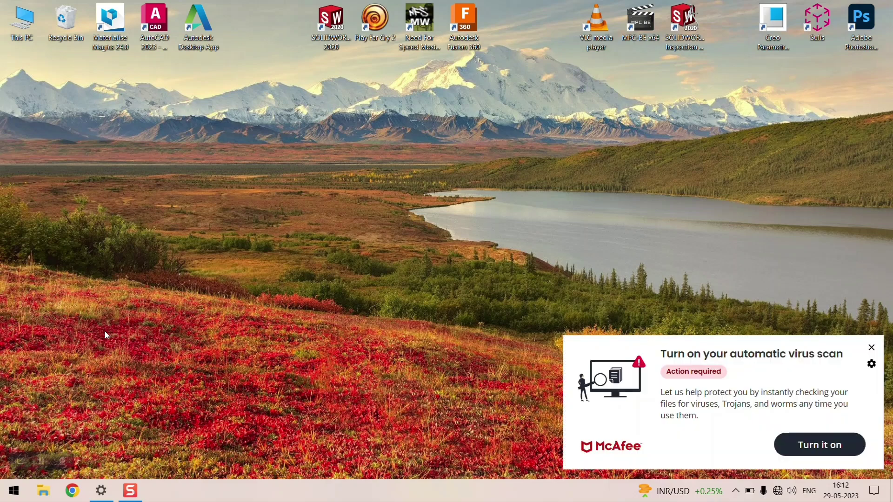
Dismiss the virus scan notification, then launch AutoCAD 2023 and start a new drawing
left_click(871, 348)
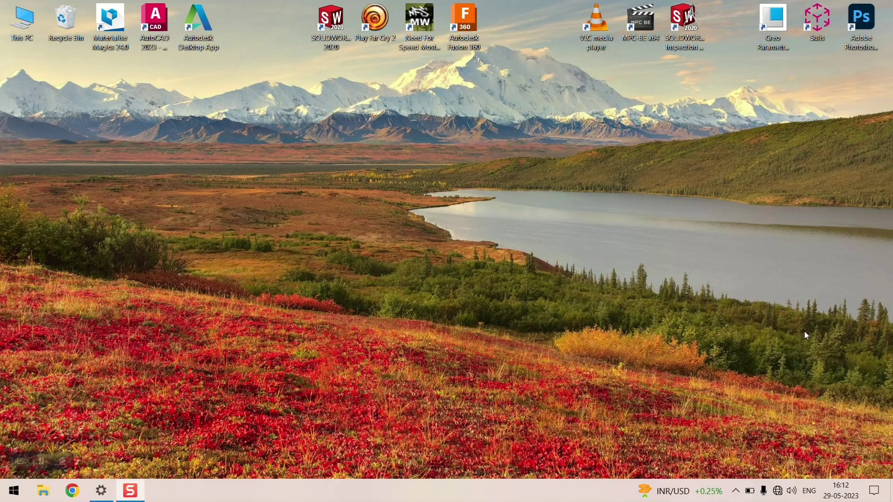
double_click(150, 43)
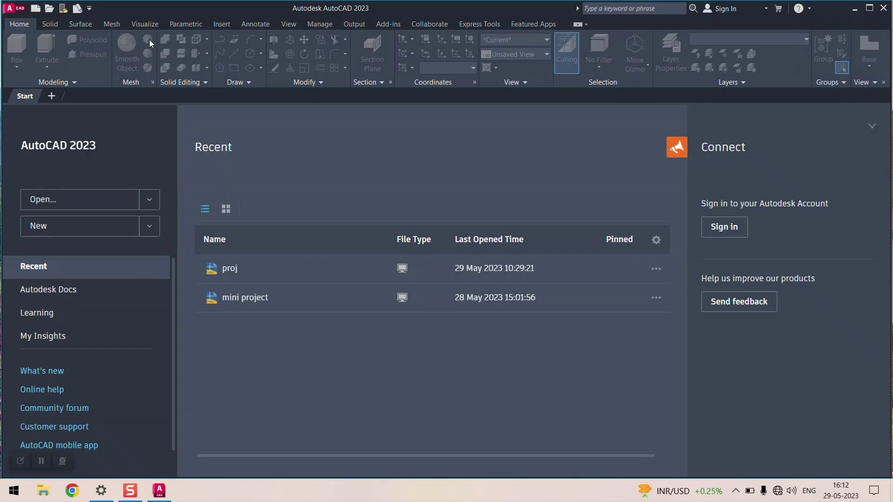
left_click(108, 236)
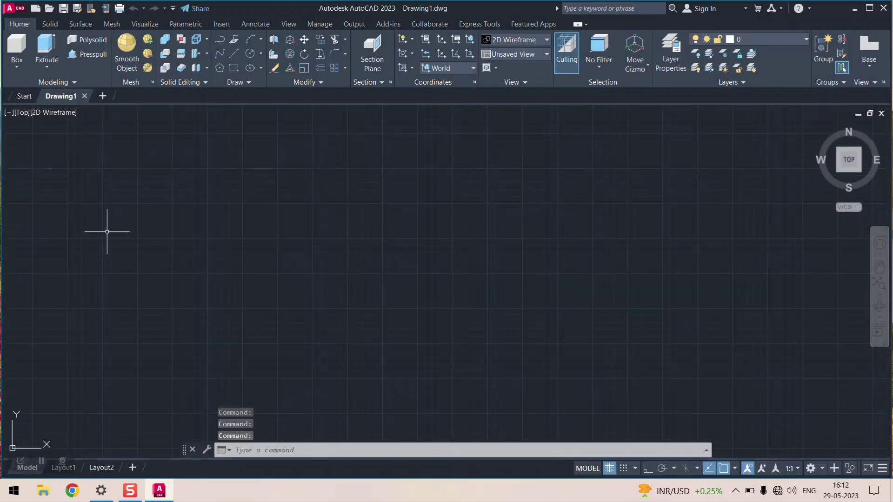
right_click(64, 97)
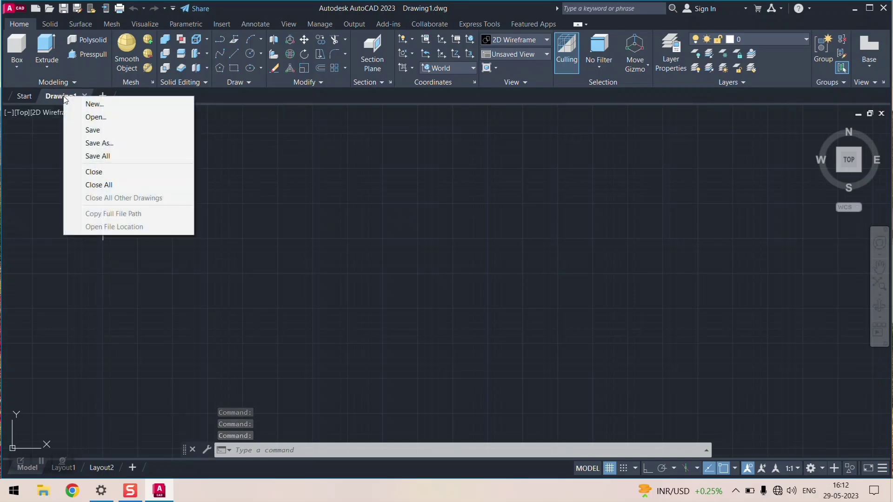
left_click(54, 97)
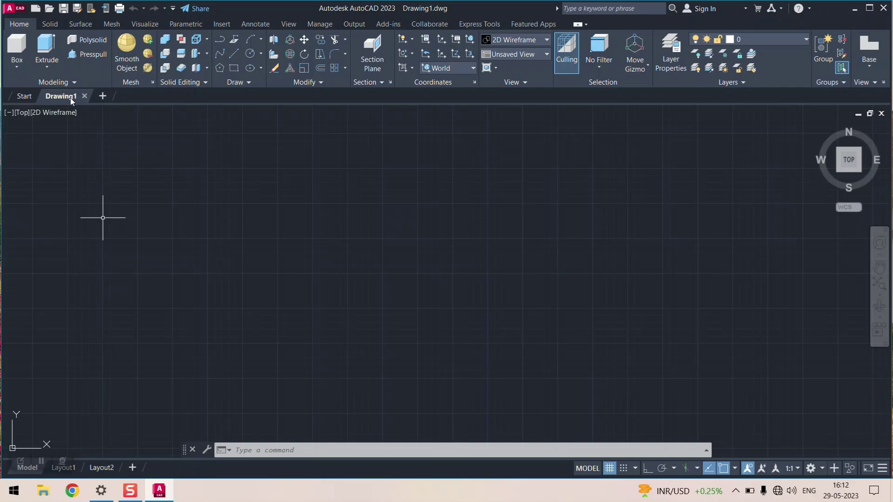
mouse_move(72, 99)
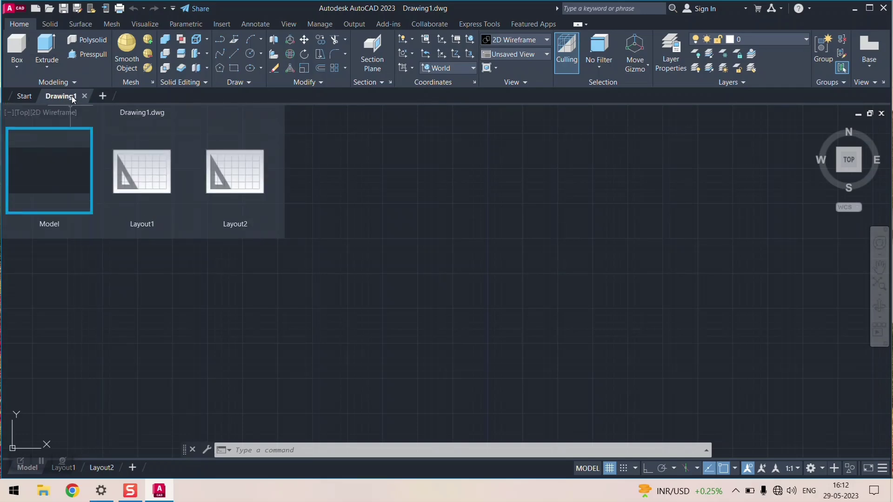
Switch the workspace to Drafting & Annotation
left_click(822, 469)
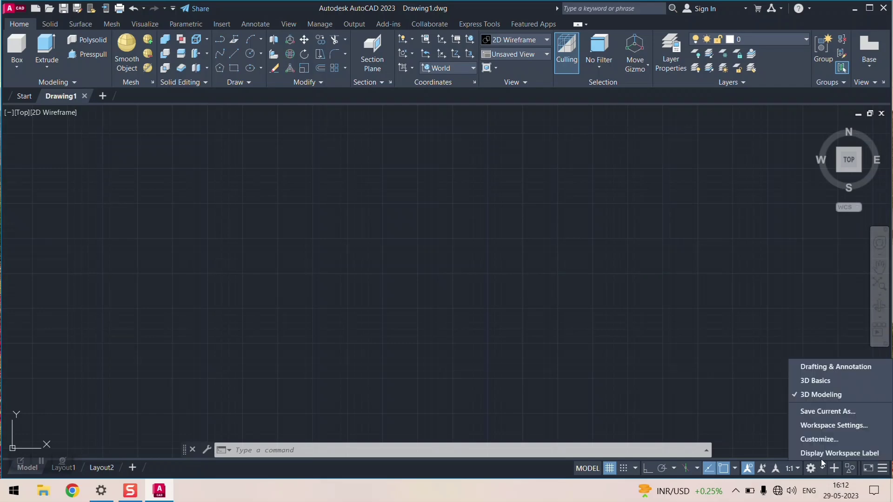
left_click(822, 380)
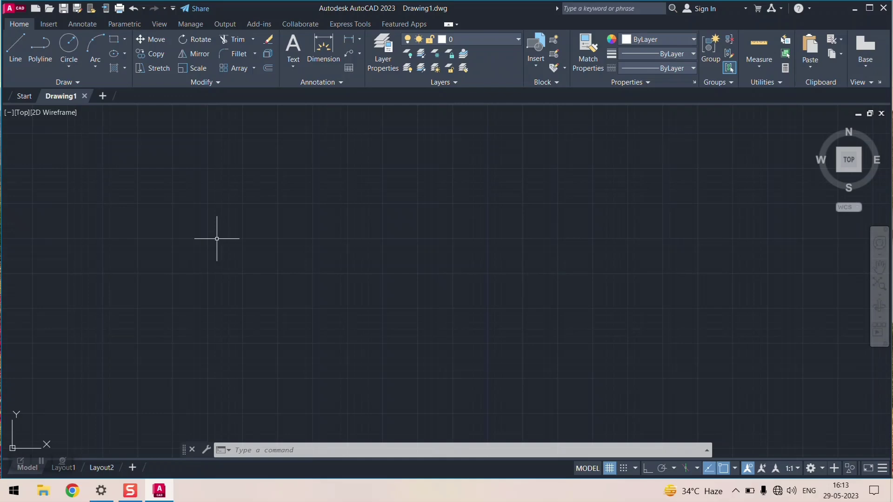
left_click(734, 469)
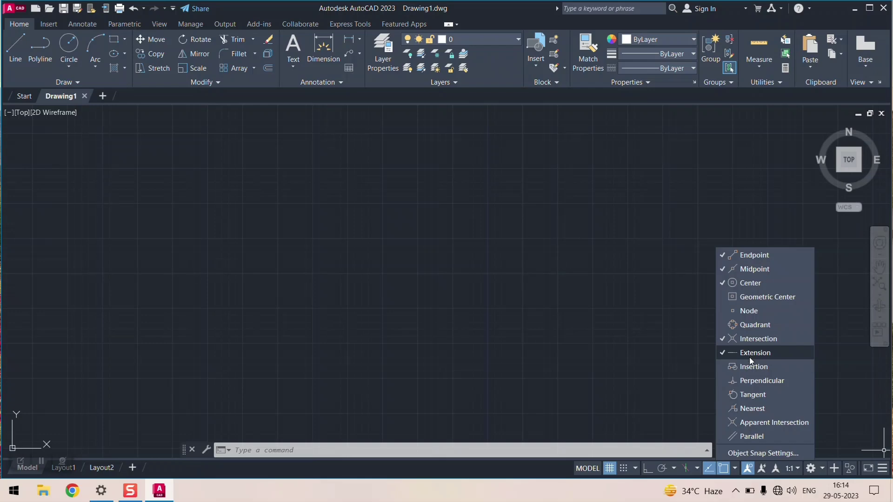
left_click(725, 467)
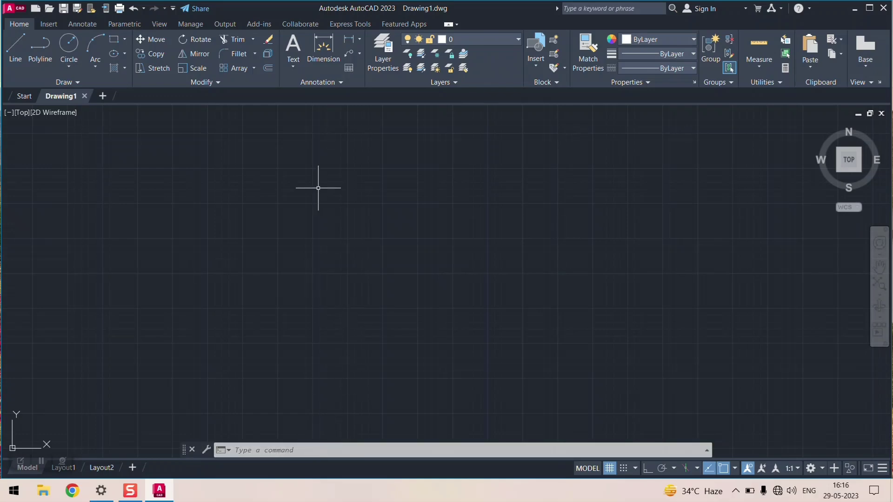
Open the Customize User Interface editor with the CUI command and move its window upward
left_click(323, 449)
type("CUI")
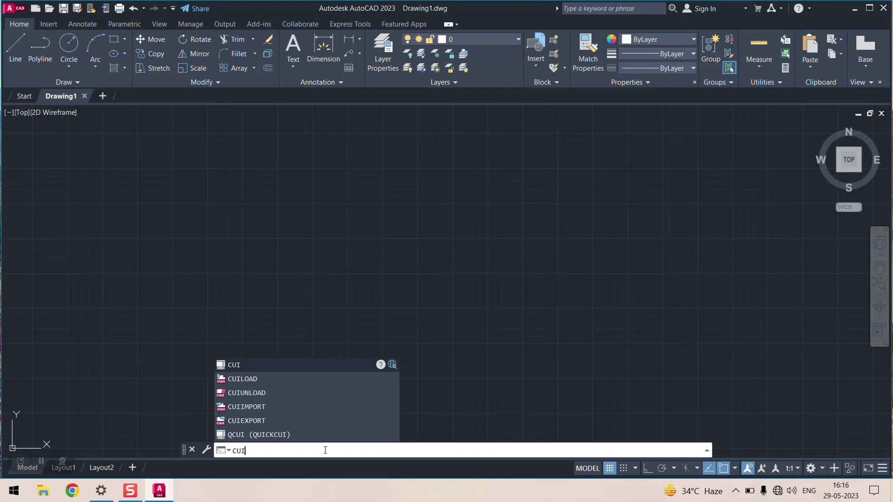
key("Return")
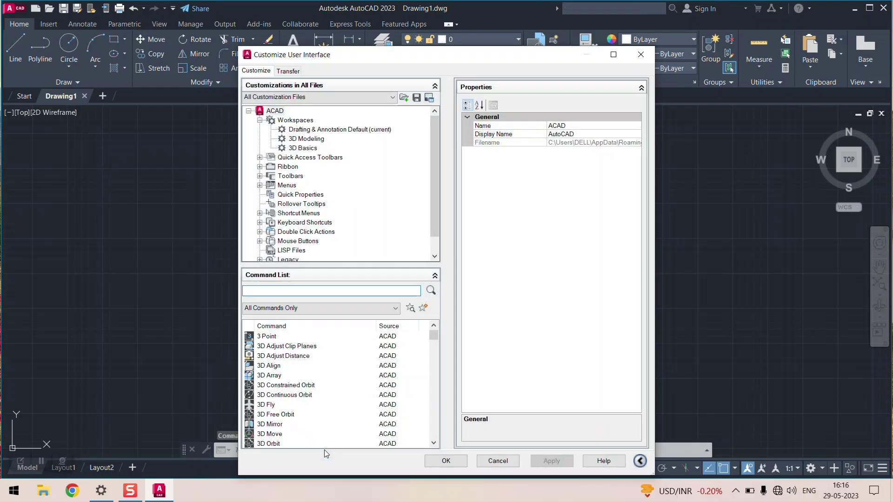
left_click_drag(335, 55, 333, 15)
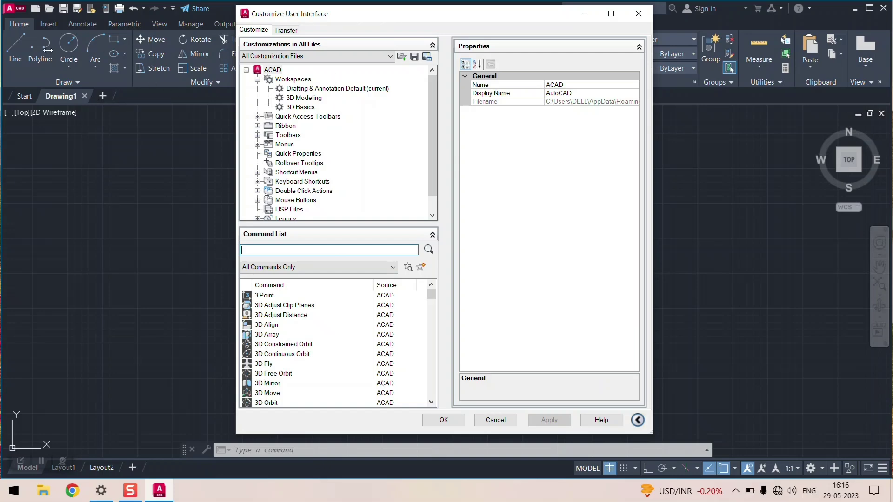
Expand the ribbon panels in the customization tree down to the commands in Row 1 of Home 2D - Draw
scroll(348, 158, "down", 1)
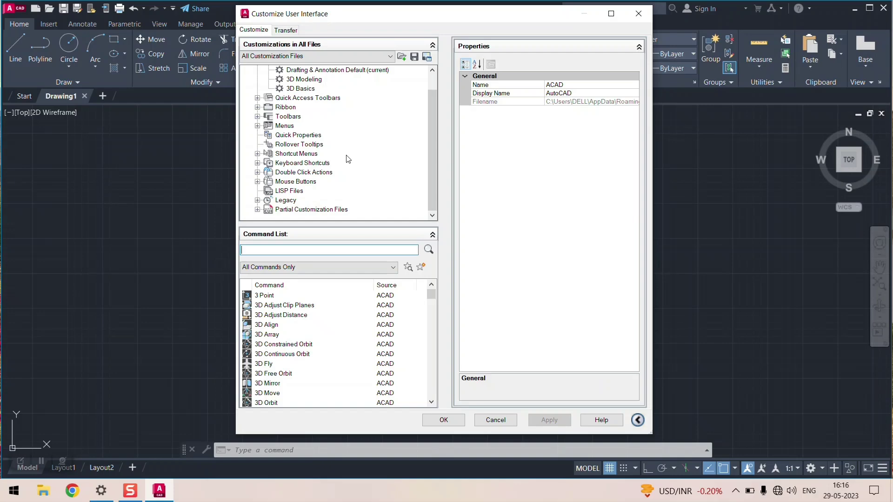
left_click(283, 107)
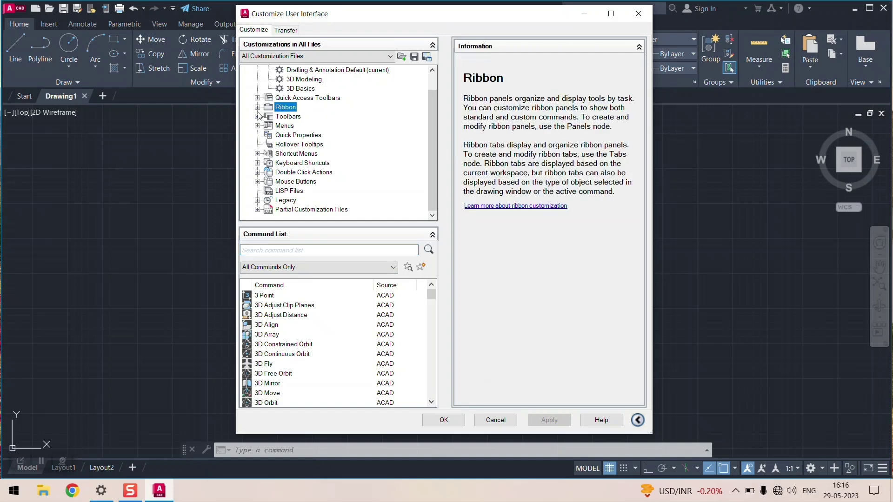
left_click(257, 107)
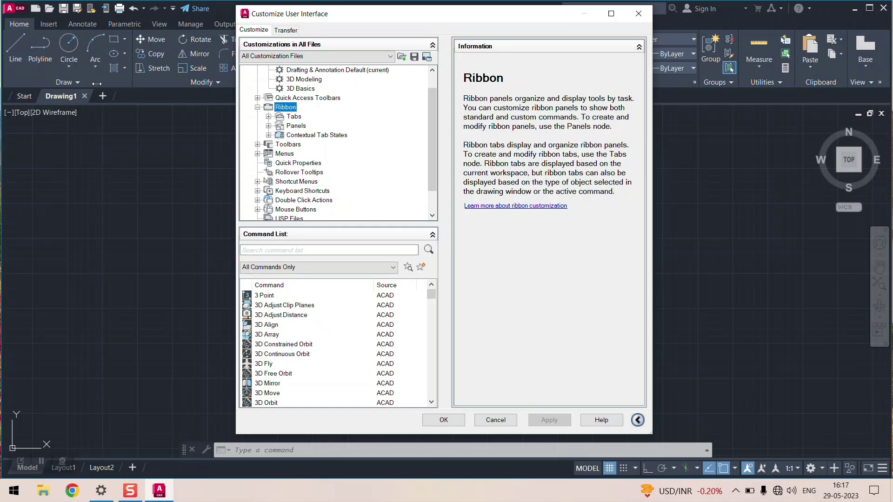
left_click(268, 125)
scroll(316, 140, "down", 3)
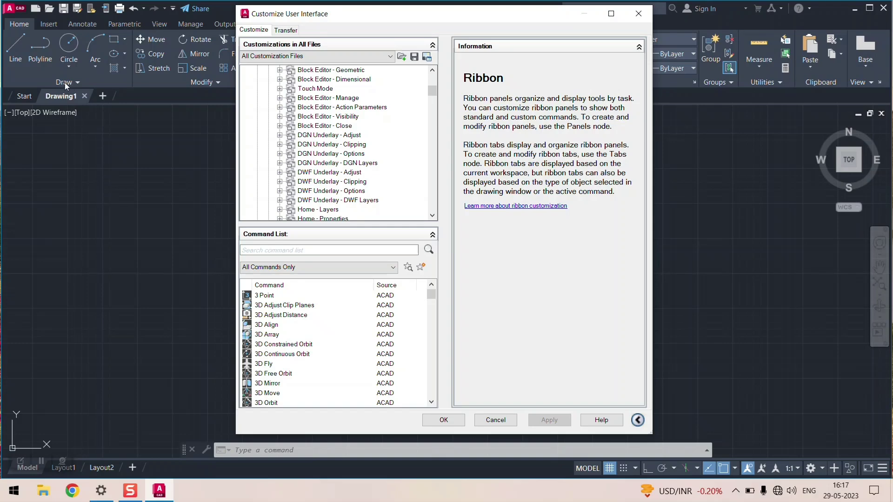
scroll(384, 148, "down", 2)
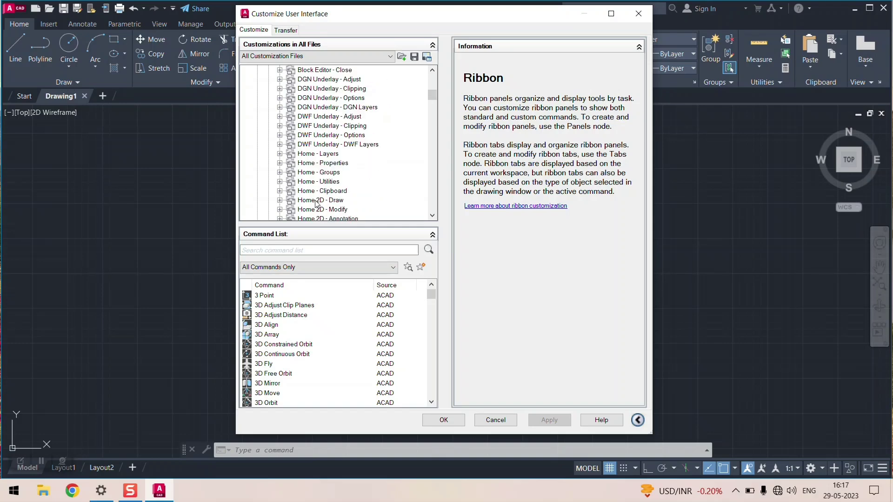
left_click(280, 200)
scroll(325, 176, "down", 2)
scroll(333, 168, "up", 1)
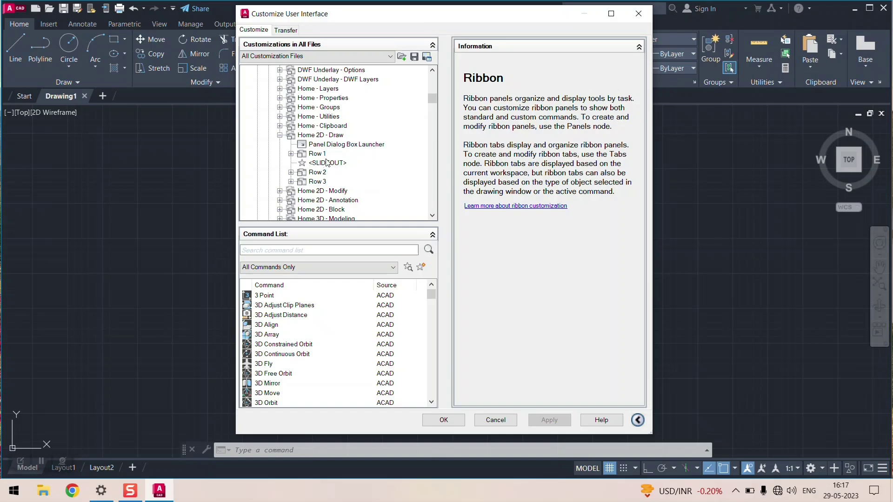
scroll(330, 163, "down", 1)
left_click(291, 126)
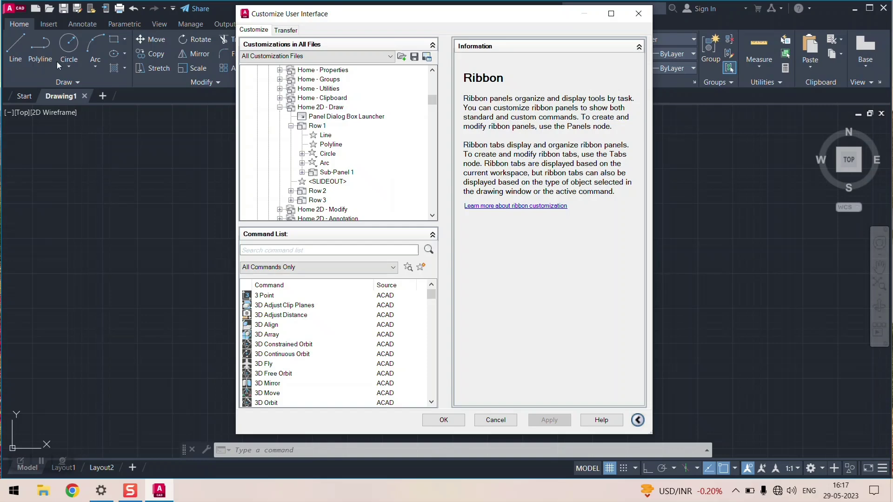
Set the Arc command's button style to SmallWithoutText, apply the customization and close the editor
left_click(324, 164)
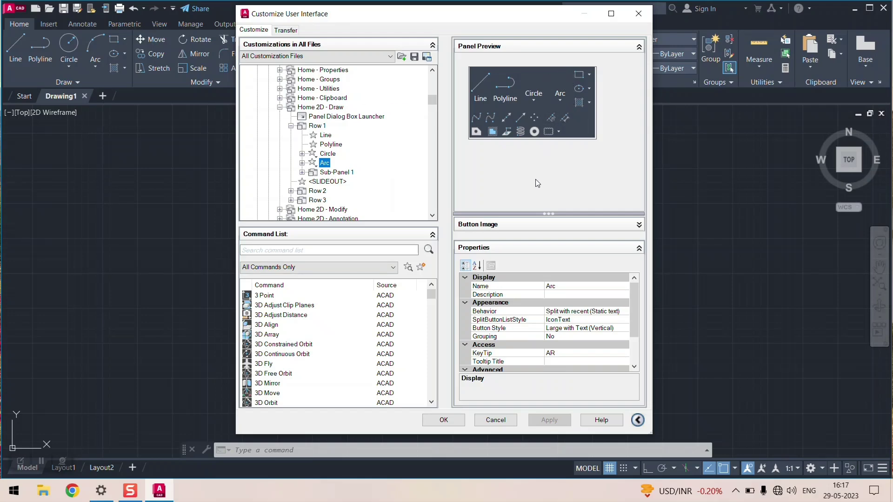
scroll(568, 327, "down", 2)
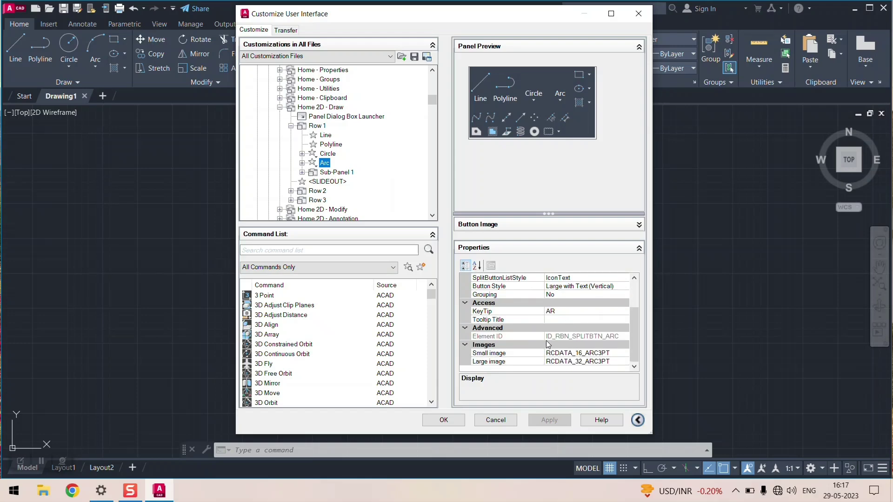
scroll(553, 337, "up", 2)
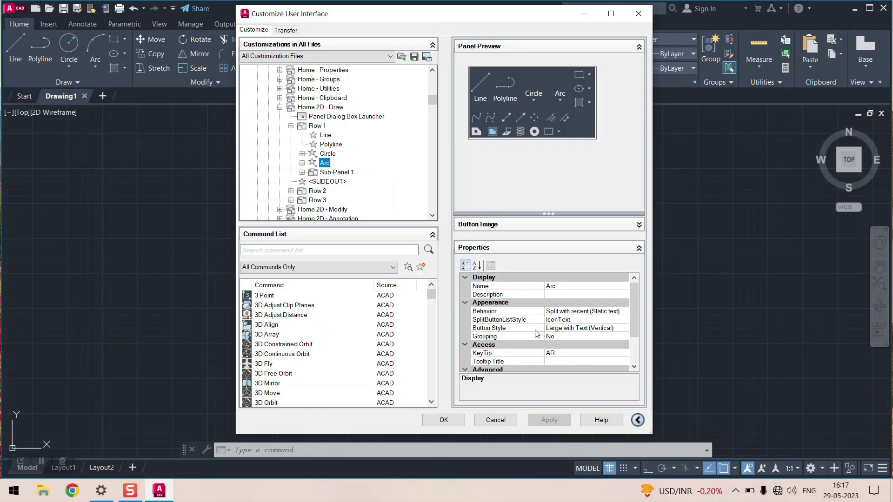
left_click(501, 328)
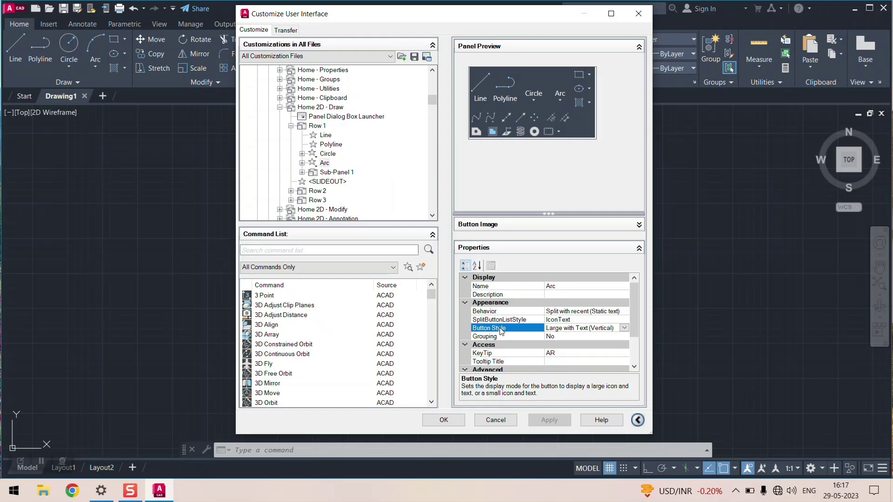
left_click(624, 328)
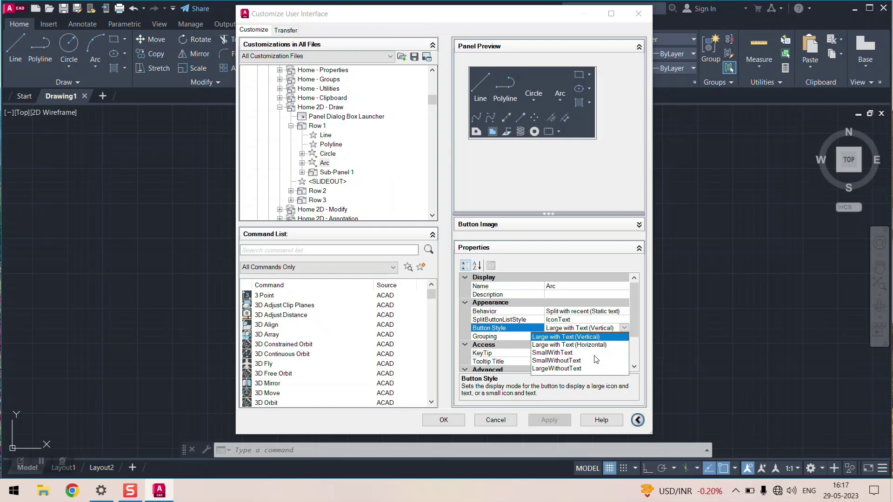
left_click(562, 360)
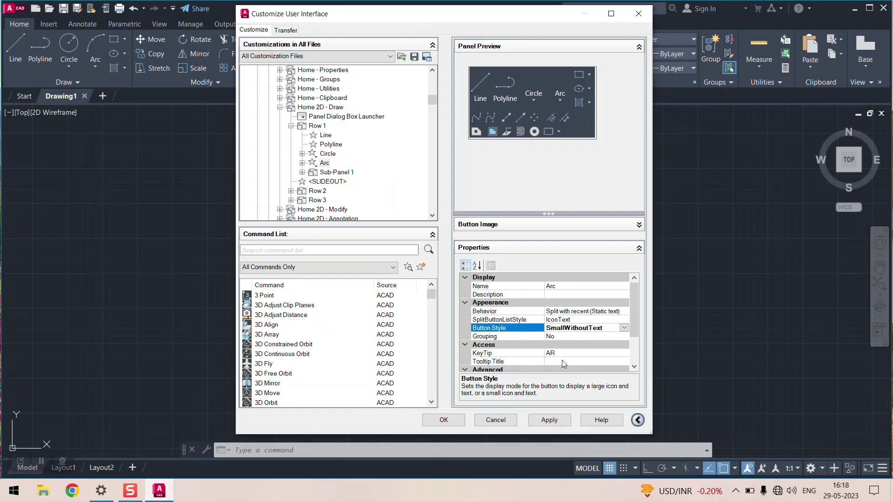
left_click(554, 420)
left_click(556, 425)
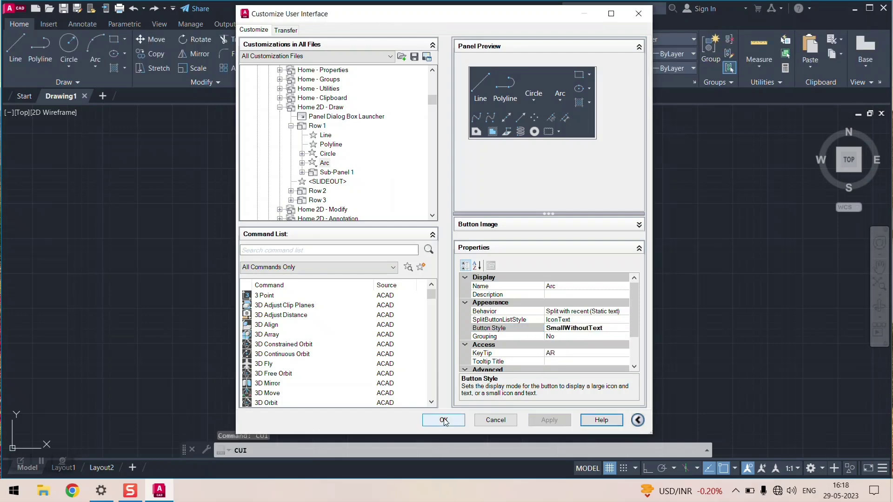
left_click(444, 421)
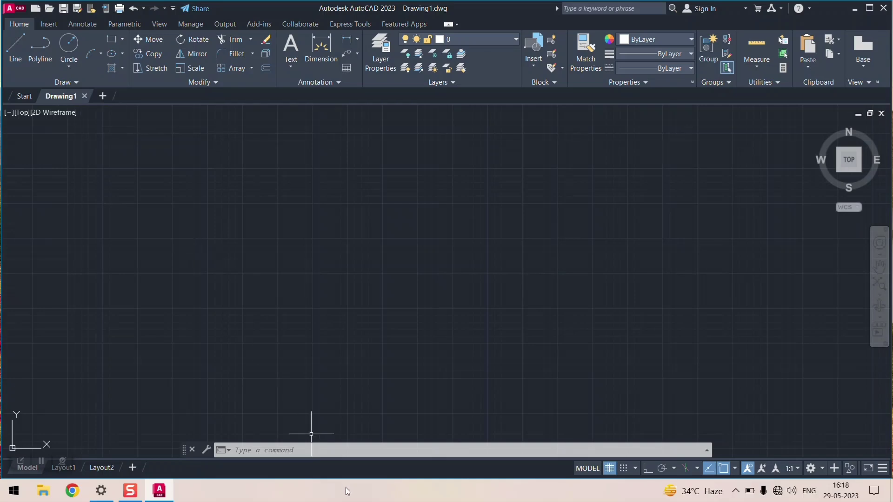
Reopen the Customize User Interface editor with the CUI command
left_click(338, 450)
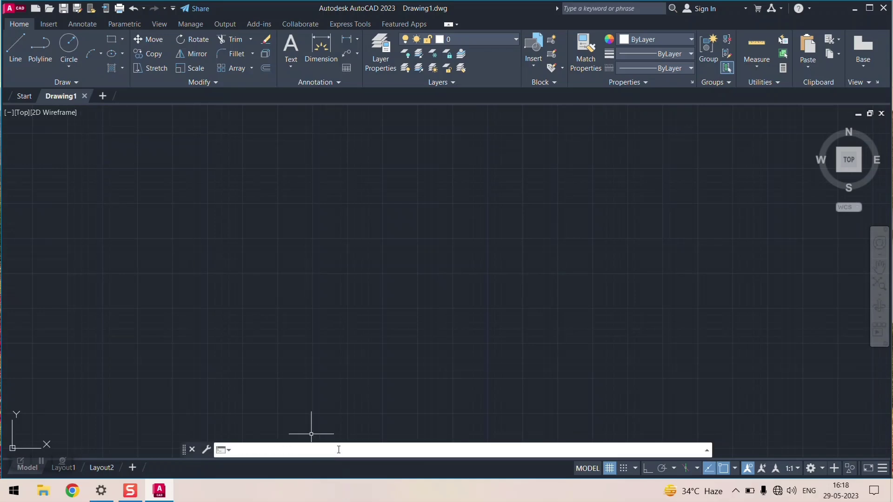
type("ui")
key("BackSpace")
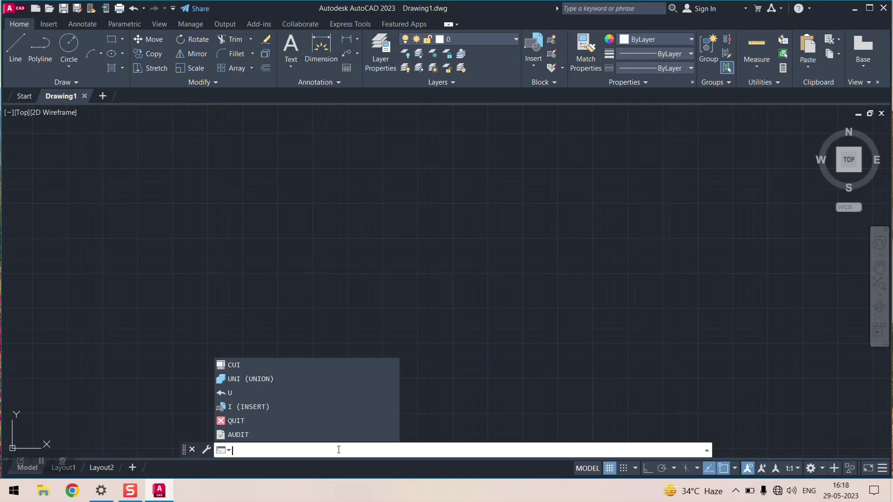
type("cui")
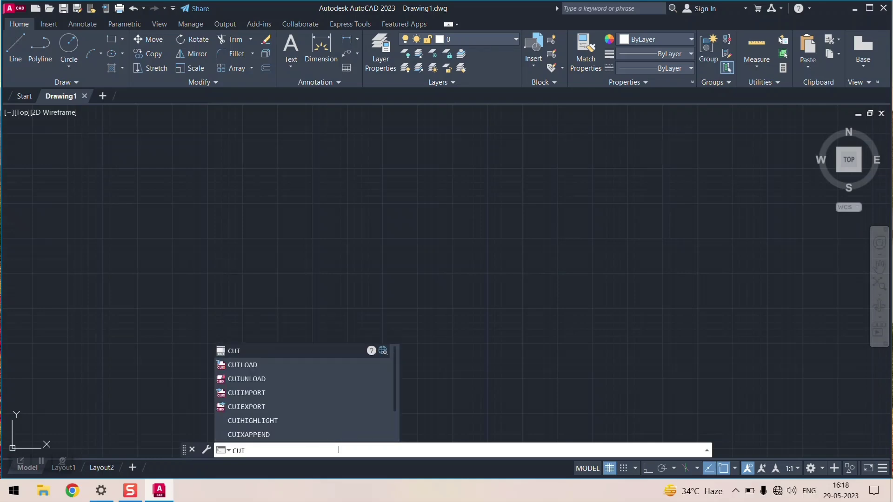
key("Return")
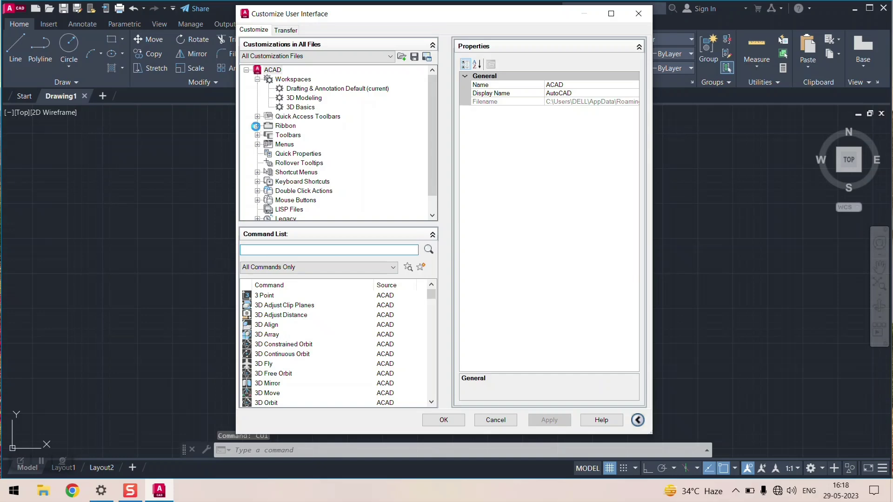
Expand the ribbon panels in the customization tree to show the commands in Row 1 of Home 2D - Draw
left_click(257, 126)
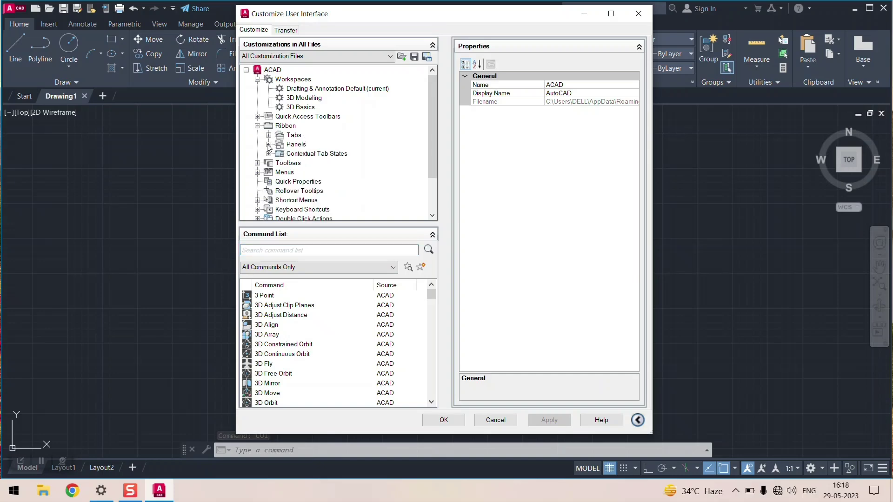
left_click(268, 144)
scroll(345, 149, "down", 3)
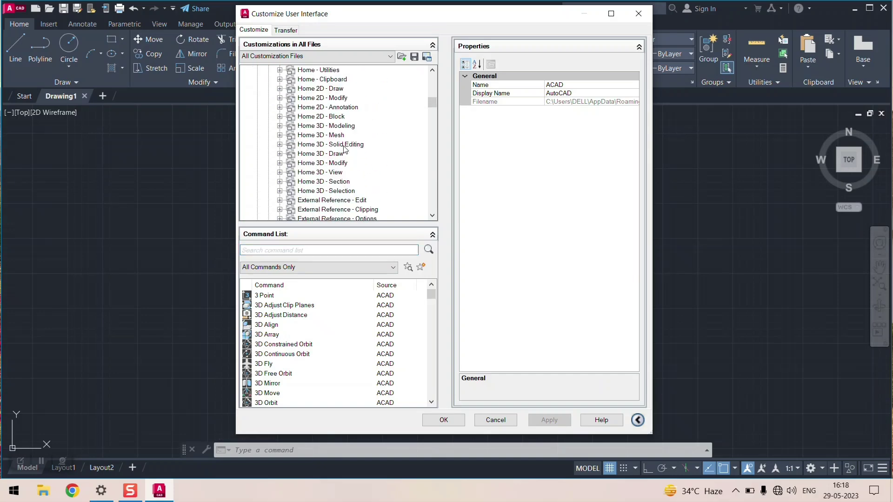
left_click(280, 88)
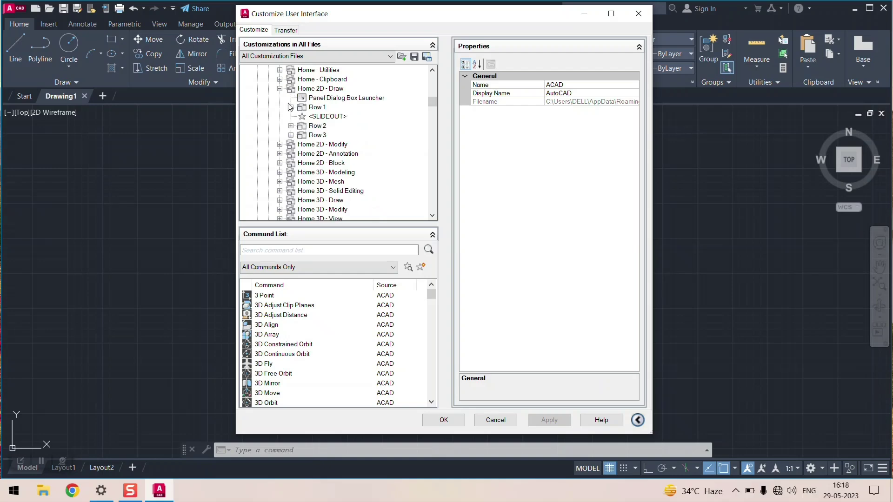
left_click(290, 107)
Move the Arc command between Line and Polyline in Row 1, apply the customization and close the editor
left_click(324, 144)
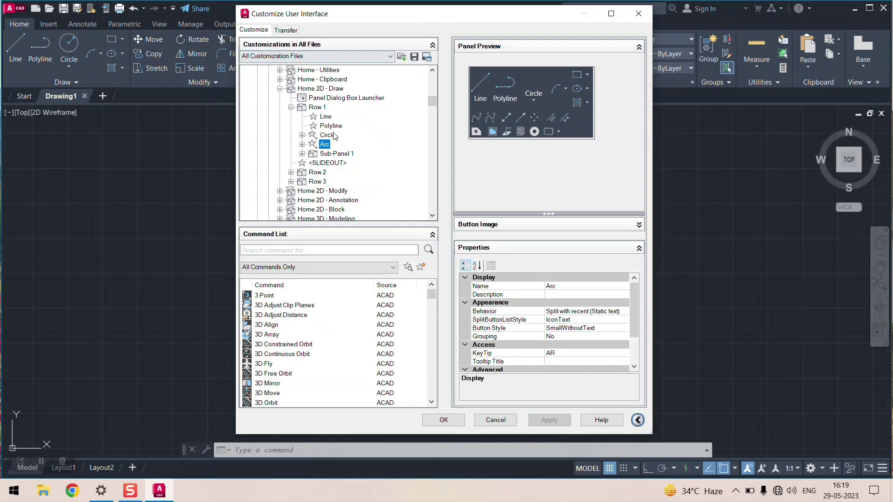
left_click(325, 145)
left_click(356, 139)
left_click_drag(326, 147, 329, 126)
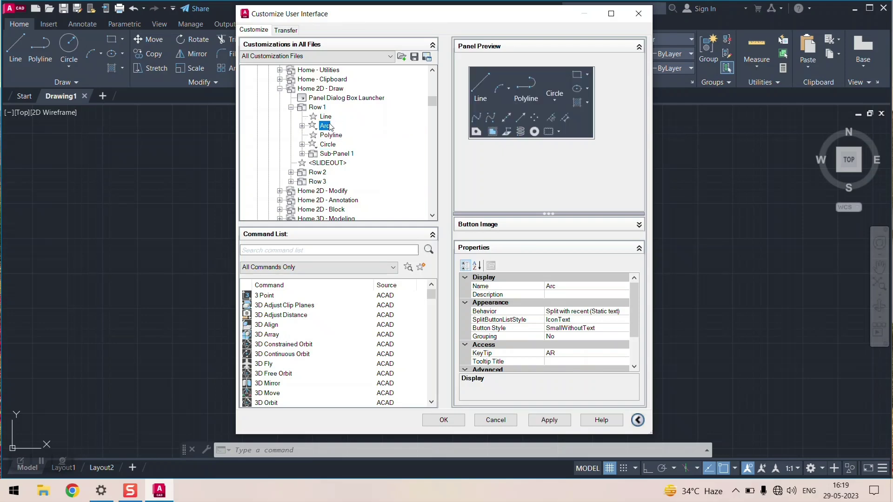
left_click(547, 421)
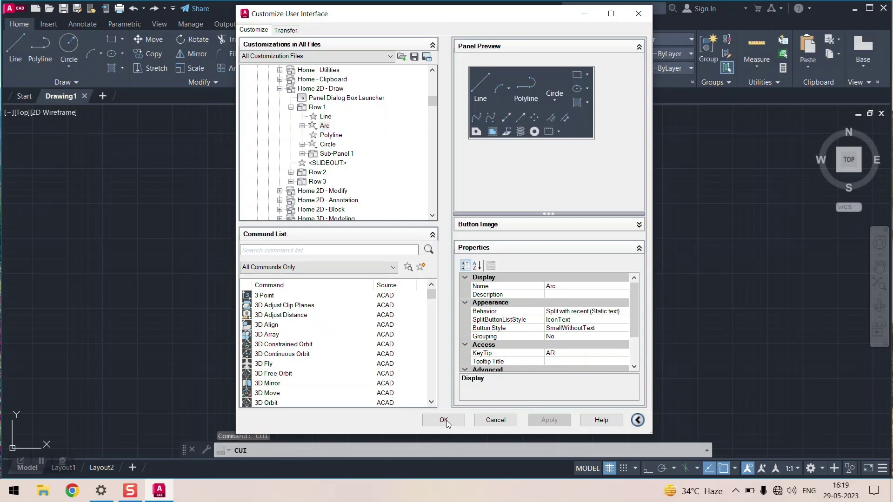
left_click(444, 421)
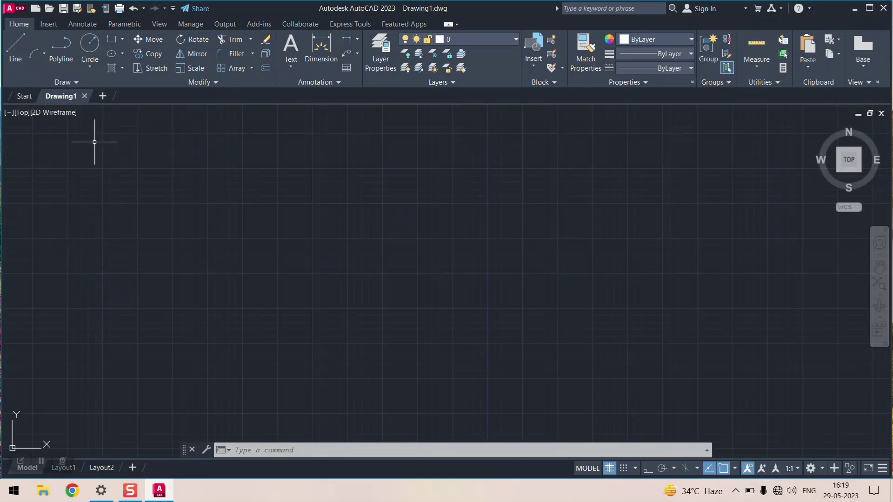
Open the Options dialog, examine the Files, 3D Modeling, Selection, and Plot and Publish settings, and cancel it
left_click(22, 10)
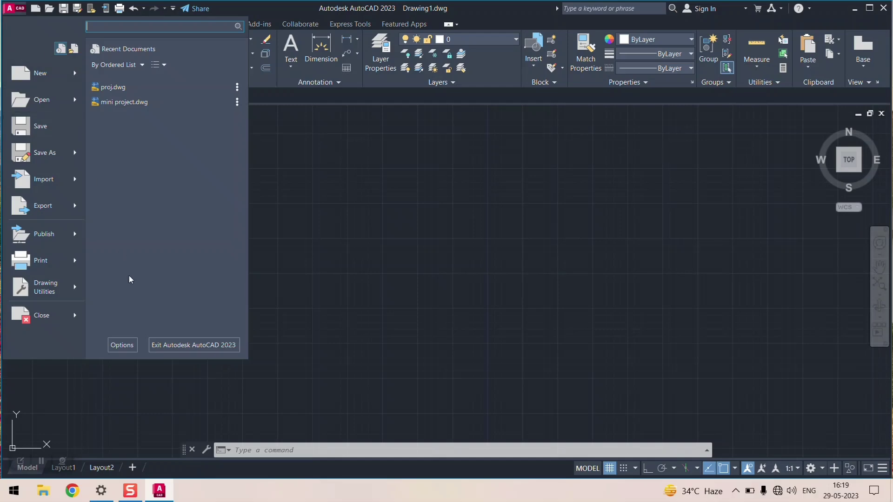
left_click(122, 347)
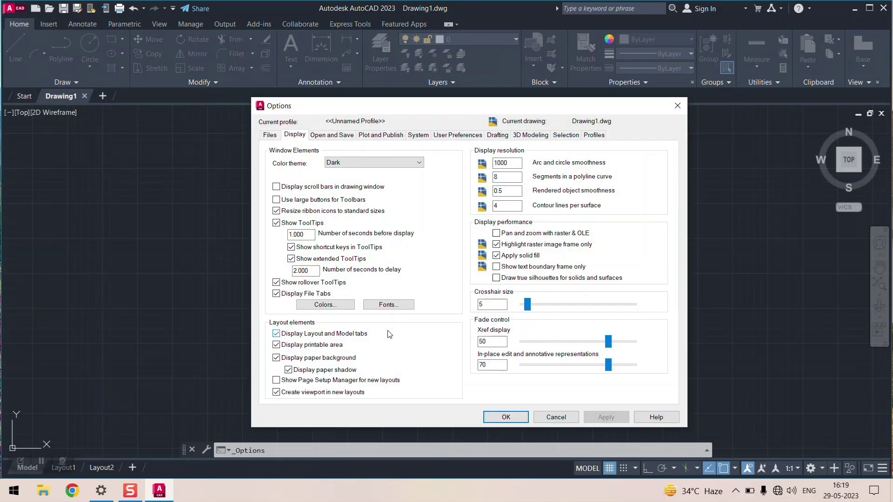
left_click(269, 135)
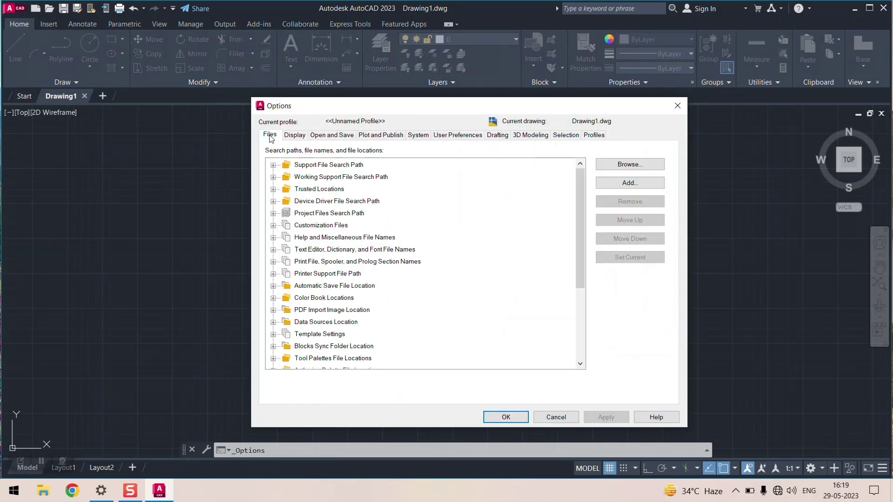
left_click(544, 135)
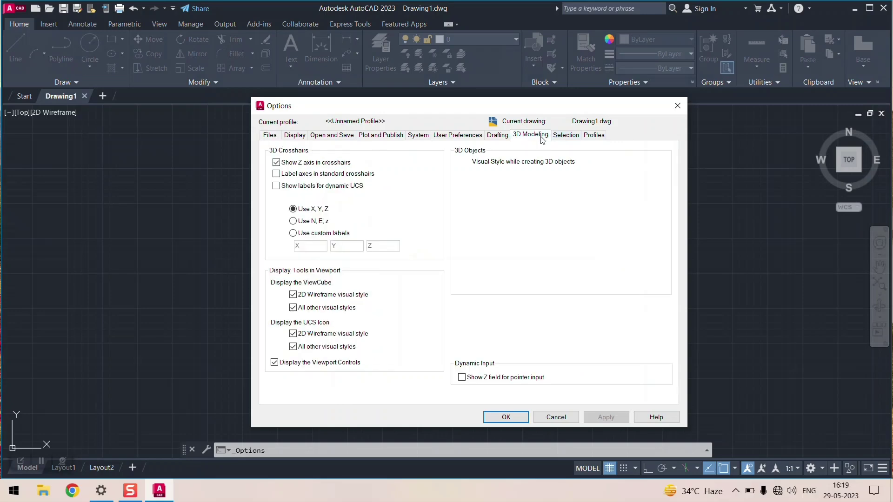
left_click(566, 136)
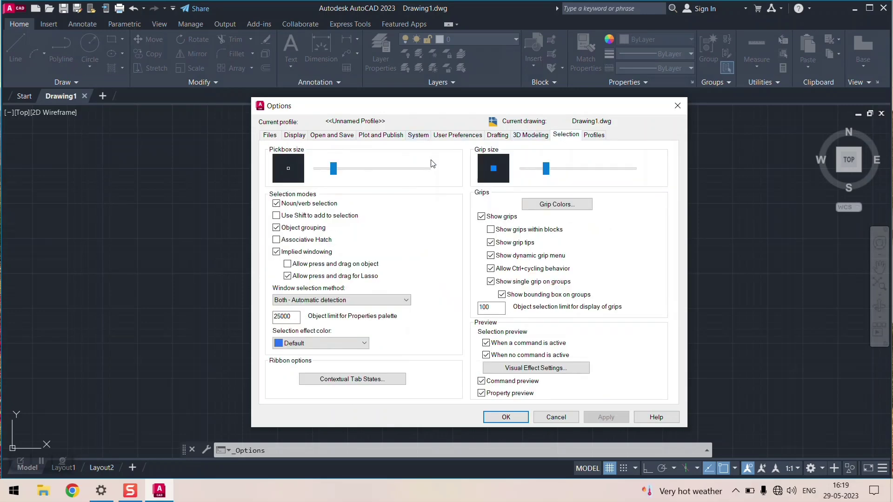
left_click(397, 136)
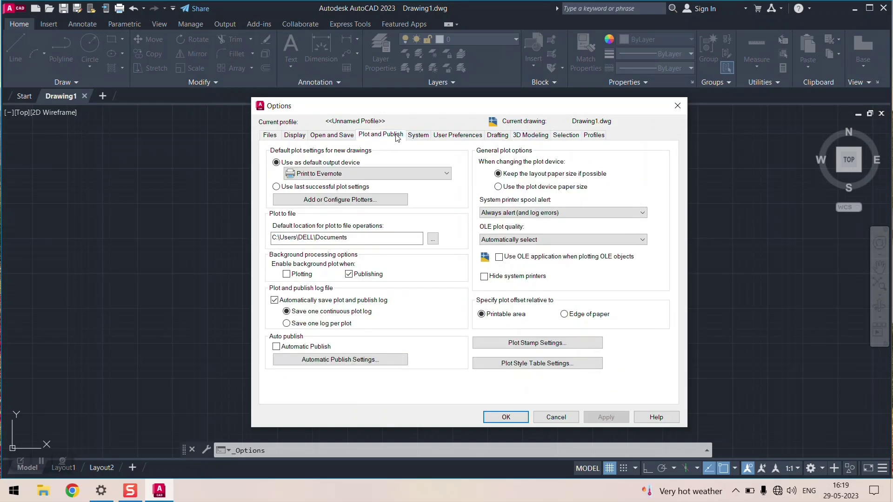
left_click(556, 417)
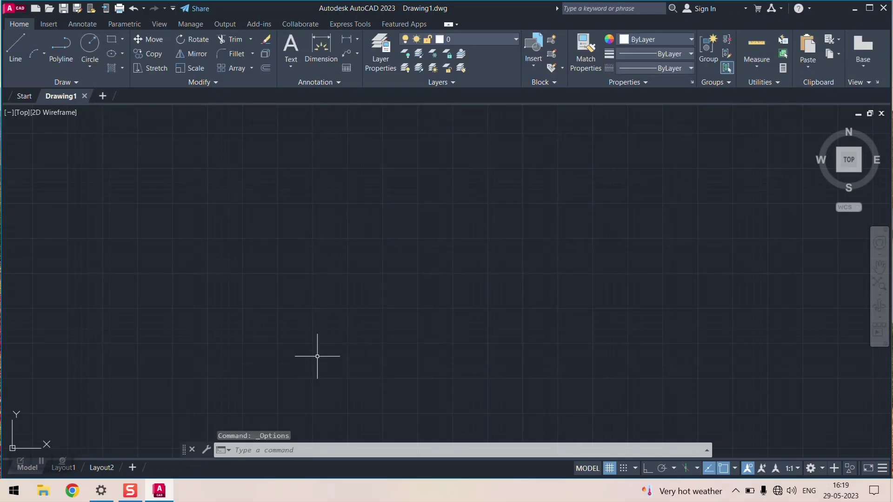
Open the Customize User Interface editor with the CUI command
left_click(317, 454)
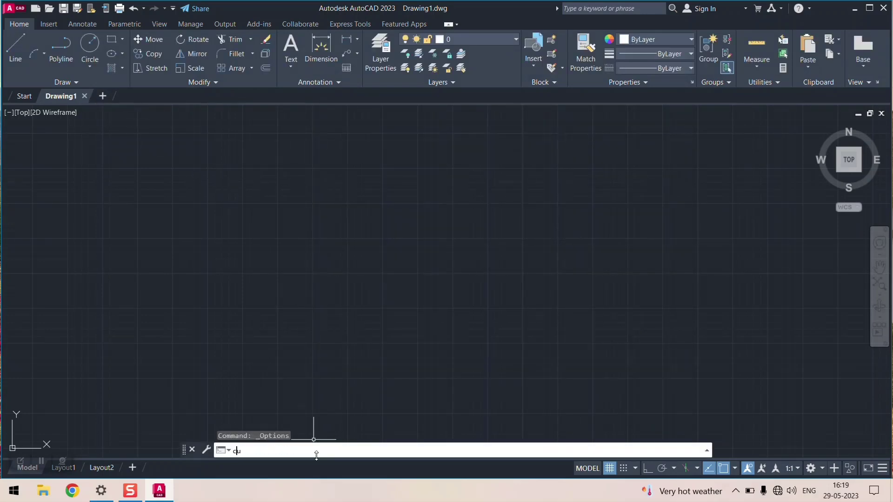
type("cui")
key("Return")
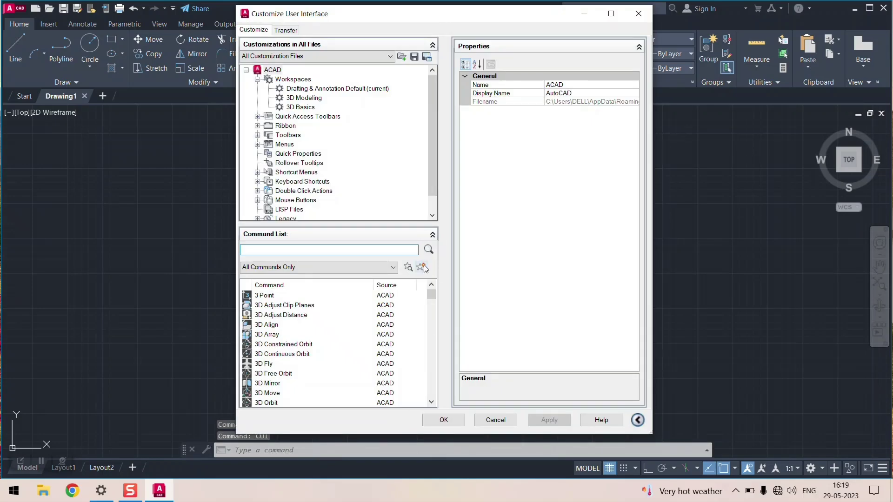
Expand the ribbon panels in the customization tree down to Row 1 of Home 2D - Draw
scroll(434, 164, "down", 1)
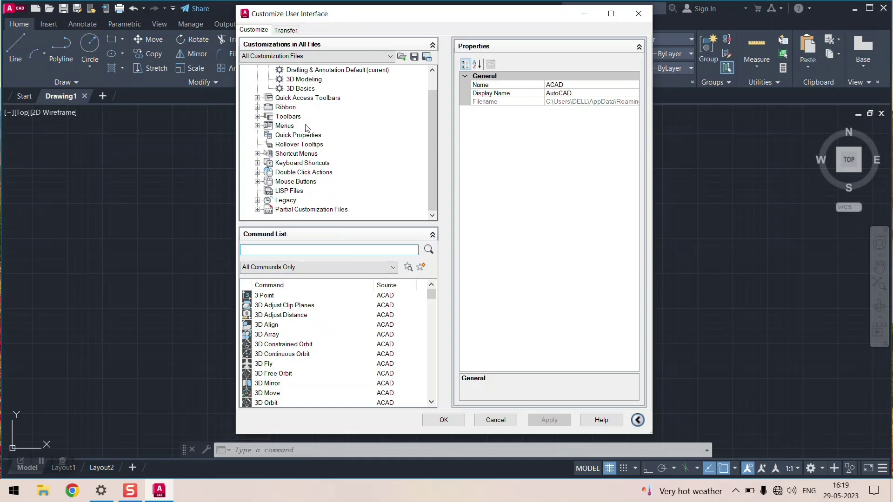
left_click(285, 108)
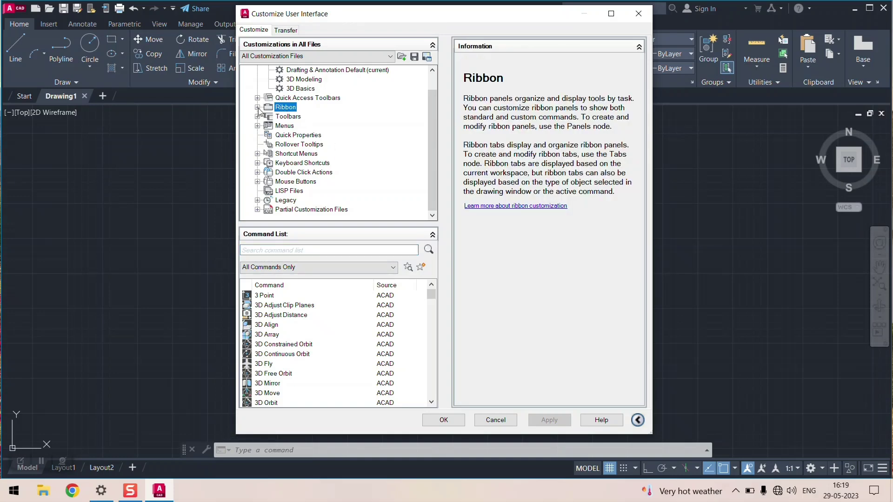
left_click(257, 108)
left_click(268, 125)
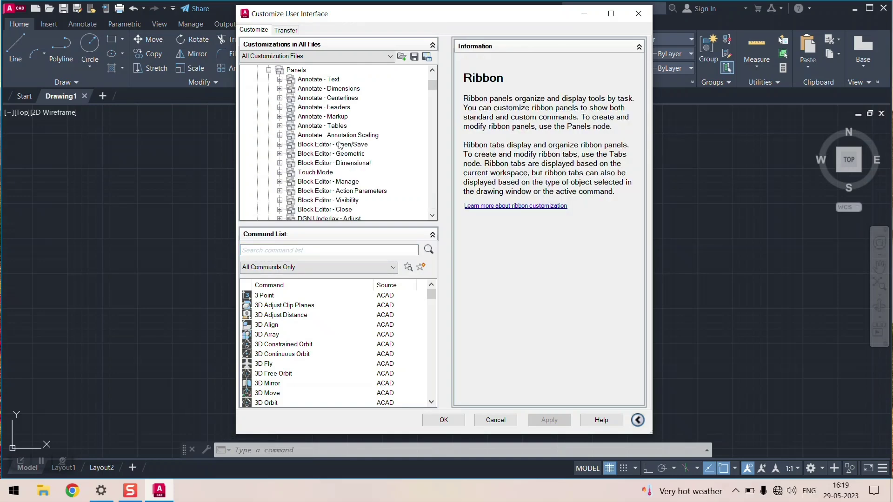
scroll(342, 141, "down", 3)
scroll(341, 142, "down", 3)
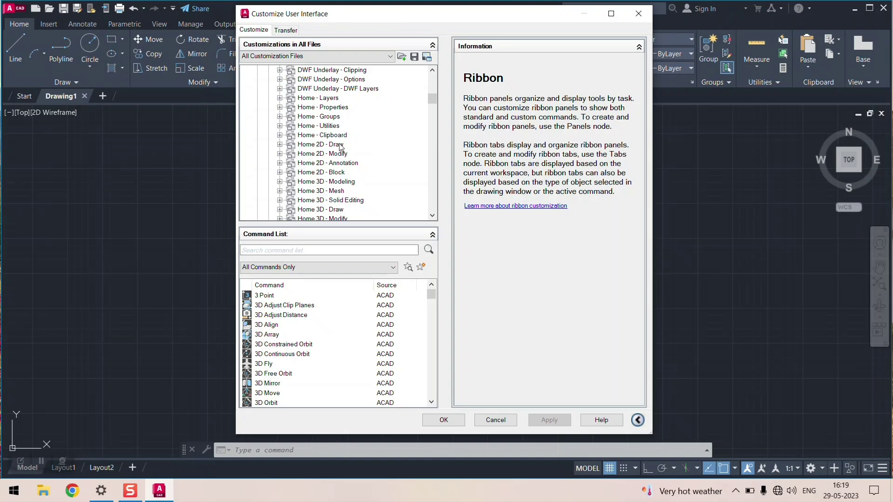
double_click(340, 145)
scroll(325, 144, "down", 3)
scroll(321, 144, "up", 2)
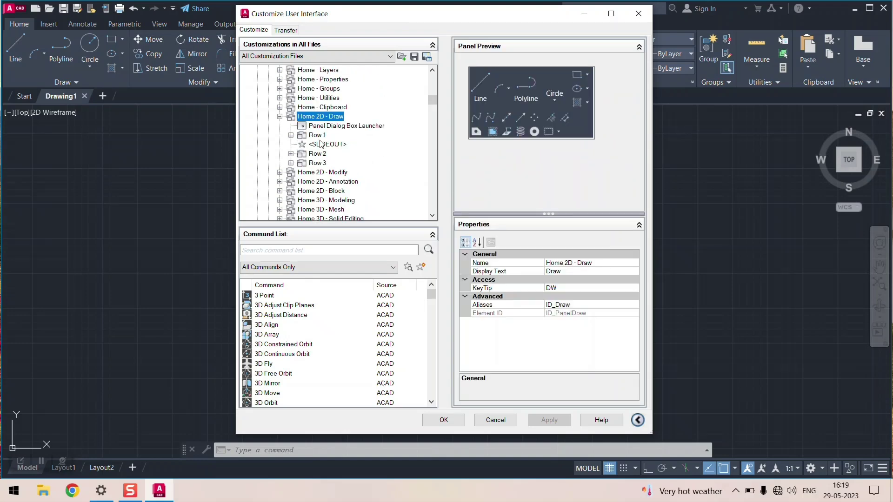
left_click(291, 135)
Move the Arc command back below Circle in Row 1, set its button style to Large with Text (Horizontal), and save the customization
left_click(325, 154)
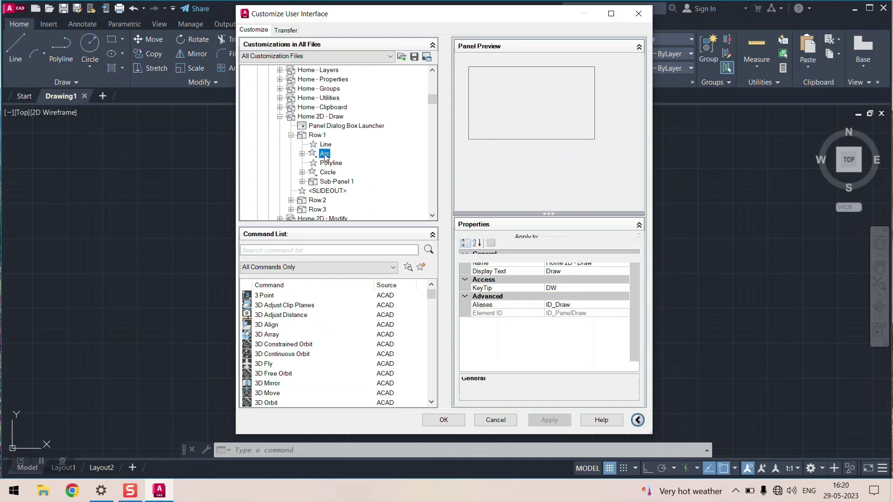
left_click_drag(325, 155, 331, 178)
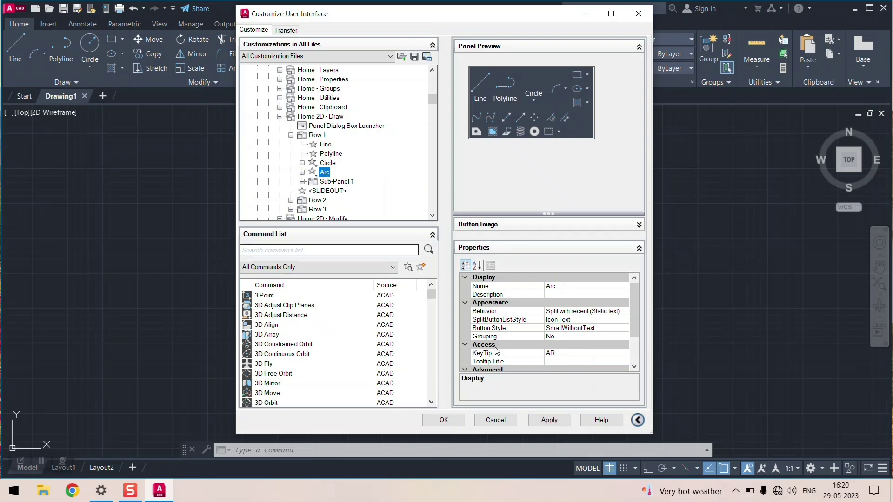
scroll(582, 334, "down", 2)
left_click(595, 287)
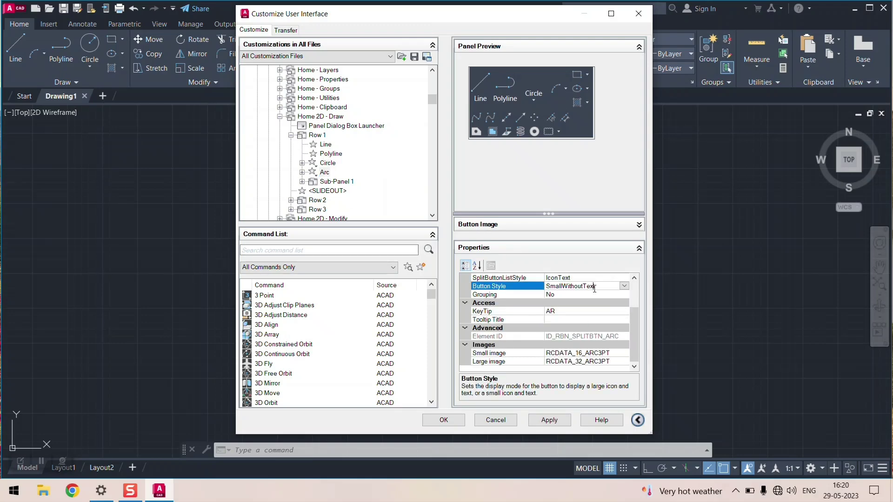
left_click(624, 286)
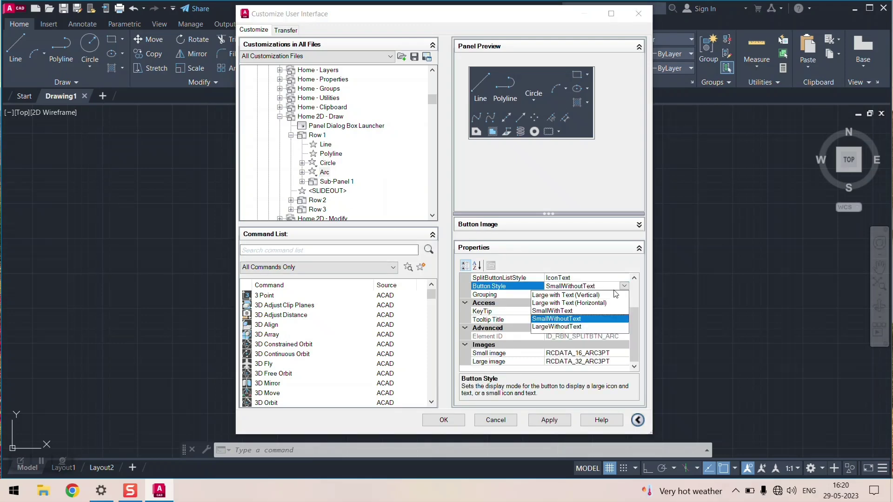
left_click(570, 303)
left_click(548, 420)
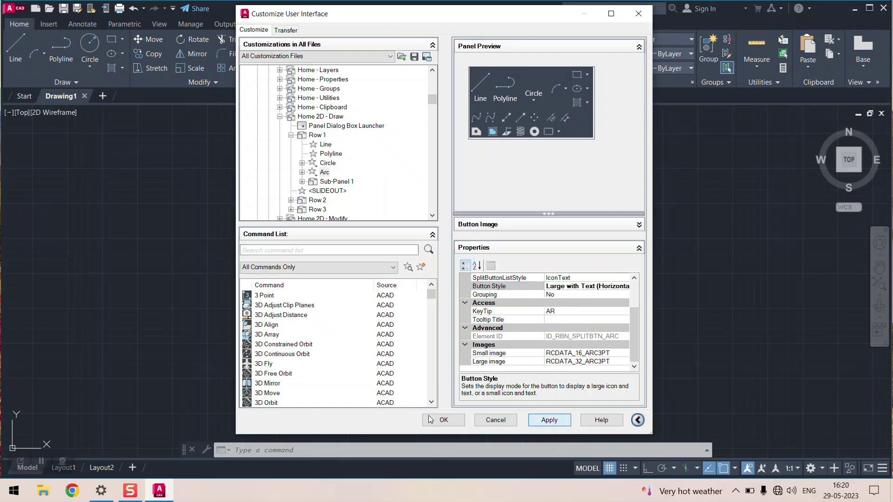
left_click(444, 419)
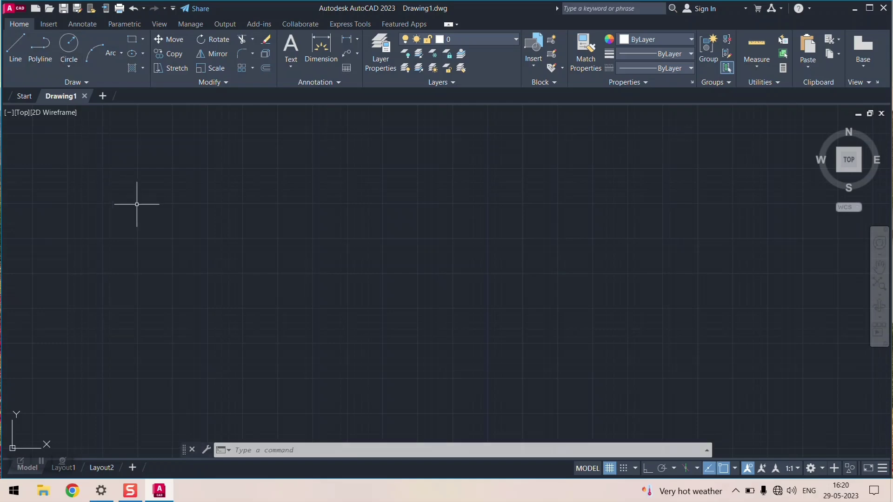
Reopen the Customize User Interface editor and expand the ribbon panels down to Row 1 of Home 2D - Draw
left_click(358, 450)
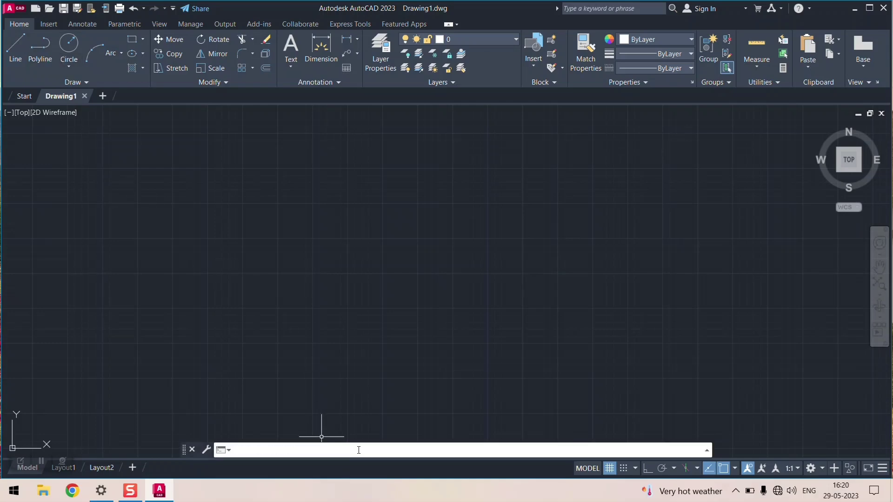
key("Return")
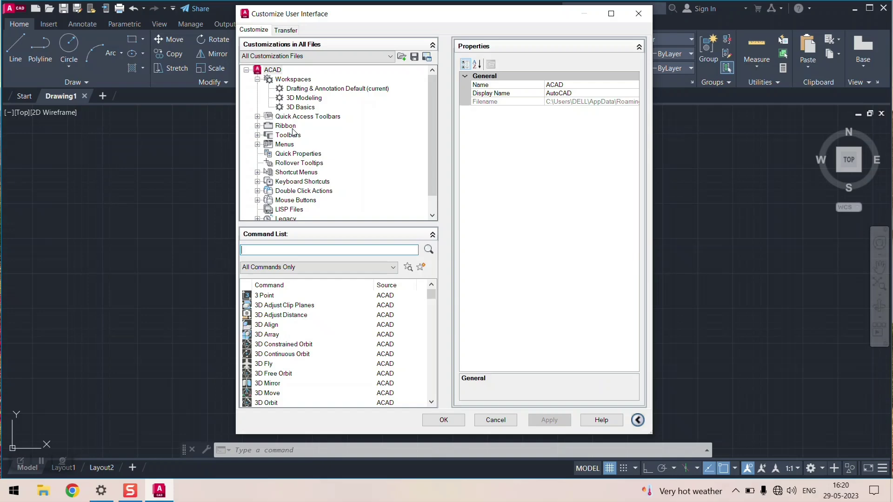
double_click(285, 126)
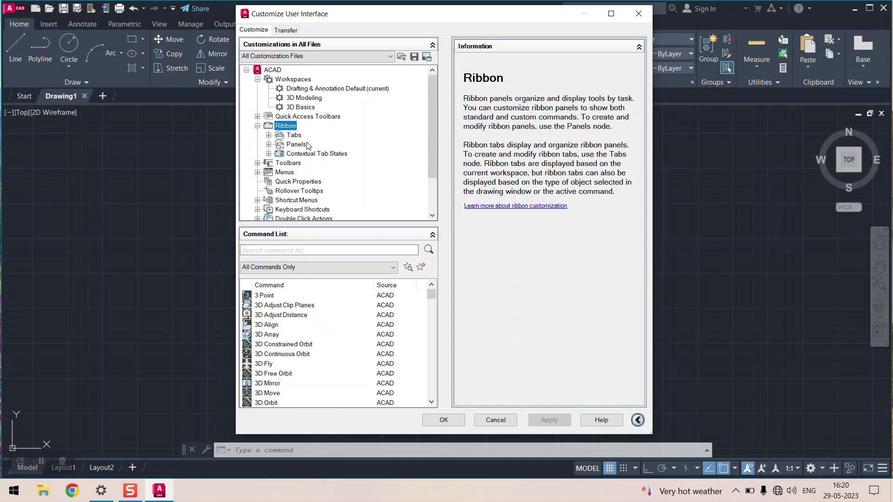
double_click(303, 145)
scroll(305, 147, "down", 5)
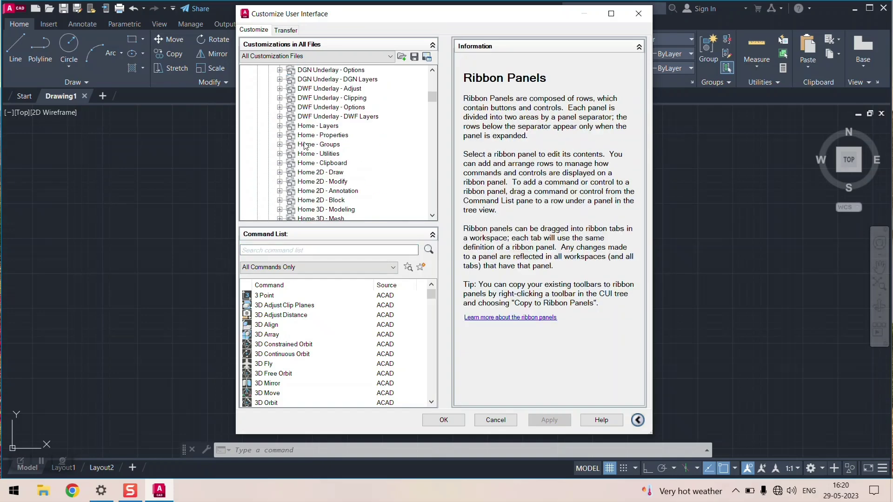
scroll(333, 133, "down", 1)
left_click(336, 146)
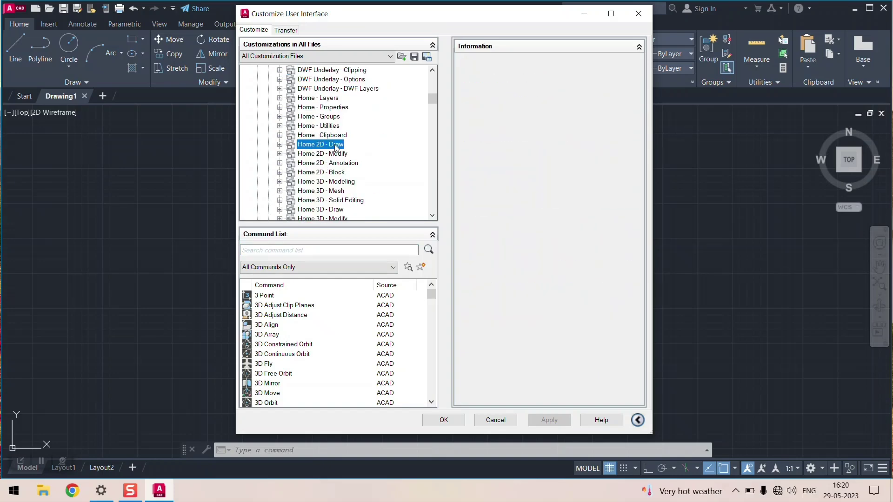
double_click(335, 146)
left_click(324, 164)
double_click(324, 164)
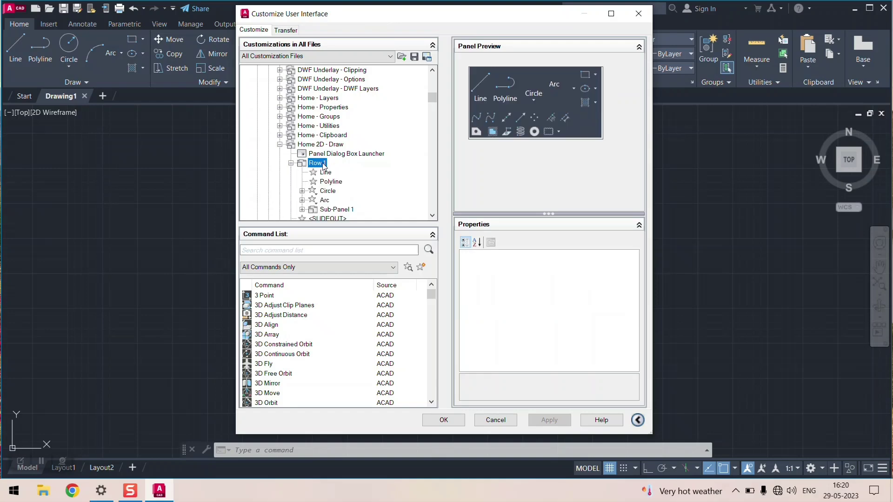
Set the Arc command's button style to Large with Text (Vertical) in Row 1 of Home 2D - Draw and save the customization
scroll(325, 166, "down", 2)
left_click(325, 145)
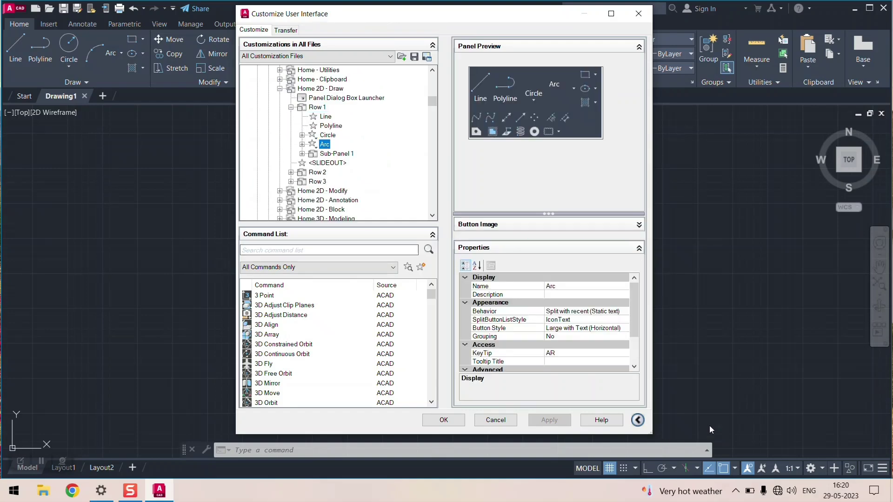
left_click(613, 328)
left_click(617, 329)
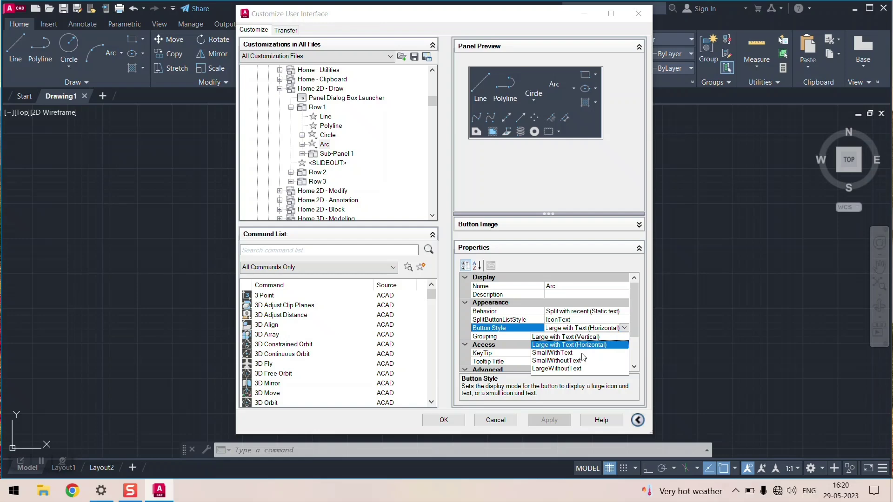
left_click(592, 336)
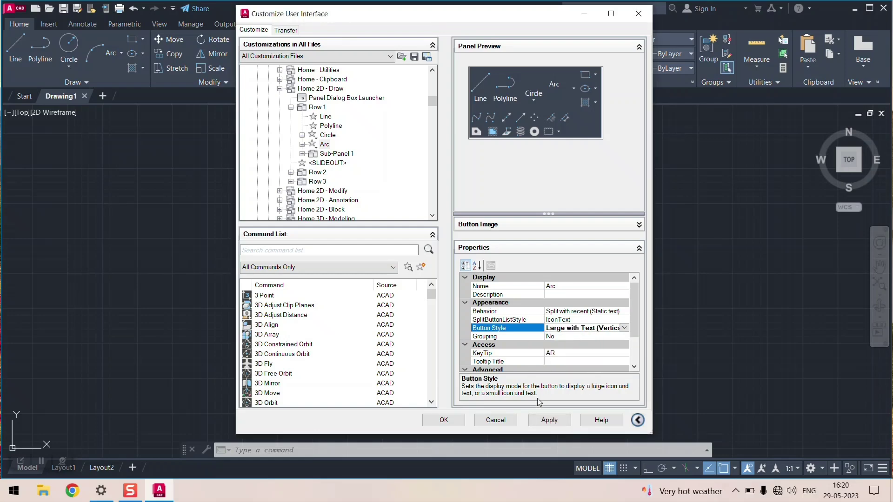
left_click(549, 420)
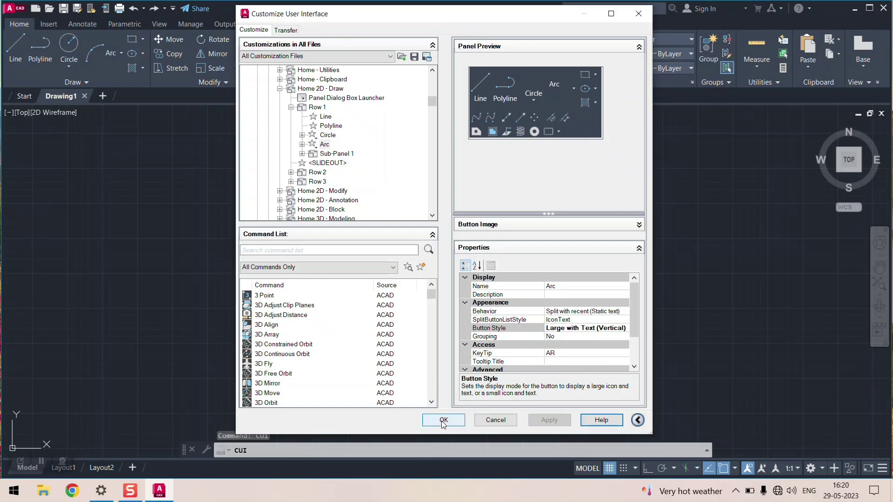
left_click(443, 420)
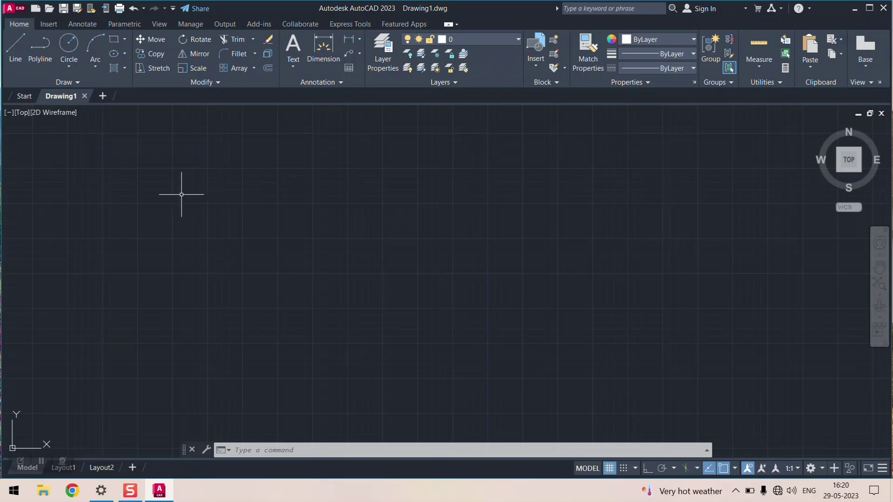
left_click(16, 51)
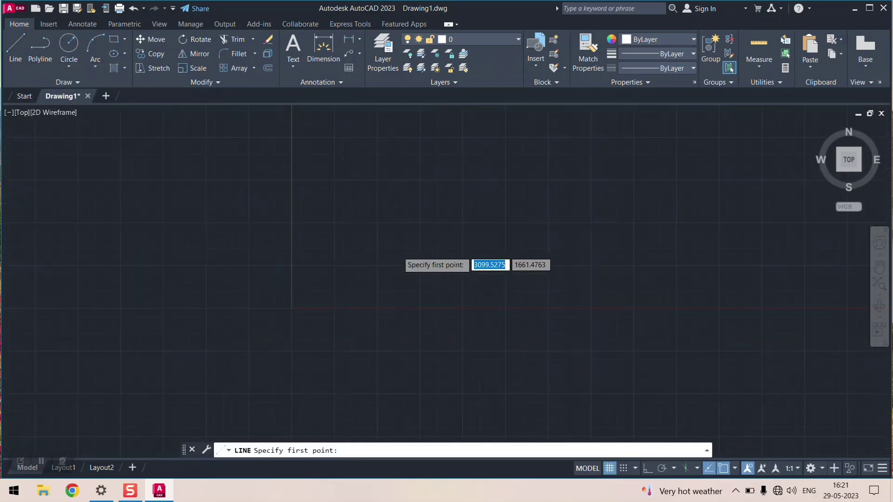
scroll(390, 249, "down", 3)
scroll(293, 289, "up", 2)
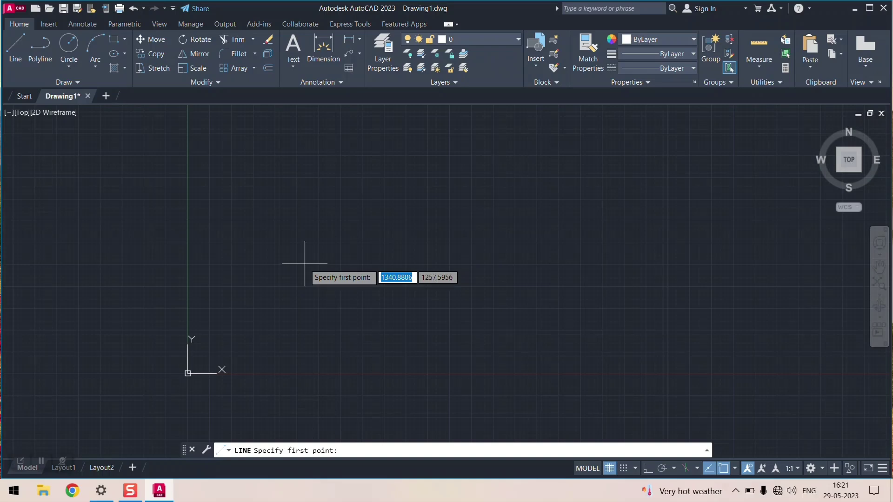
key("Escape")
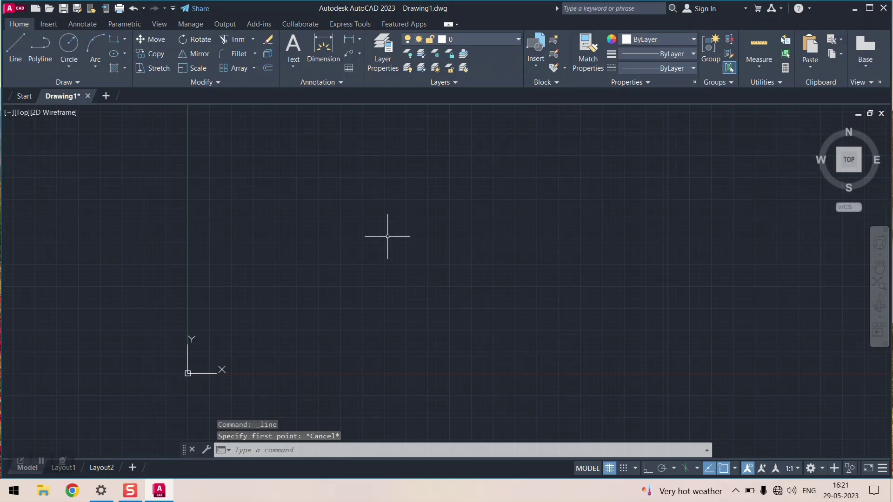
Open the Drawing Units settings with the UNITS command
type("uni")
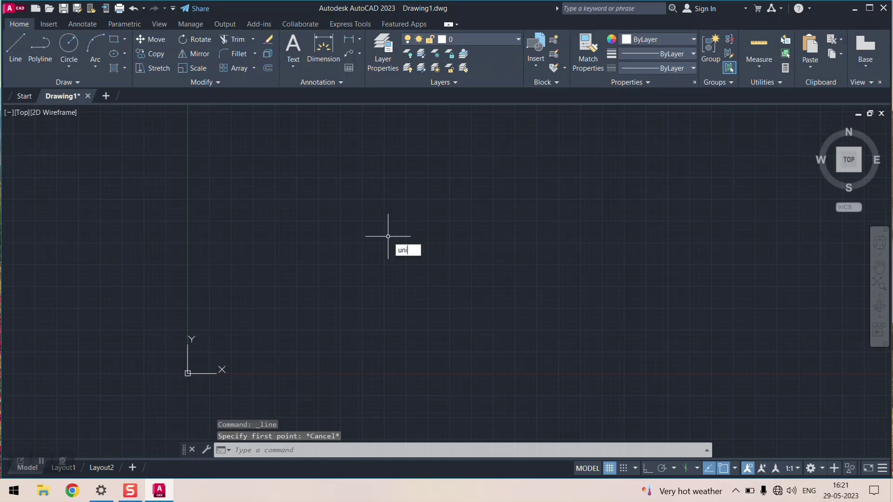
key("Return")
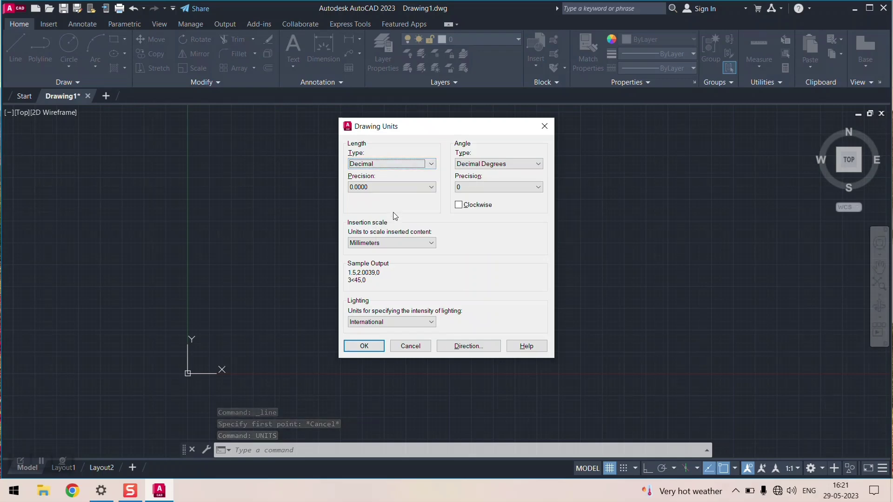
Try the Architectural length type with a precision of 0'-0 1/16"
left_click(424, 164)
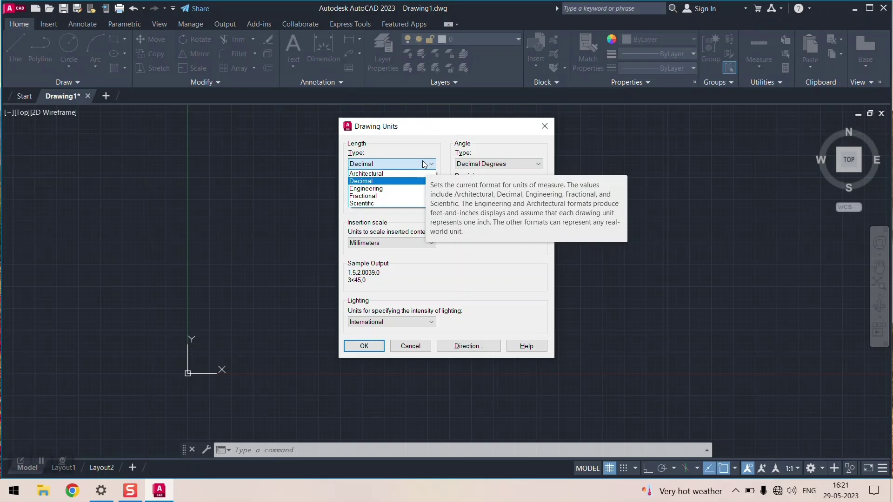
left_click(396, 175)
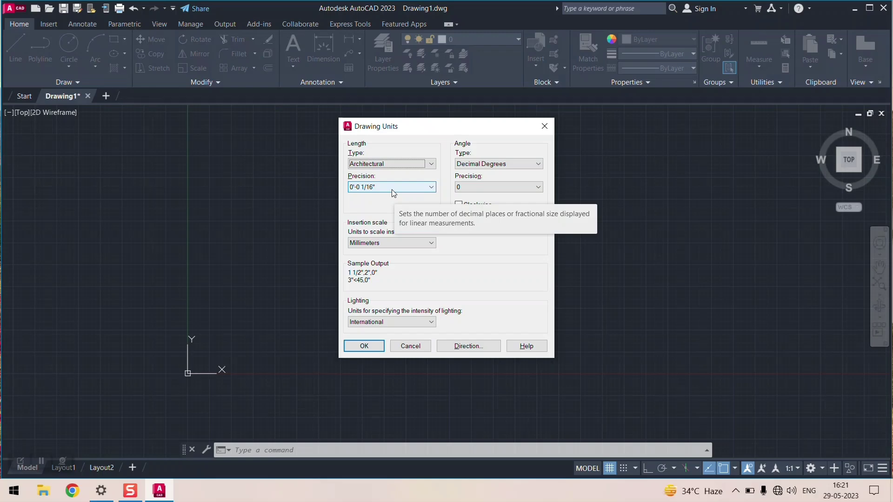
left_click(391, 187)
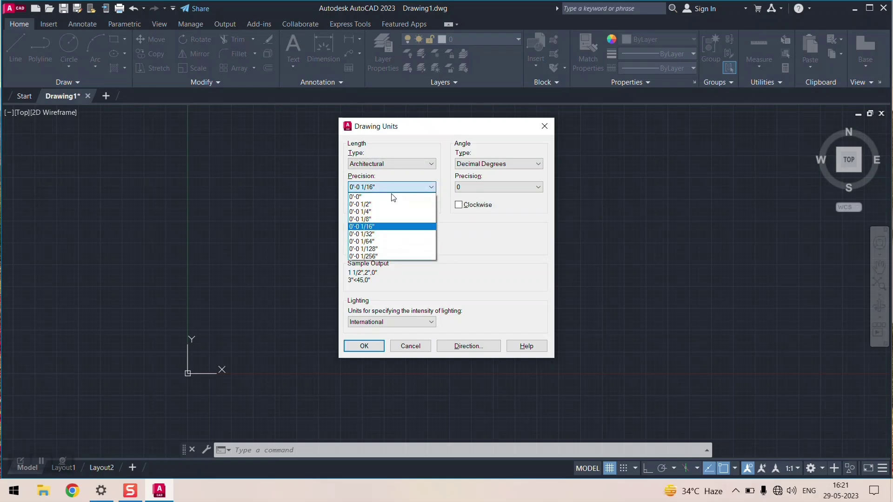
left_click(402, 226)
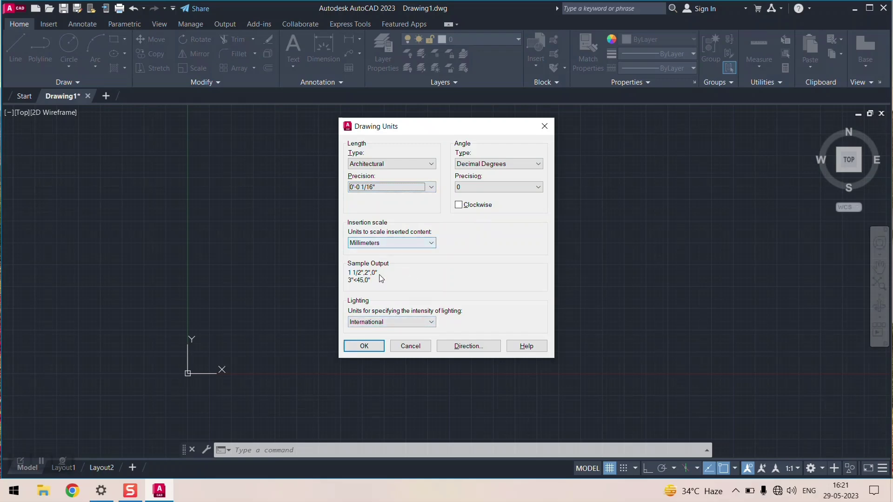
Set the length type to Decimal with a precision of 0.00
left_click(387, 164)
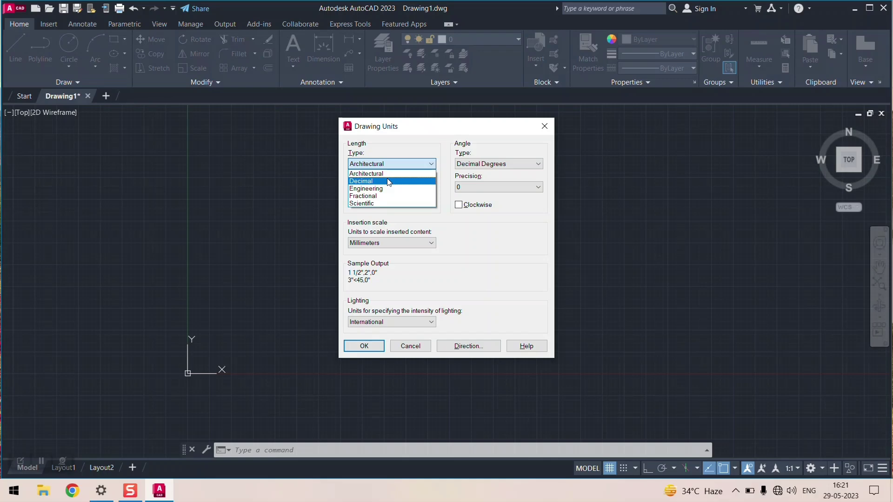
left_click(388, 181)
left_click(383, 188)
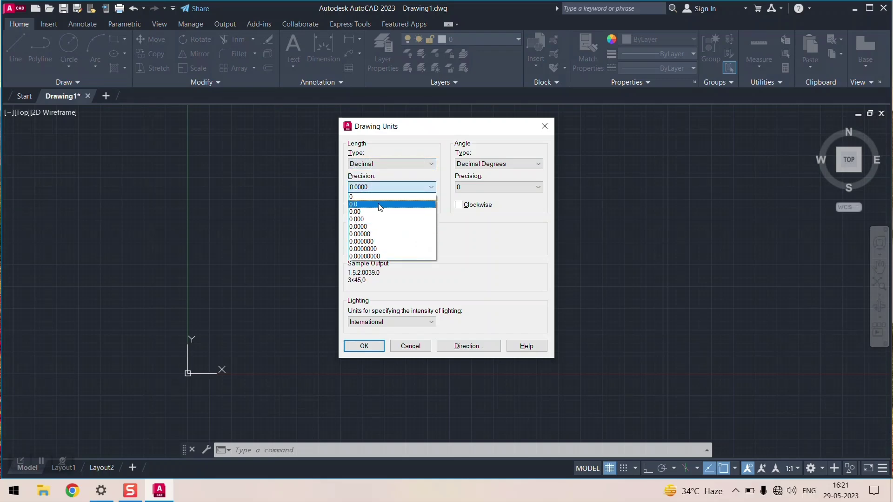
left_click(378, 212)
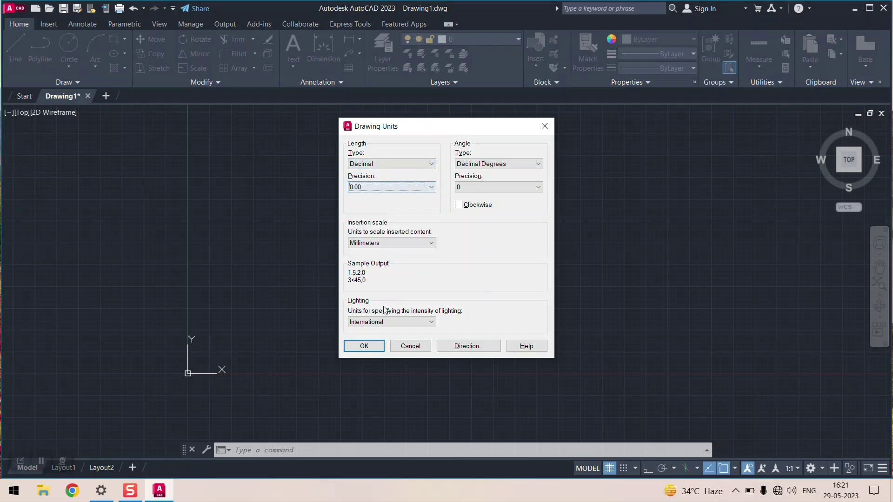
Keep International lighting units, Decimal Degrees angles and Millimeters as the insertion scale, and accept the drawing units
left_click(386, 322)
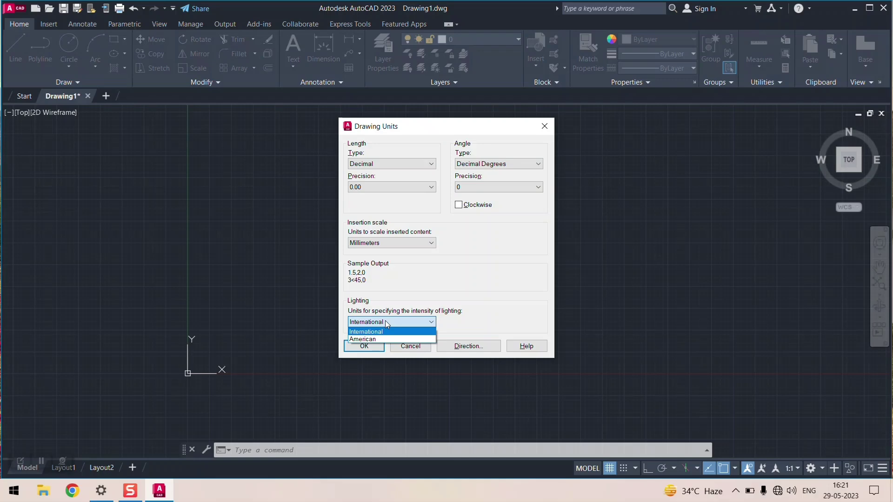
left_click(431, 324)
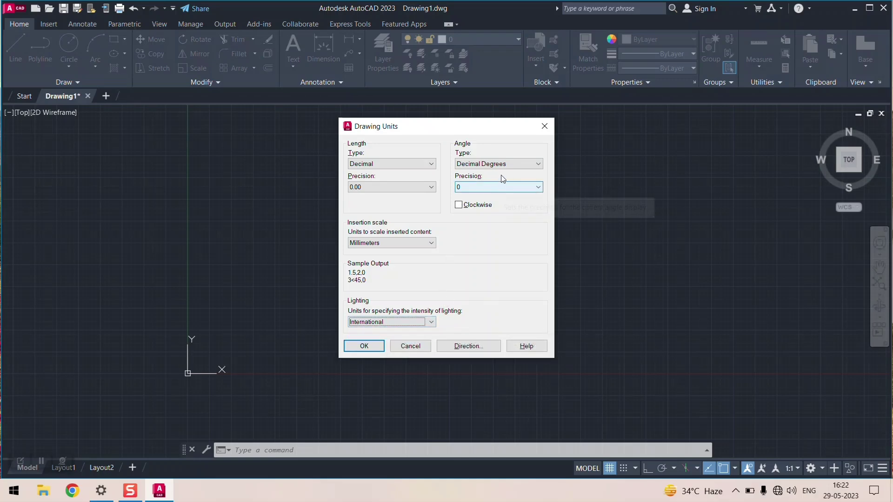
left_click(507, 163)
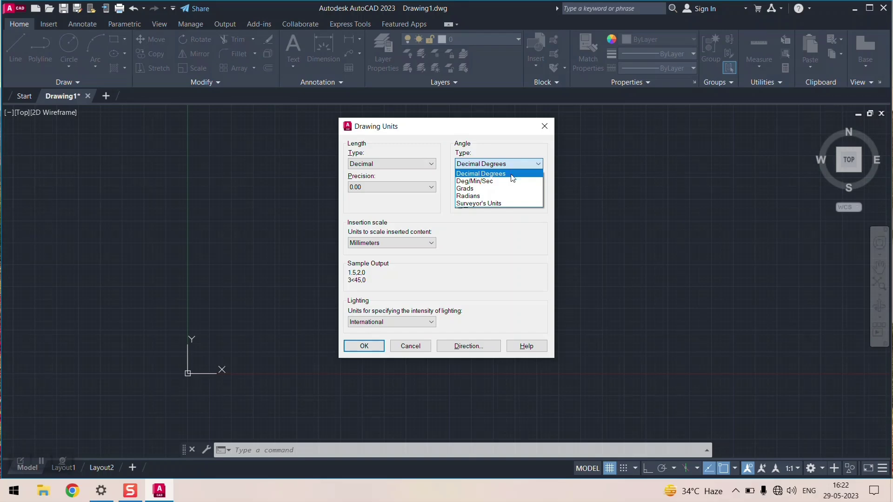
left_click(511, 175)
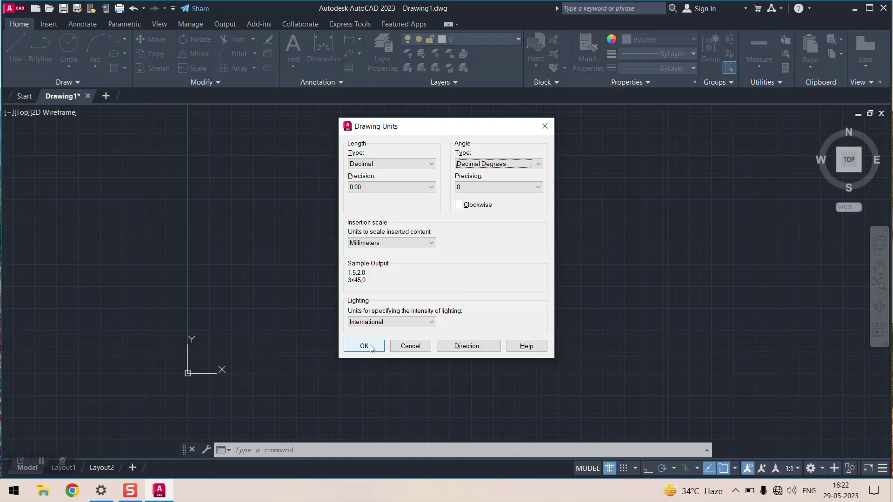
left_click(389, 242)
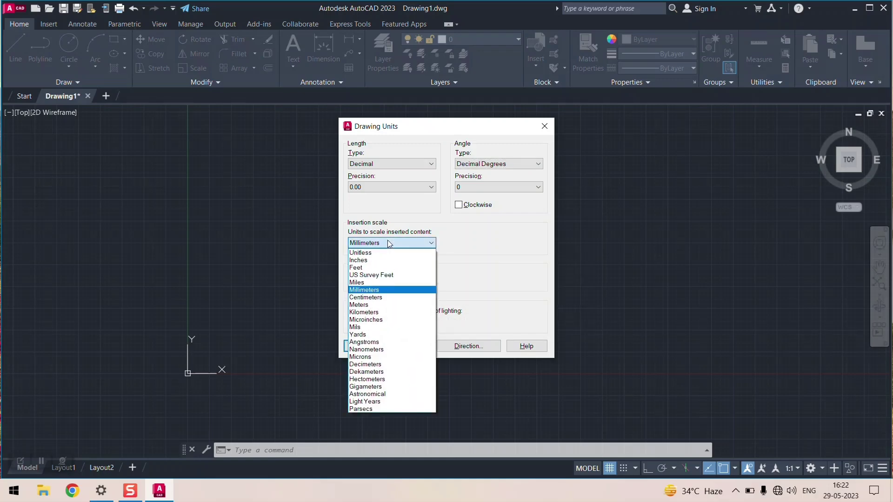
left_click(387, 241)
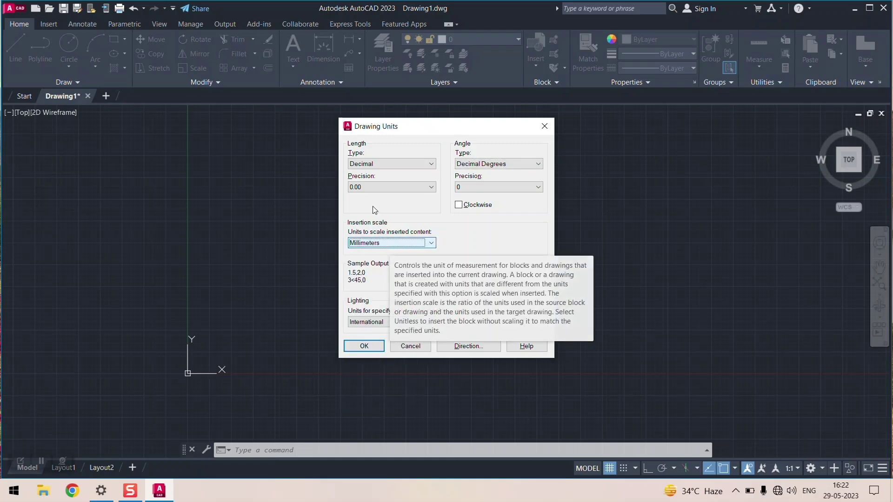
left_click(364, 346)
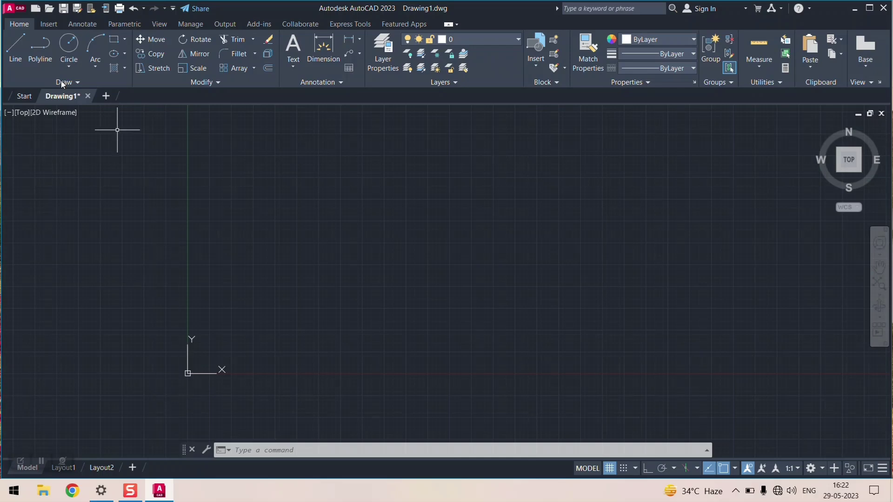
Draw a horizontal line 100 mm long above and to the right of the origin with Ortho mode on
left_click(14, 51)
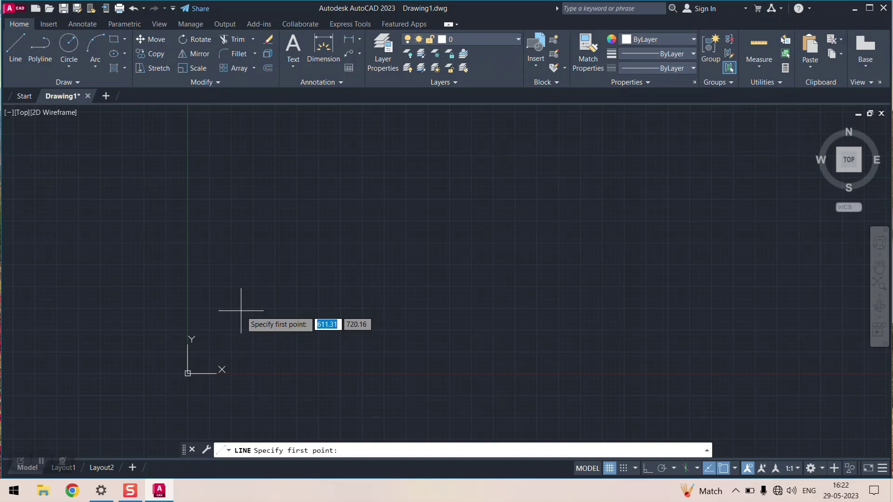
left_click(241, 310)
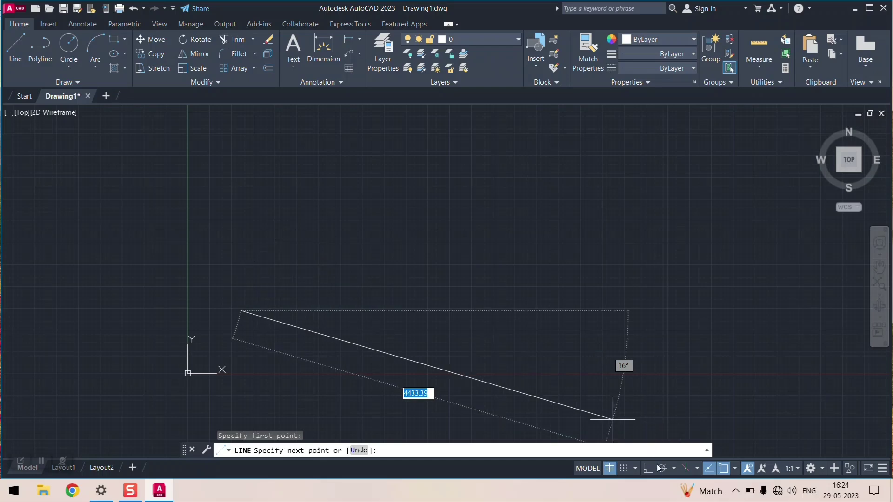
key("F8")
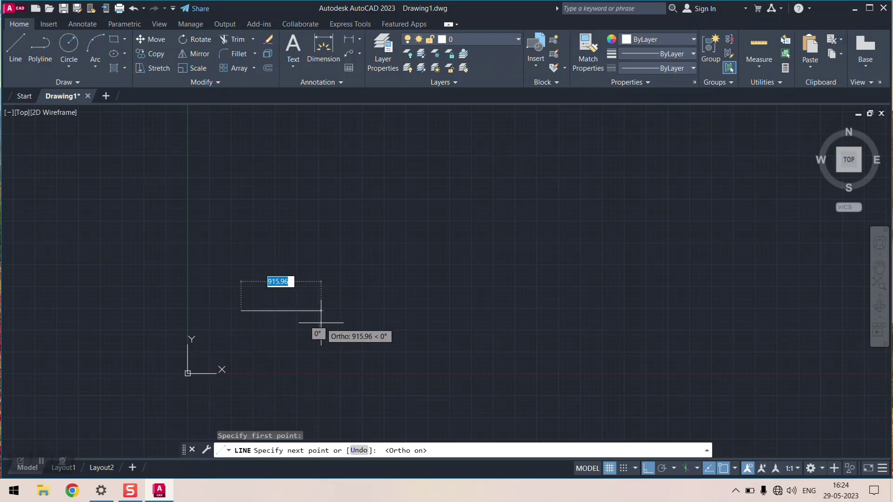
type("100")
key("Return")
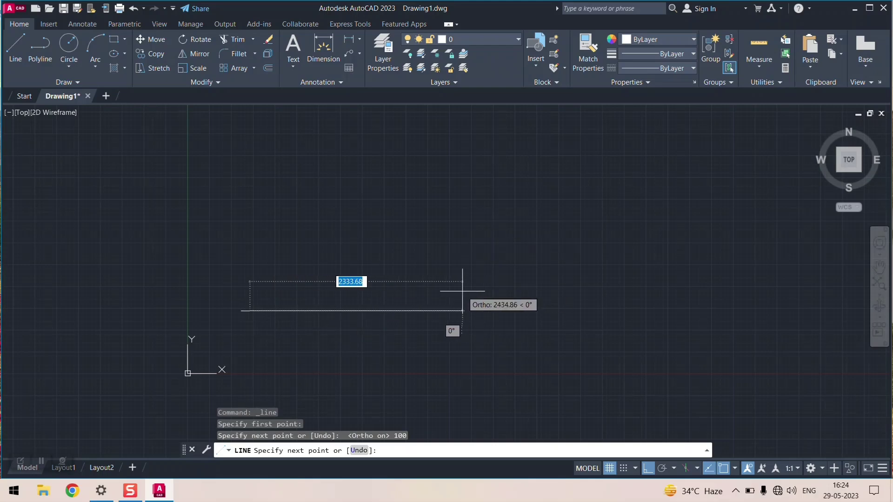
scroll(387, 295, "up", 3)
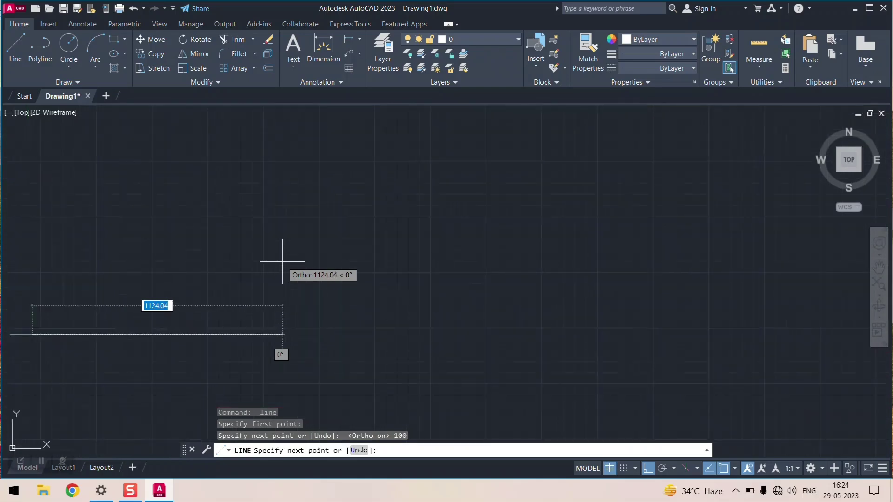
key("Escape")
scroll(228, 264, "down", 2)
scroll(114, 285, "up", 4)
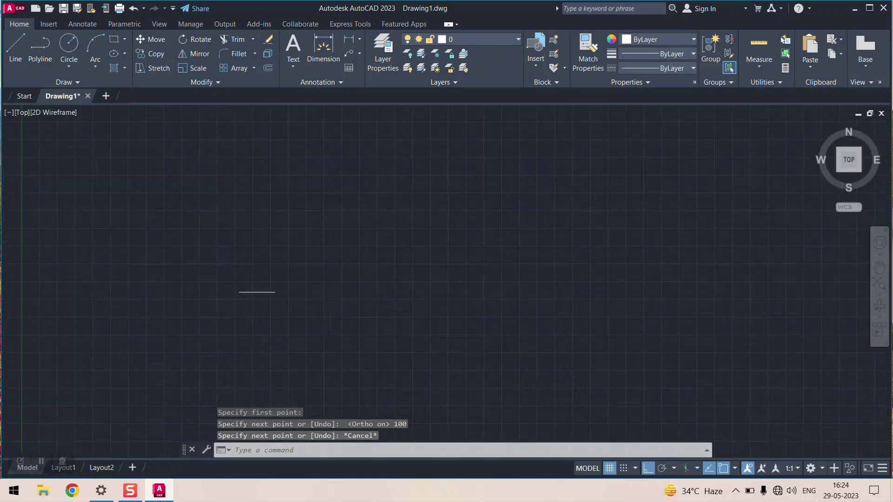
scroll(361, 295, "up", 10)
scroll(360, 296, "down", 3)
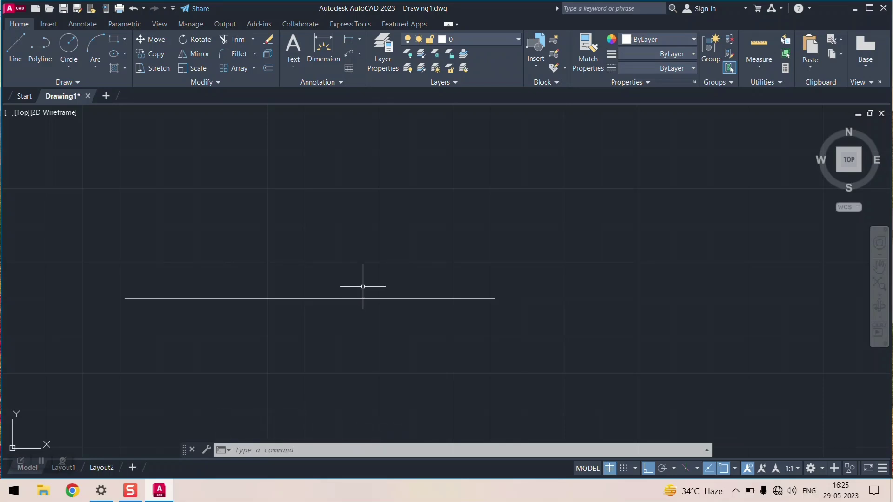
Turn Ortho mode off and draw a nearly horizontal line a short distance below the 100 mm line
scroll(377, 259, "down", 2)
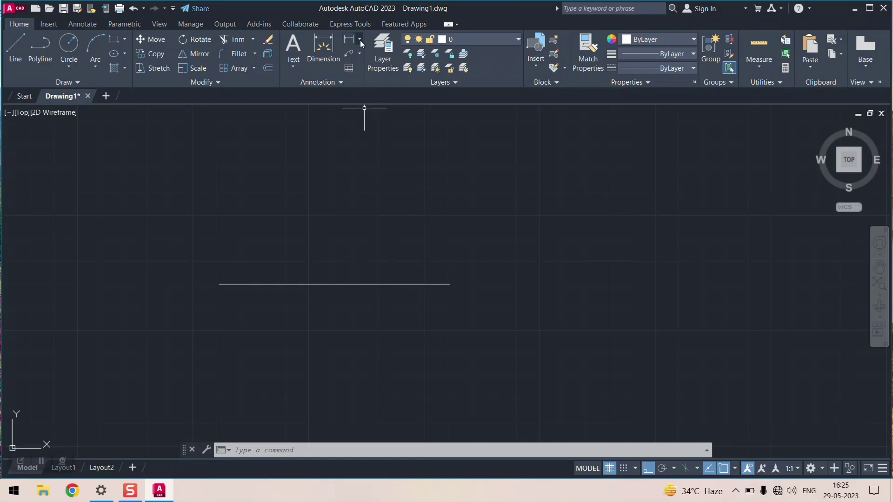
scroll(179, 224, "down", 3)
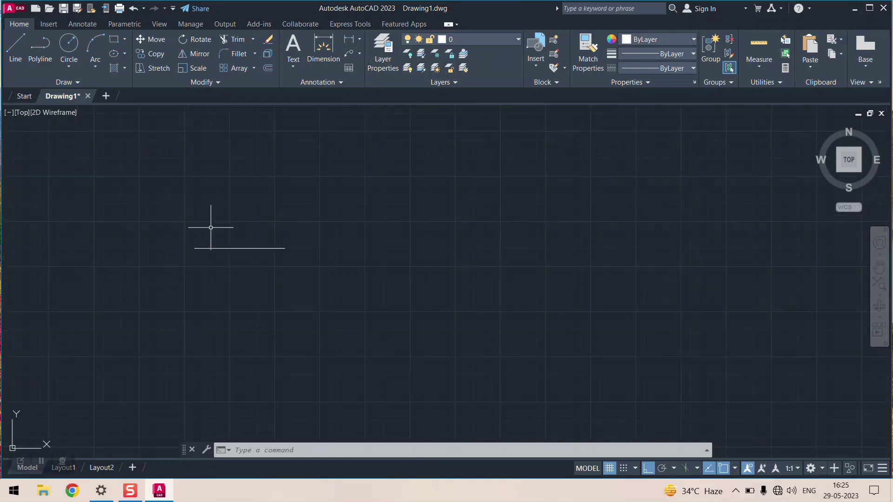
scroll(255, 227, "up", 2)
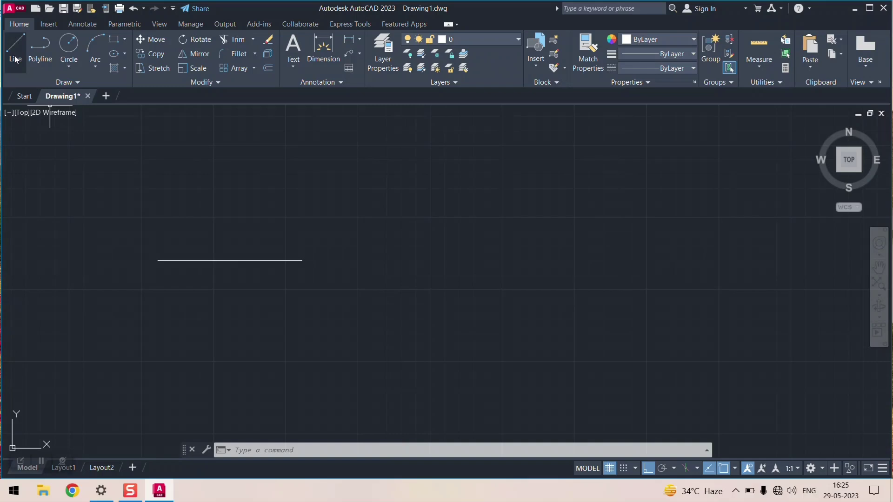
left_click(15, 59)
left_click(159, 325)
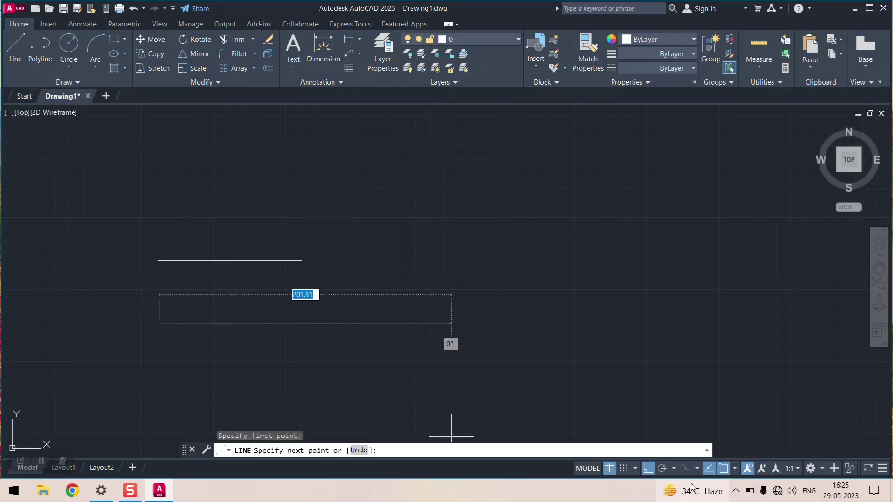
left_click(648, 468)
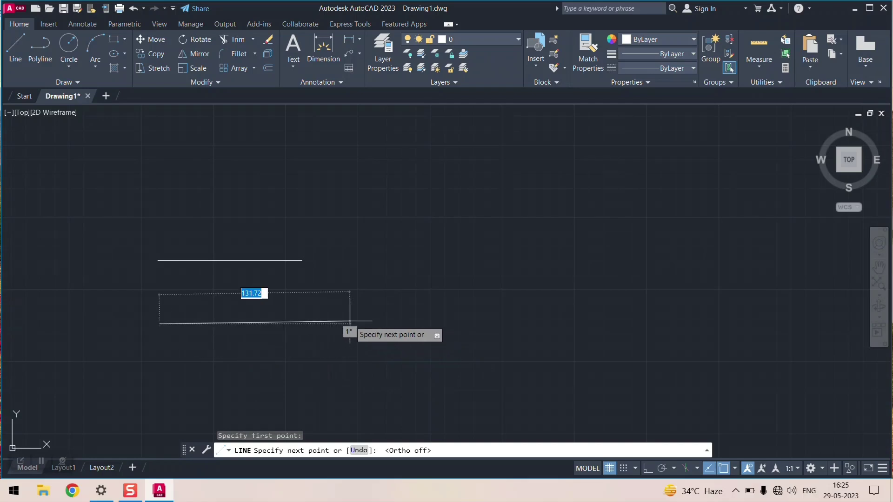
left_click(317, 323)
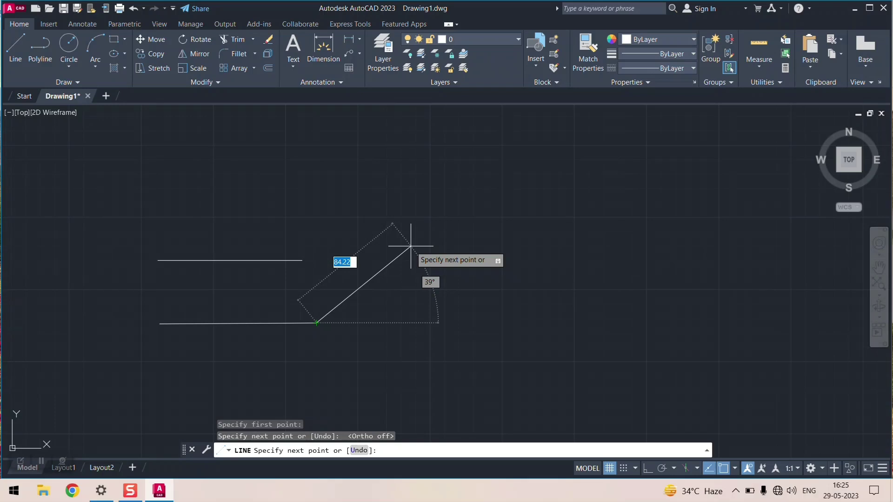
Continue the line with six more connected segments, looping out to the right and back beneath the first segment, and end the chain
left_click(445, 224)
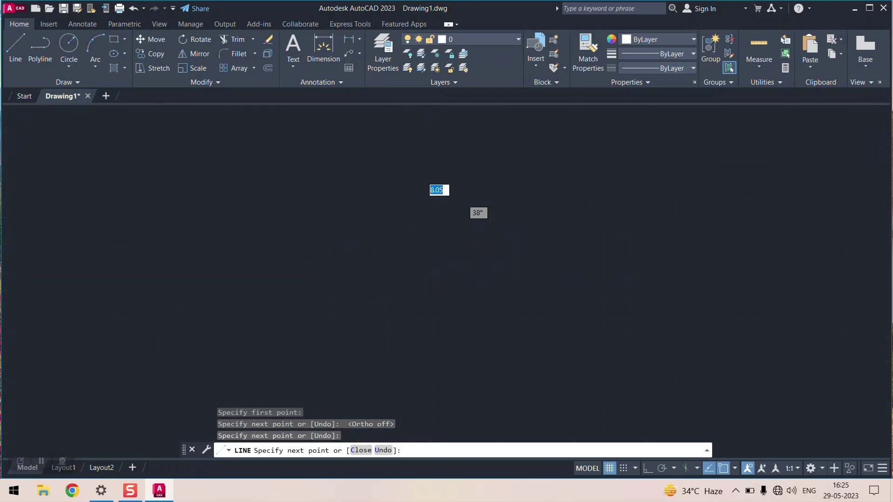
left_click(648, 210)
left_click(648, 321)
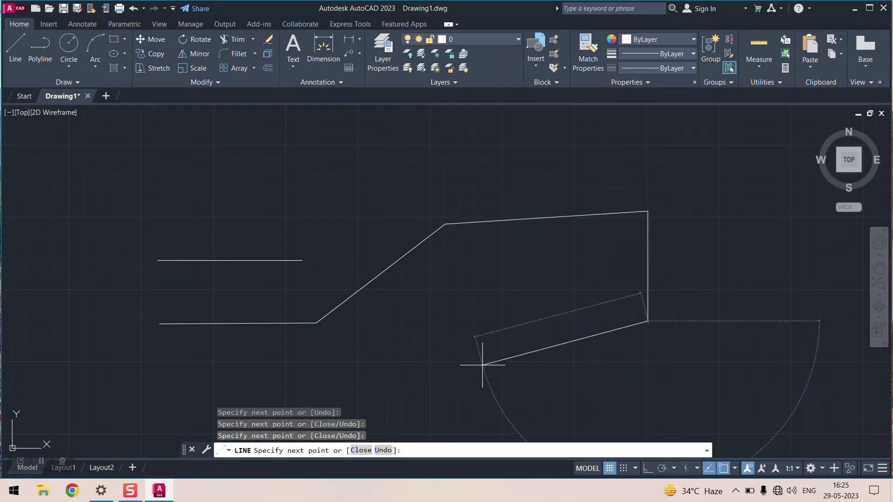
left_click(482, 365)
left_click(292, 365)
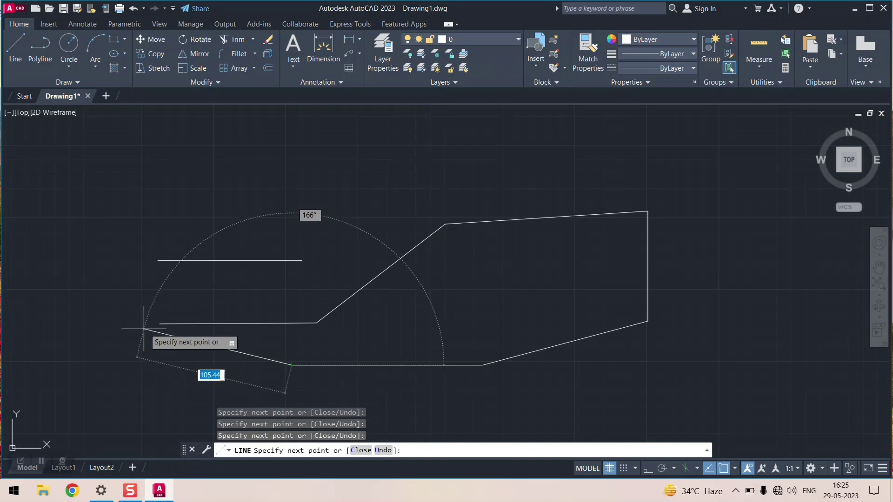
left_click(100, 390)
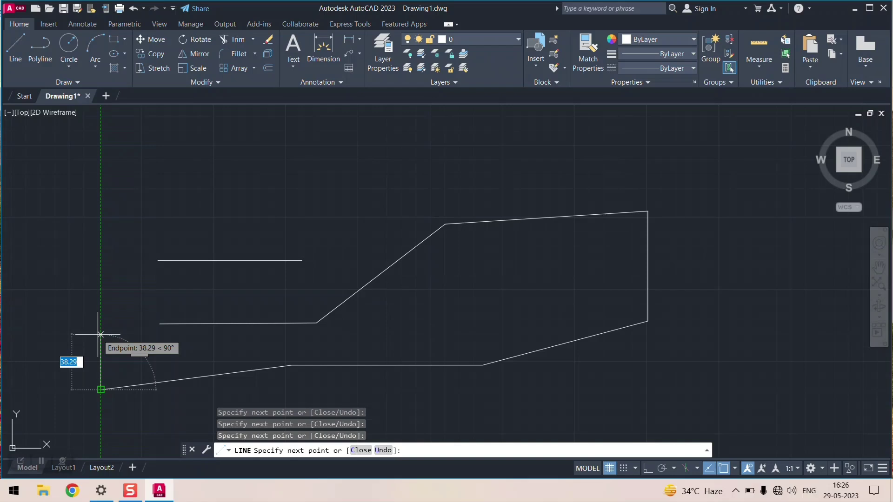
key("Escape")
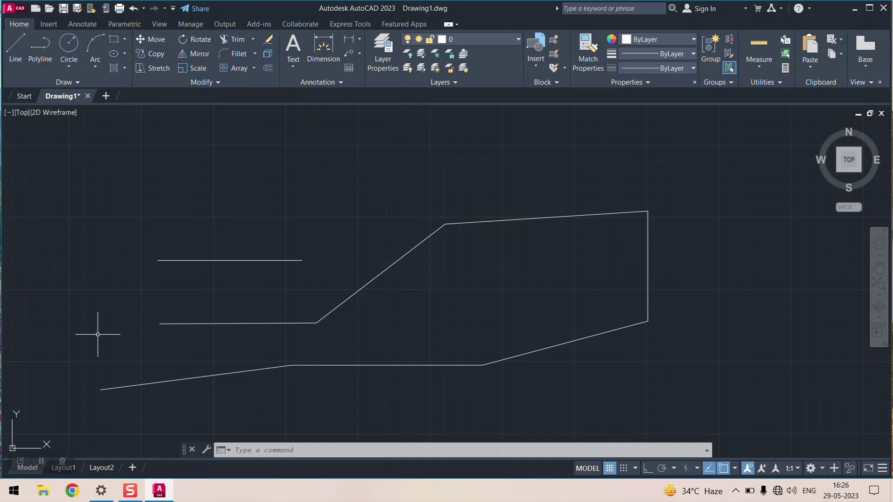
Draw a chain of three connected freehand lines rising to the right above the 100 mm line
left_click(15, 47)
left_click(75, 253)
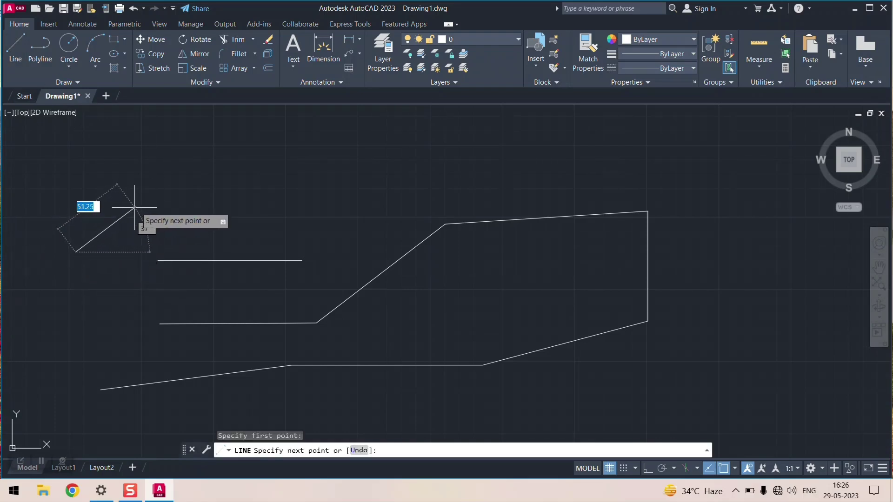
left_click(136, 207)
left_click(240, 204)
left_click(283, 162)
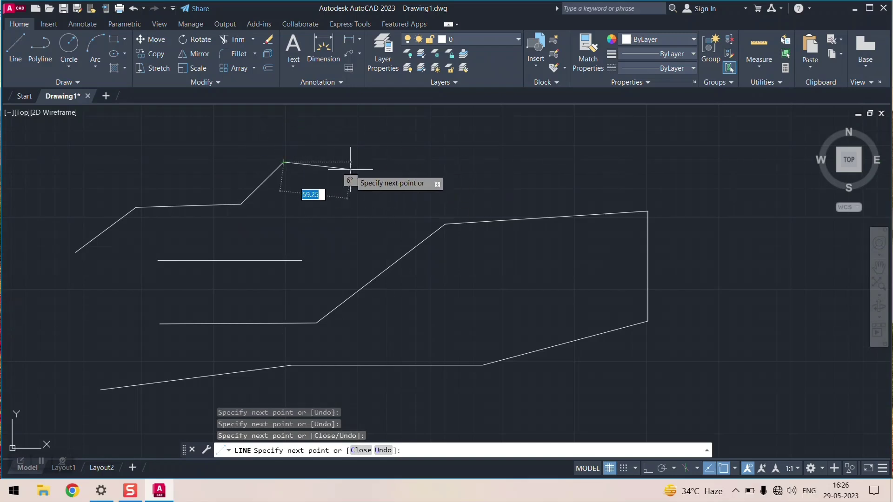
key("Return")
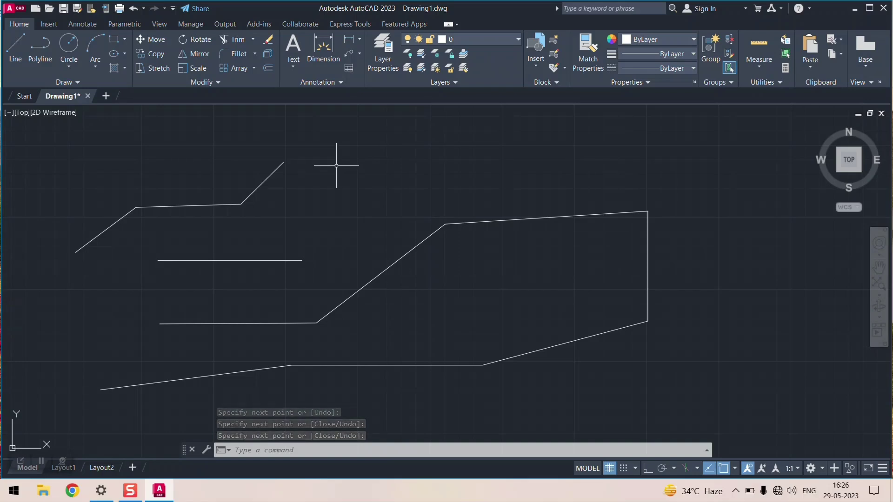
Draw an open zigzag of five connected freehand lines above the large line chain
left_click(21, 58)
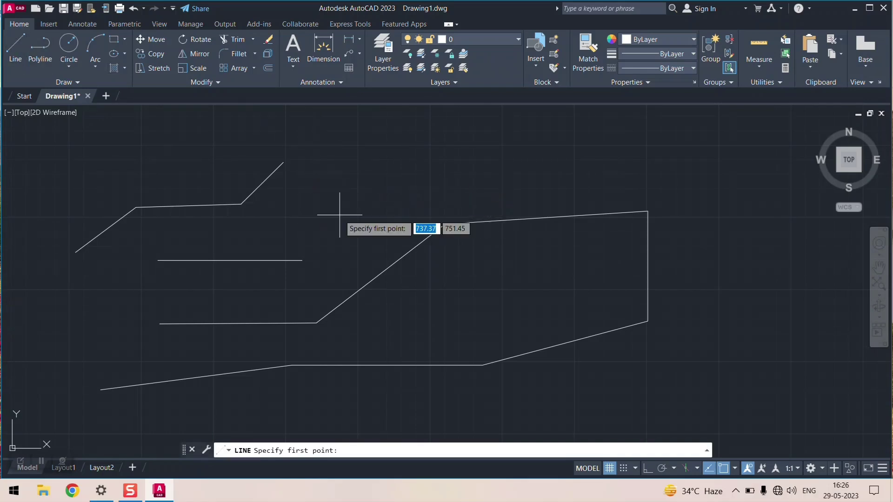
left_click(340, 215)
left_click(431, 162)
left_click(544, 175)
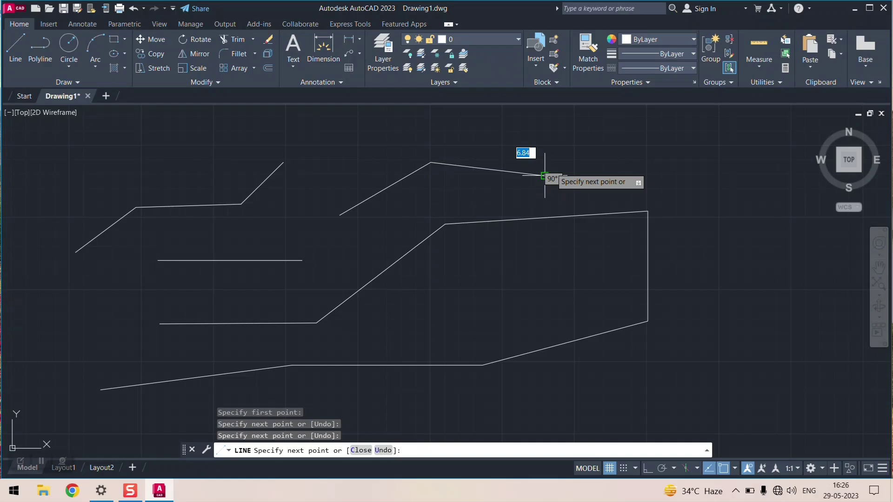
left_click(575, 129)
left_click(420, 148)
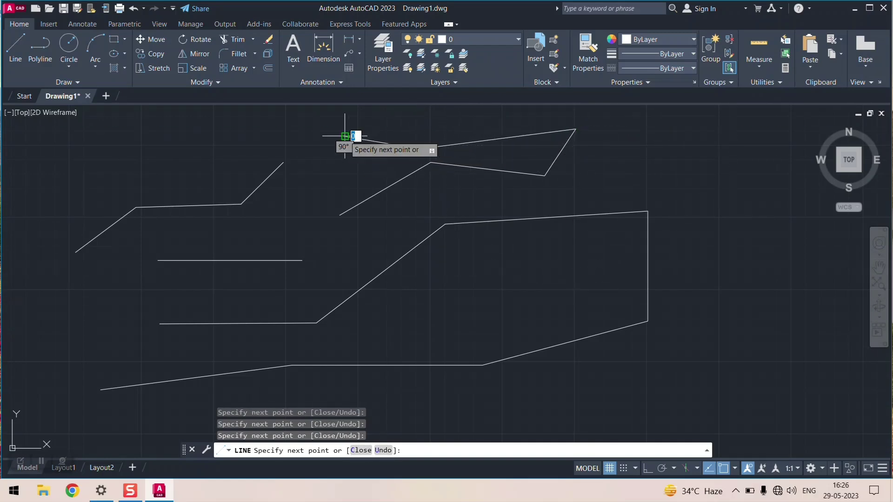
left_click(345, 136)
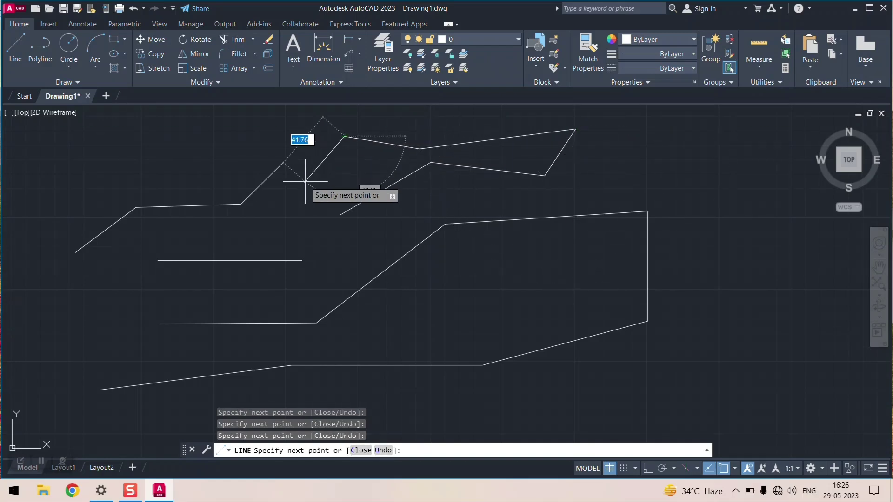
key("Escape")
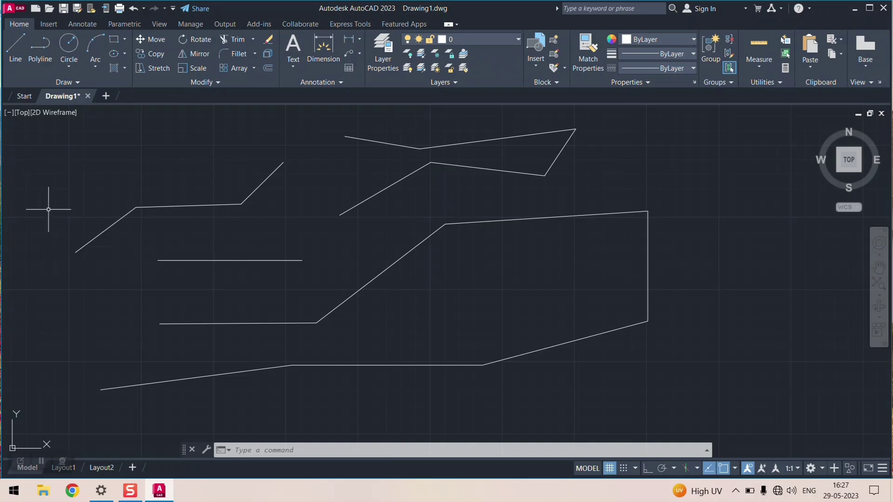
Select all the lines in the drawing with a crossing lasso and delete them
left_click(51, 187)
mouse_move(47, 246)
left_mouse_down()
mouse_move(93, 424)
mouse_move(651, 413)
mouse_move(769, 316)
mouse_move(643, 132)
mouse_move(558, 114)
mouse_move(243, 132)
left_mouse_up()
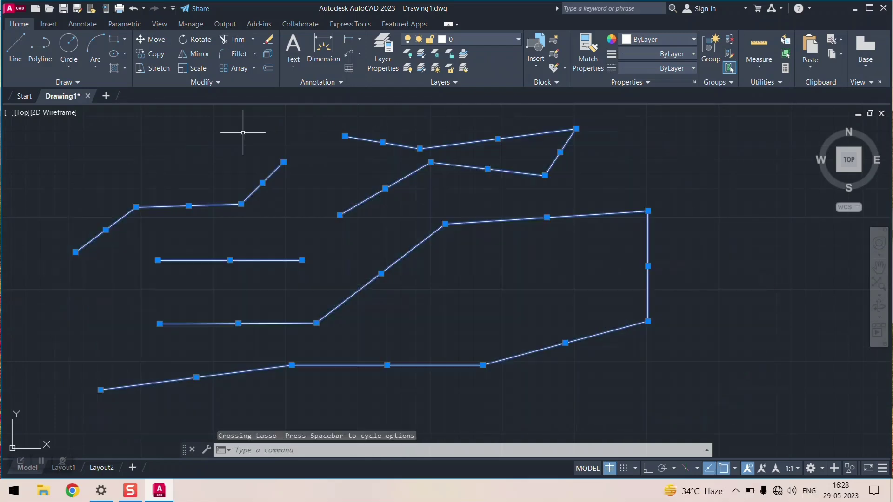
key("Delete")
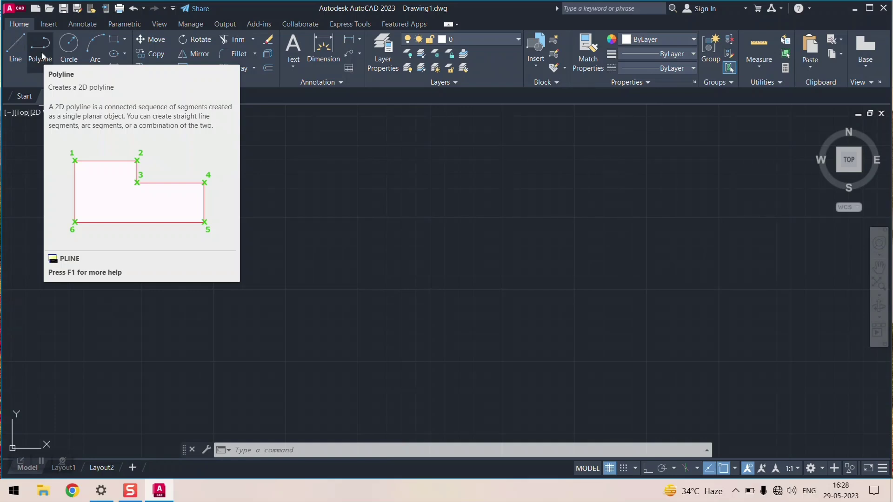
Draw an irregular eight-segment outline with the Polyline command, ending it back on its start point
left_click(41, 55)
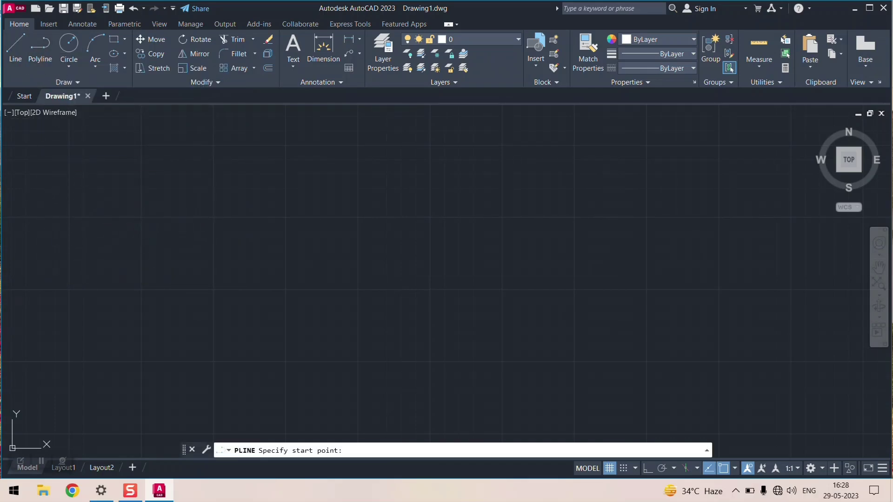
left_click(72, 201)
left_click(164, 288)
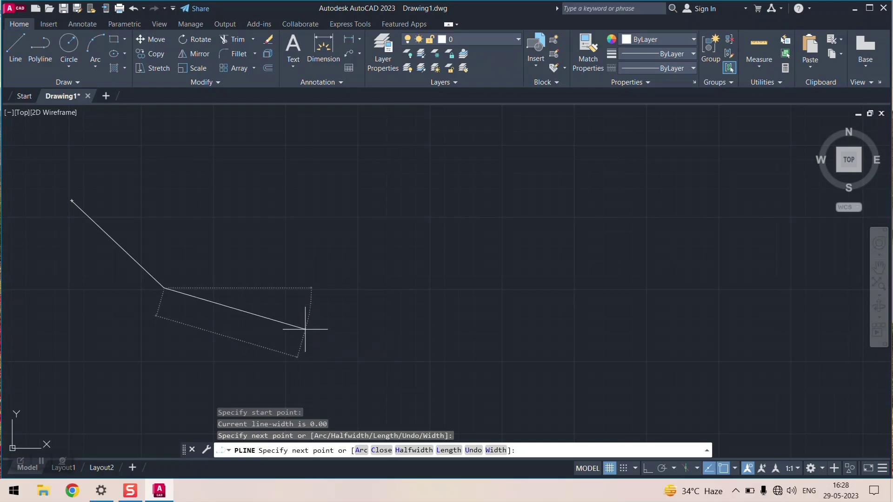
left_click(305, 329)
left_click(444, 257)
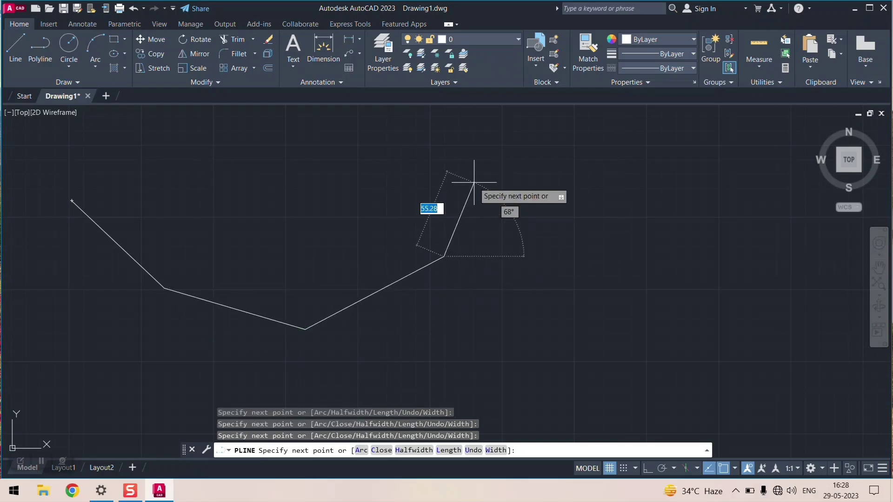
left_click(474, 183)
left_click(390, 167)
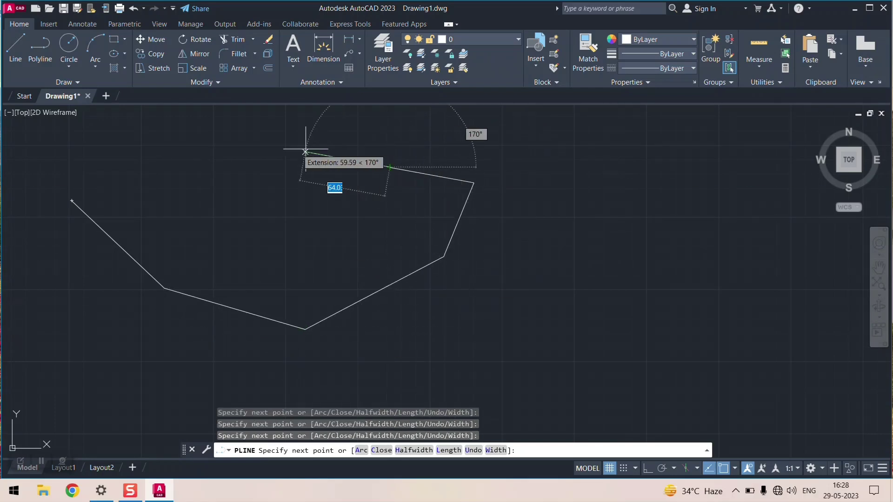
left_click(240, 167)
left_click(117, 150)
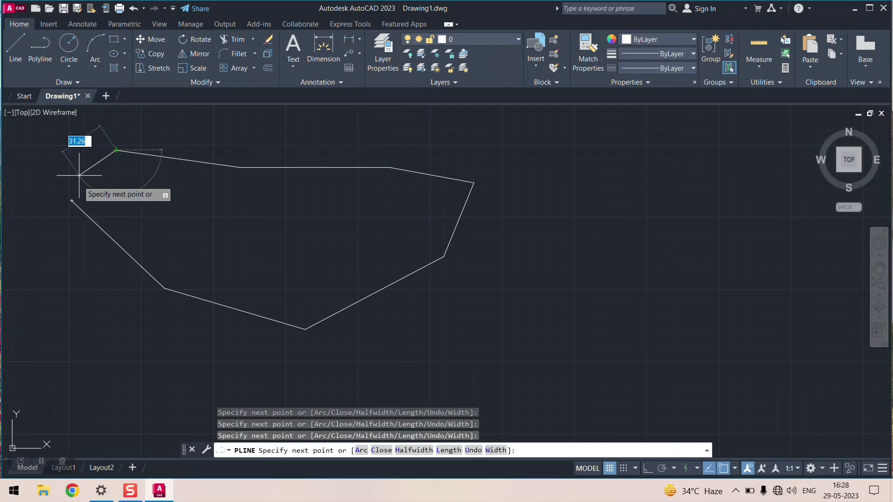
left_click(72, 200)
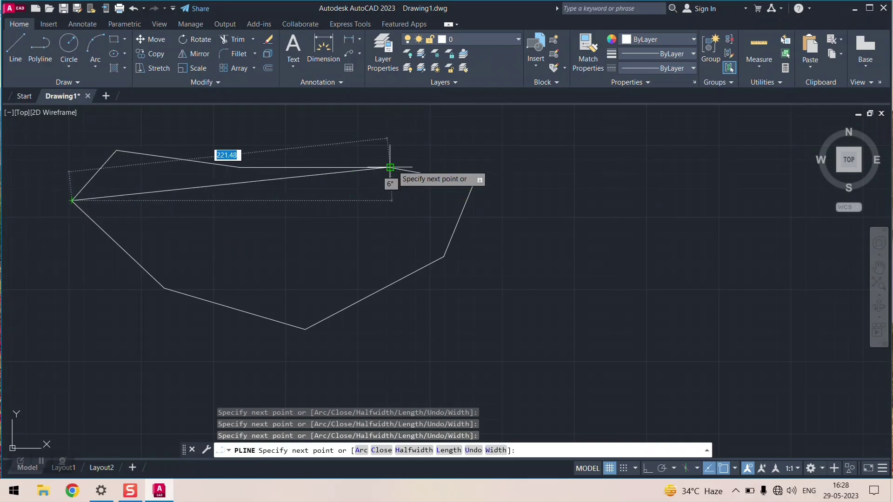
key("Return")
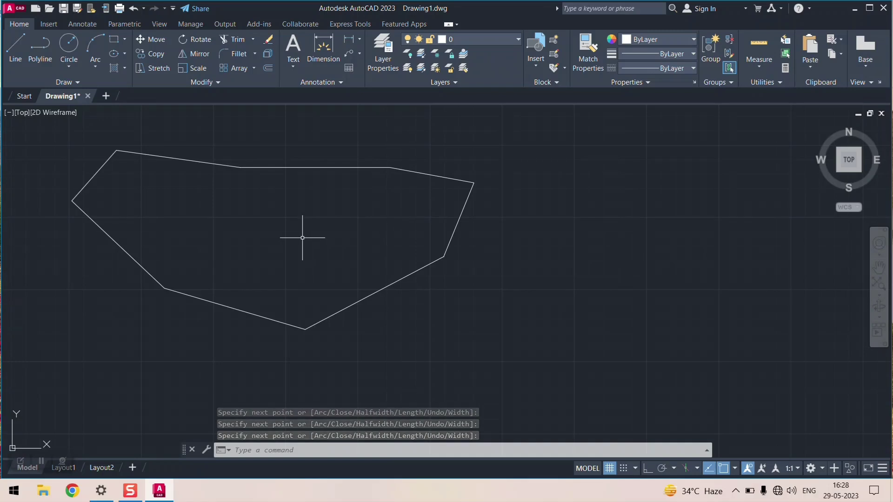
Draw an irregular eight-segment outline beside the polyline outline with the Line command, ending it back on its start point
left_click(15, 47)
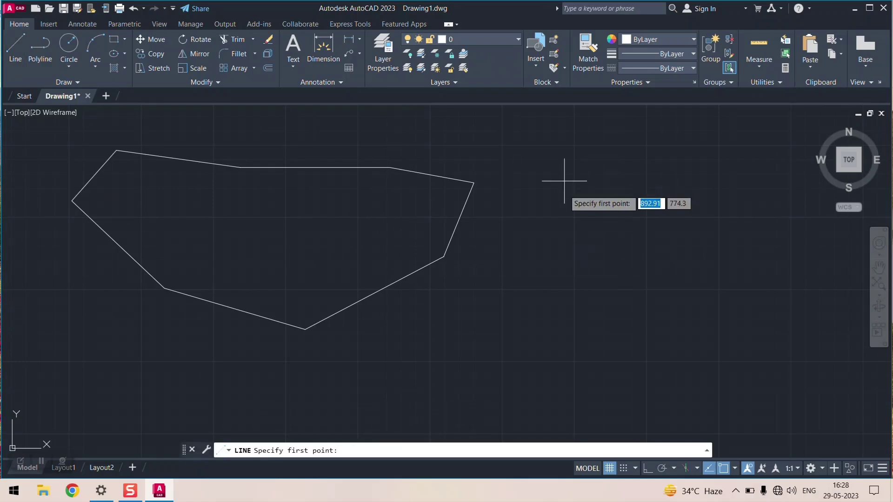
left_click(518, 260)
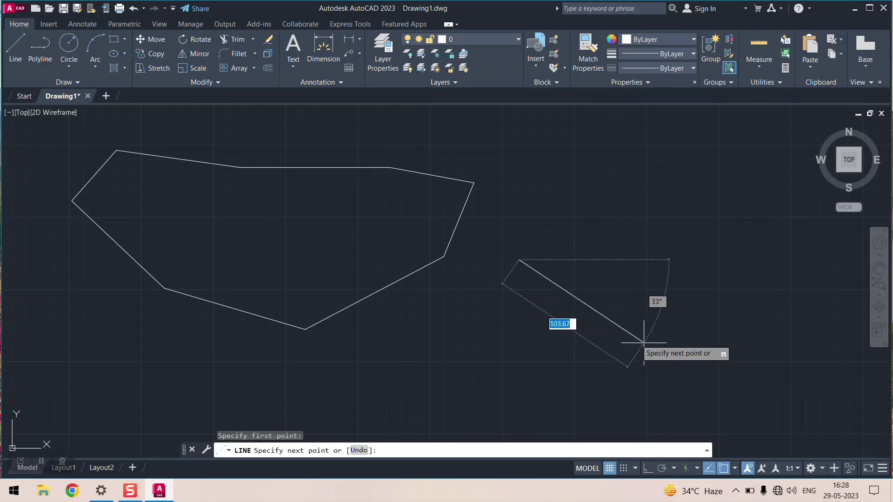
left_click(604, 330)
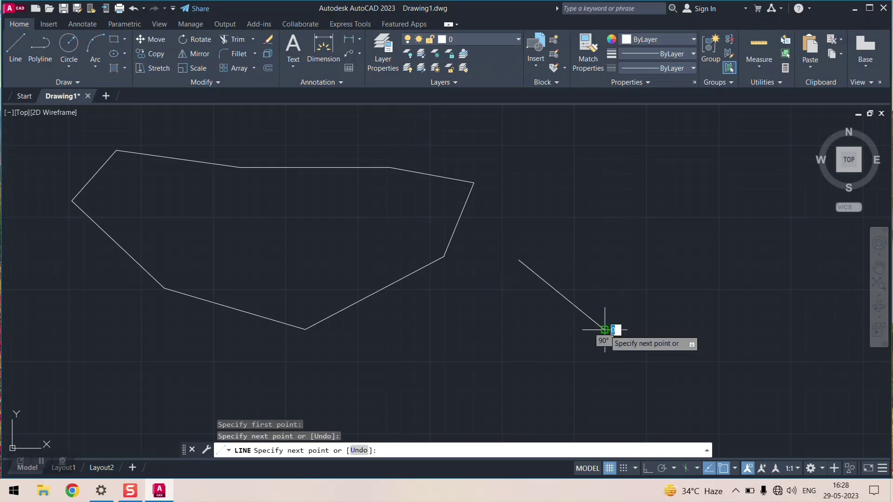
left_click(709, 347)
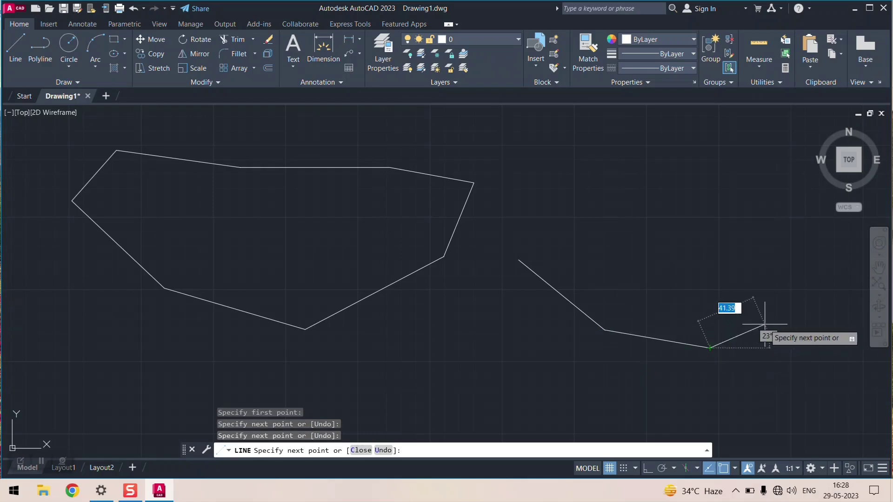
left_click(824, 285)
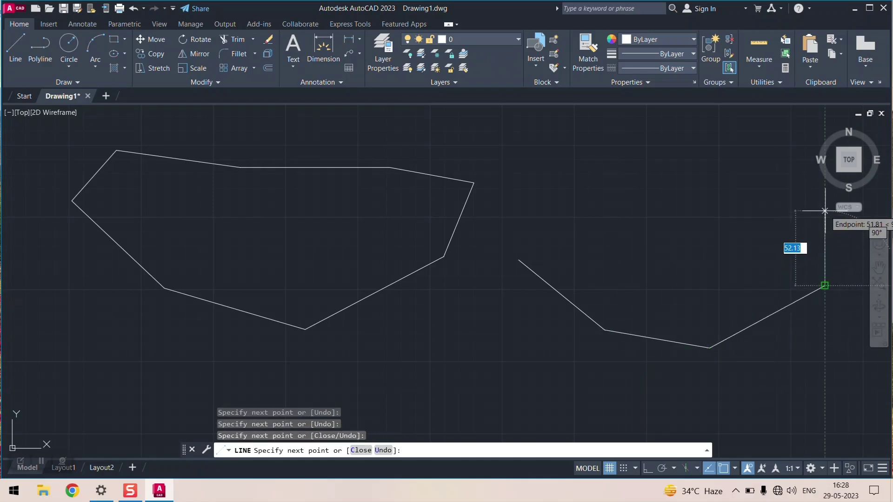
left_click(852, 218)
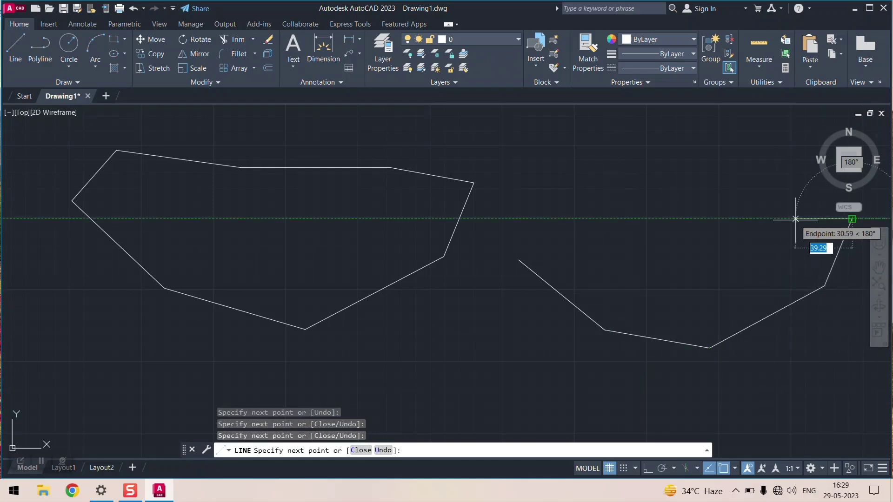
left_click(785, 181)
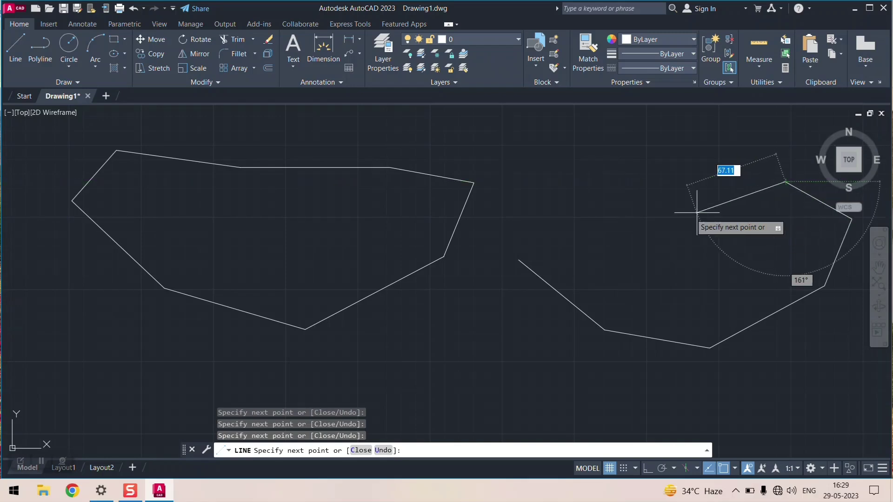
left_click(679, 190)
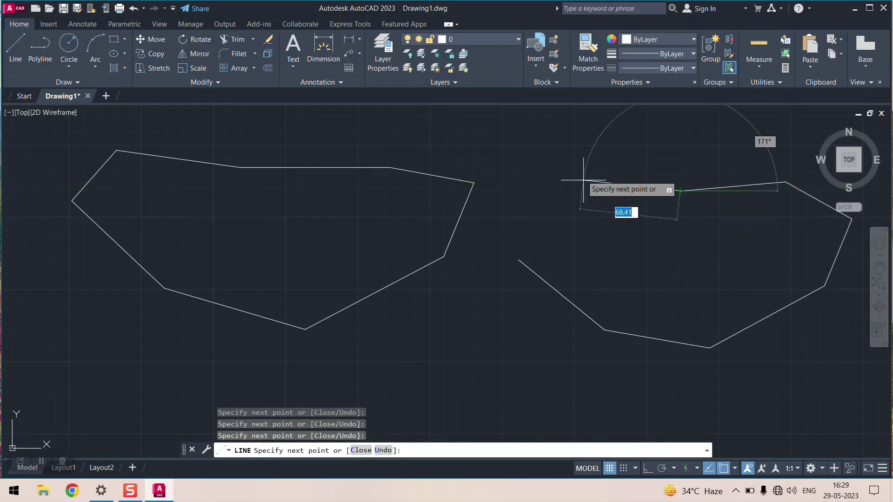
left_click(547, 176)
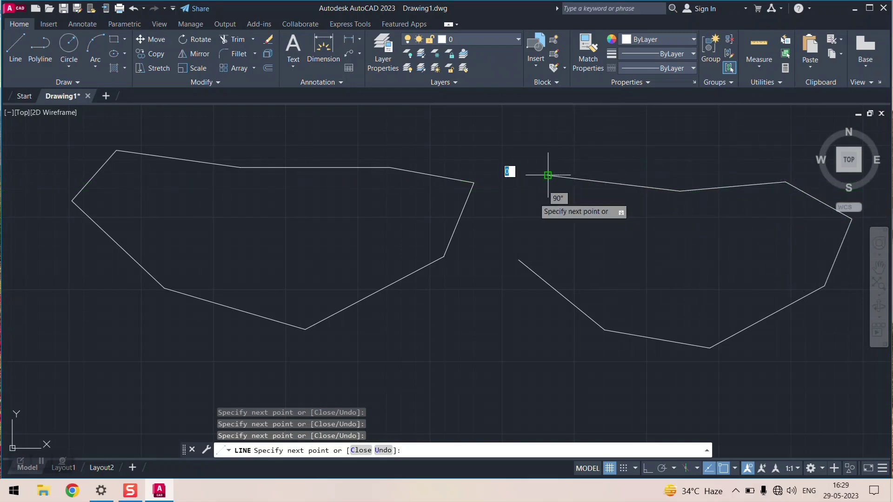
left_click(519, 260)
key("Return")
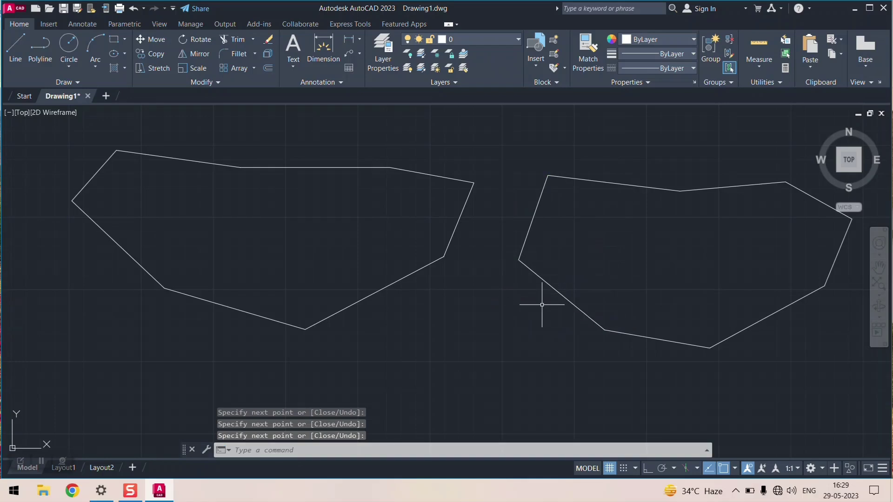
scroll(461, 232, "down", 4)
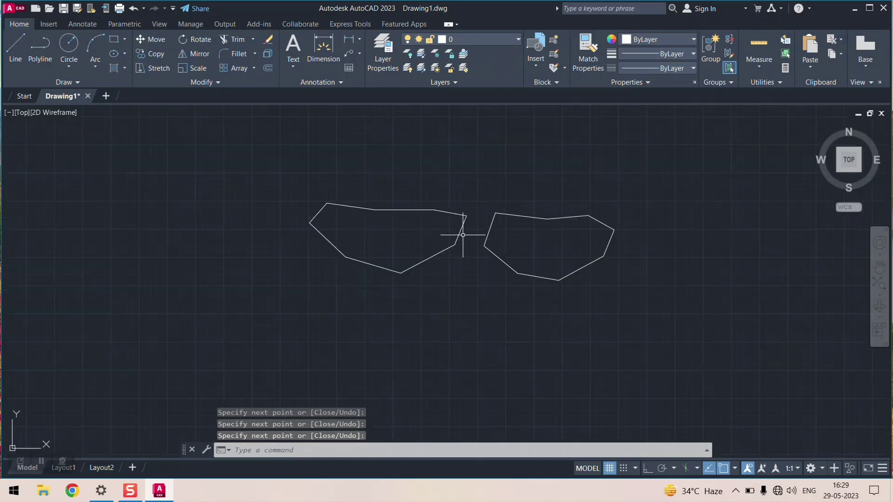
scroll(548, 232, "up", 2)
scroll(549, 232, "up", 2)
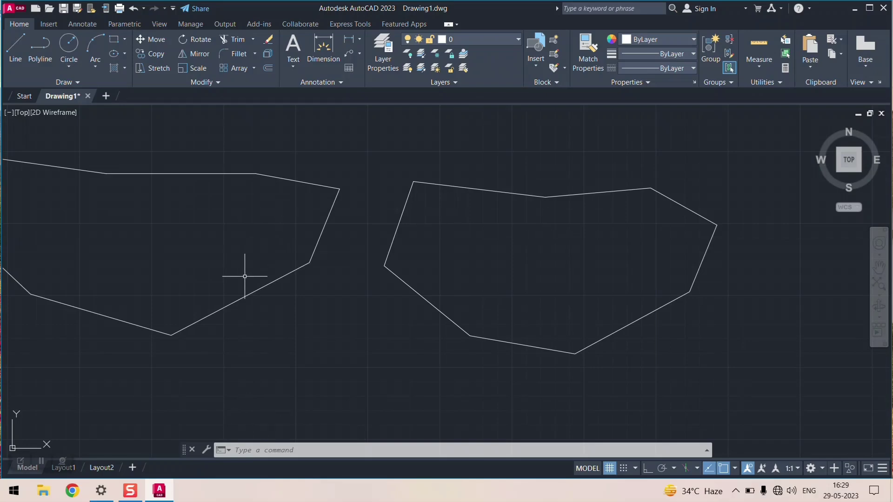
scroll(318, 289, "down", 2)
scroll(233, 257, "up", 2)
scroll(234, 255, "down", 2)
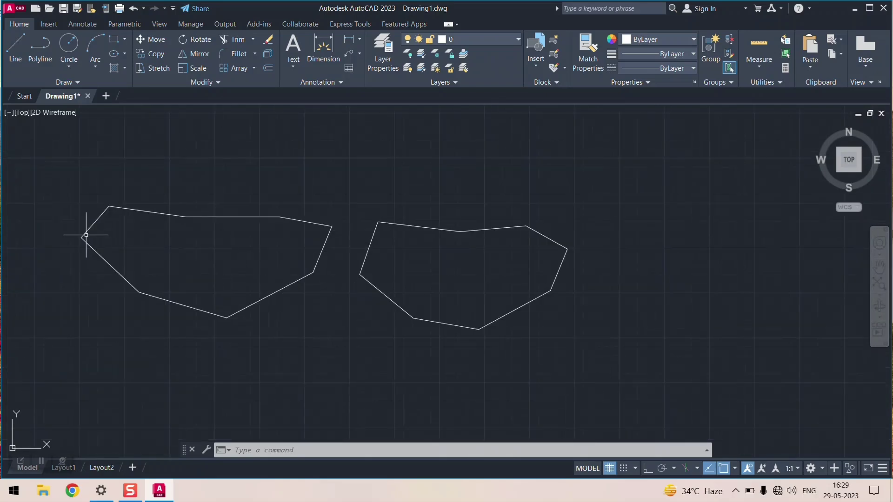
scroll(86, 234, "up", 2)
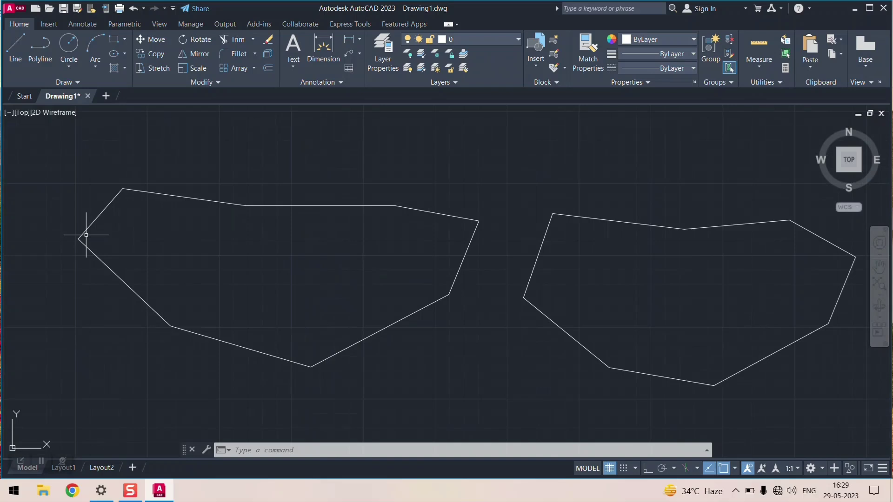
key("Escape")
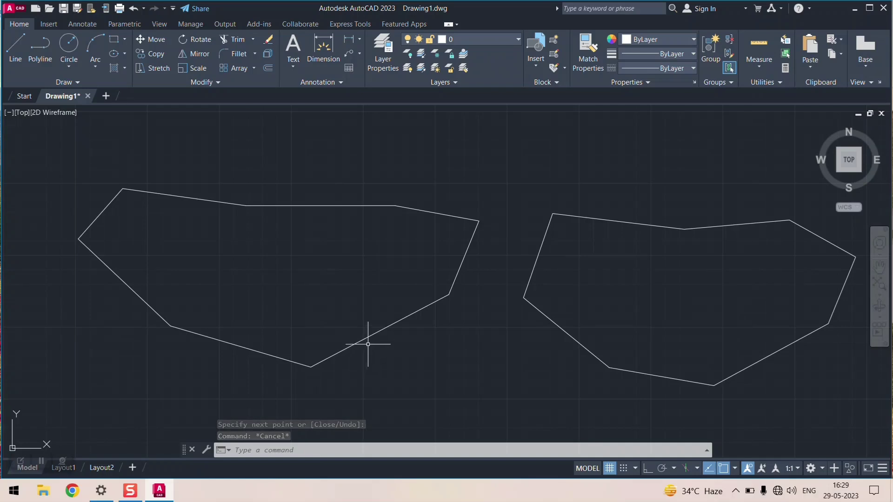
Select the polyline outline together with the bottom segment of the line-drawn outline, and run EXPLODE on both
left_click(377, 331)
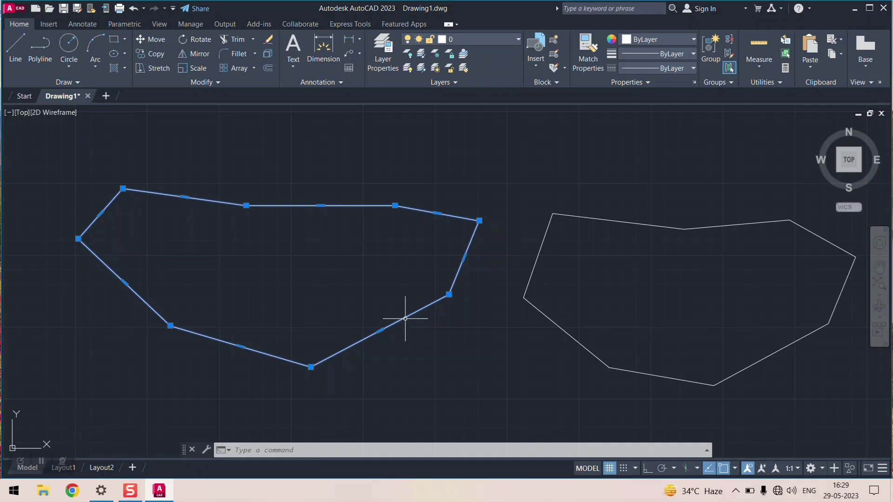
mouse_move(405, 318)
left_click(632, 371)
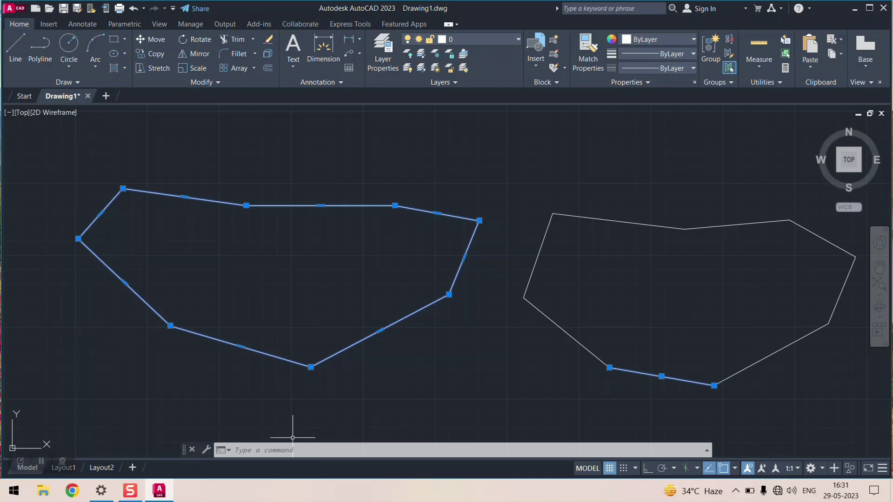
left_click(289, 450)
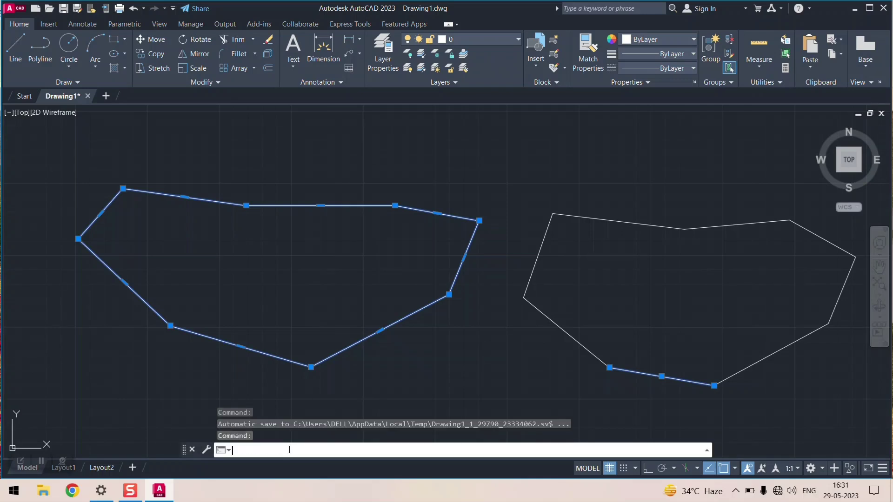
type("explode")
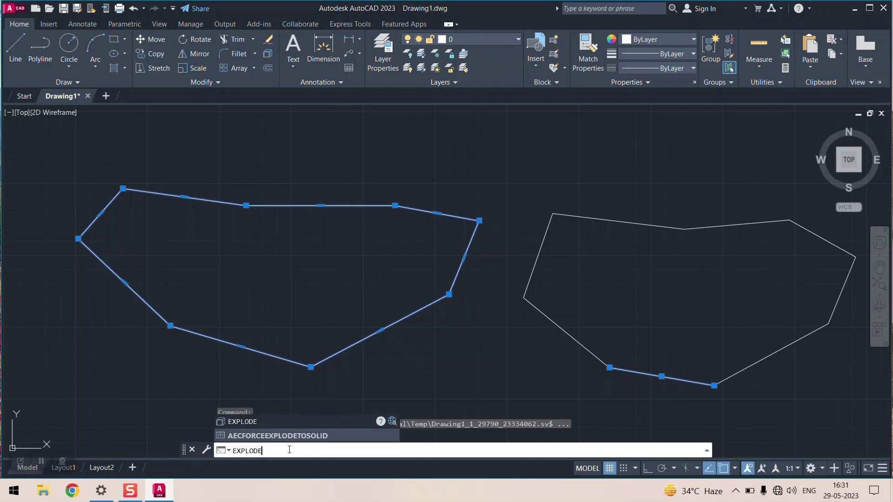
key("Return")
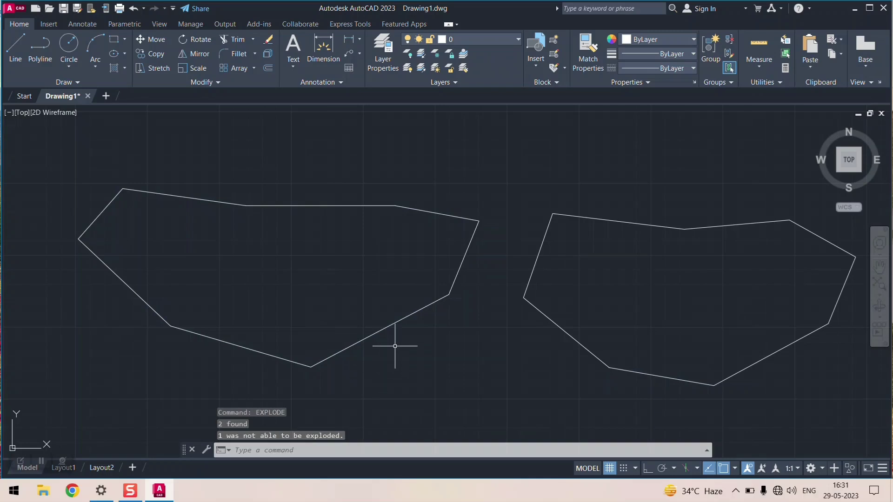
Select the lower-right, upper-right and horizontal top segments of the exploded outline one by one to check they are separate
left_click(403, 318)
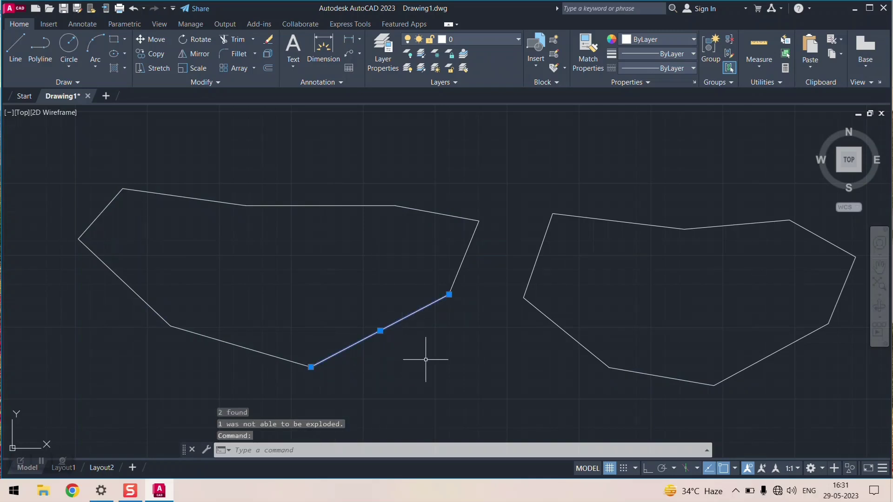
left_click(433, 211)
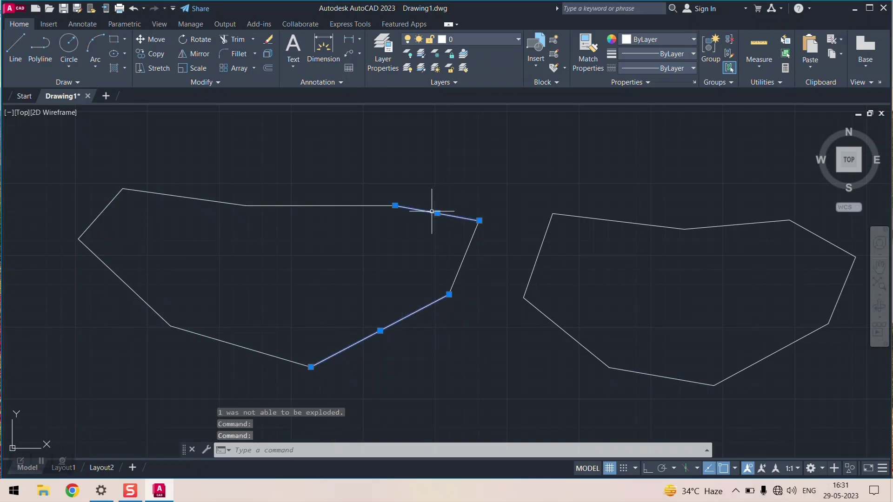
left_click(273, 207)
key("Escape")
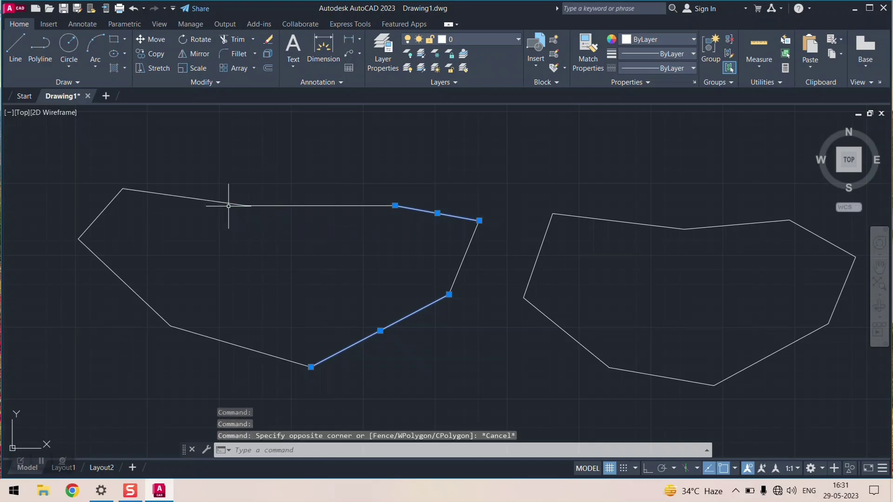
left_click(295, 205)
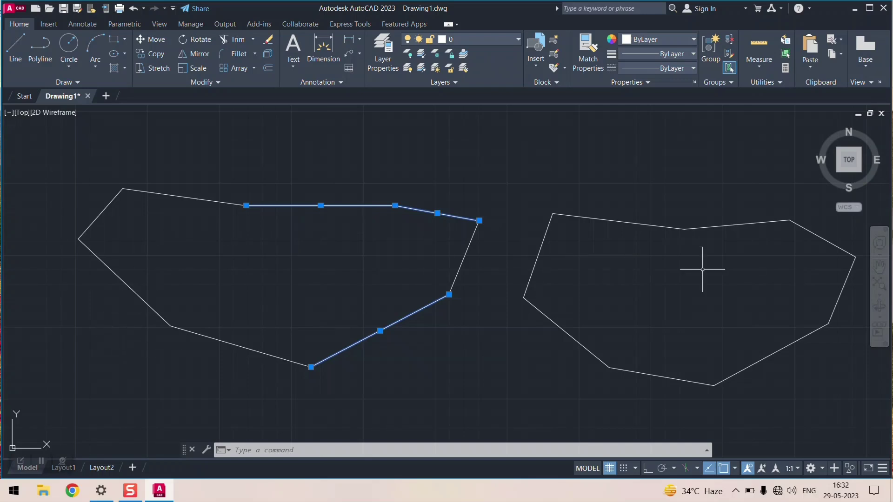
Select six adjoining segments of the line-drawn outline individually, from its upper-left edge clockwise to its bottom edge, and clear the selection
left_click(628, 219)
key("Escape")
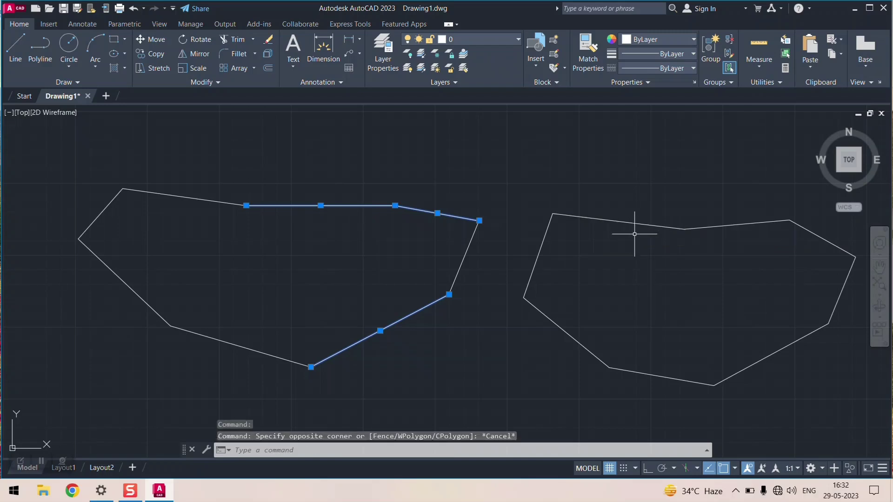
left_click(665, 227)
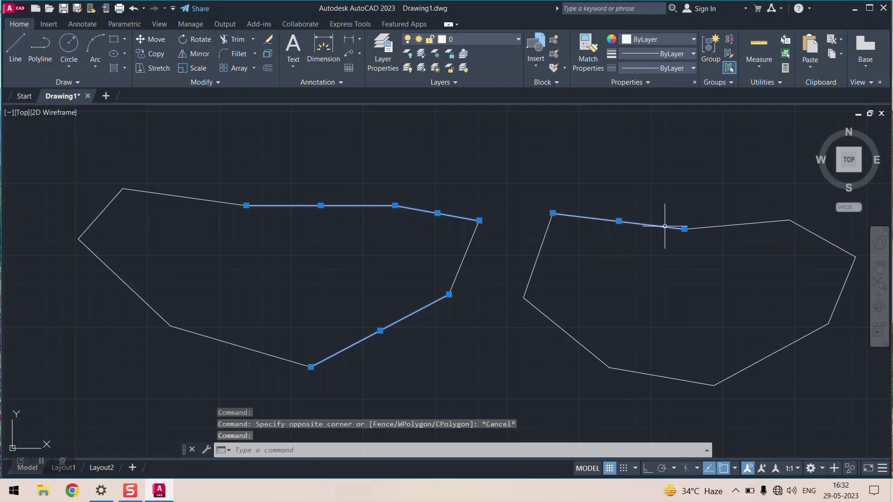
left_click(728, 225)
left_click(825, 240)
left_click(845, 281)
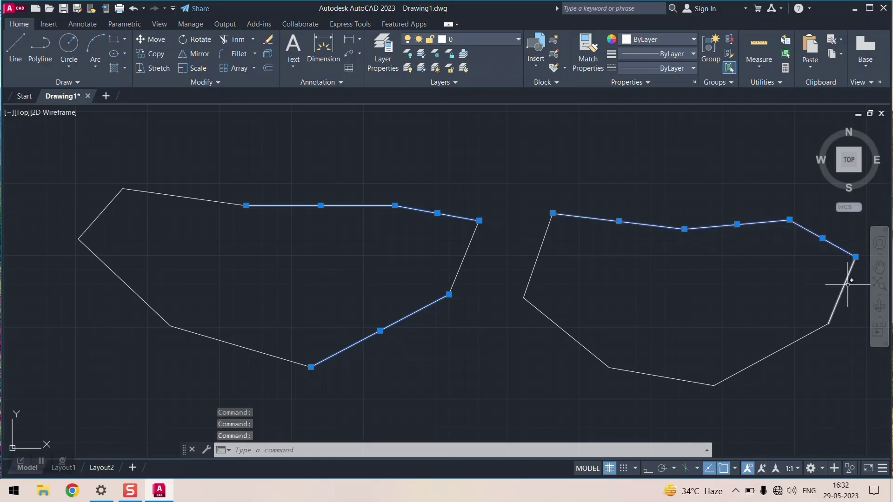
left_click(798, 341)
left_click(656, 375)
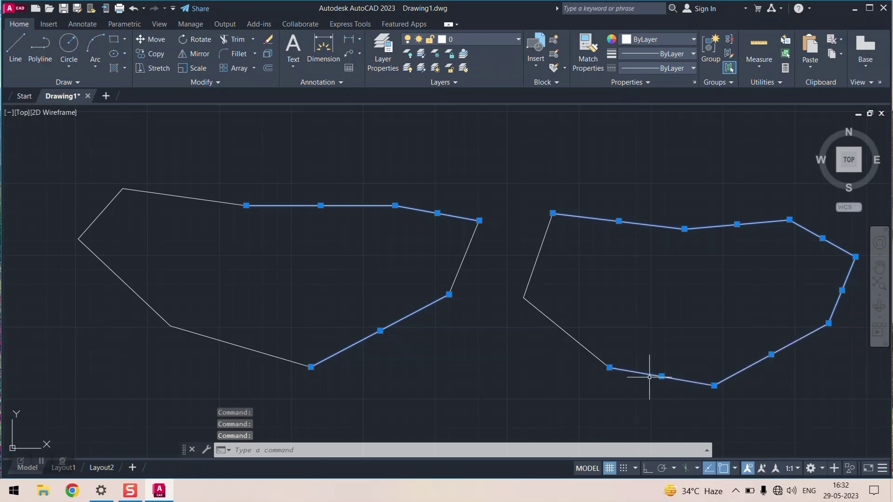
left_click(562, 333)
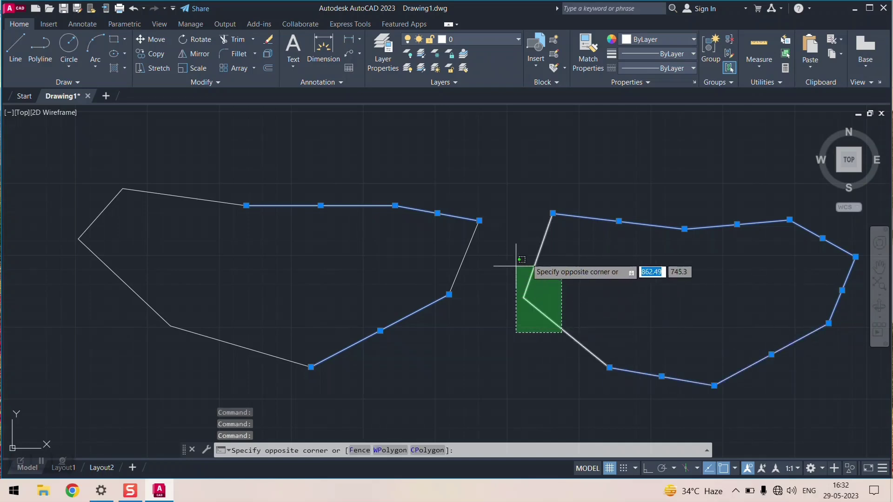
key("Escape")
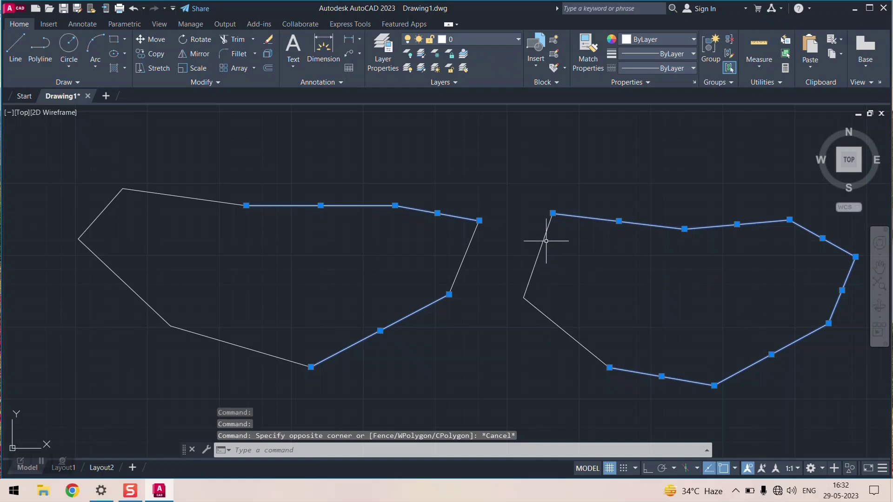
key("Escape")
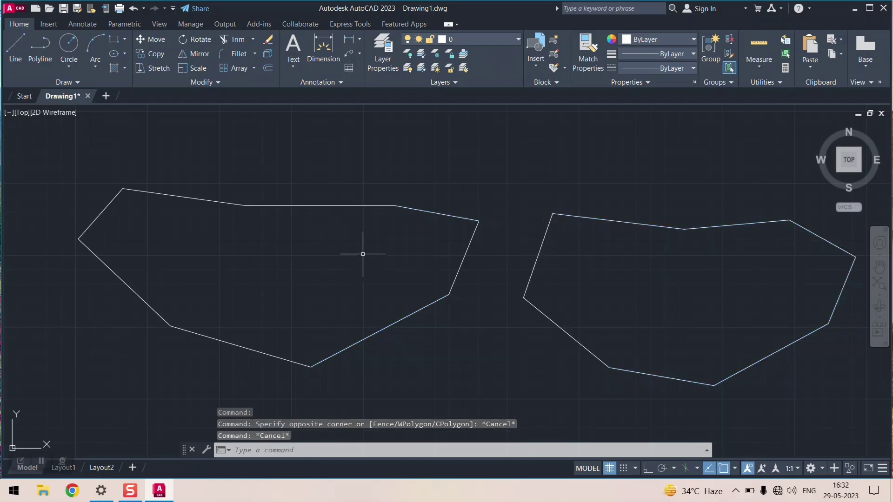
Undo the explode and select the original outline to check that it is one polyline again
key("ctrl+z")
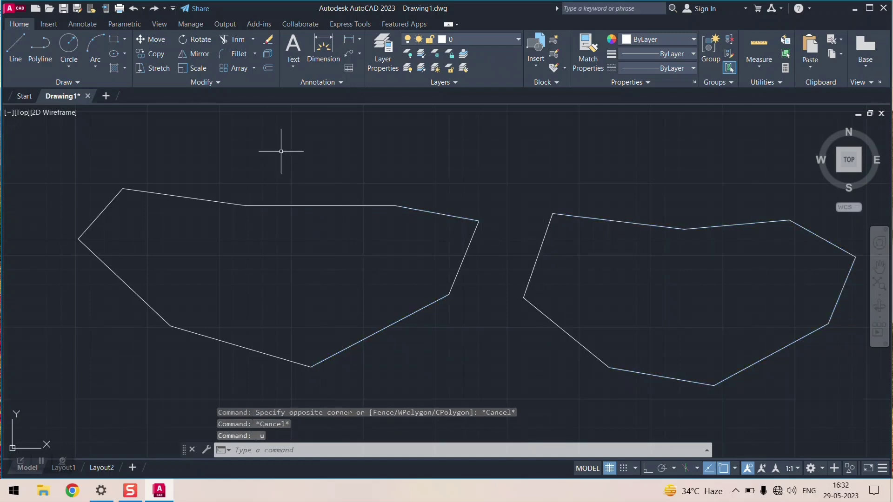
left_click(317, 202)
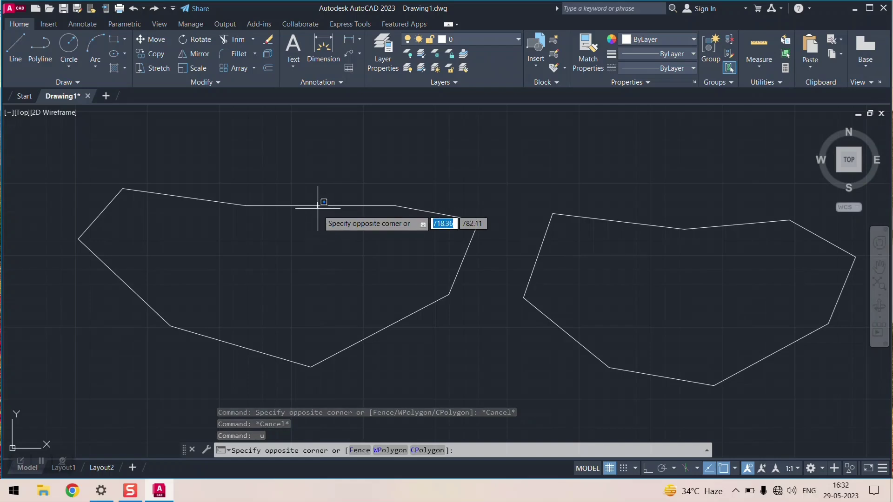
key("Escape")
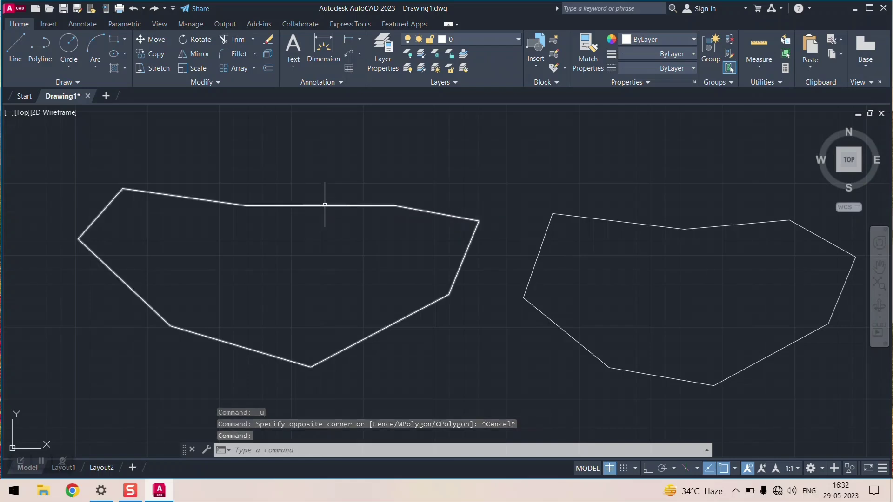
left_click(324, 204)
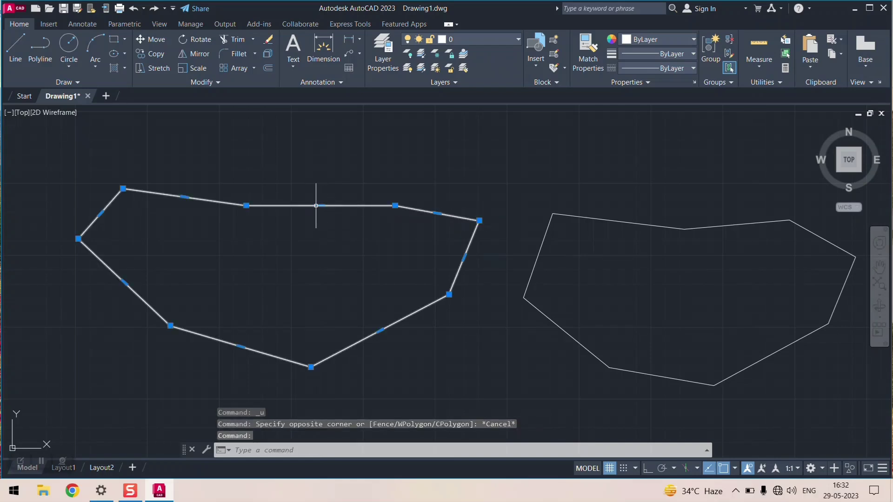
Try to stretch the polyline outline's vertex at the right end of its horizontal top edge, and cancel the stretch
right_click(317, 197)
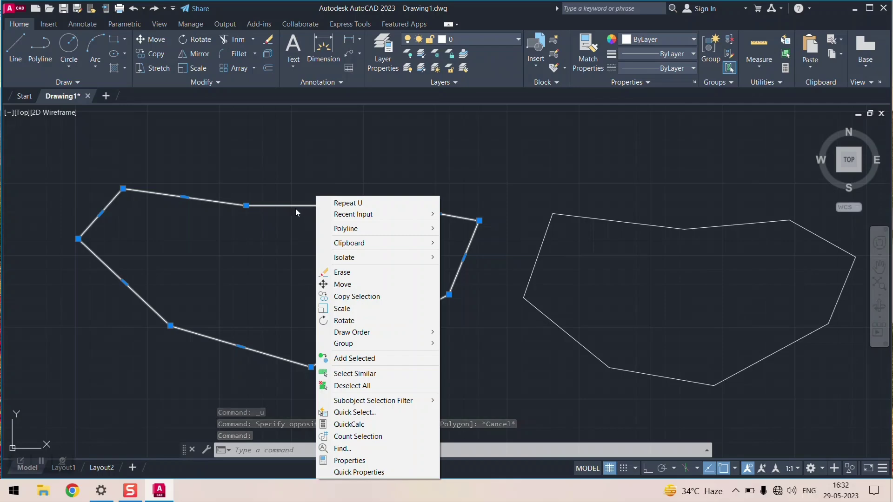
left_click(294, 204)
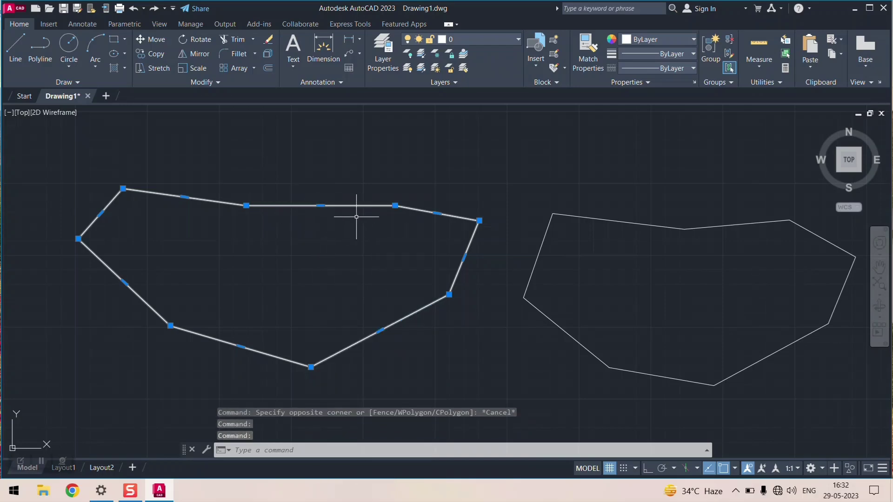
left_click(396, 205)
right_click(396, 205)
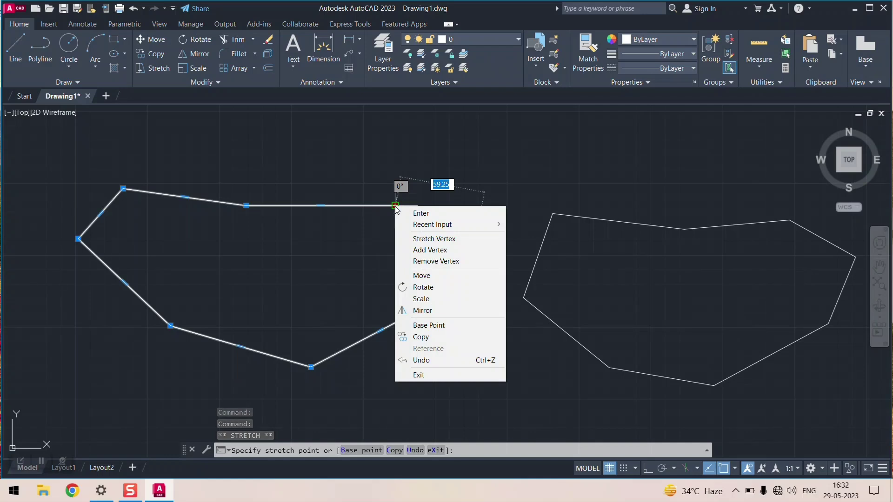
left_click(586, 233)
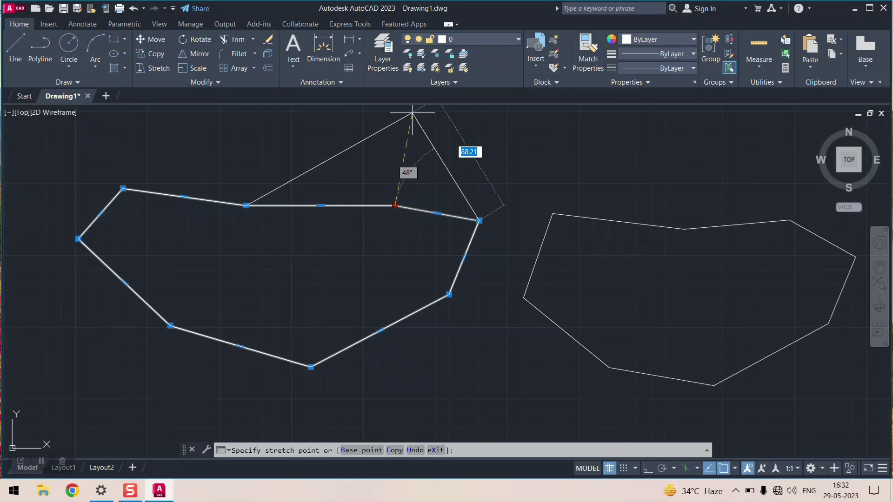
key("Escape")
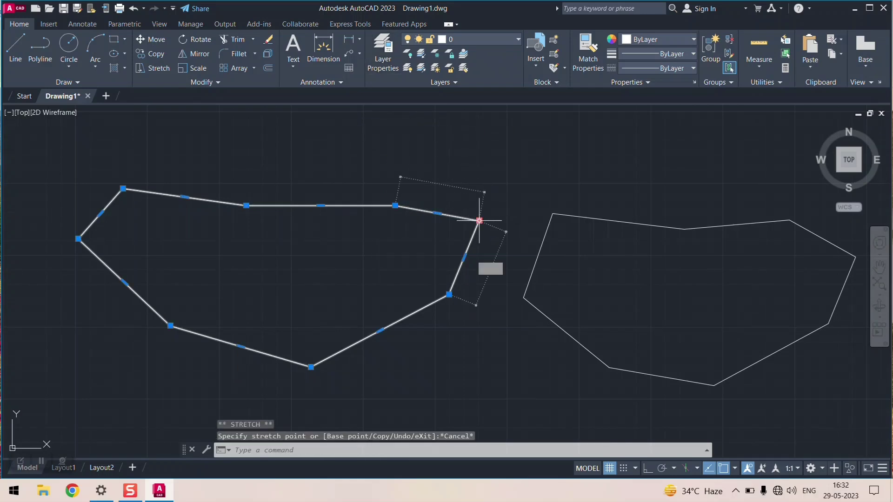
Examine the vertex grip options at several corners of the polyline outline, reselecting it for inspection, and clear the selection
mouse_move(478, 220)
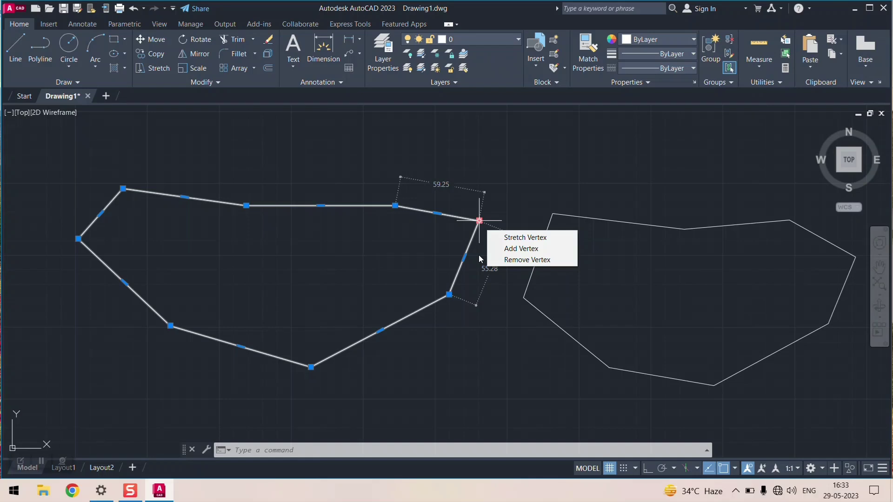
key("Escape")
key("Escape")
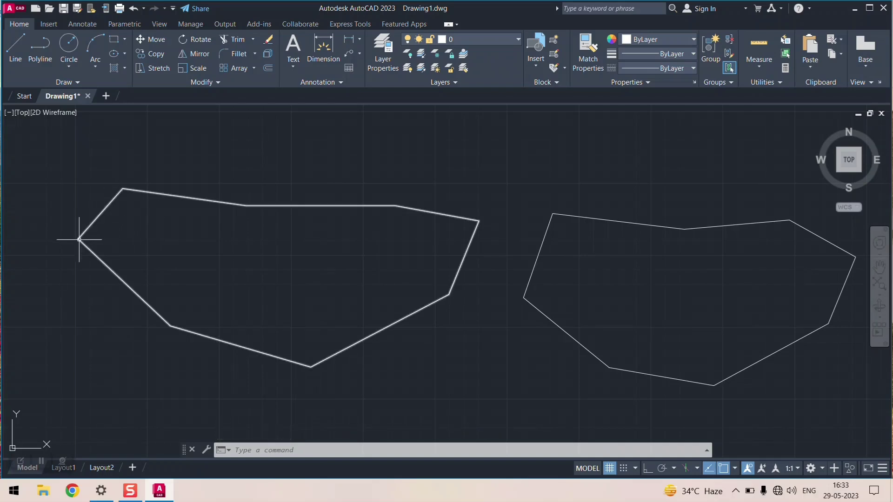
mouse_move(79, 239)
left_click(83, 243)
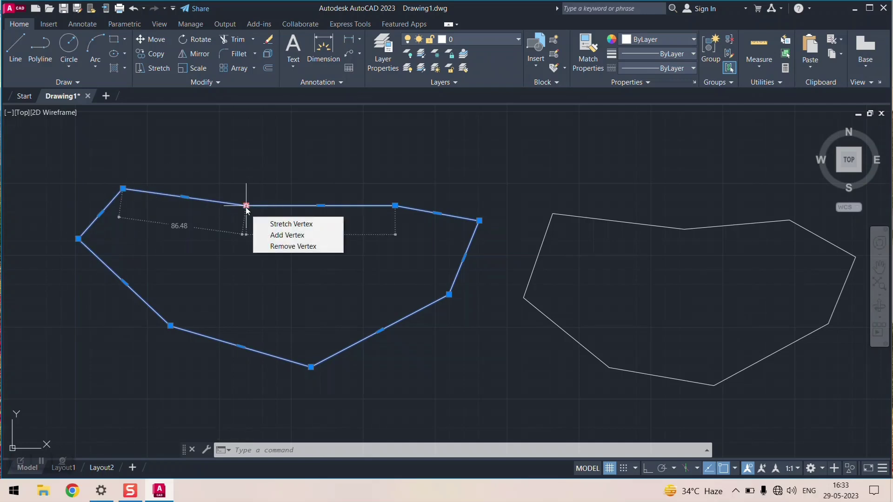
mouse_move(395, 205)
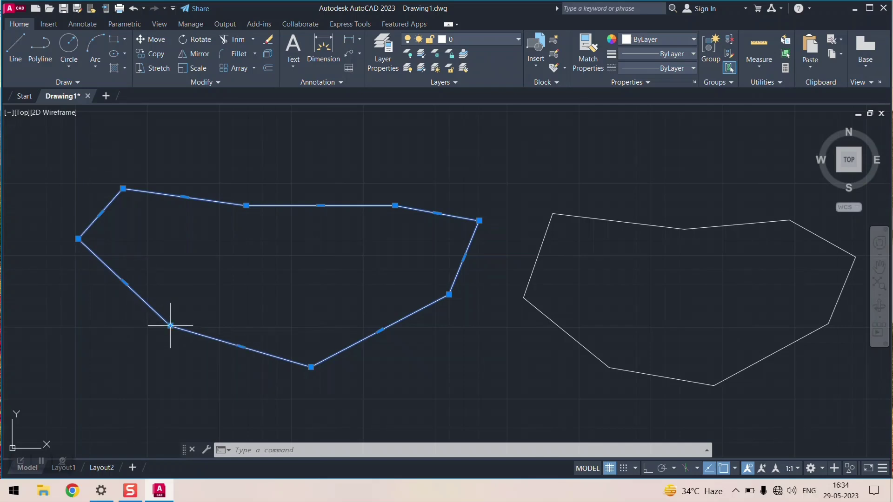
mouse_move(170, 325)
mouse_move(311, 368)
key("Escape")
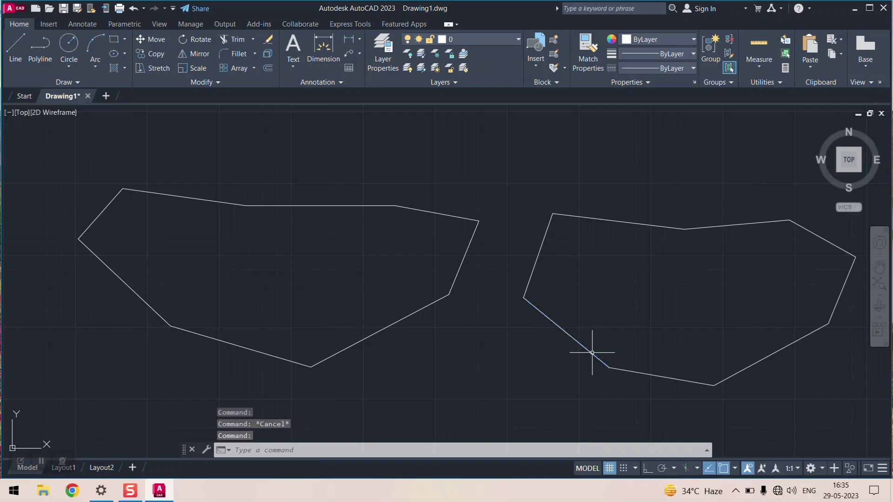
Select the lower-left and upper-left segments of the line-drawn outline and the whole polyline outline to compare their grips
left_click(590, 352)
mouse_move(523, 297)
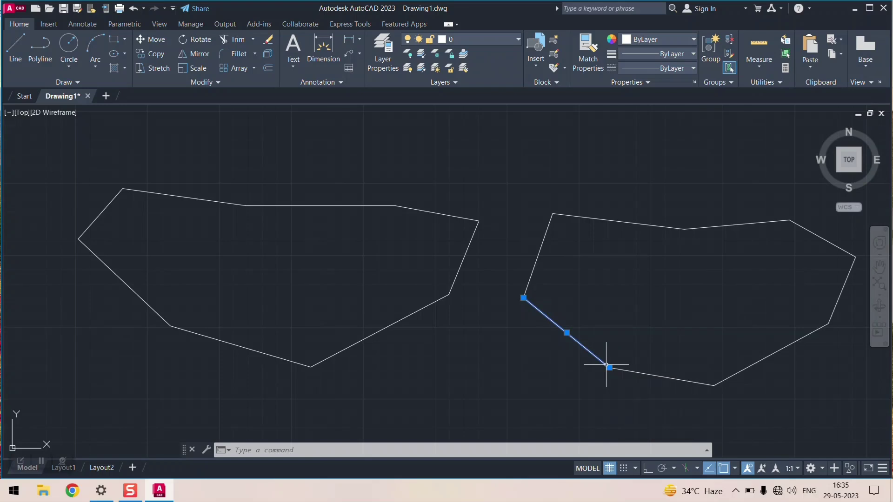
left_click(311, 367)
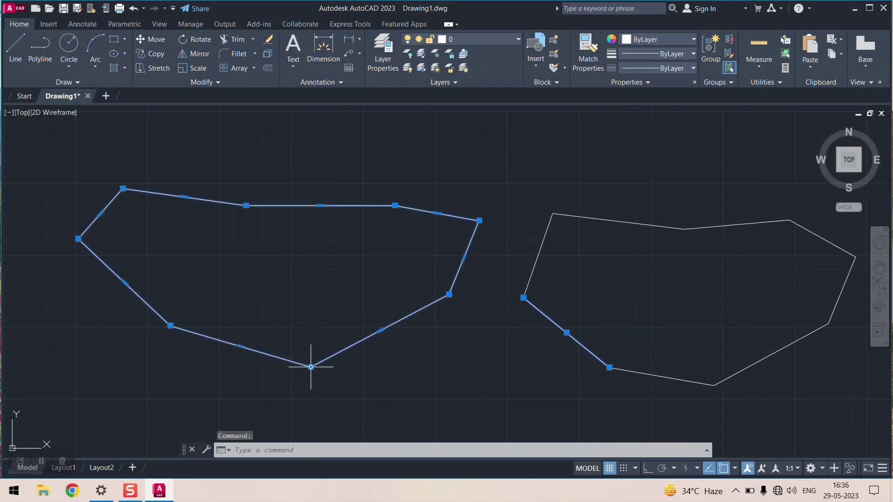
mouse_move(311, 367)
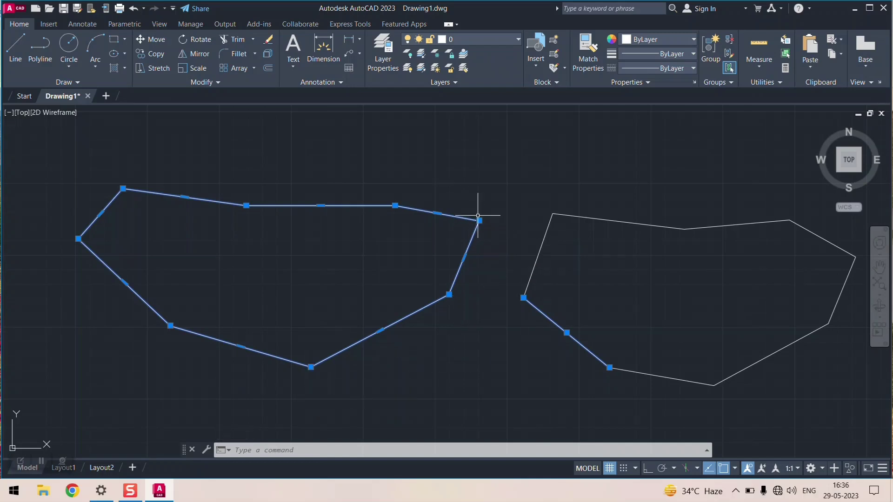
mouse_move(395, 205)
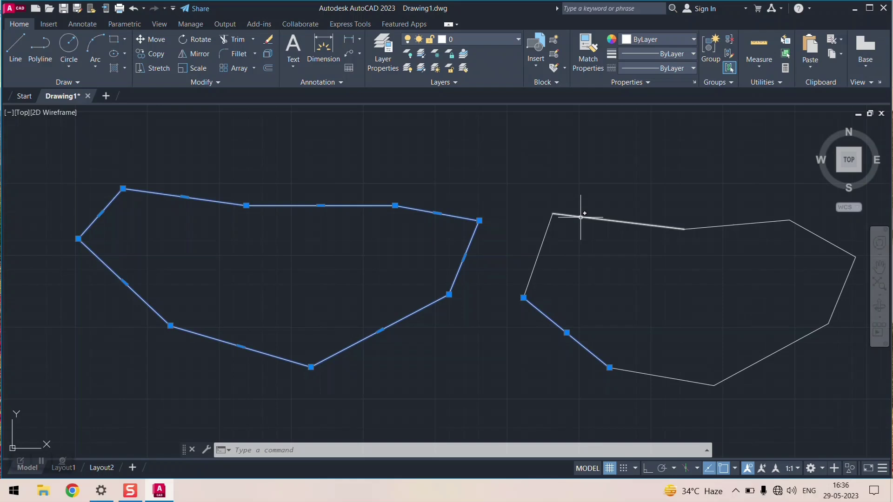
left_click(580, 218)
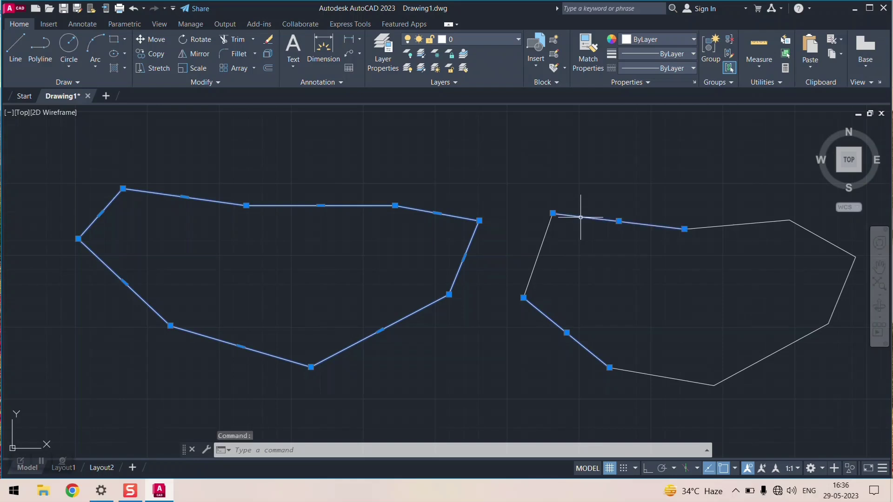
left_click(618, 221)
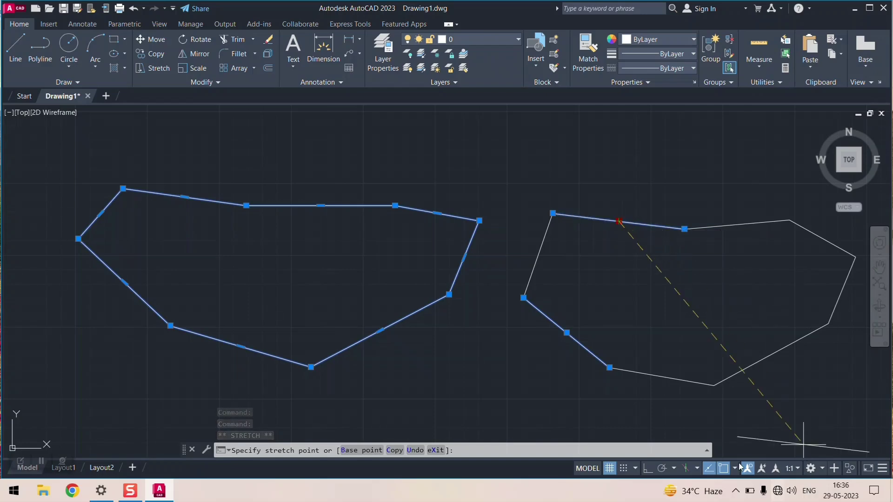
key("Escape")
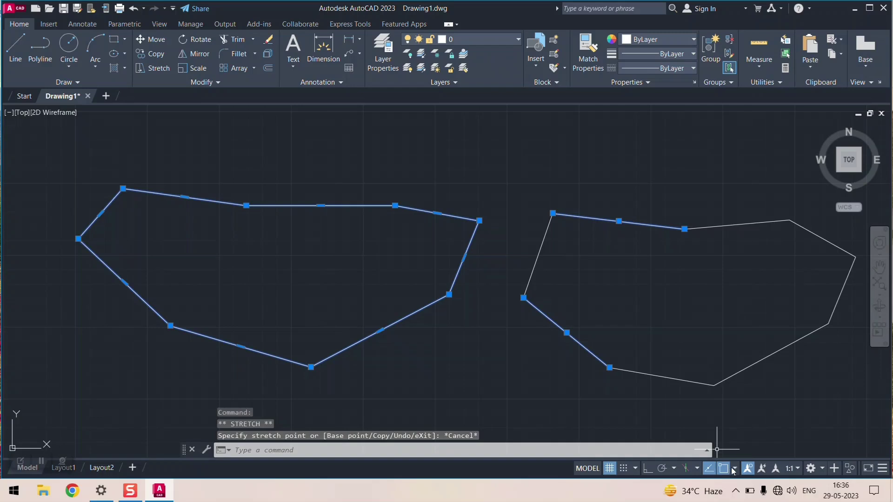
Review the object snap modes, clear the selection, and examine the left endpoint grip options of the line-drawn outline's upper-left segment
left_click(734, 468)
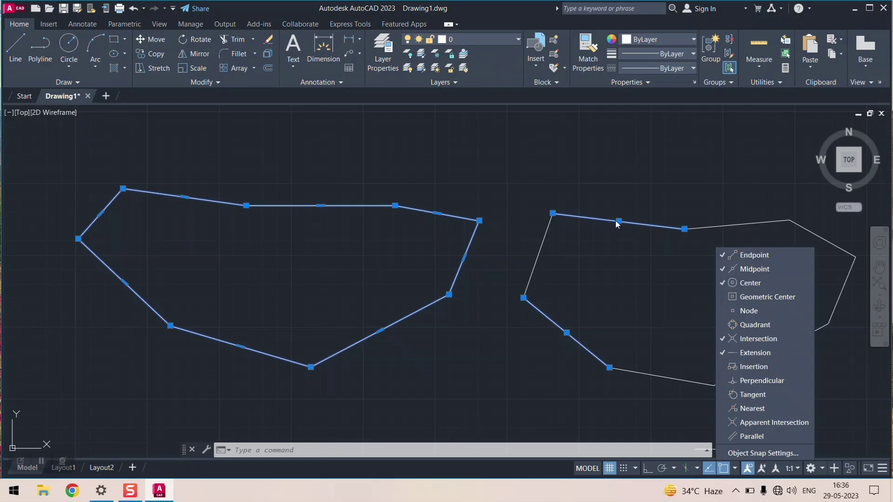
key("Escape")
key("Escape")
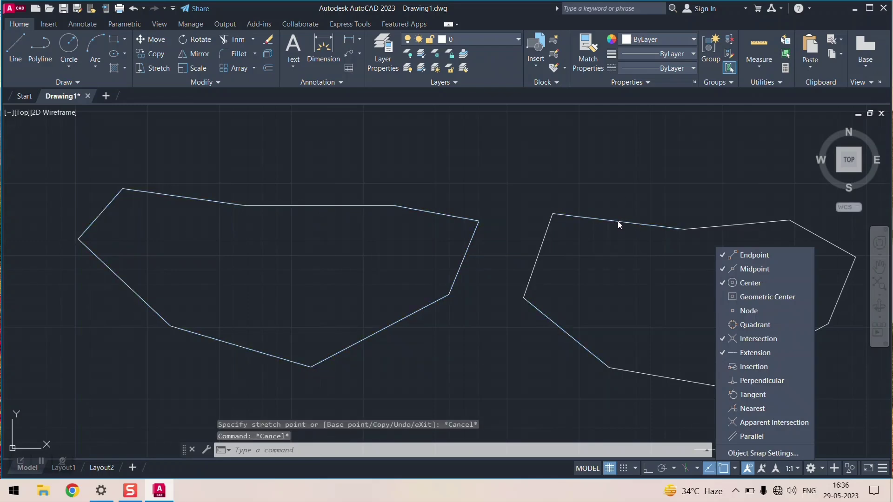
left_click(698, 435)
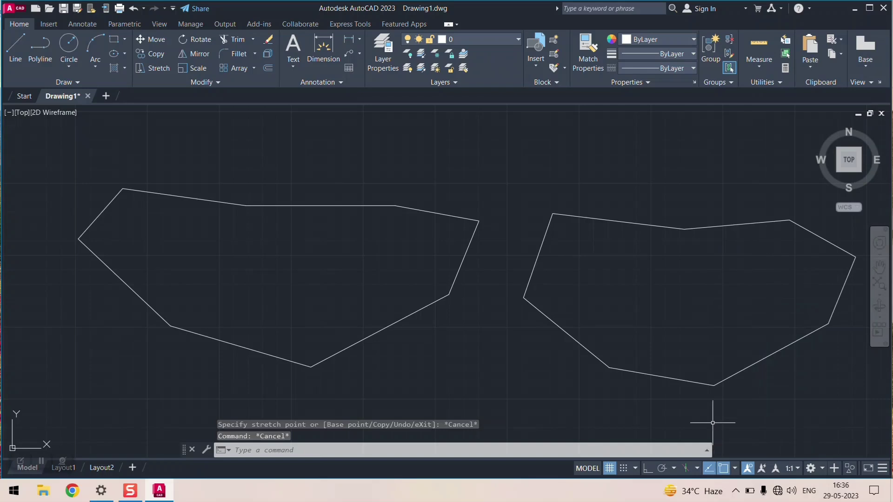
left_click(613, 220)
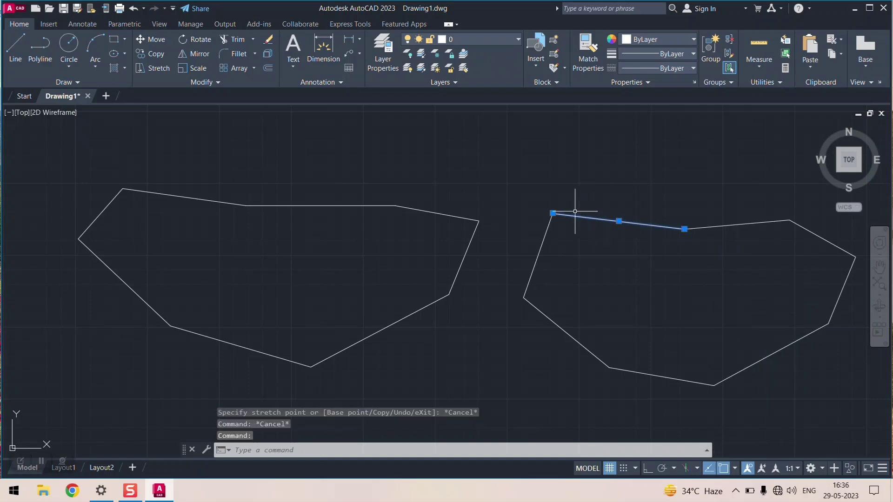
mouse_move(553, 213)
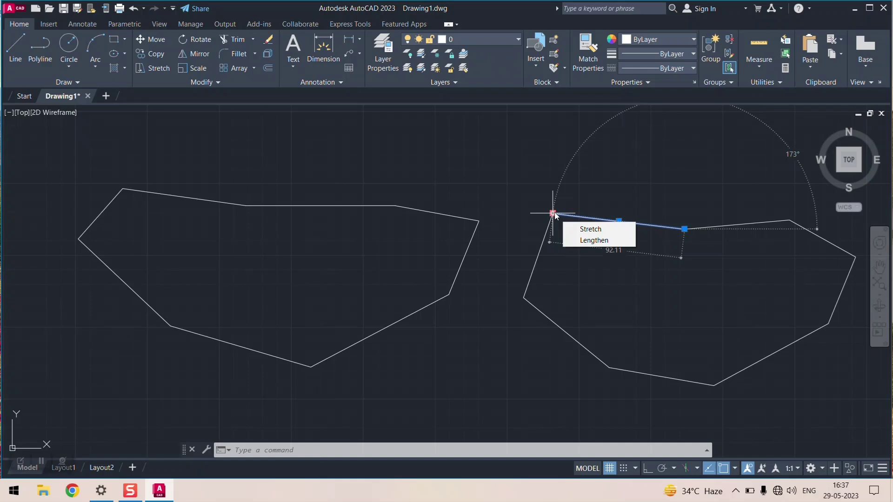
Select both the polyline and line-drawn outlines together and delete them
scroll(174, 221, "down", 4)
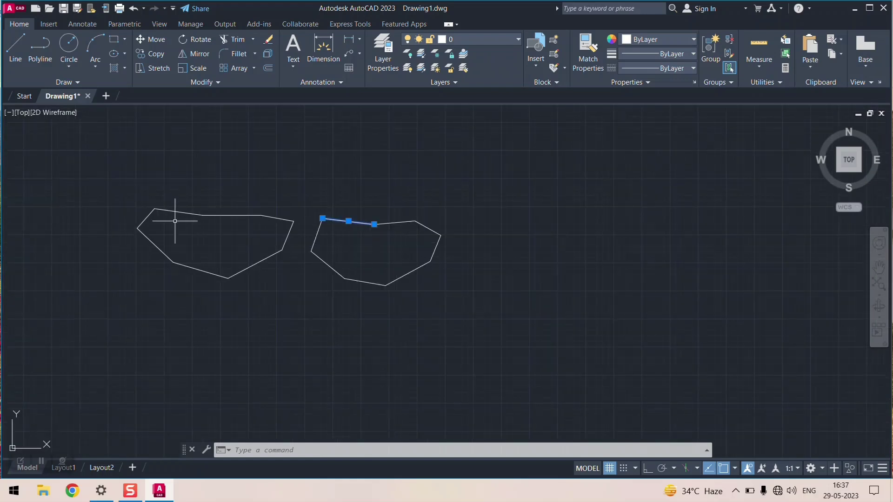
mouse_move(72, 178)
left_mouse_down()
mouse_move(309, 365)
mouse_move(562, 214)
mouse_move(251, 159)
mouse_move(130, 167)
left_mouse_up()
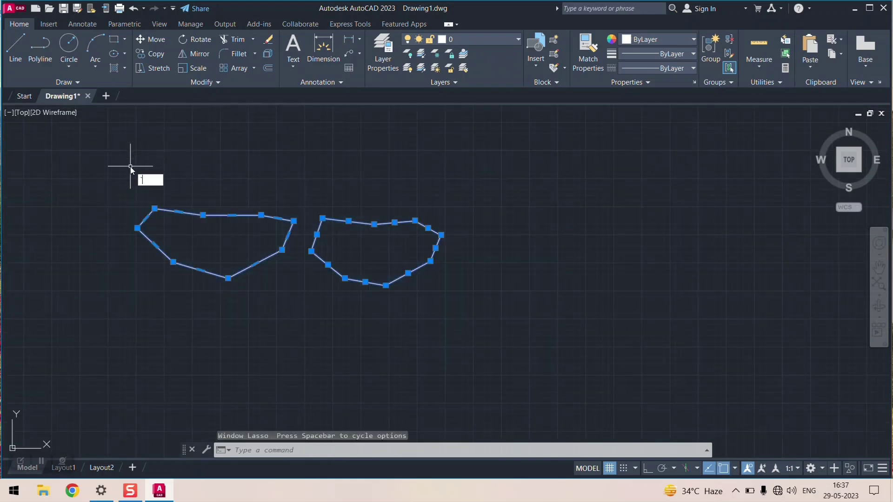
key("Escape")
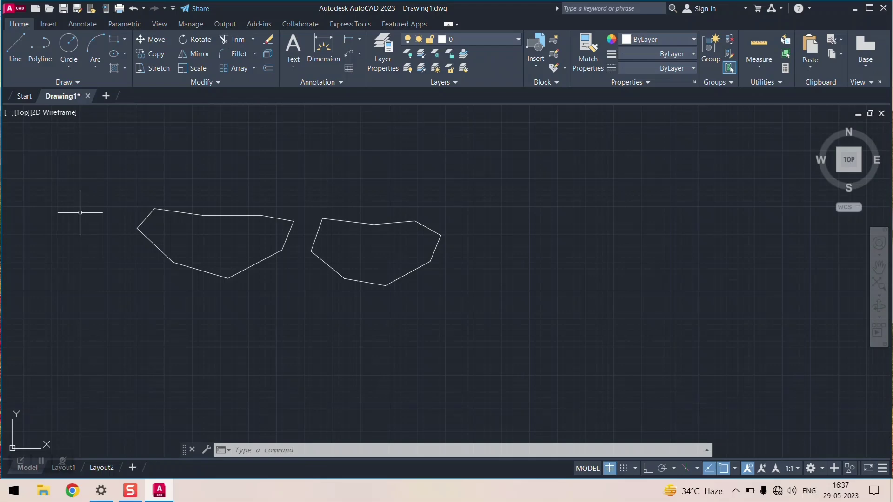
mouse_move(80, 212)
left_mouse_down()
mouse_move(117, 274)
mouse_move(282, 389)
mouse_move(425, 337)
mouse_move(459, 270)
mouse_move(454, 196)
mouse_move(329, 172)
mouse_move(186, 169)
mouse_move(92, 183)
left_mouse_up()
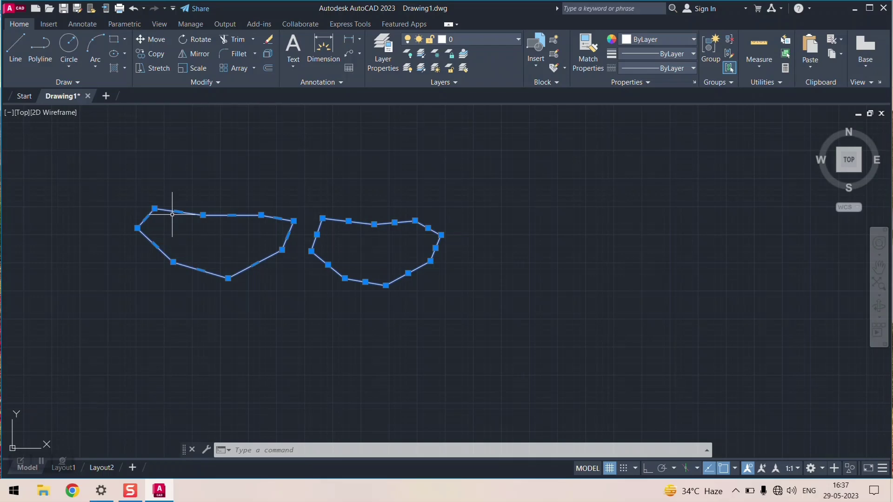
mouse_move(178, 212)
key("Delete")
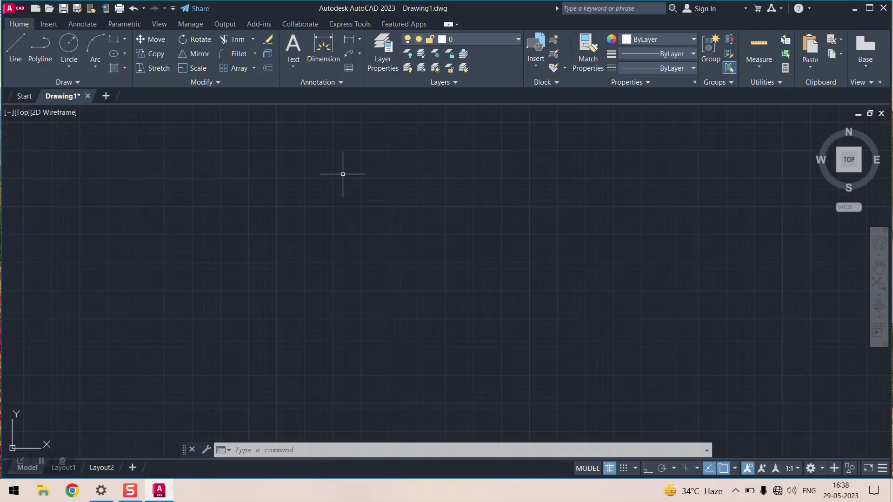
Start a polyline, turn Ortho on, and draw a vertical left side about 260 mm long downwards and a horizontal bottom side to the right
left_click(41, 59)
left_click(89, 186)
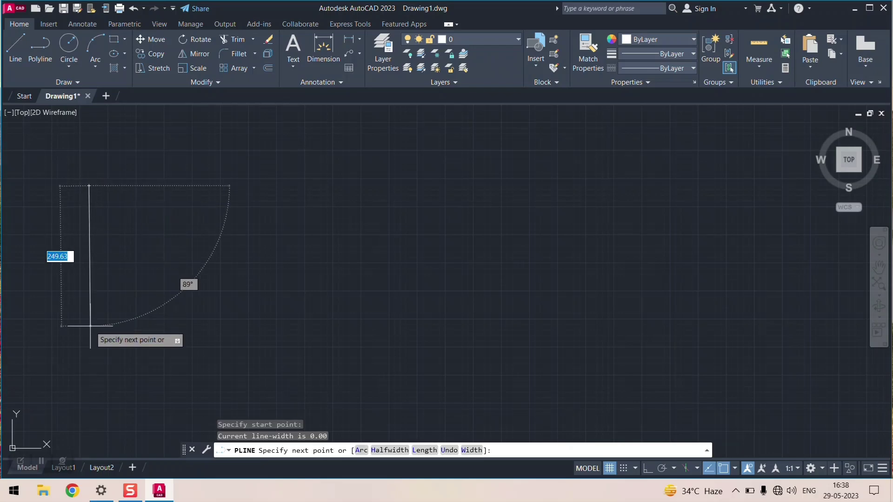
left_click(648, 468)
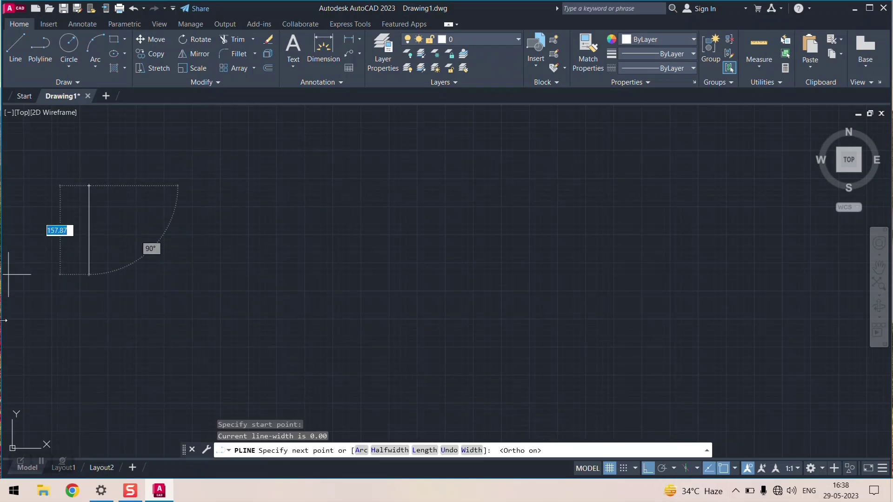
left_click(89, 332)
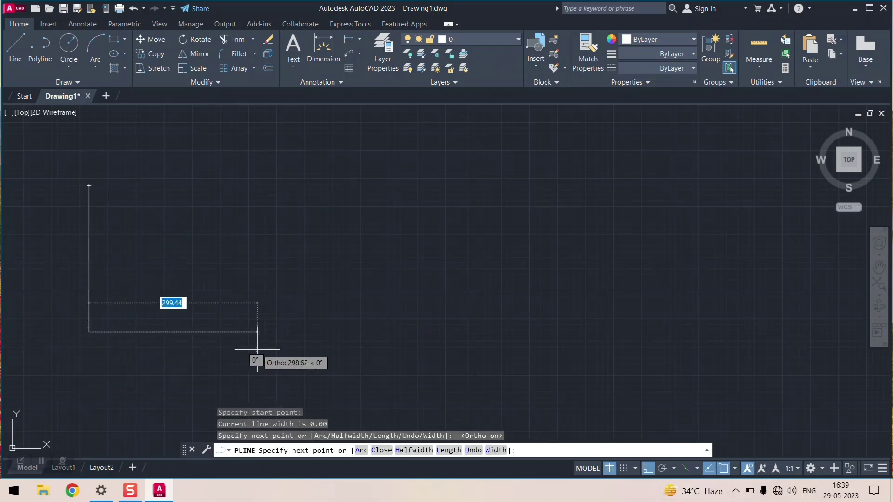
left_click(273, 354)
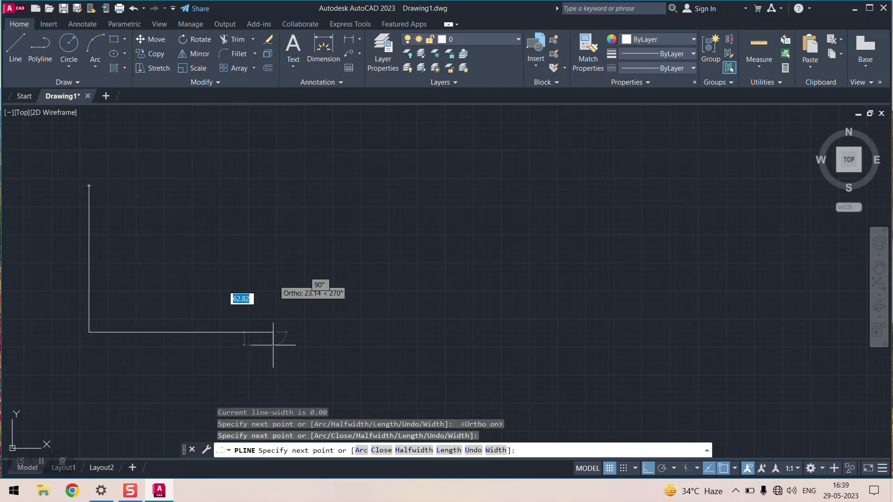
Toggle the Perpendicular object snap, draw the right side up about 260 mm level with the start point, and bring the top side back to it
left_click(735, 470)
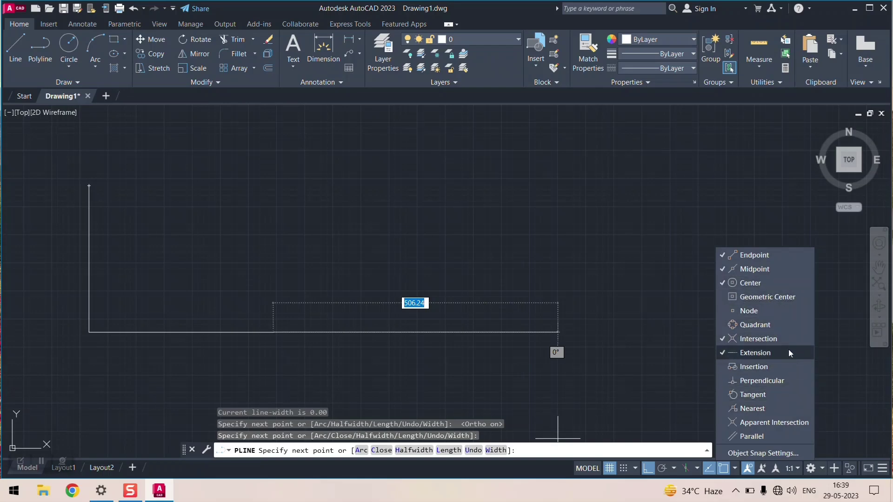
left_click(789, 382)
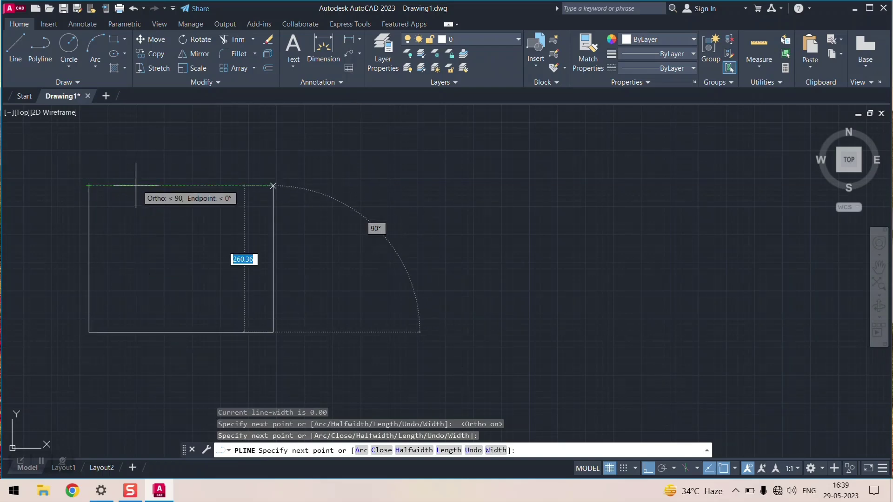
left_click(273, 185)
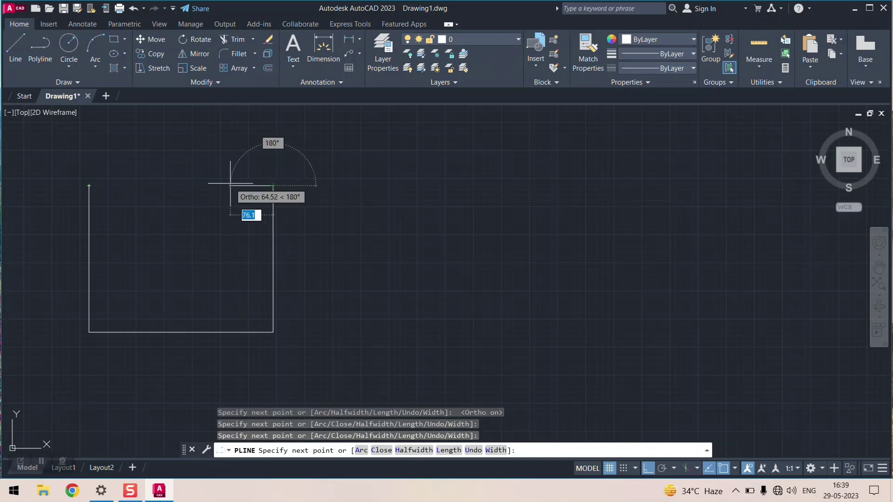
left_click(88, 185)
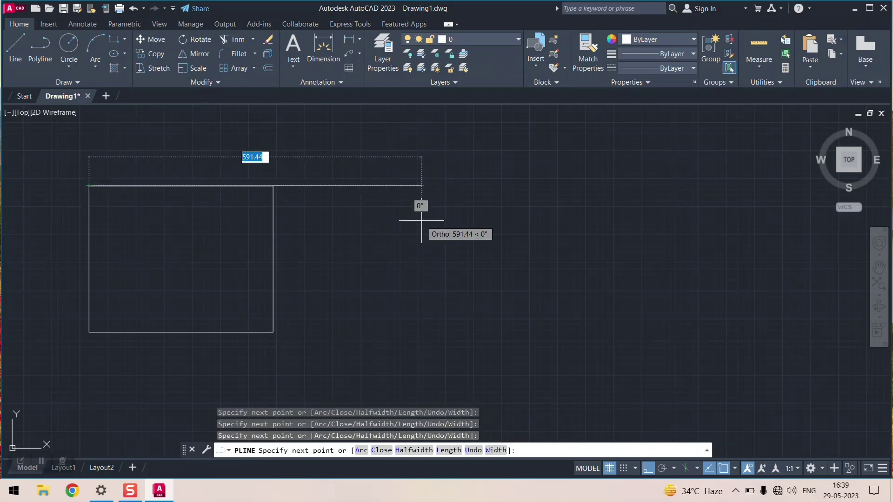
Finish the polyline, select the rectangle, and review the editing options and recent inputs offered at its right side's midpoint grip
key("Escape")
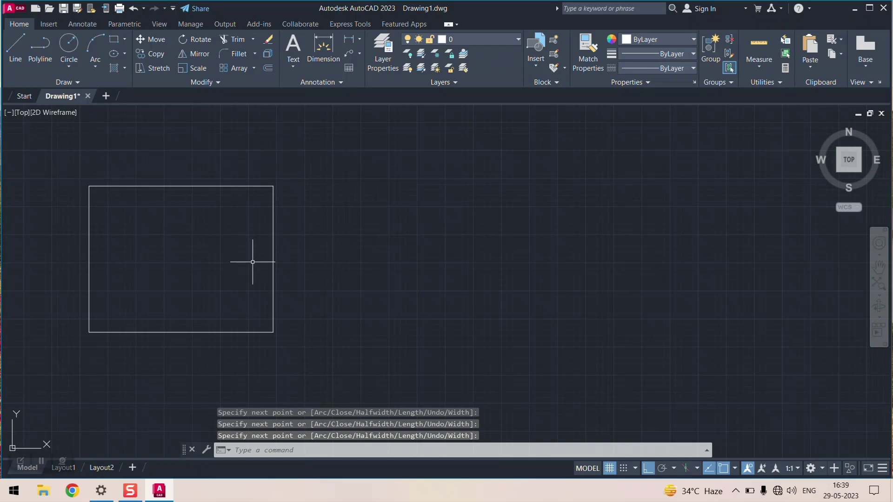
left_click(271, 328)
left_click(273, 259)
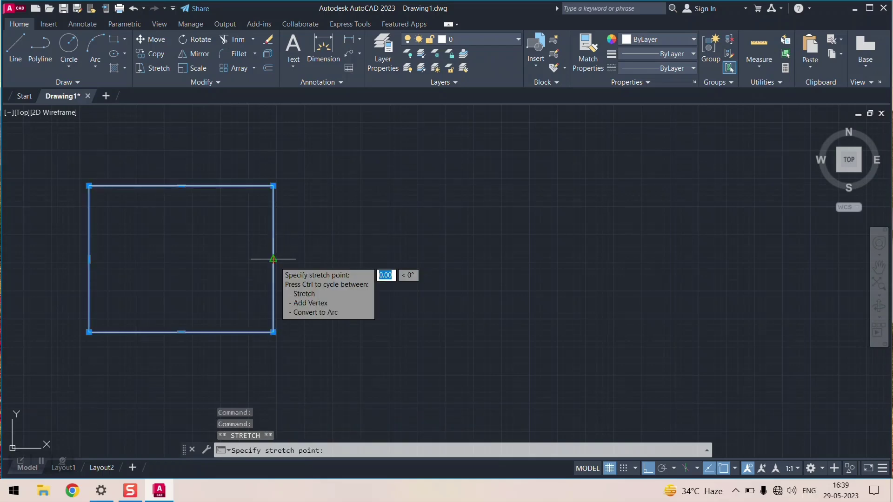
right_click(274, 262)
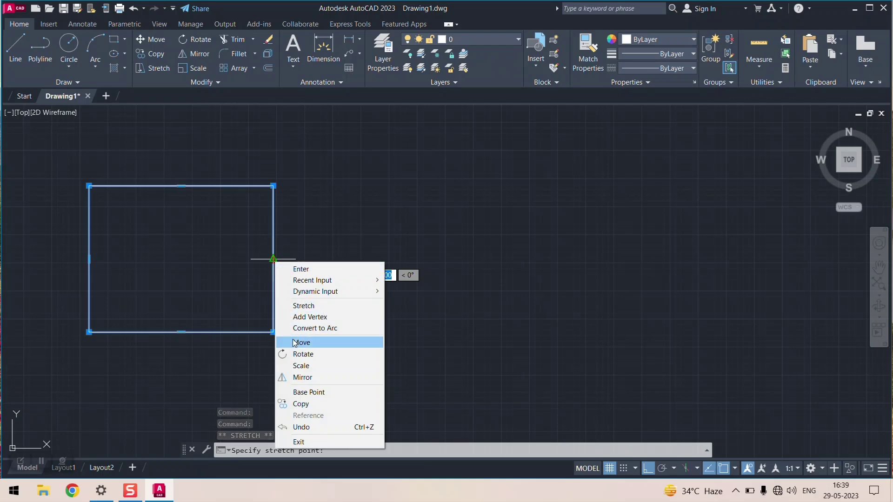
mouse_move(324, 282)
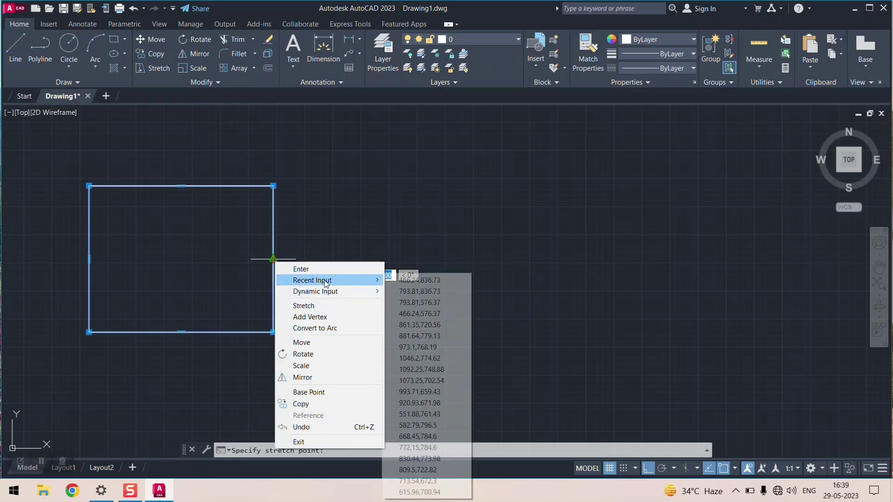
left_click(206, 494)
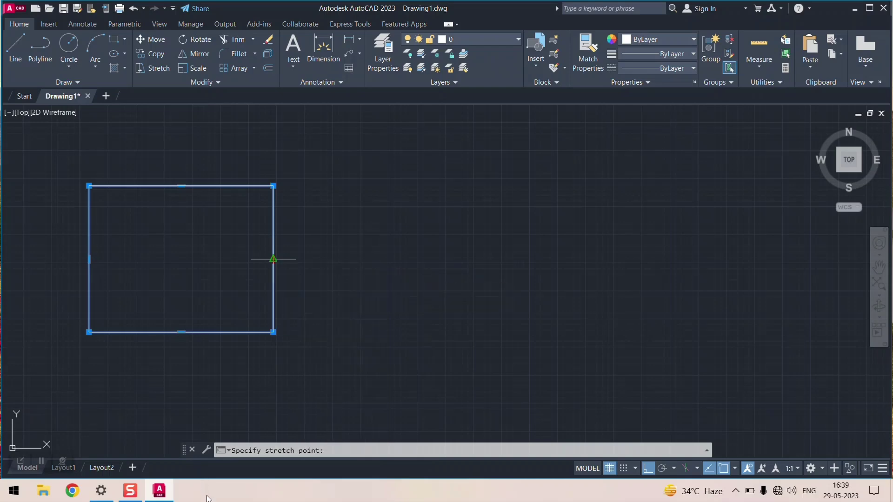
Try stretching the rectangle's right side from its midpoint, cancel, review the midpoint grip's options, and clear the selection
left_click(273, 260)
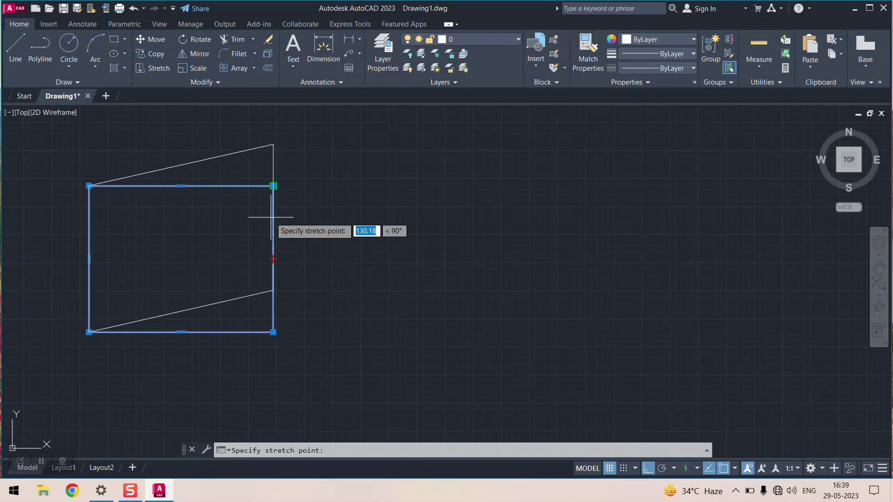
key("Escape")
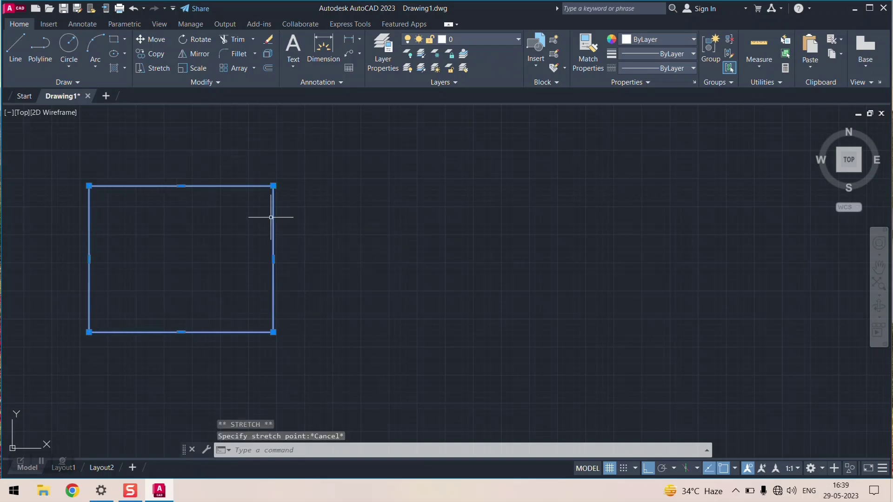
left_click(273, 260)
key("Escape")
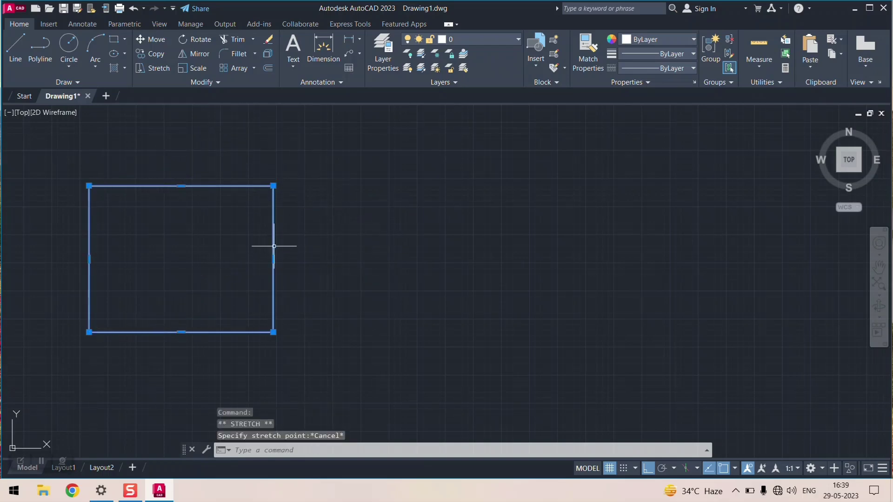
mouse_move(273, 259)
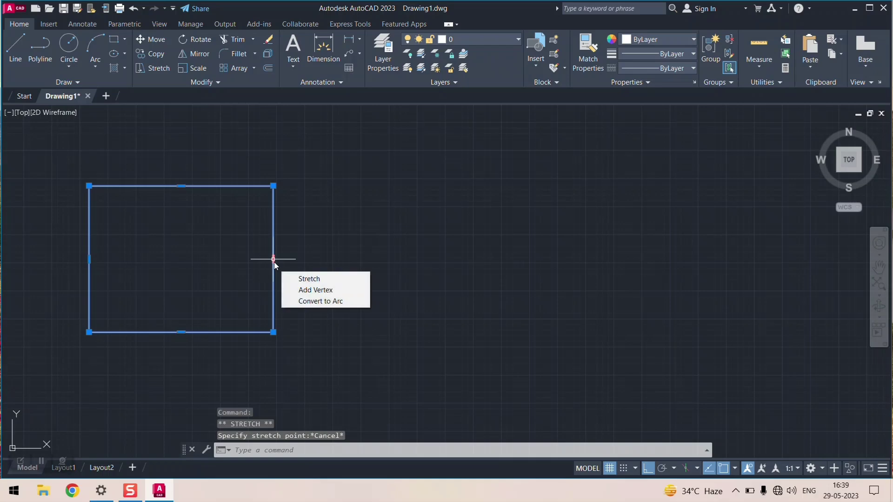
key("Escape")
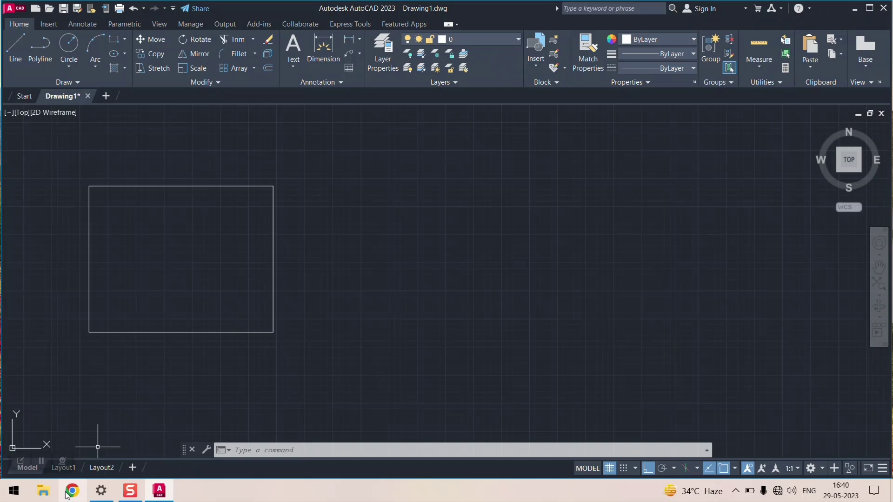
Move the rectangle horizontally to the right from a base point beside its lower-right corner, toggling Ortho off and back on
left_click(159, 43)
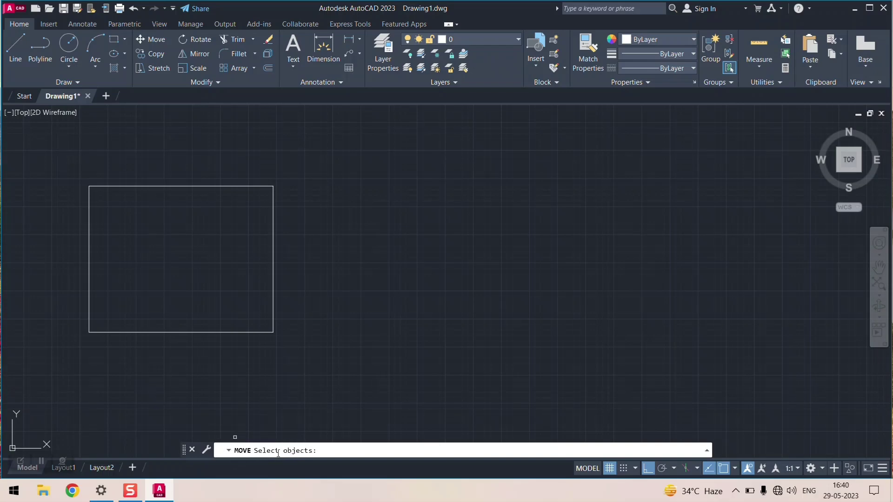
left_click(234, 331)
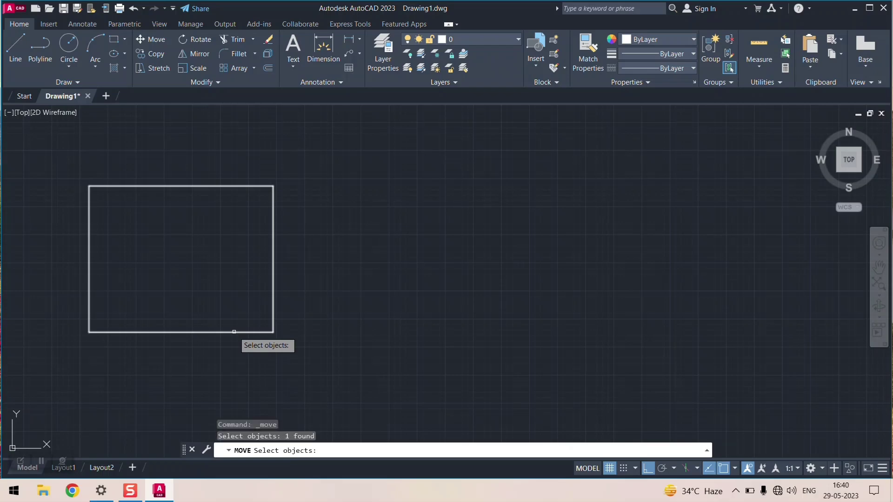
key("Return")
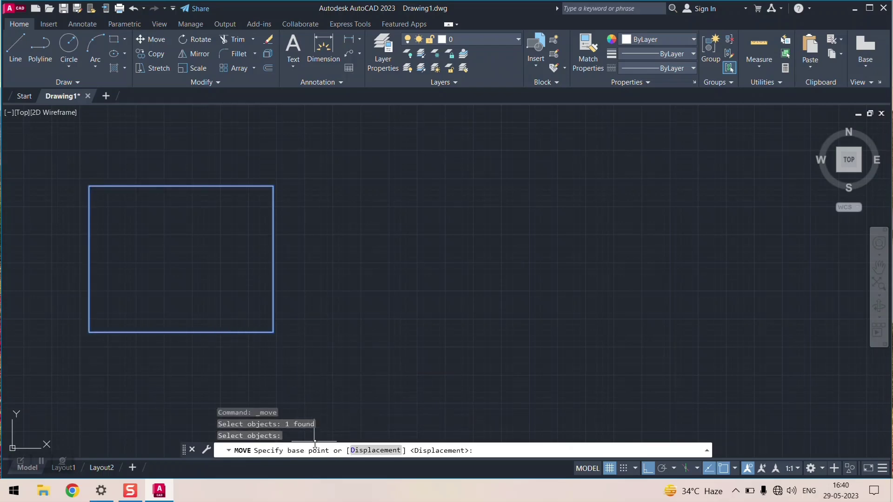
left_click(305, 332)
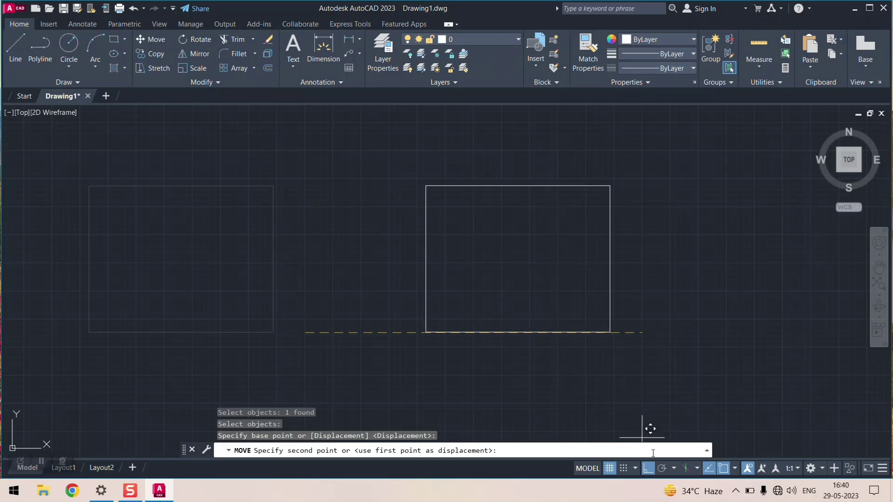
left_click(653, 472)
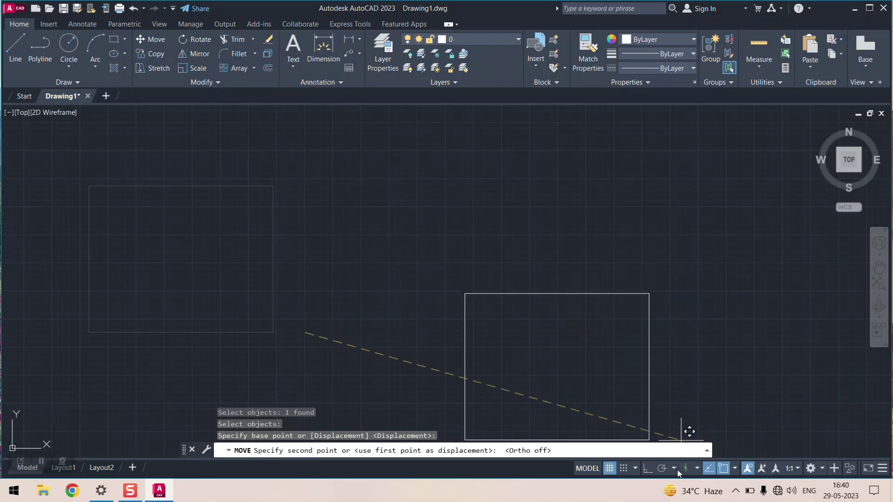
left_click(648, 469)
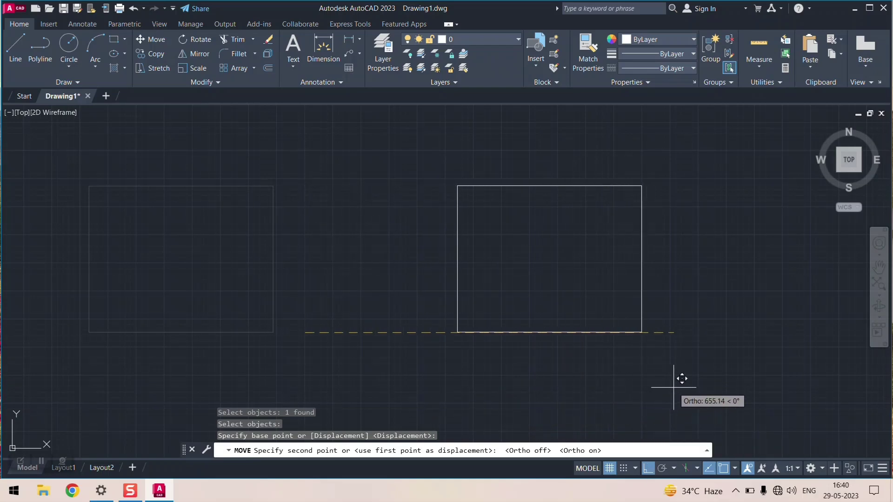
scroll(674, 387, "down", 3)
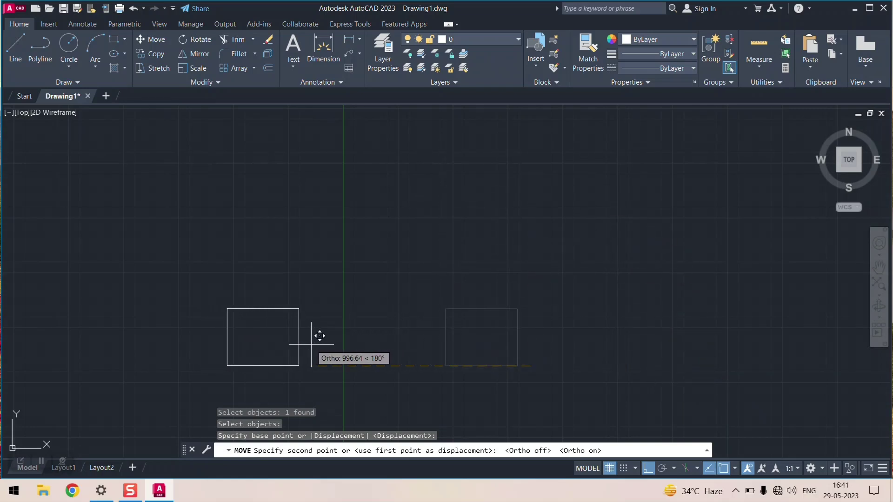
scroll(302, 249, "down", 3)
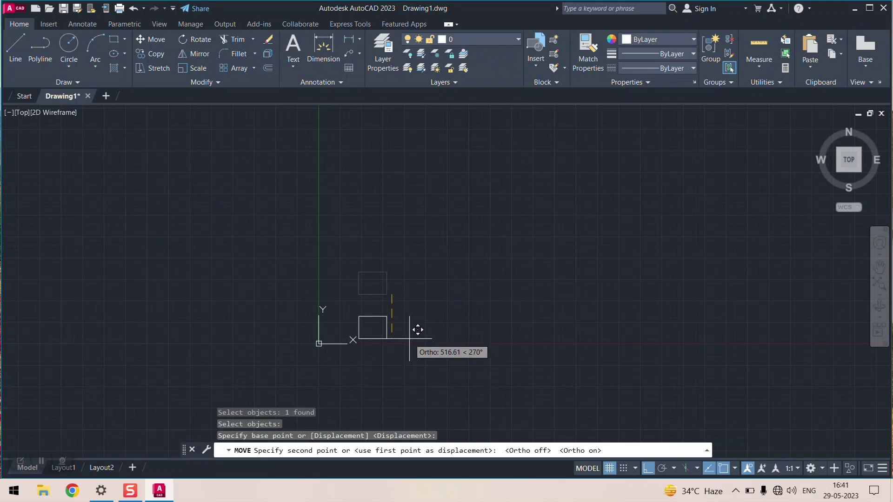
scroll(410, 333, "up", 4)
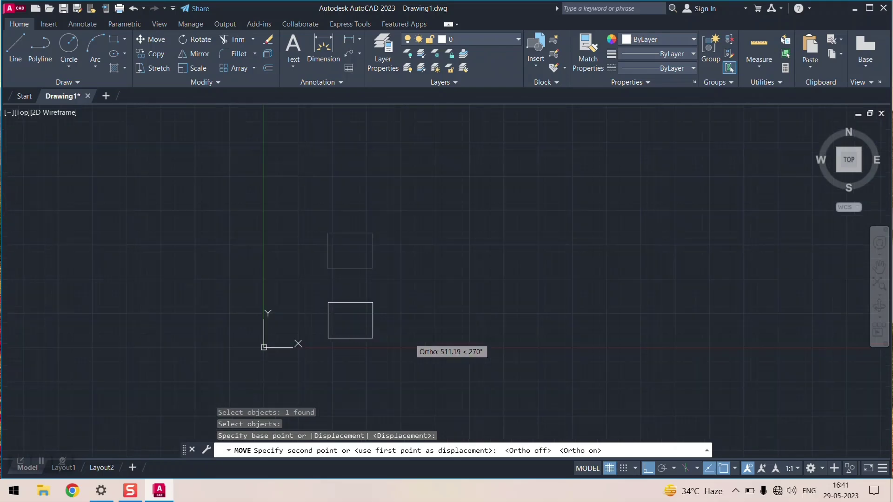
left_click(483, 228)
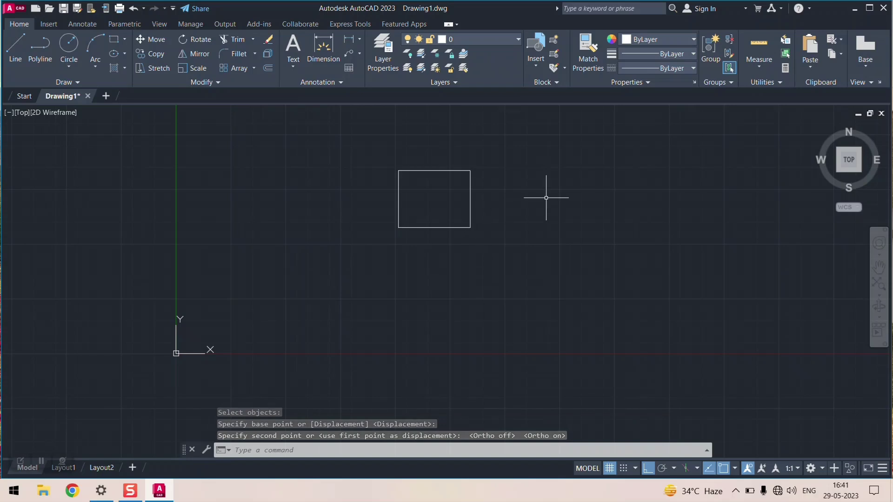
Rotate the rectangle 90° clockwise about a base point outside its lower-right corner, toggling Ortho off and back on before setting the angle
scroll(549, 194, "up", 4)
scroll(258, 255, "down", 4)
scroll(332, 200, "up", 4)
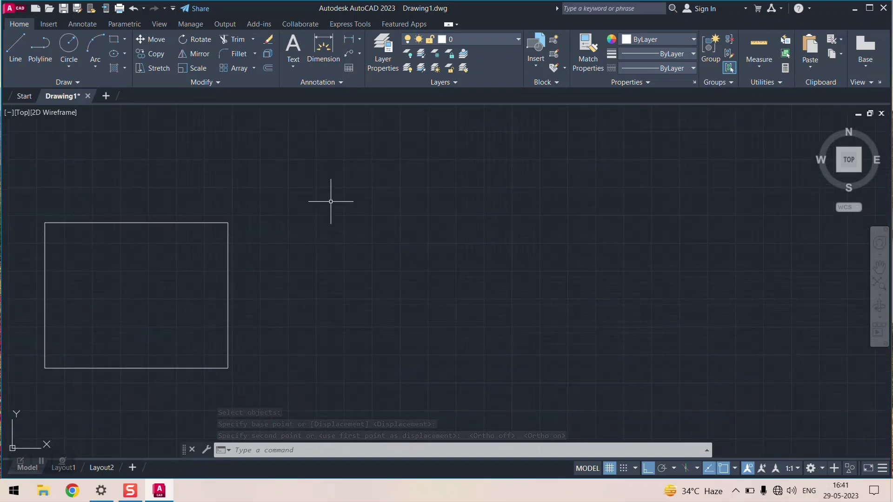
scroll(330, 201, "down", 2)
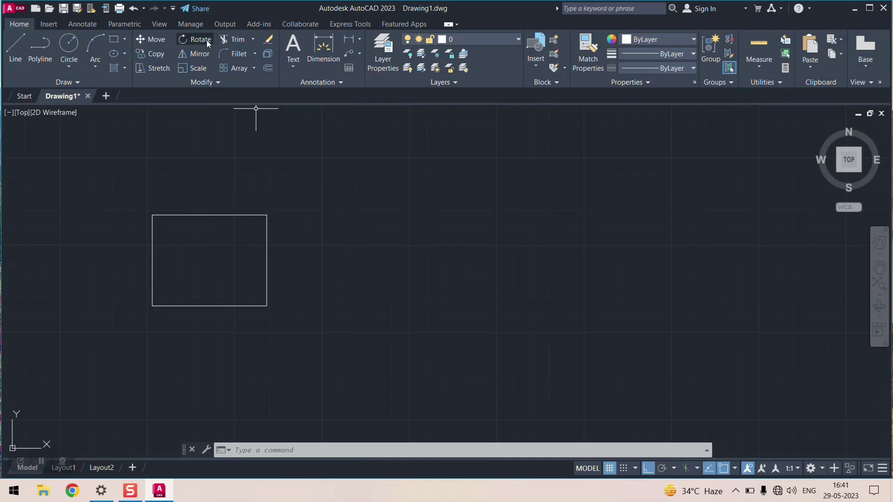
left_click(207, 41)
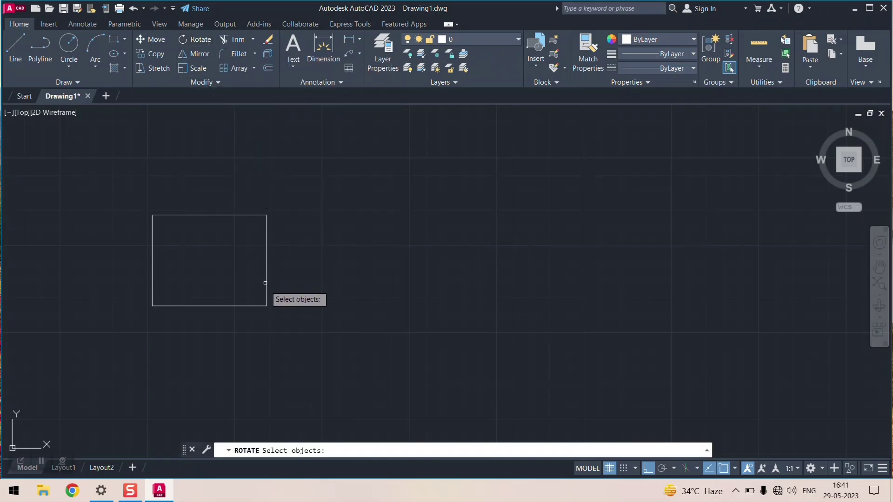
left_click(259, 307)
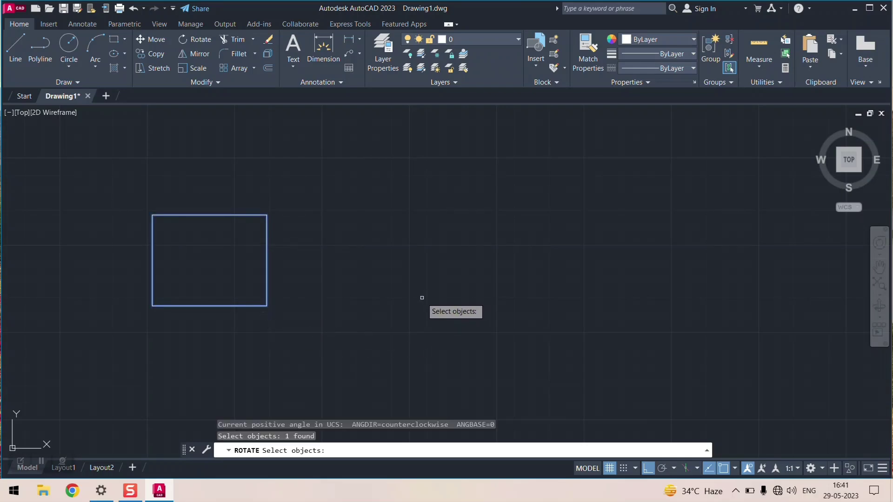
key("Return")
left_click(345, 340)
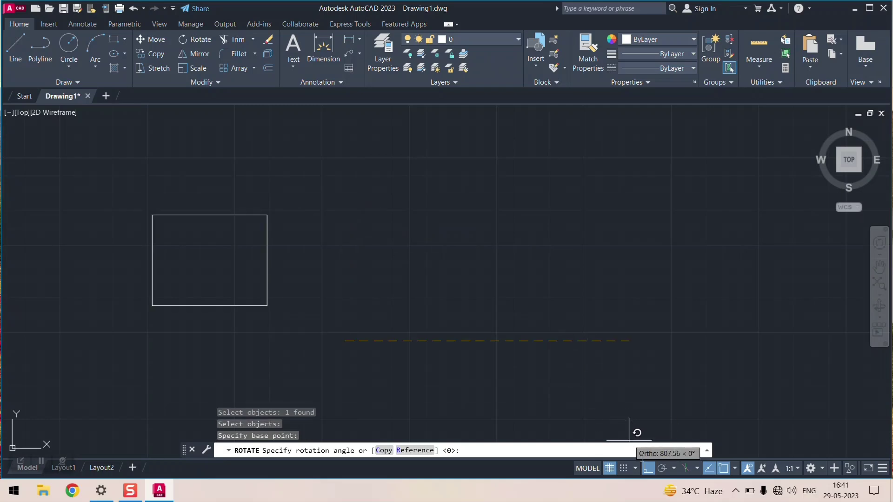
left_click(648, 468)
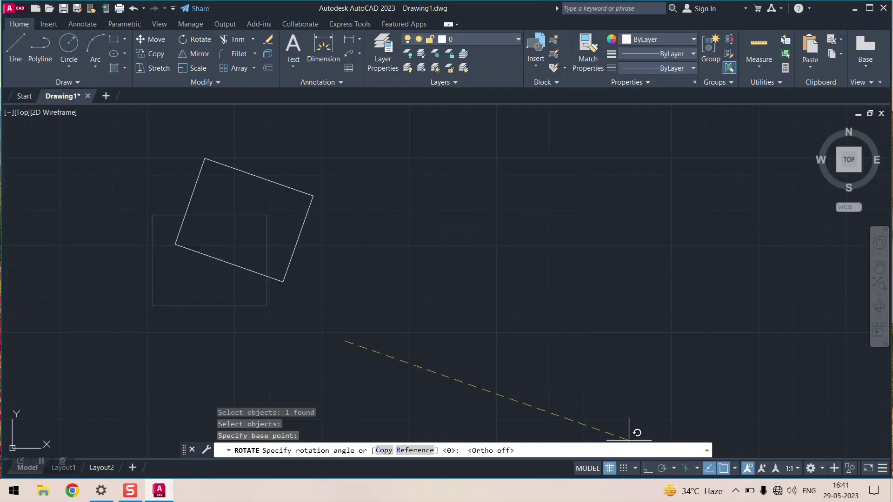
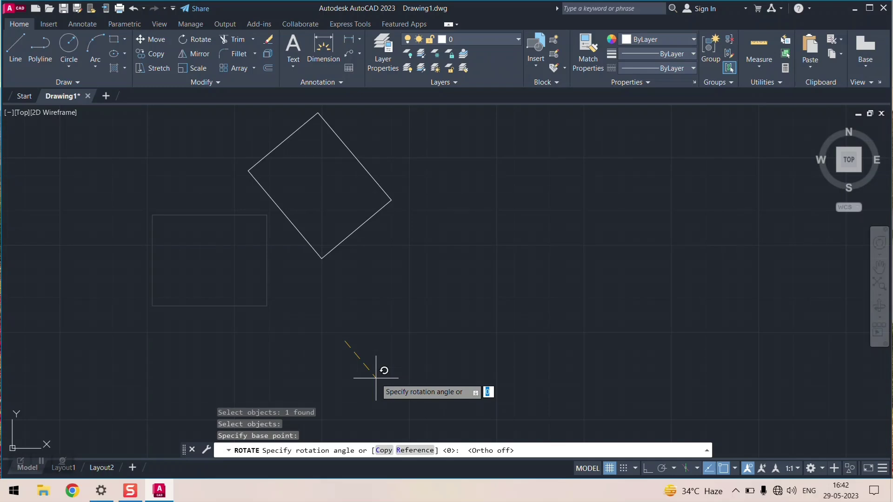
scroll(416, 254, "down", 2)
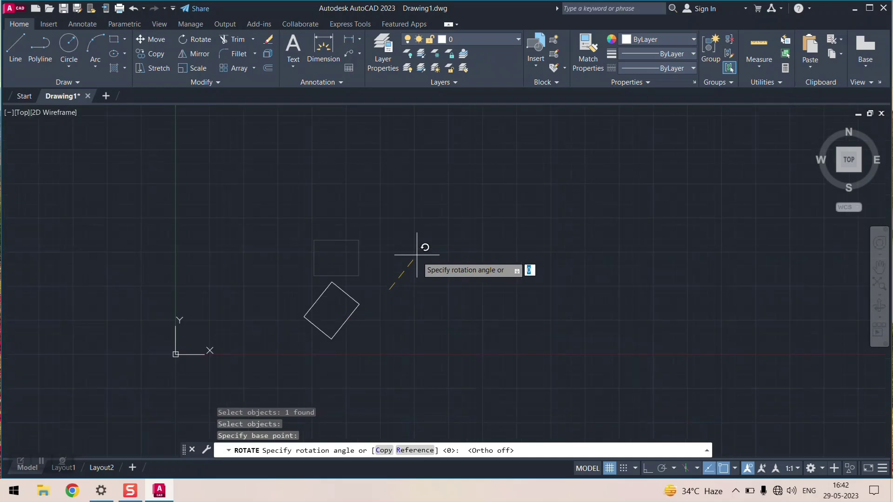
left_click(648, 470)
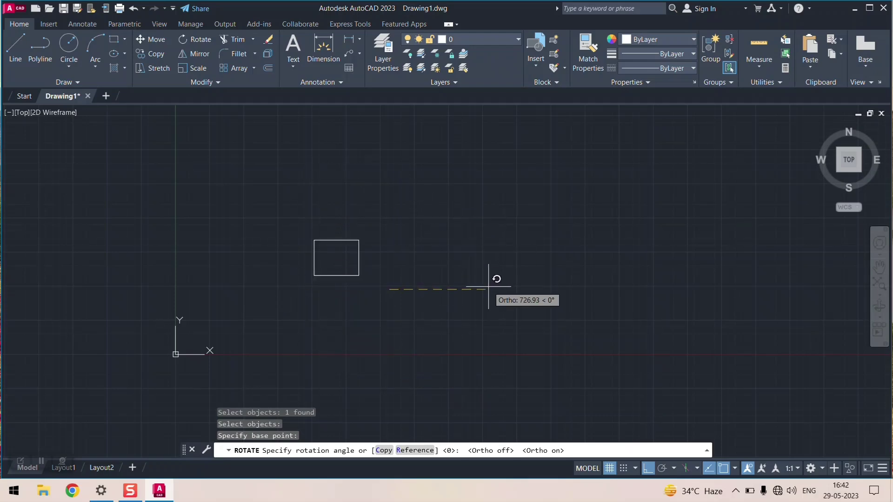
left_click(408, 358)
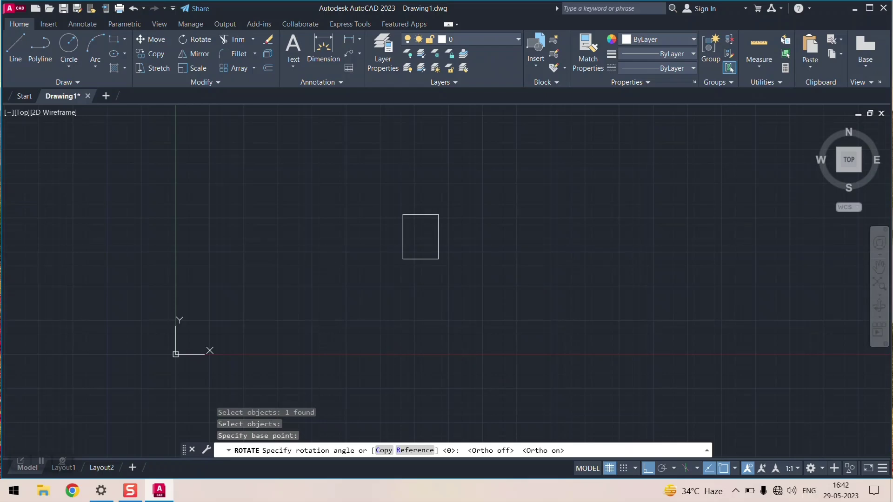
Trim away the right vertical side of the rotated rectangle
scroll(580, 185, "up", 4)
scroll(195, 249, "down", 2)
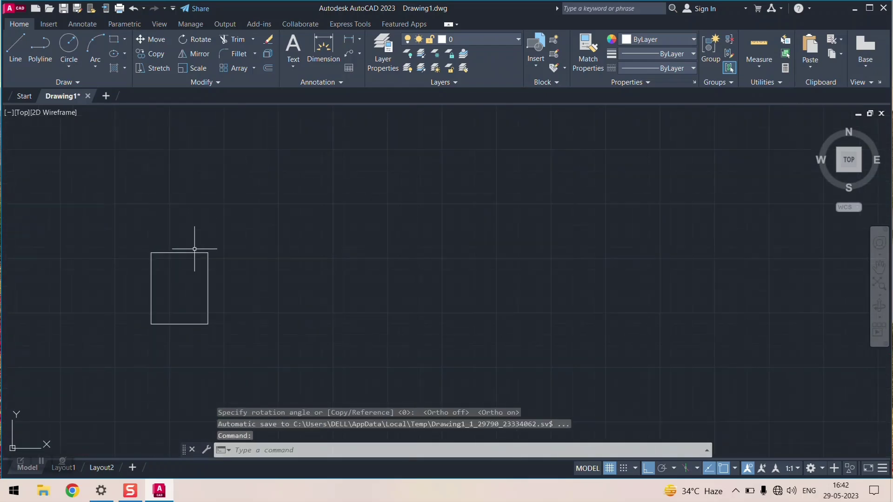
scroll(195, 248, "up", 2)
scroll(152, 260, "up", 4)
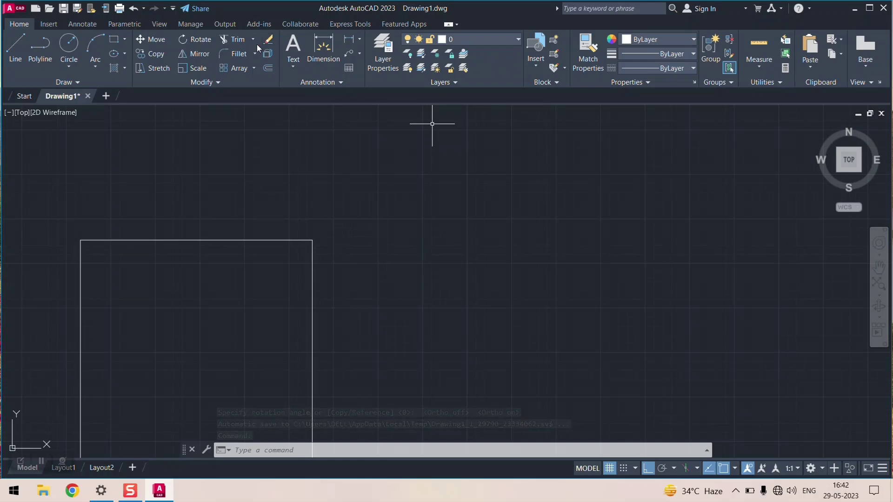
left_click(234, 40)
scroll(315, 128, "down", 6)
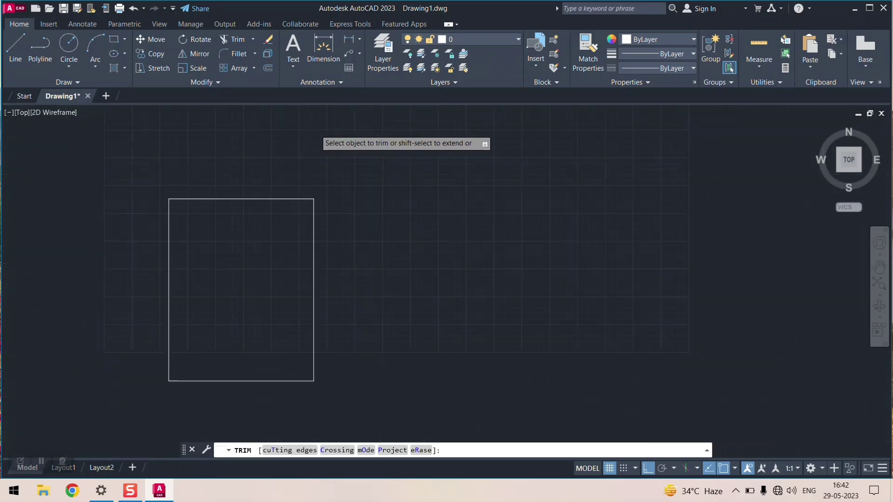
scroll(282, 173, "up", 4)
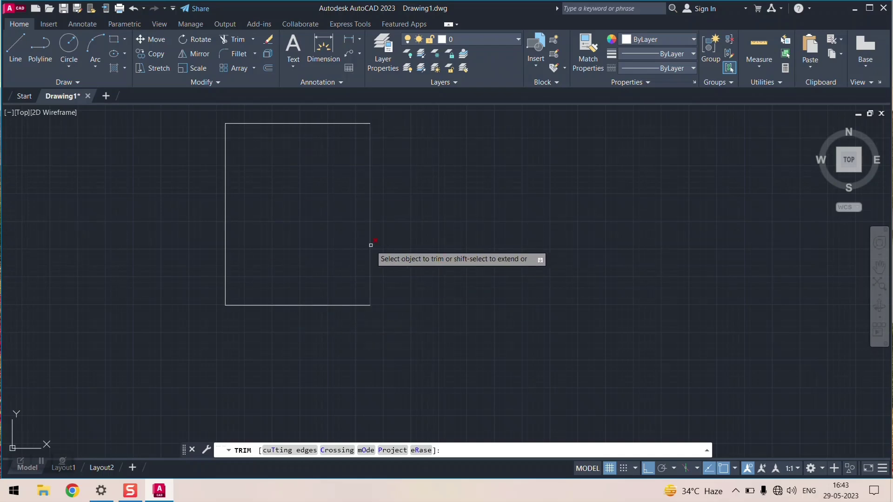
left_click(370, 245)
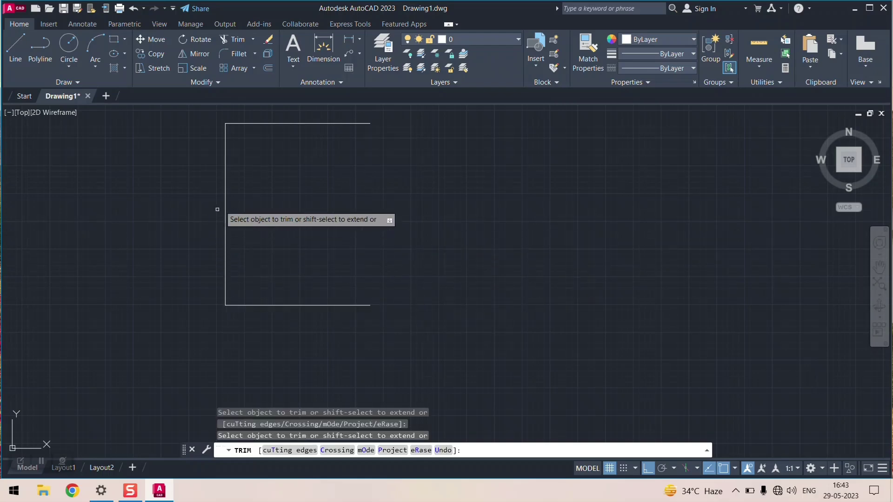
Trim away the rectangle's remaining left, top and bottom sides
left_click(226, 196)
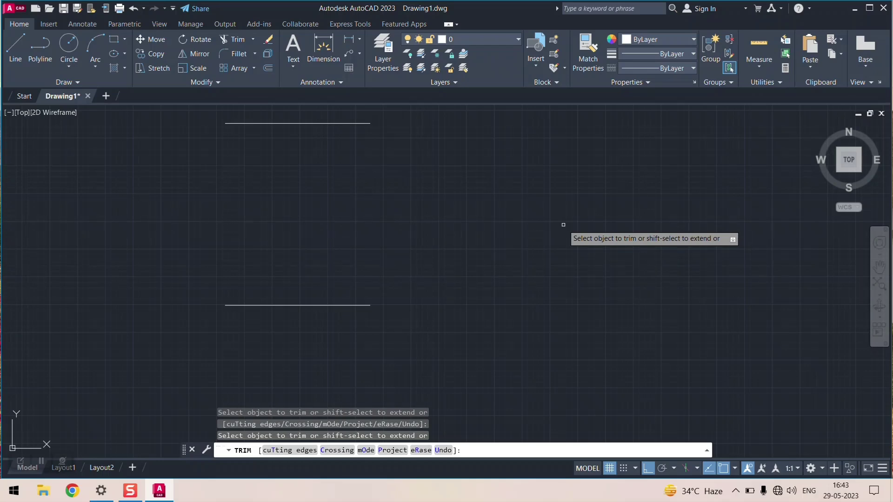
left_click(292, 122)
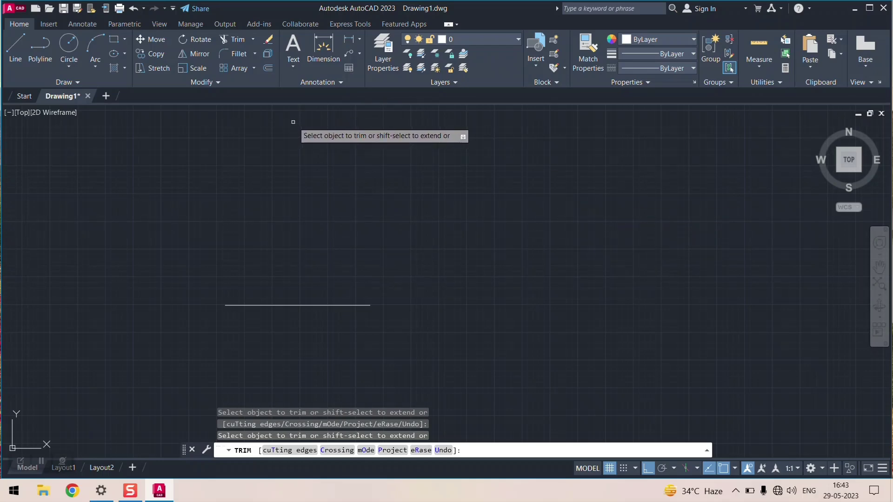
left_click(312, 306)
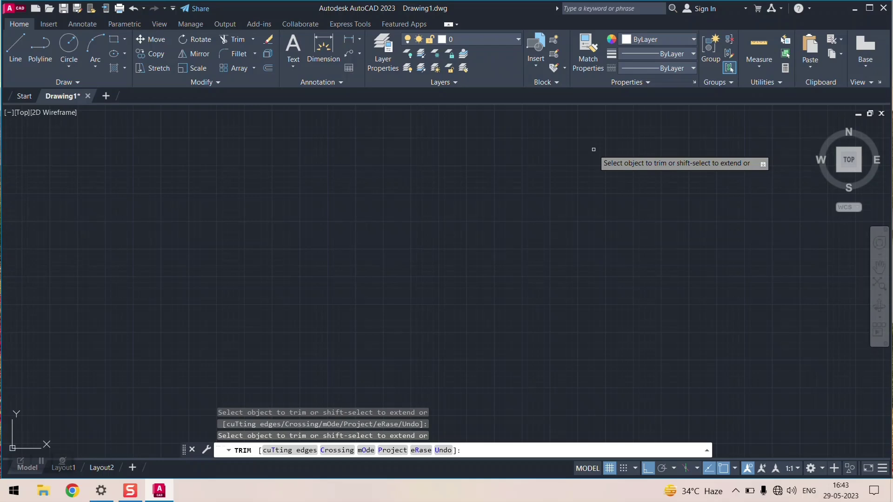
Undo the four trims to restore the complete rectangle
key("ctrl+z")
key("ctrl+z")
key("ctrl+z")
key("ctrl+z")
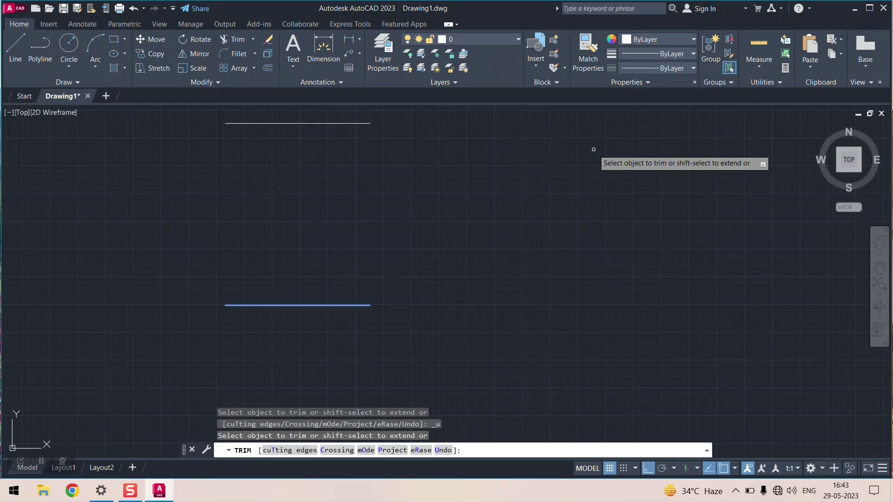
Trim away the top side of the restored rectangle and end the Trim command
scroll(358, 157, "down", 4)
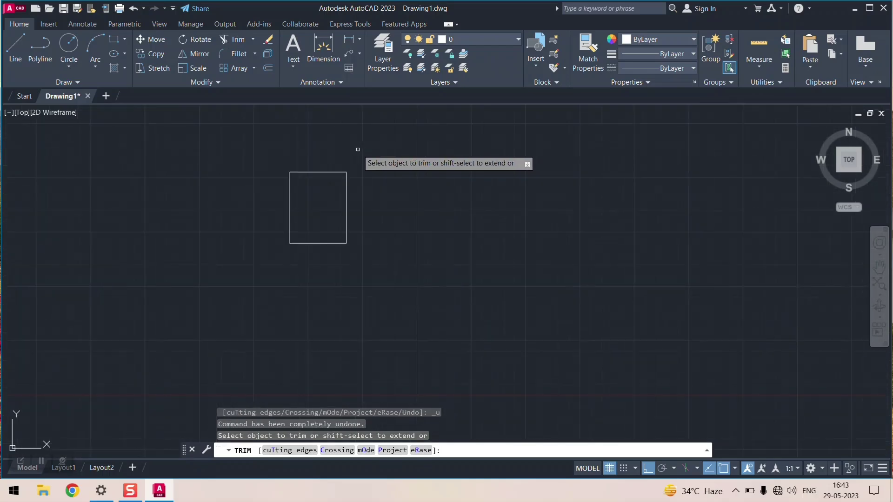
scroll(268, 157, "up", 2)
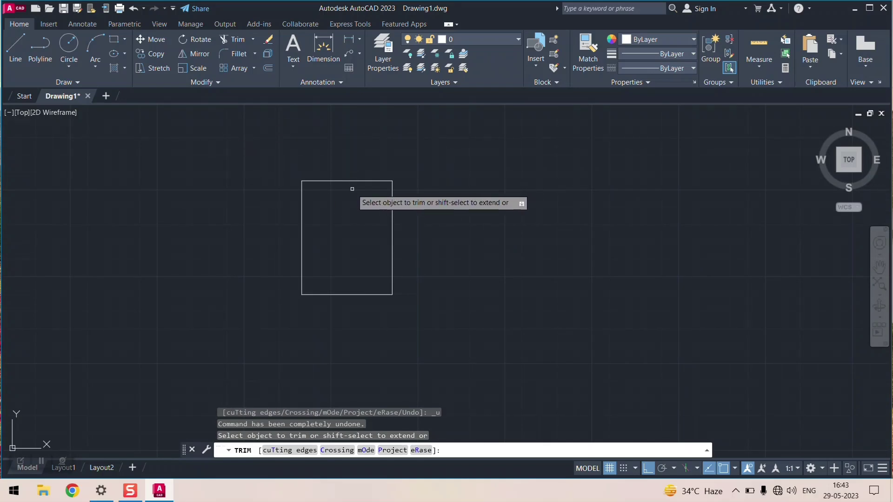
scroll(352, 187, "up", 4)
scroll(352, 188, "down", 2)
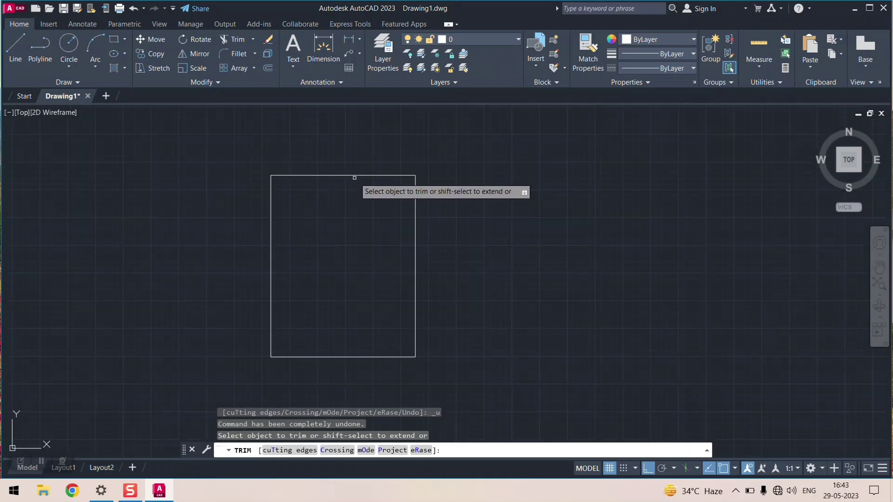
left_click(357, 175)
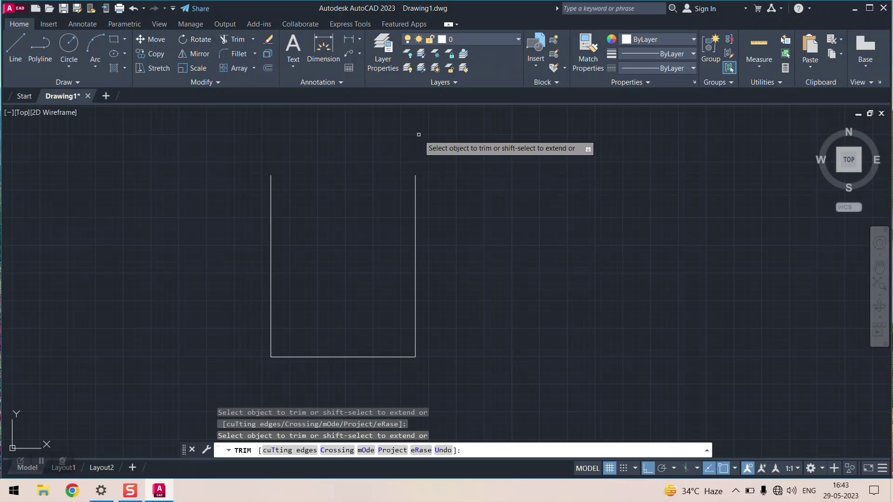
key("Return")
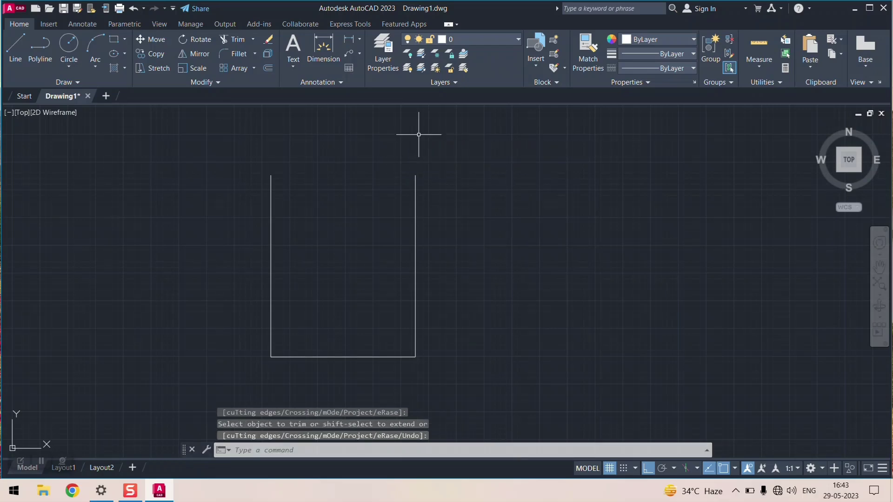
Try to lengthen the open polyline's right and left vertical sides with Extend, restarting the command once
left_click(252, 39)
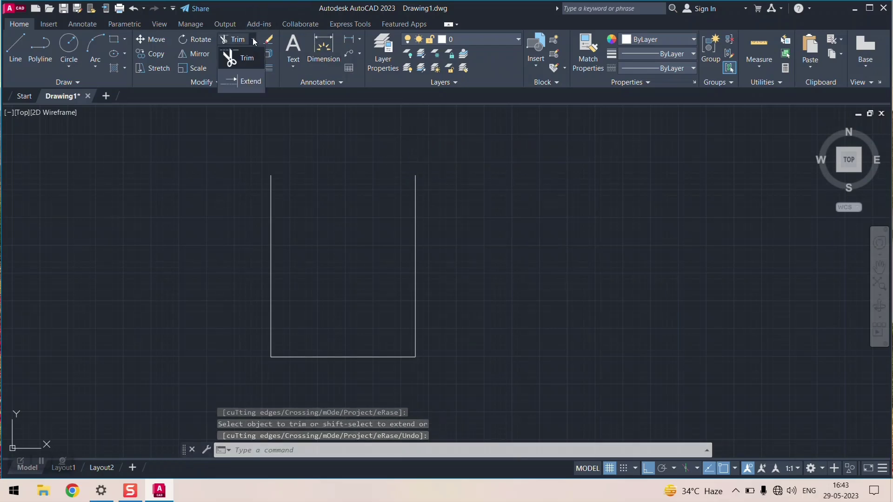
left_click(254, 83)
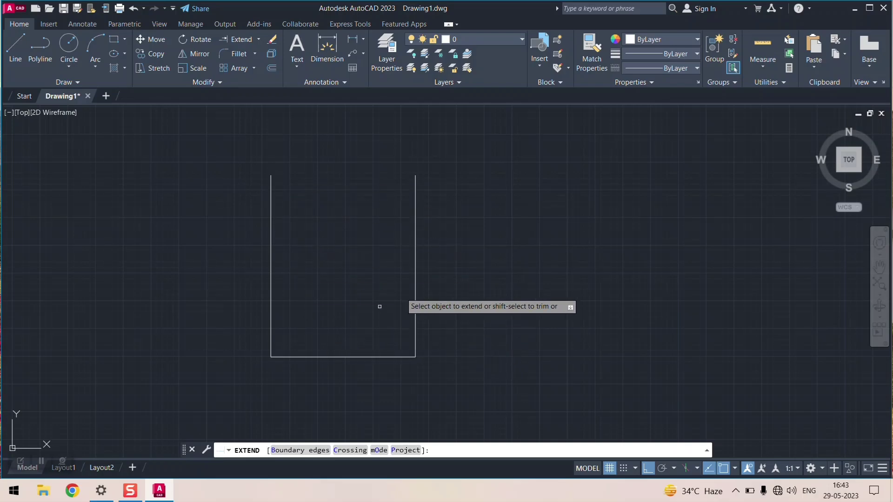
left_click(416, 296)
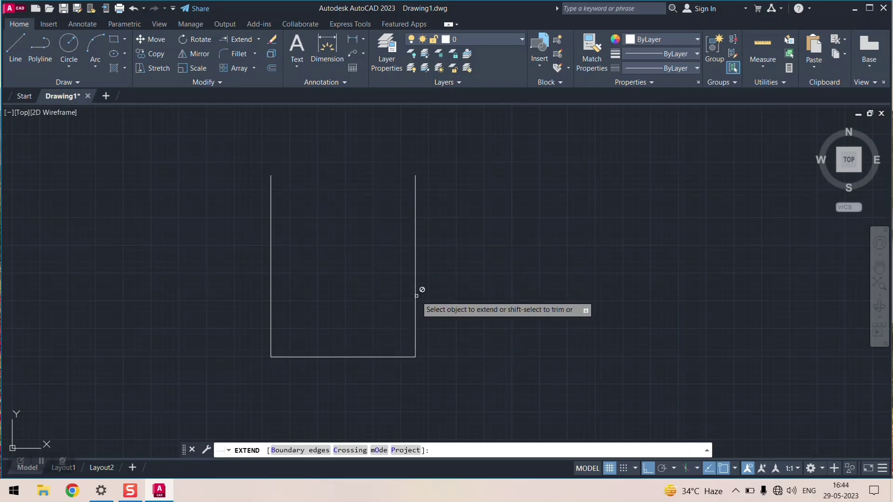
left_click(416, 297)
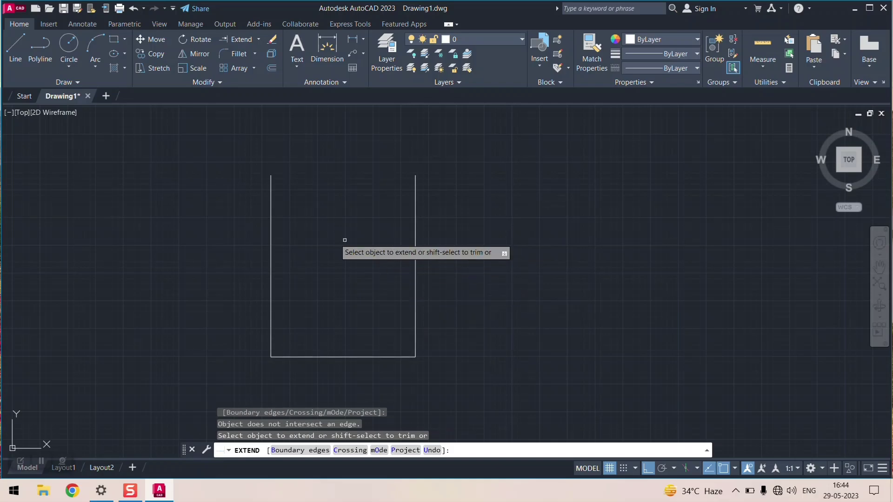
left_click(272, 234)
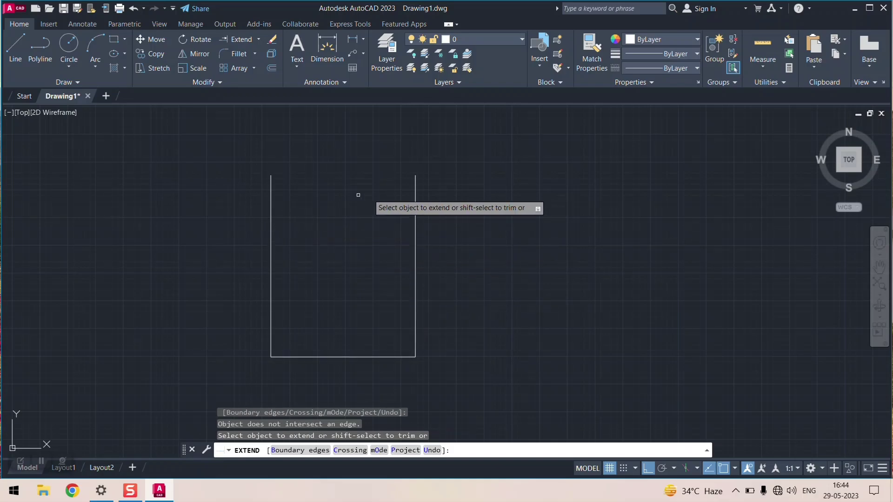
left_click(413, 179)
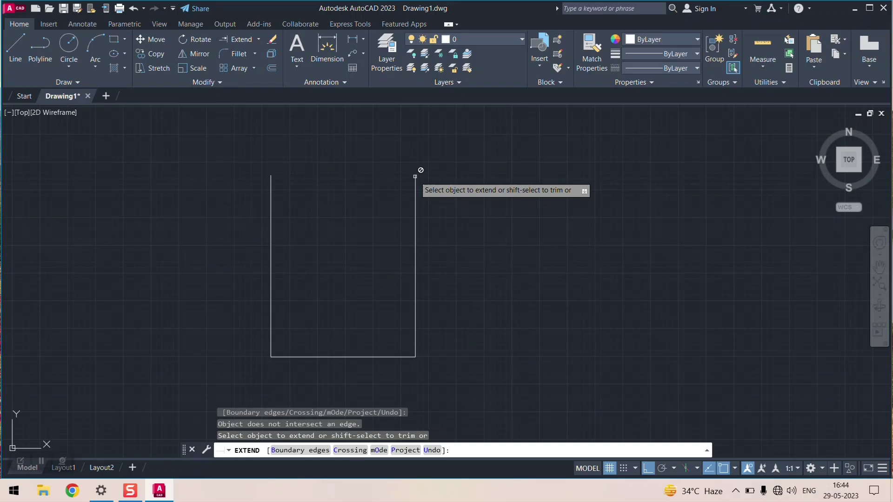
left_click(410, 207)
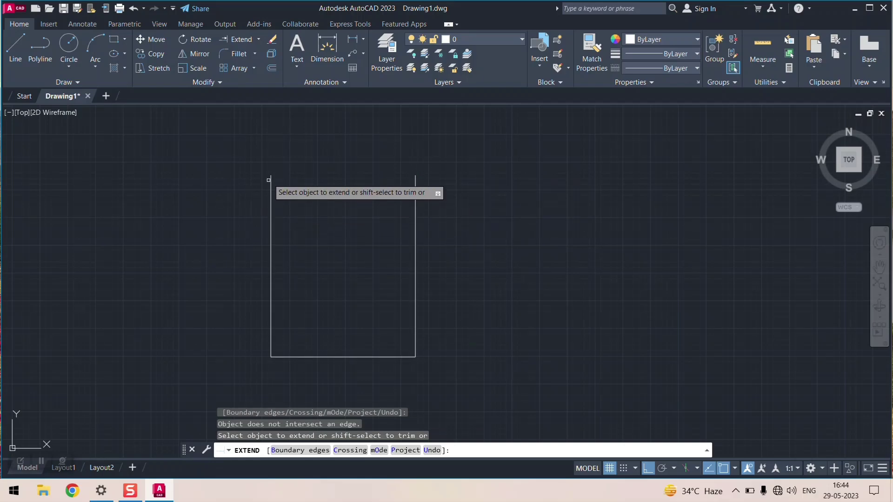
left_click(235, 39)
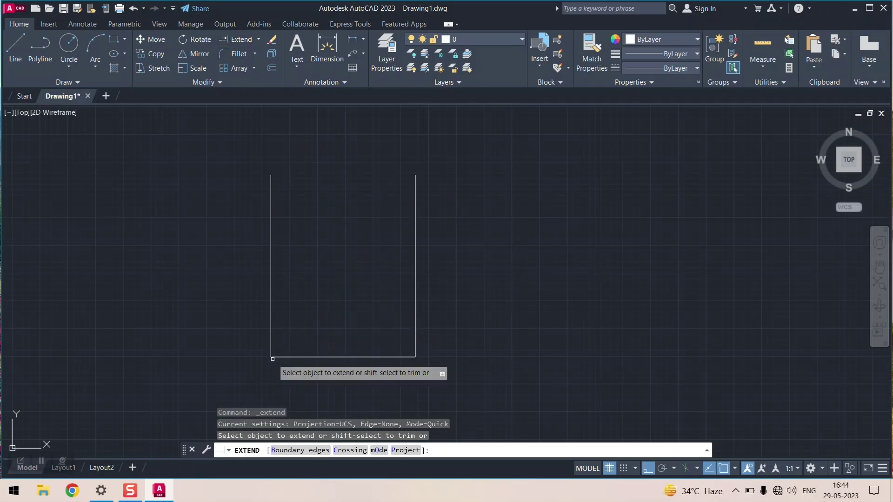
left_click(270, 176)
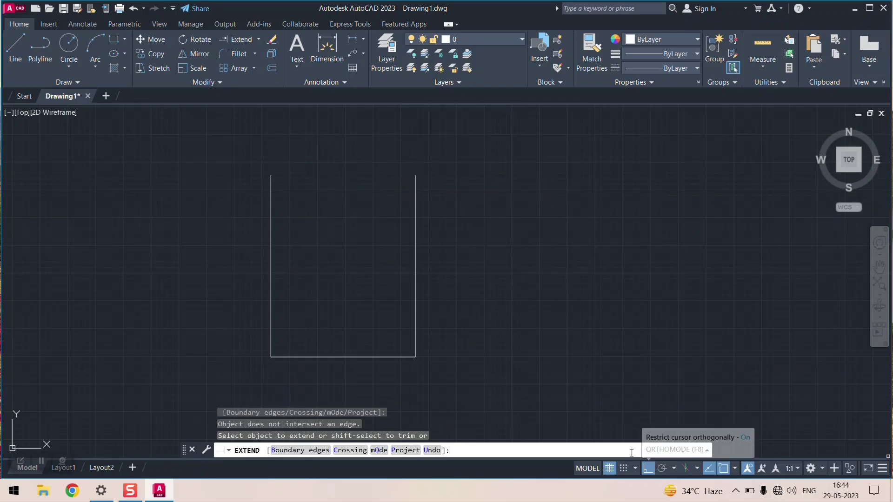
Try to extend the left vertical side with the polyline itself as the boundary edge, then cancel Extend
left_click(300, 450)
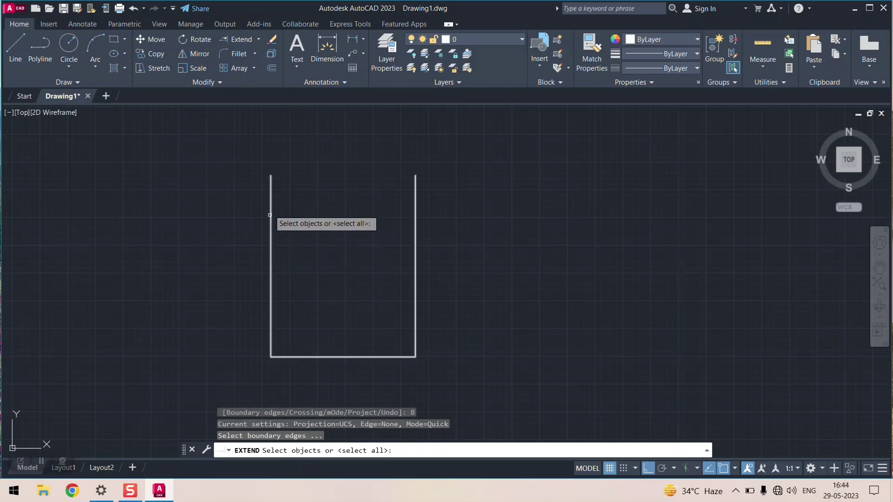
left_click(271, 180)
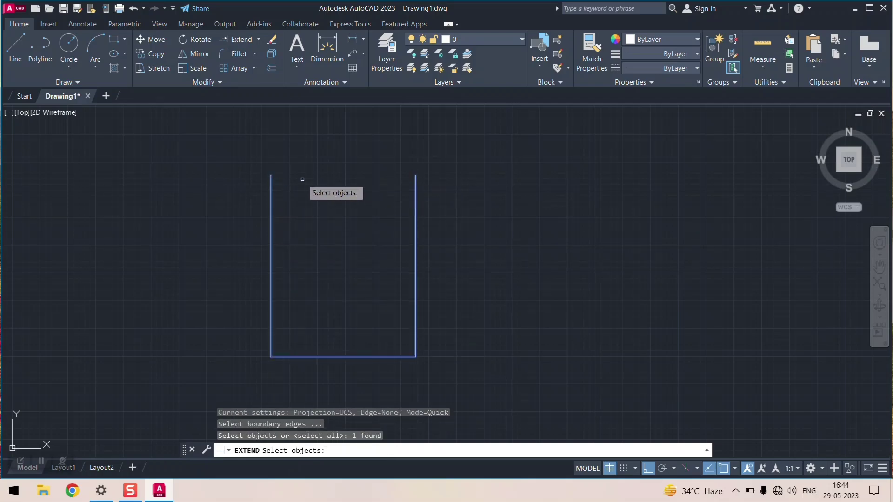
key("Return")
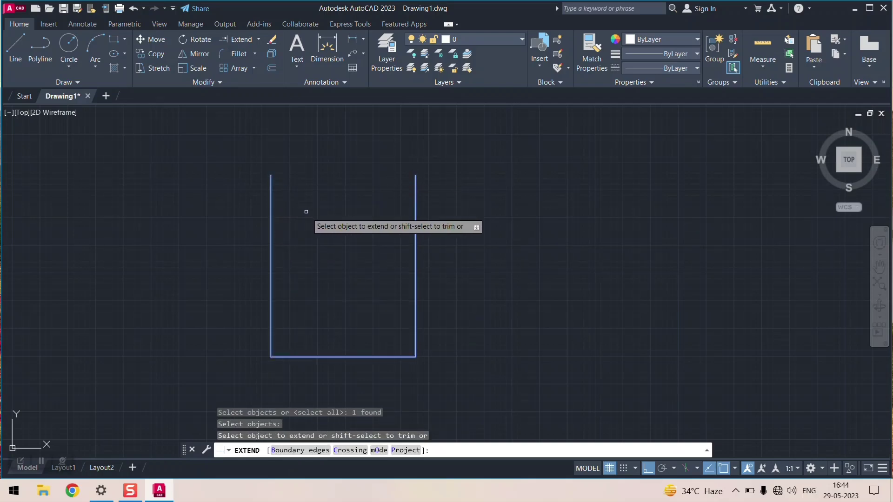
left_click(270, 177)
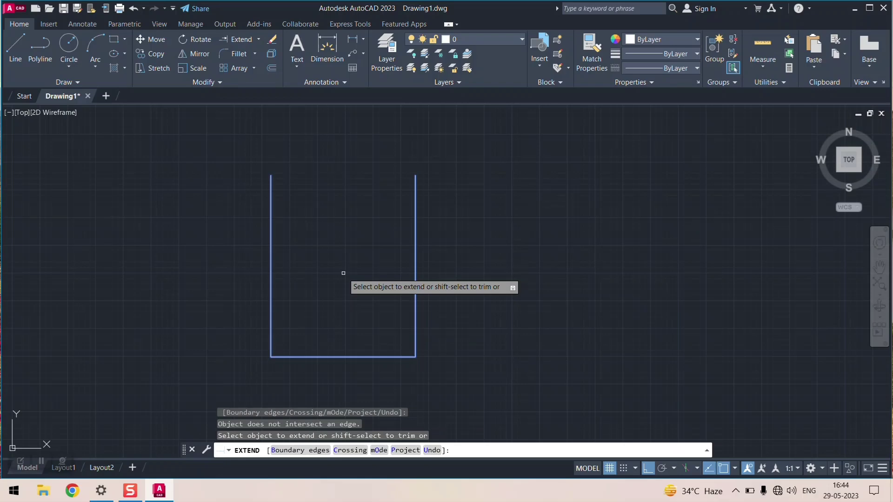
key("Escape")
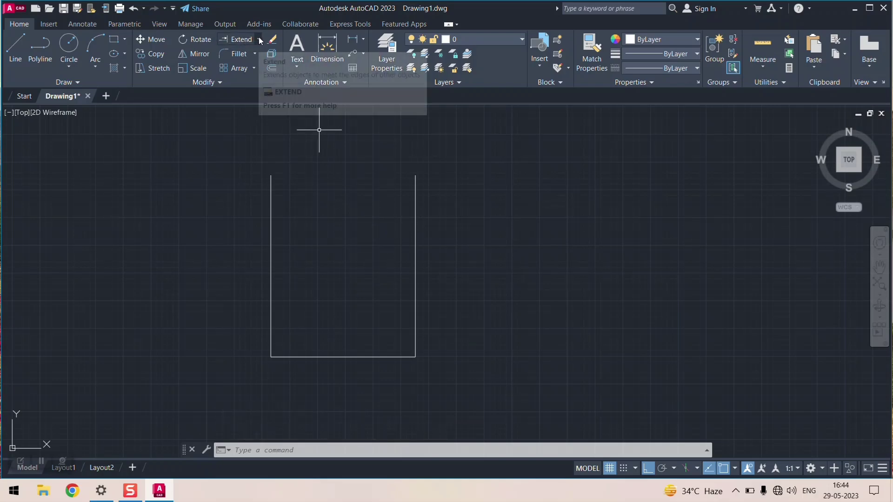
Trim away the left vertical side of the open polyline
left_click(255, 55)
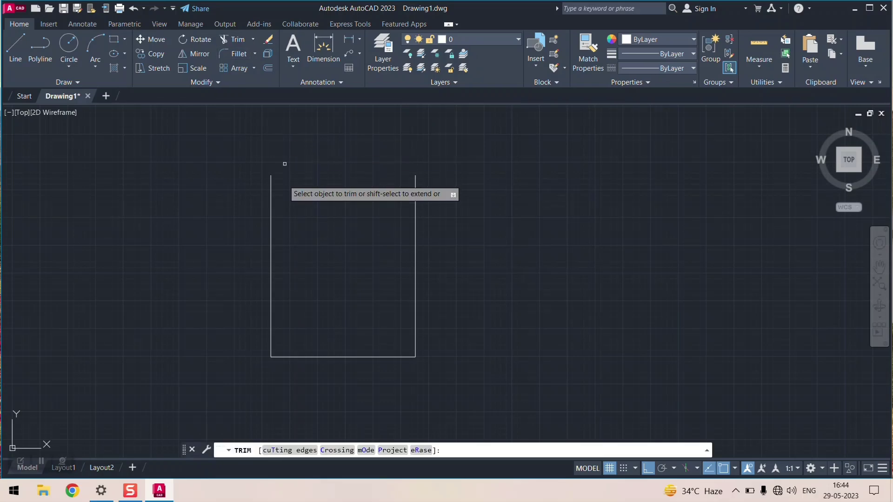
left_click(271, 199)
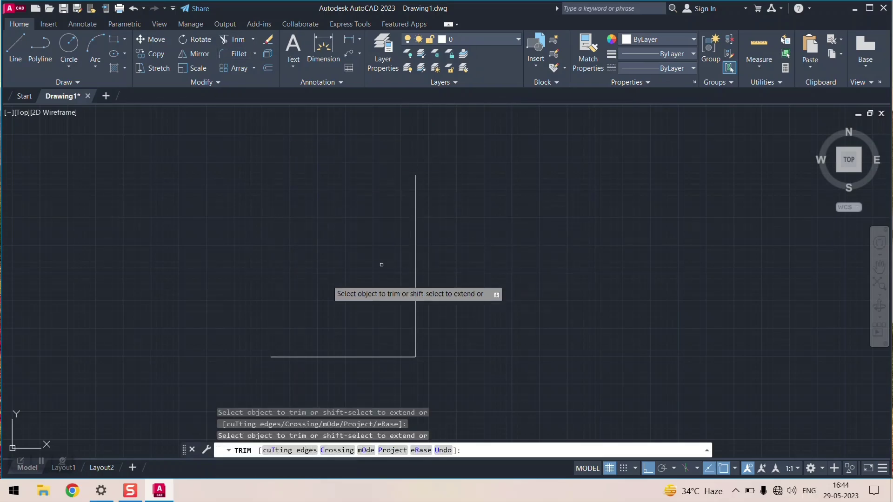
Try to extend the L-shaped polyline at the vertical side's upper end and the bottom side's left end
left_click(253, 39)
left_click(246, 86)
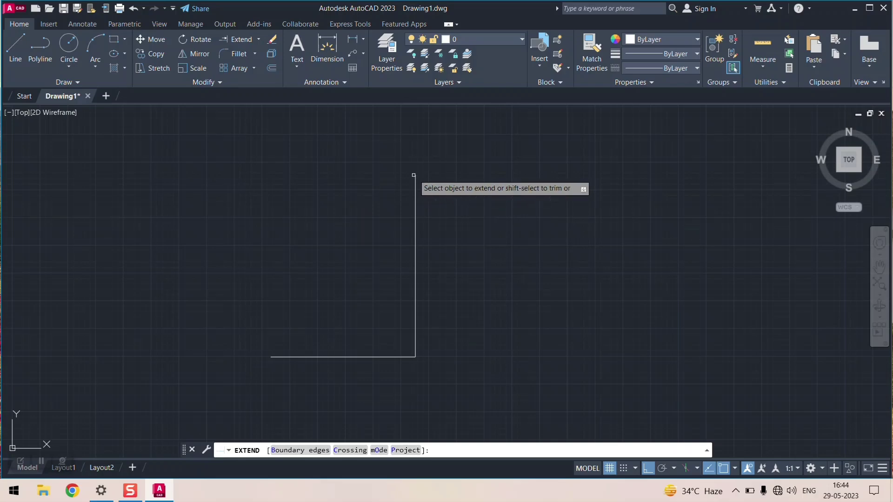
left_click(415, 179)
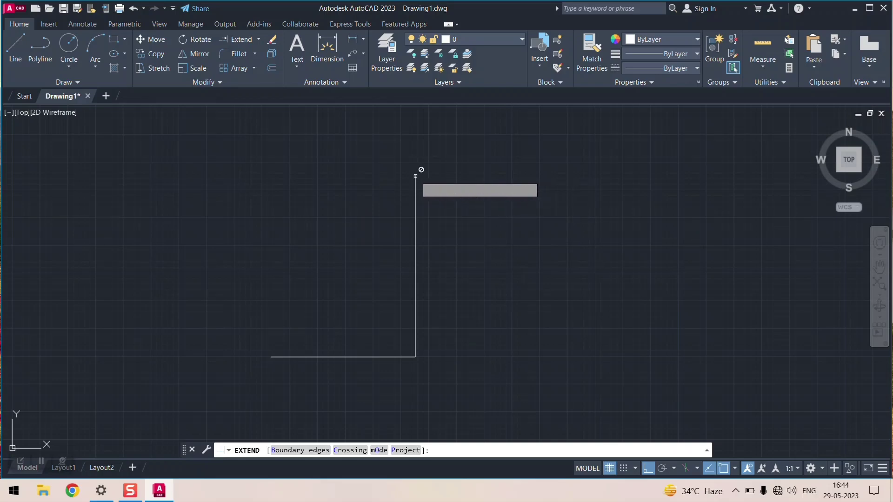
left_click(273, 357)
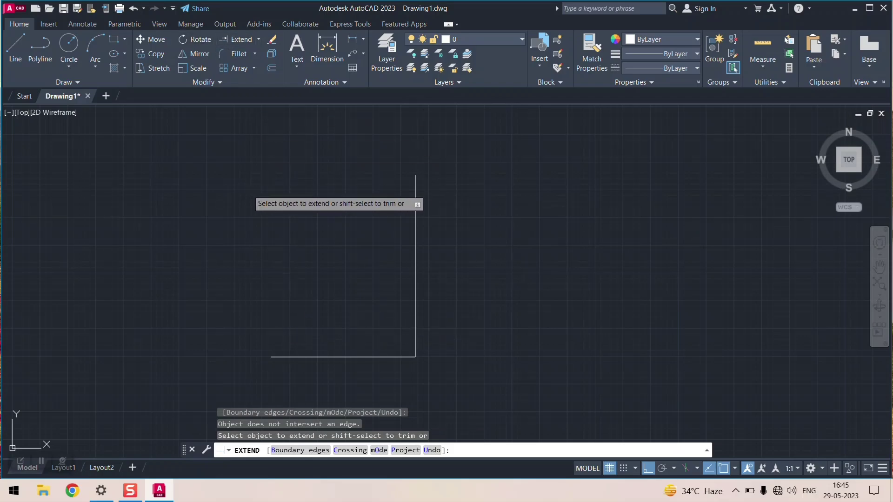
Try to undo the recent edits to the L-shaped polyline while Extend is still running
key("ctrl+z")
left_click(325, 246)
key("ctrl+z")
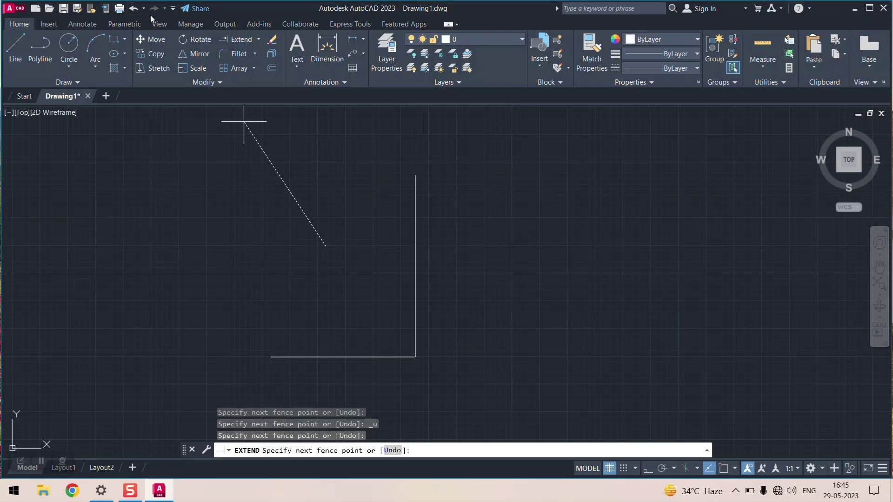
Undo the extend and trim operations to bring back the complete rectangle
left_click(135, 9)
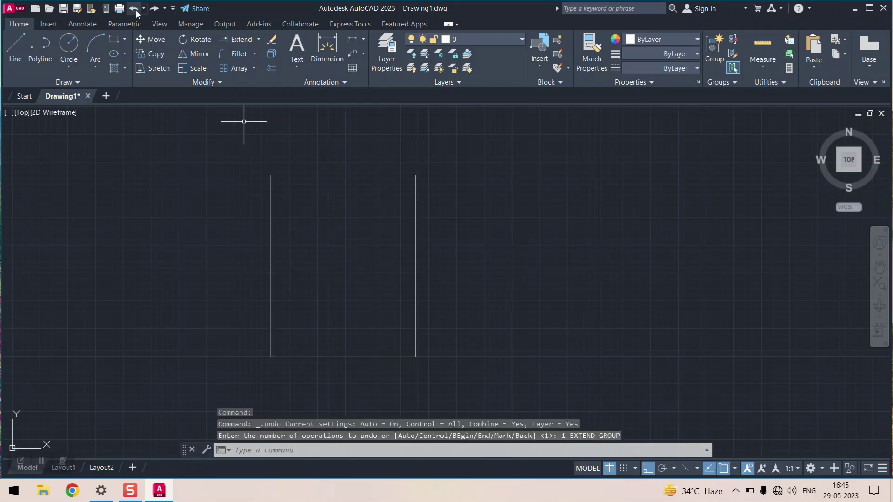
scroll(309, 169, "down", 2)
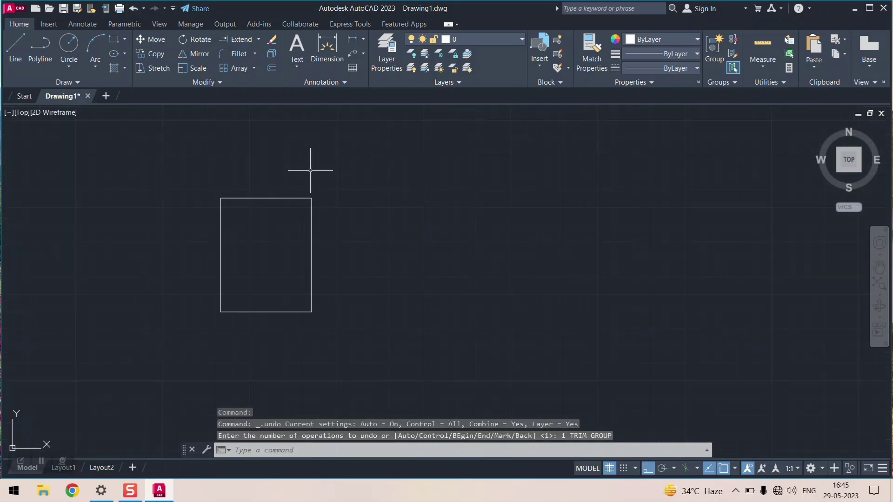
scroll(269, 259, "up", 2)
scroll(267, 259, "down", 2)
scroll(259, 286, "up", 2)
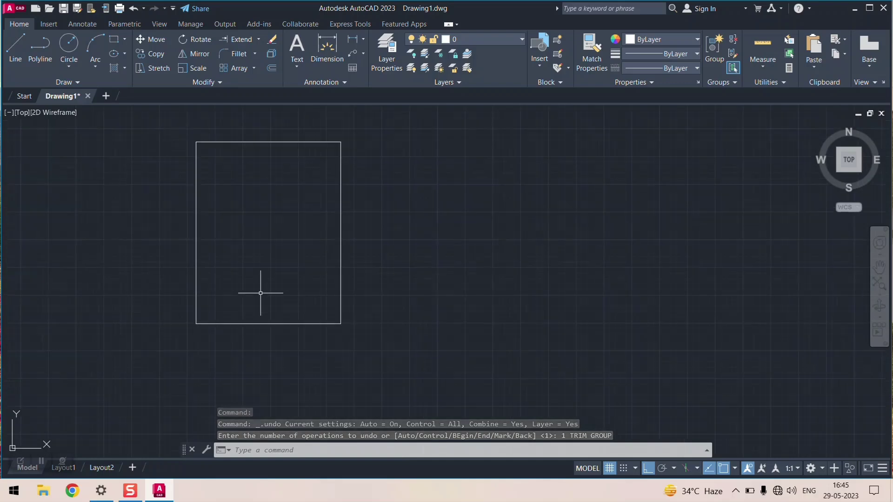
Copy the rectangle three times in a horizontal row, two copies to its right and one to its left
left_click(160, 54)
left_click(257, 323)
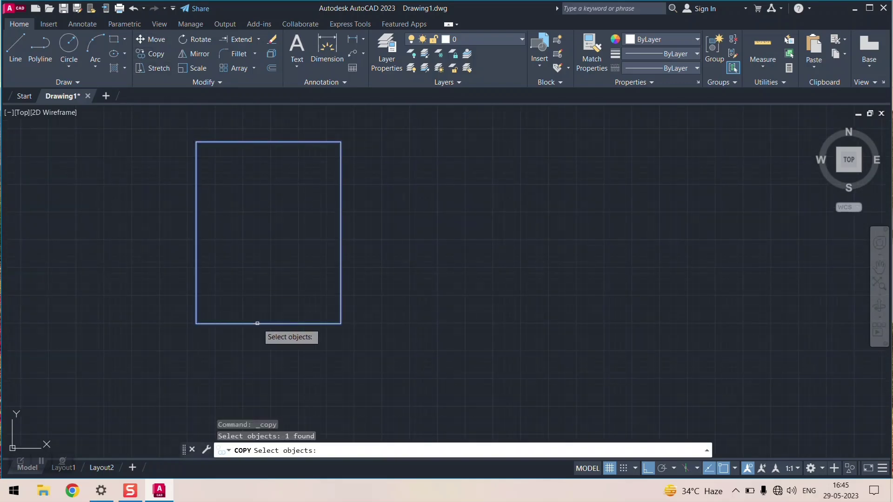
key("Return")
left_click(426, 301)
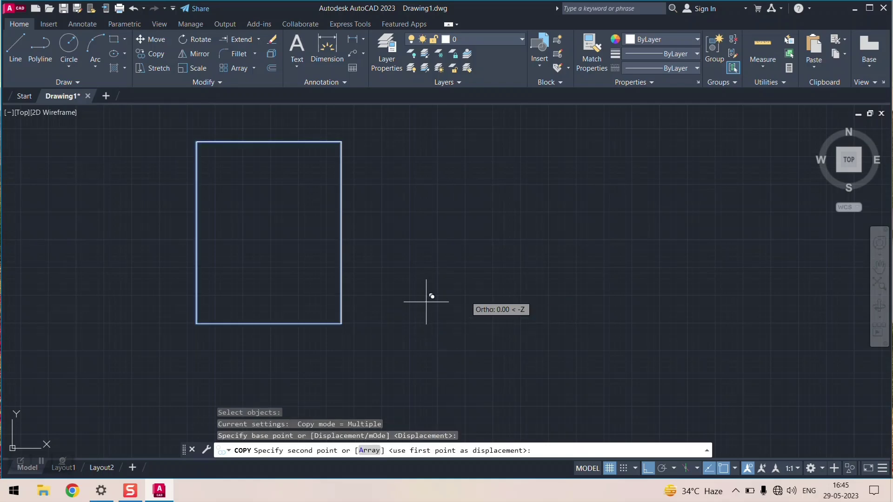
left_click(651, 311)
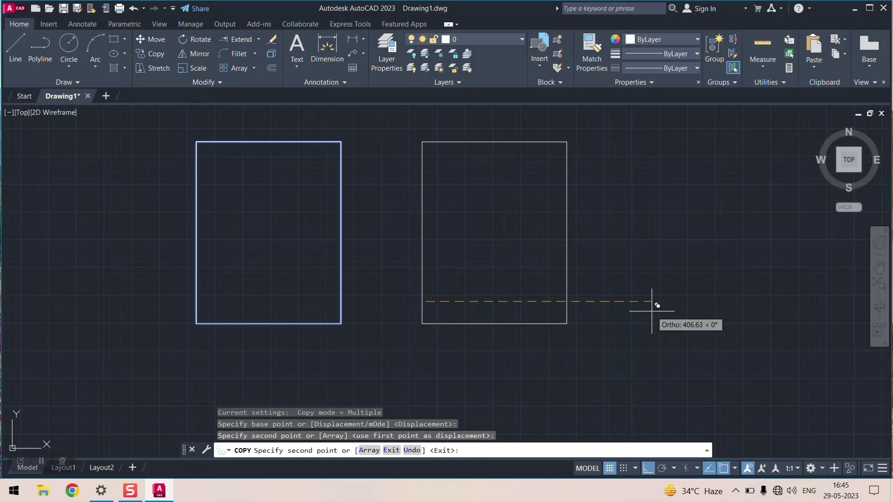
left_click(854, 303)
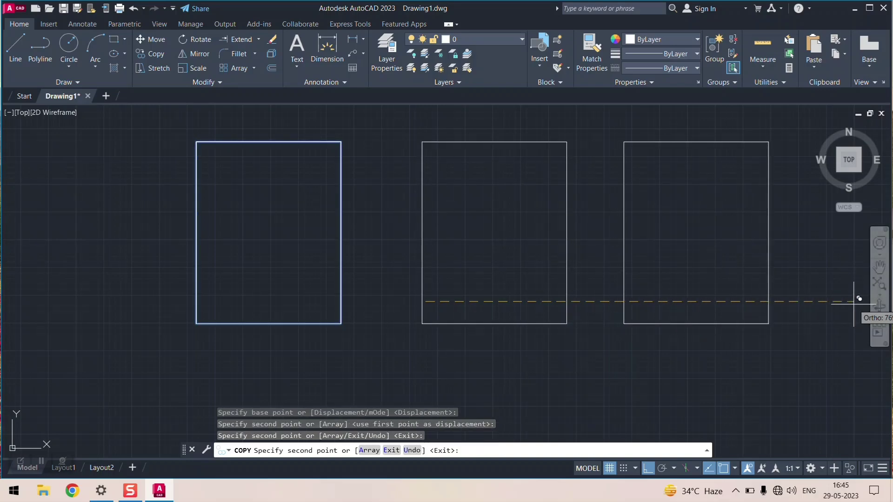
left_click(248, 303)
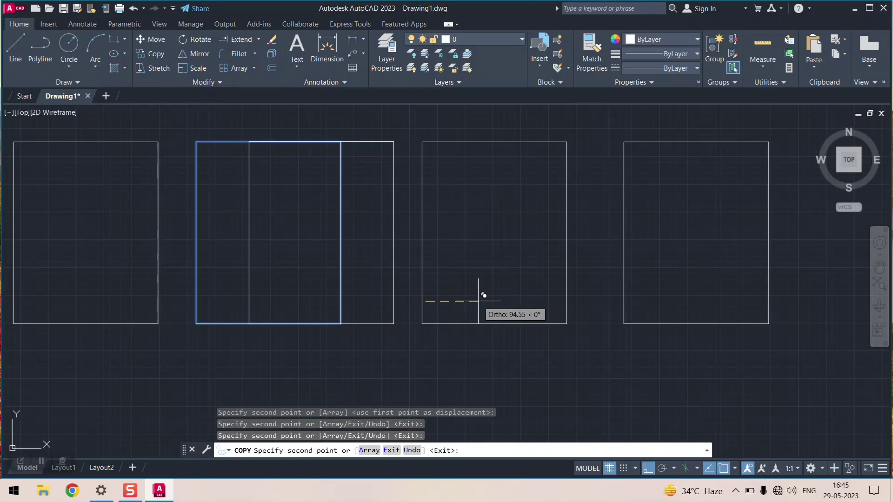
key("Return")
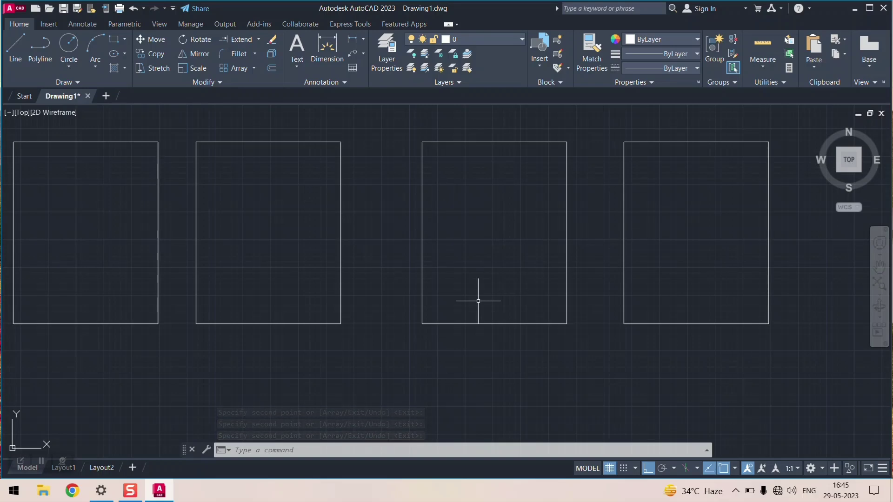
Mirror all four rectangles across a horizontal line below them with the source objects erased, and undo that mirror
scroll(358, 158, "down", 5)
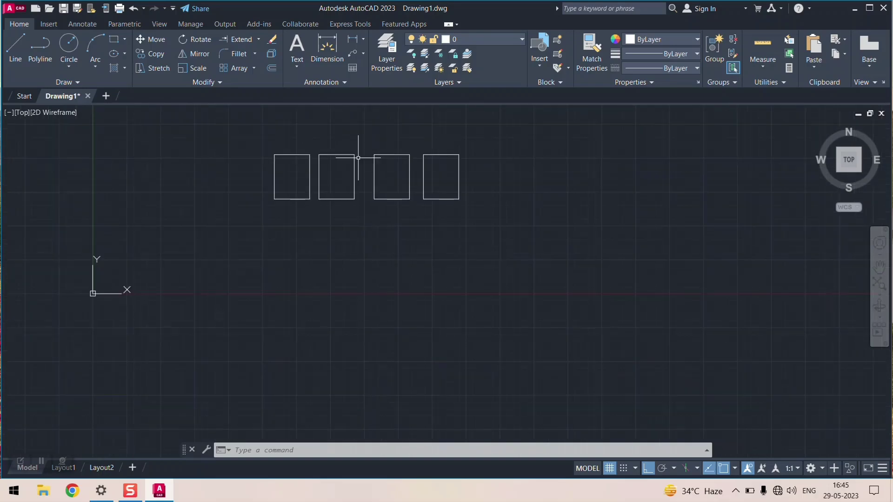
scroll(359, 150, "up", 3)
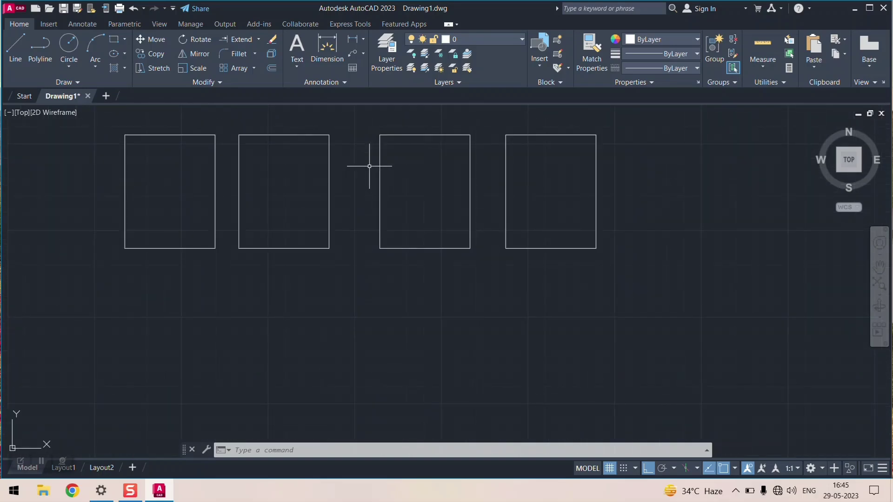
left_click(191, 54)
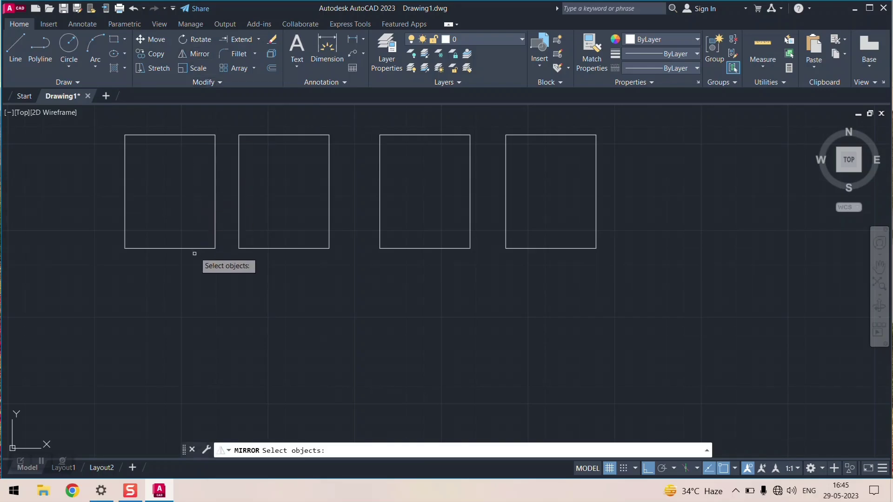
left_click(215, 245)
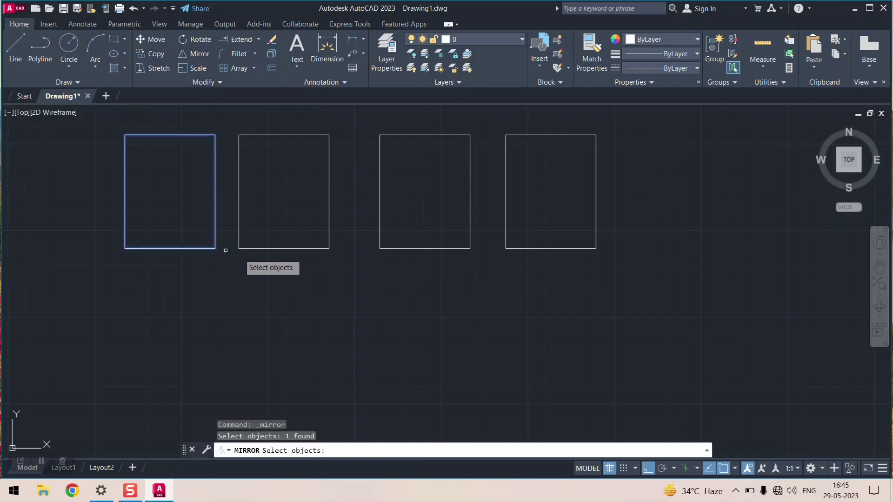
left_click(266, 249)
left_click(427, 246)
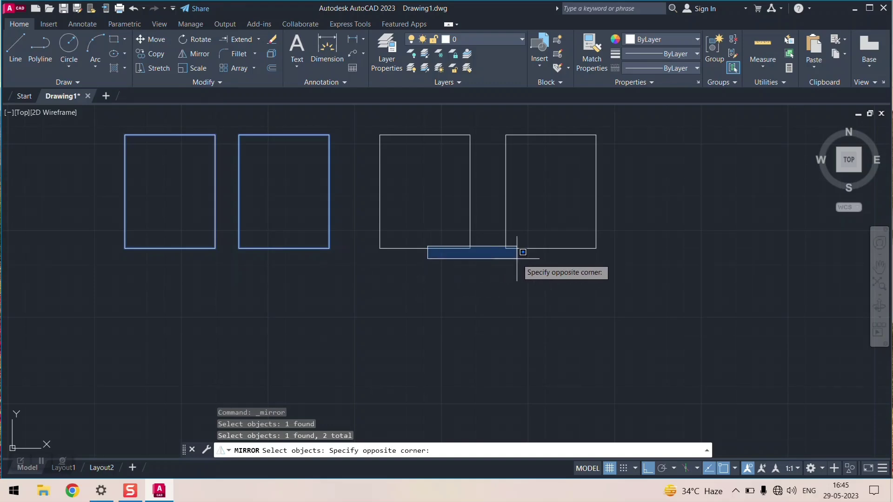
key("Escape")
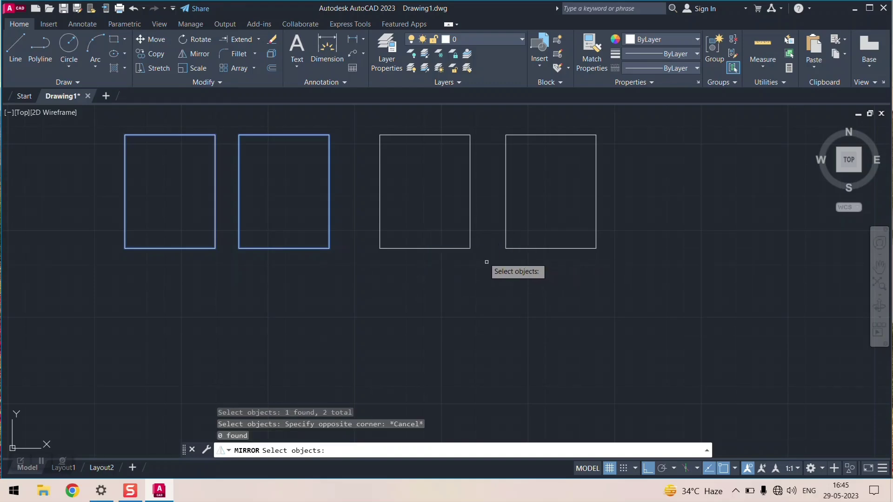
left_click(453, 249)
left_click(528, 248)
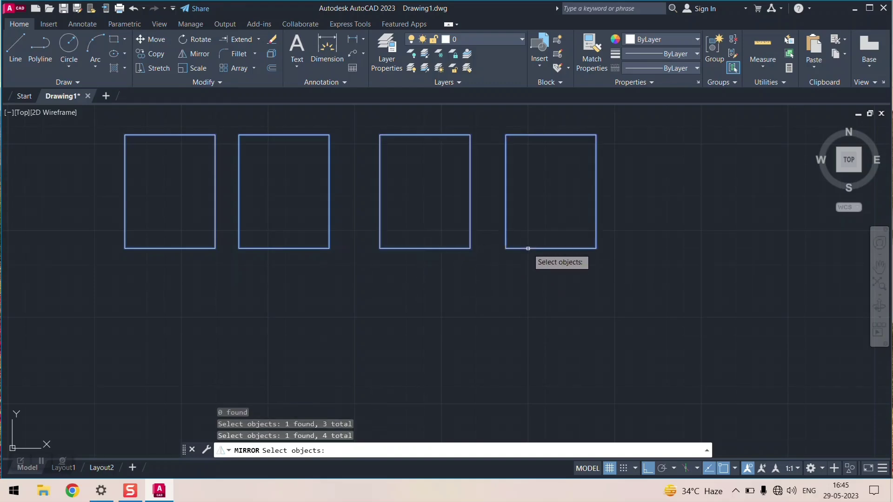
key("Return")
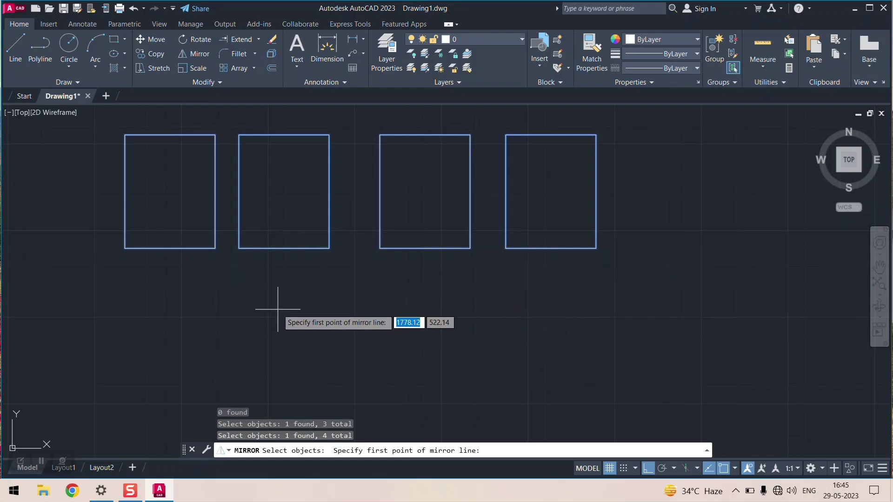
left_click(362, 294)
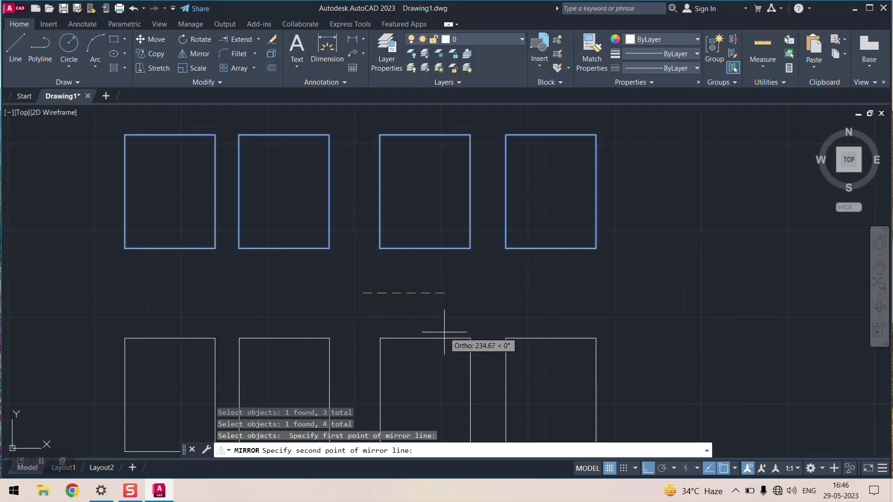
left_click(469, 318)
scroll(356, 220, "down", 2)
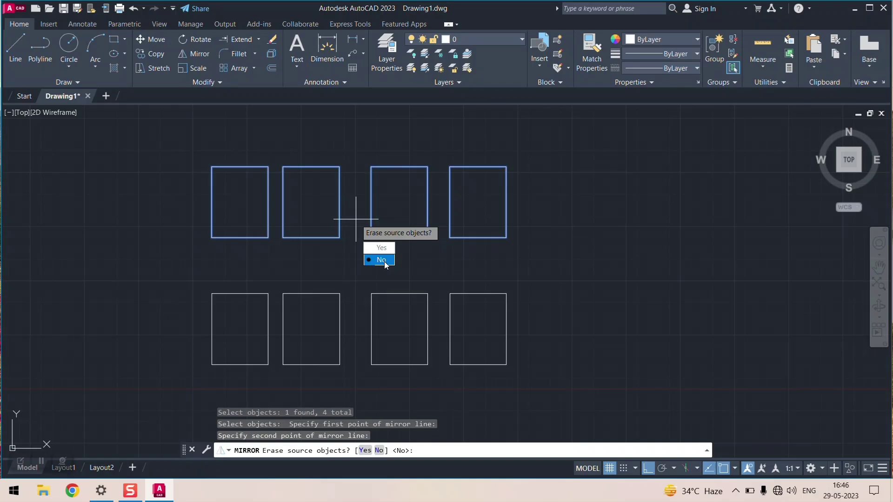
left_click(386, 245)
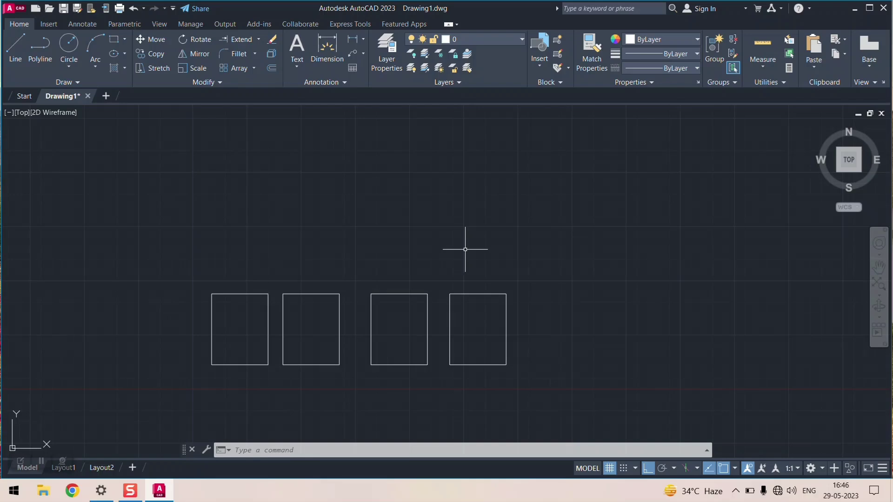
key("ctrl+z")
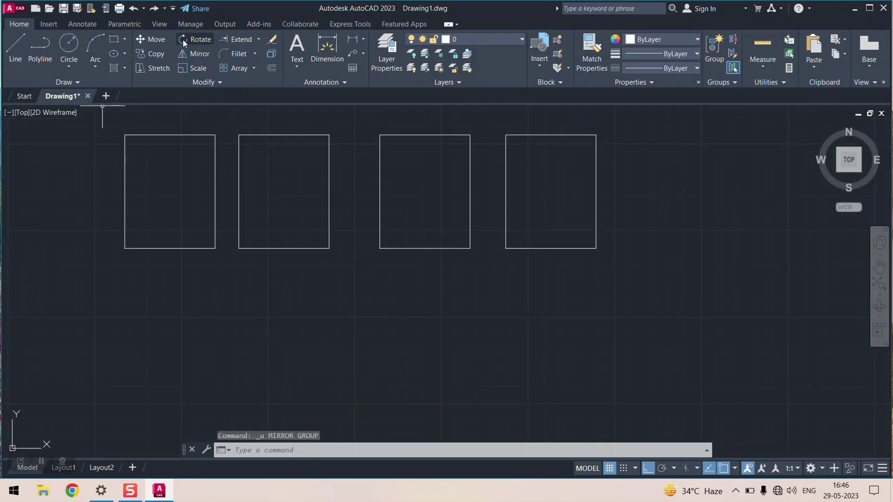
Mirror all four rectangles across a horizontal line just below them, keeping the source objects
left_click(198, 54)
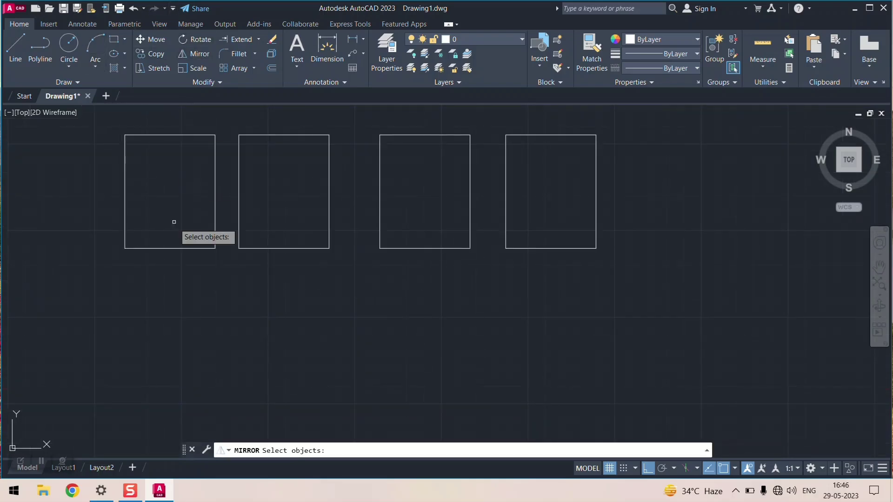
left_click(186, 249)
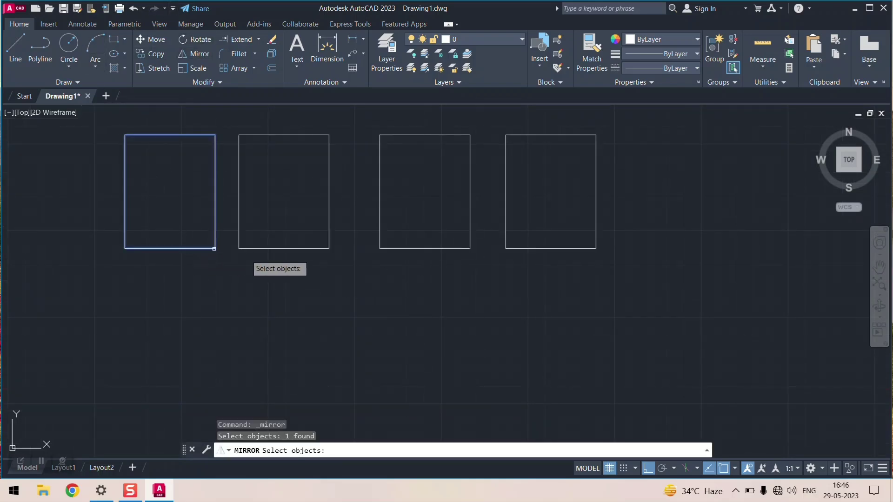
left_click(258, 248)
left_click(411, 242)
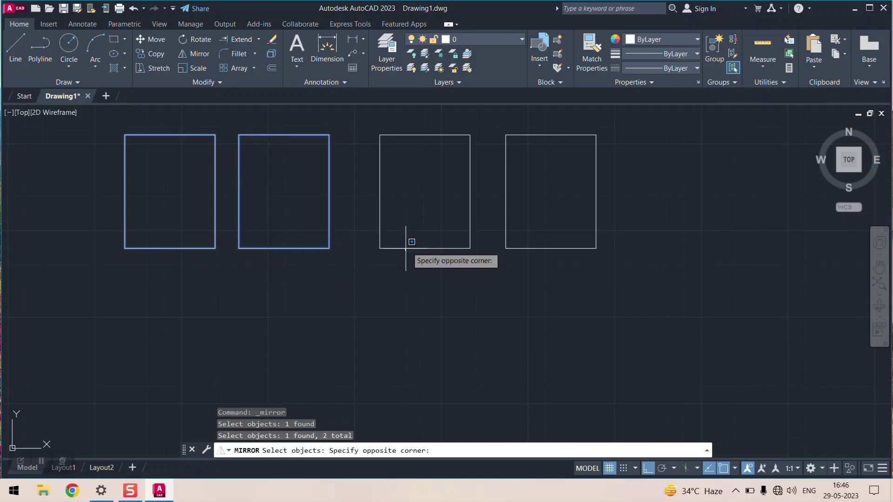
key("Escape")
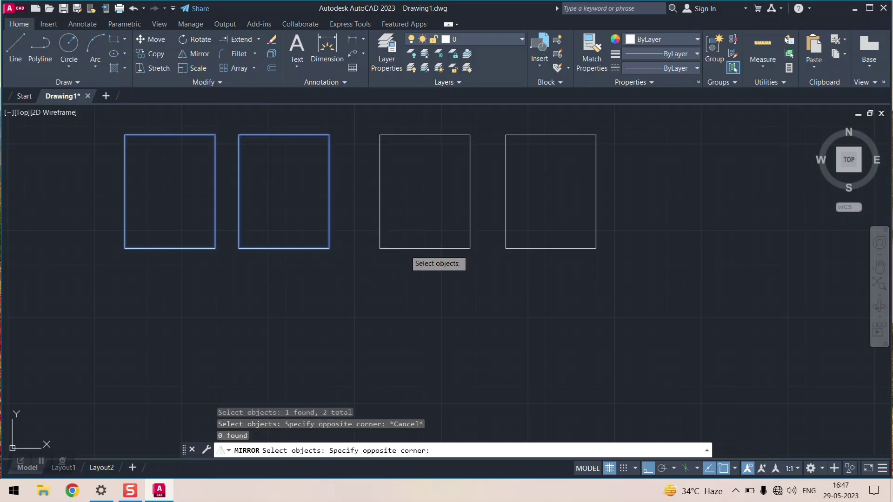
left_click(405, 250)
key("Escape")
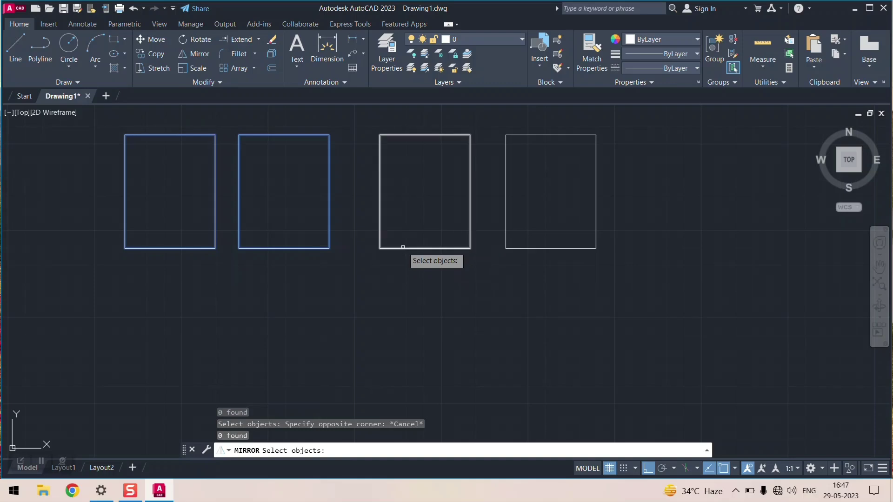
left_click(403, 246)
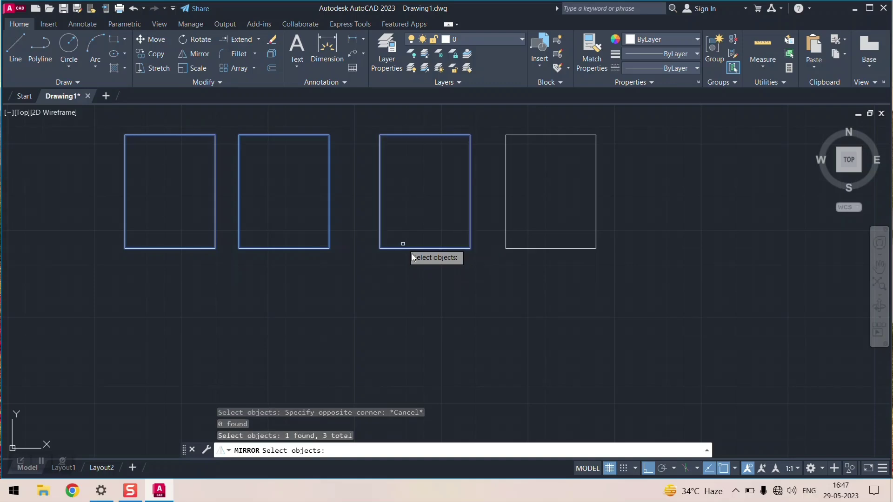
left_click(526, 247)
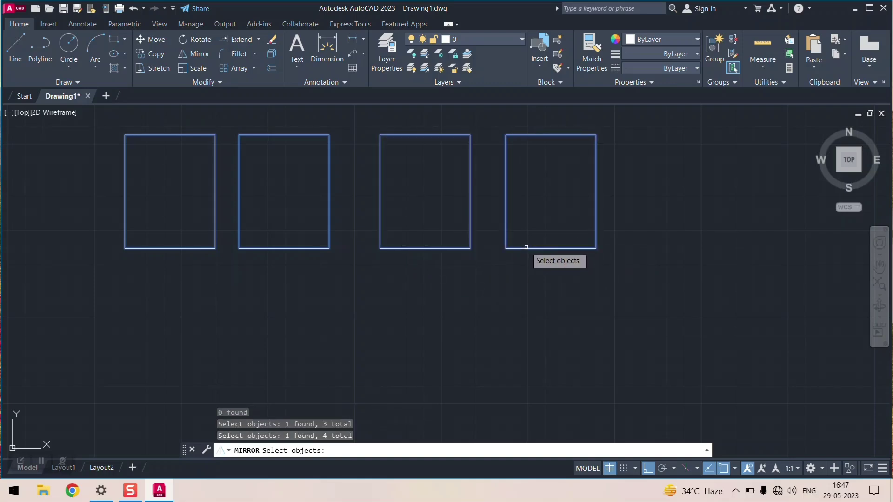
key("Return")
left_click(357, 292)
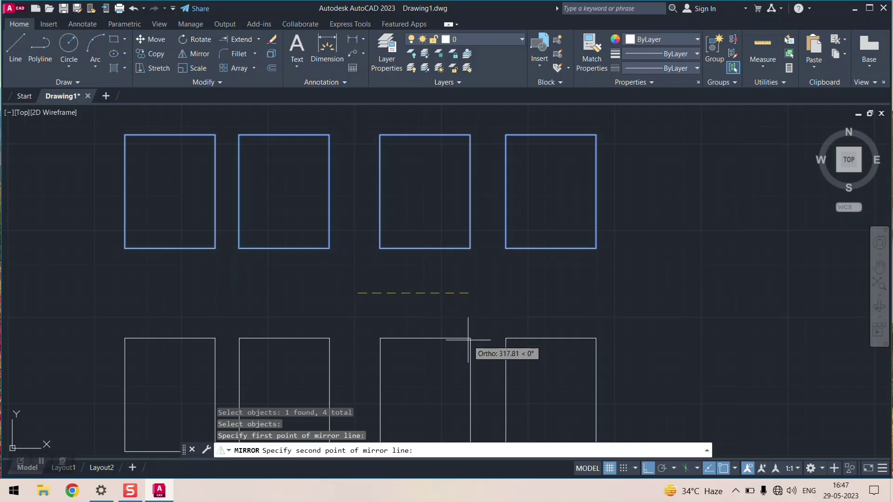
left_click(481, 317)
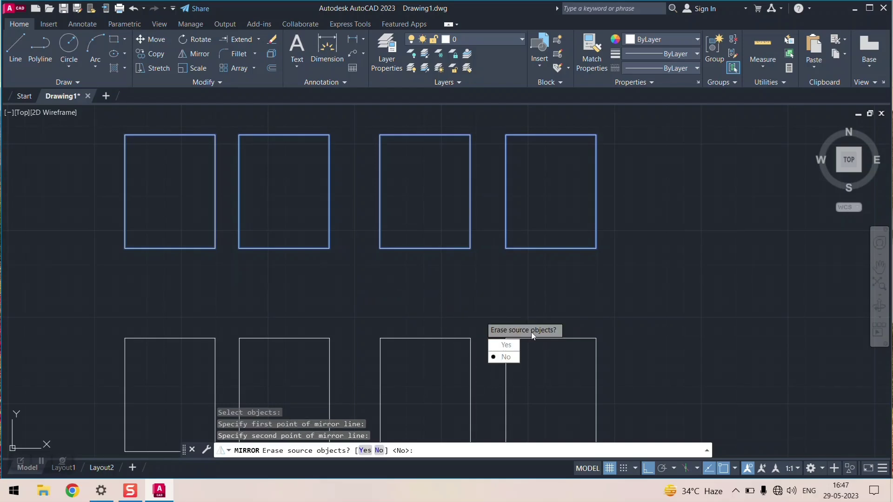
left_click(506, 357)
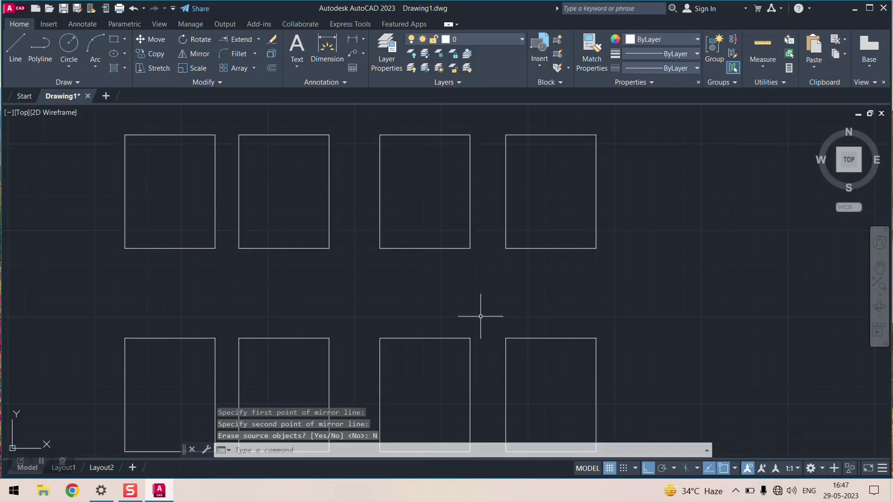
Try to fillet the upper-right corner of the second rectangle from the right without setting a radius
scroll(412, 171, "down", 3)
scroll(416, 167, "up", 1)
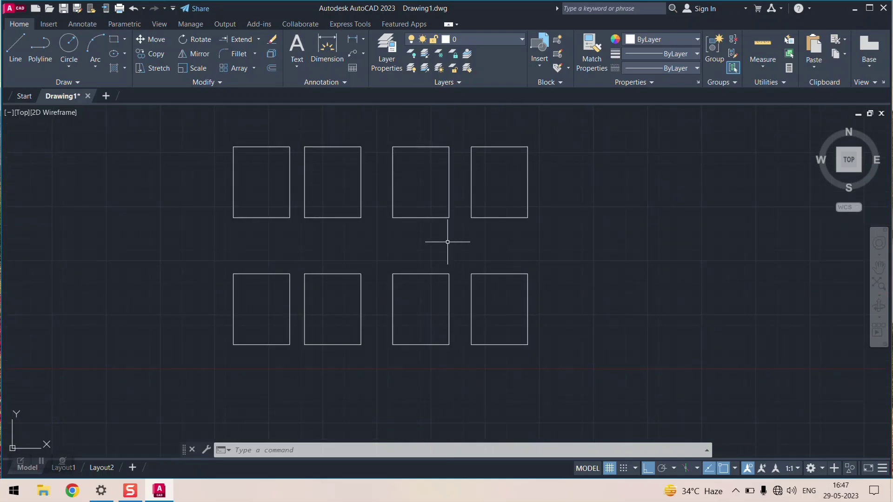
scroll(435, 135, "up", 4)
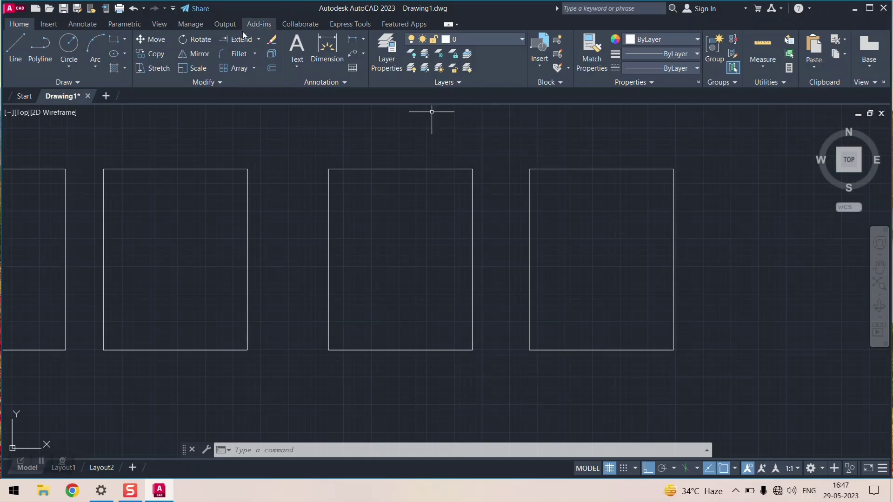
left_click(242, 56)
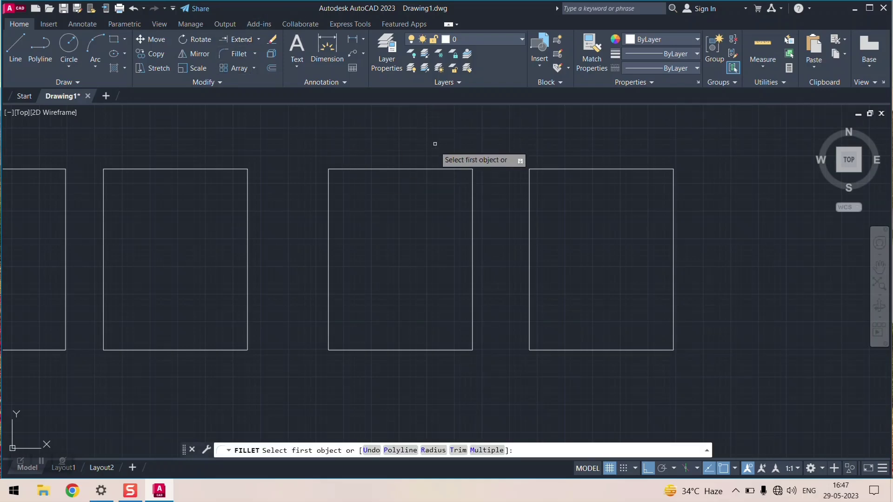
left_click(426, 169)
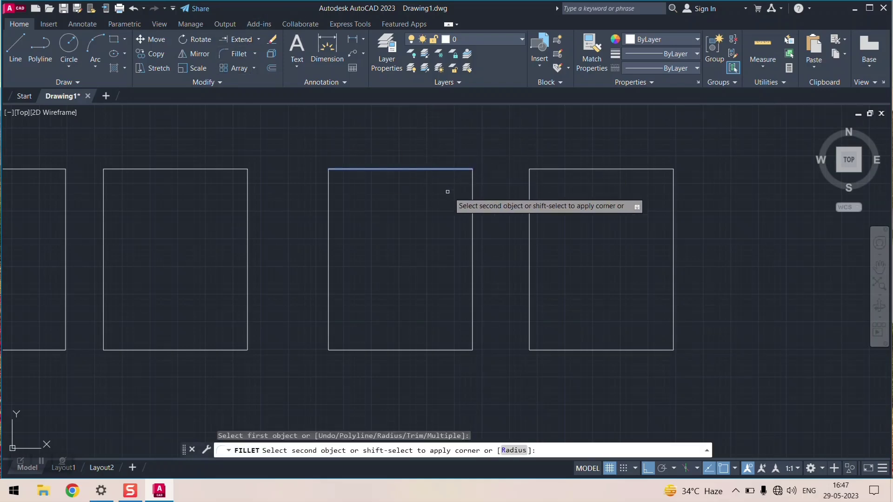
left_click(472, 200)
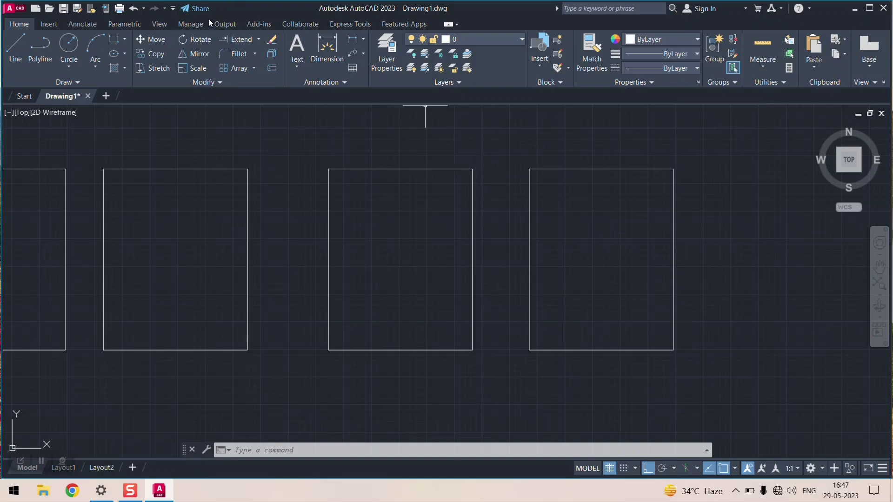
Fillet the upper-right corner of the second rectangle from the right with a radius of 15
left_click(239, 55)
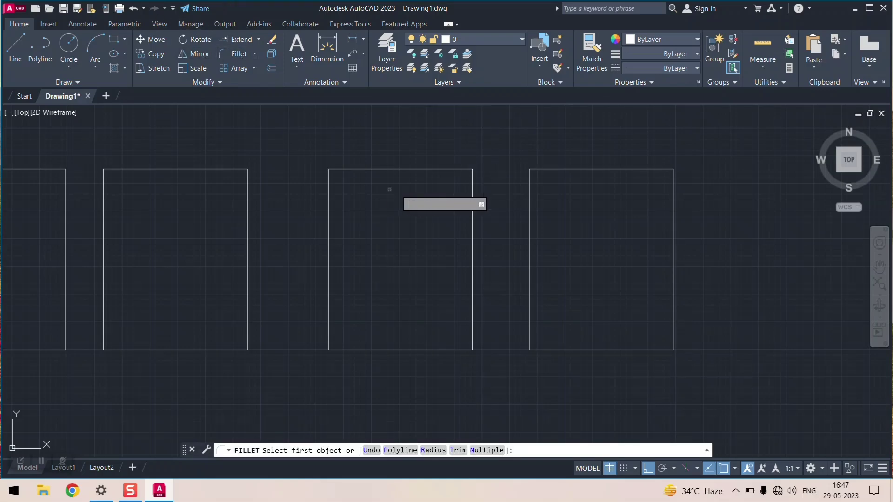
left_click(402, 169)
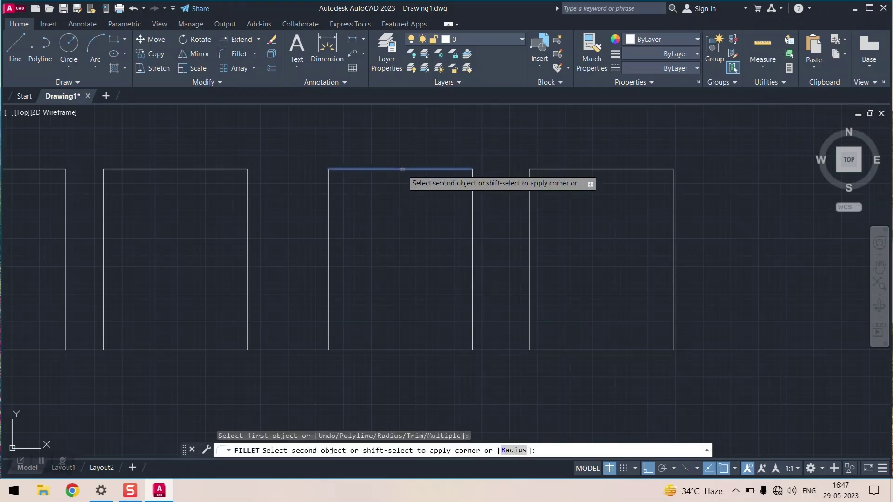
left_click(514, 451)
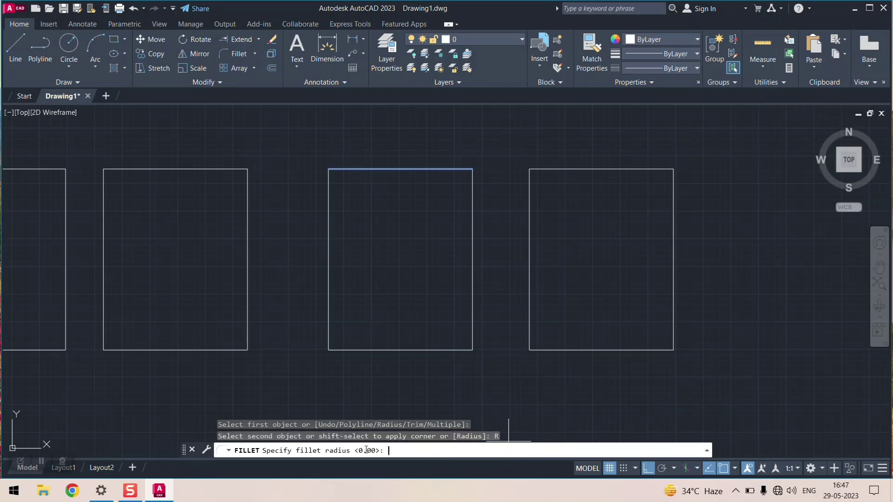
type("15")
key("Return")
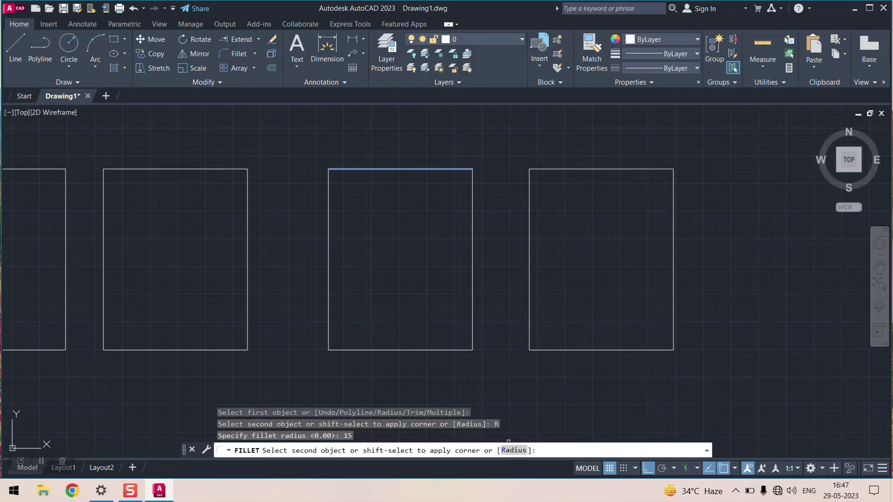
left_click(472, 211)
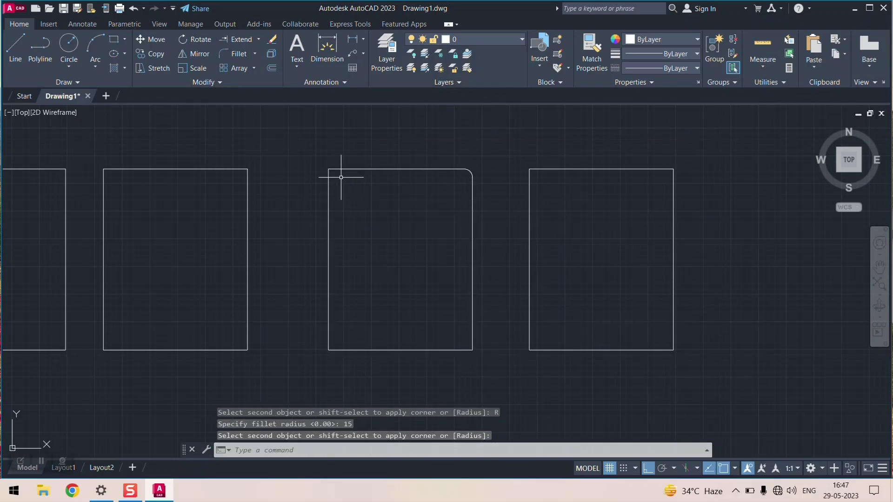
Fillet the upper-left corner of the same rectangle with the same radius of 15
left_click(357, 169)
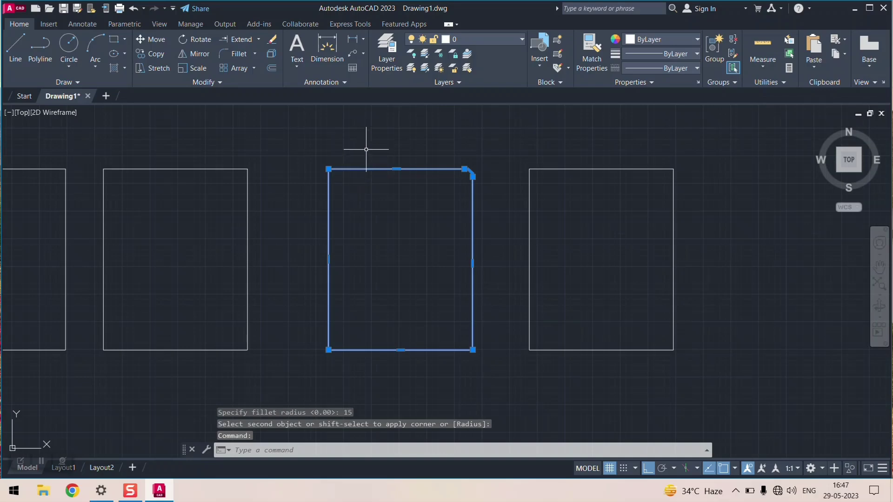
key("Escape")
left_click(237, 53)
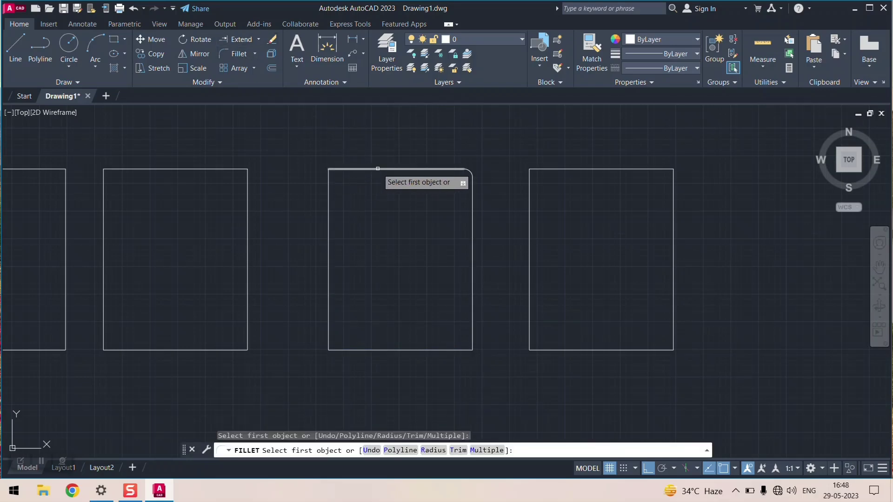
left_click(374, 169)
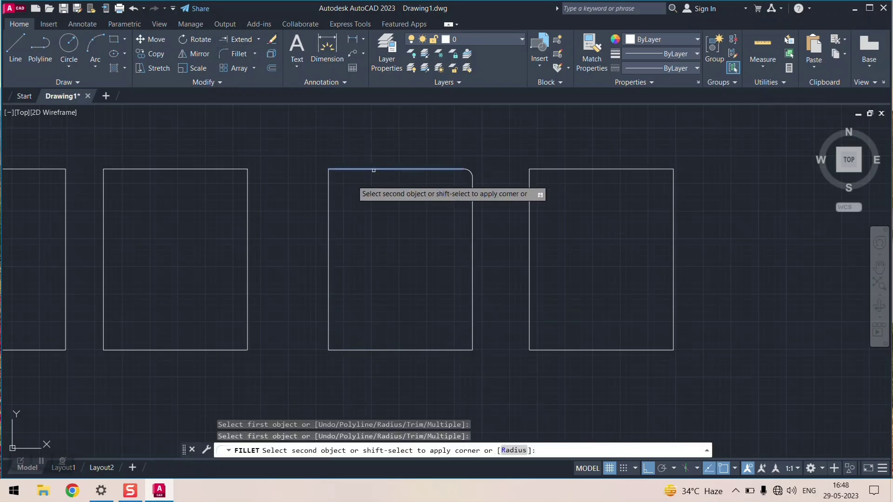
left_click(328, 200)
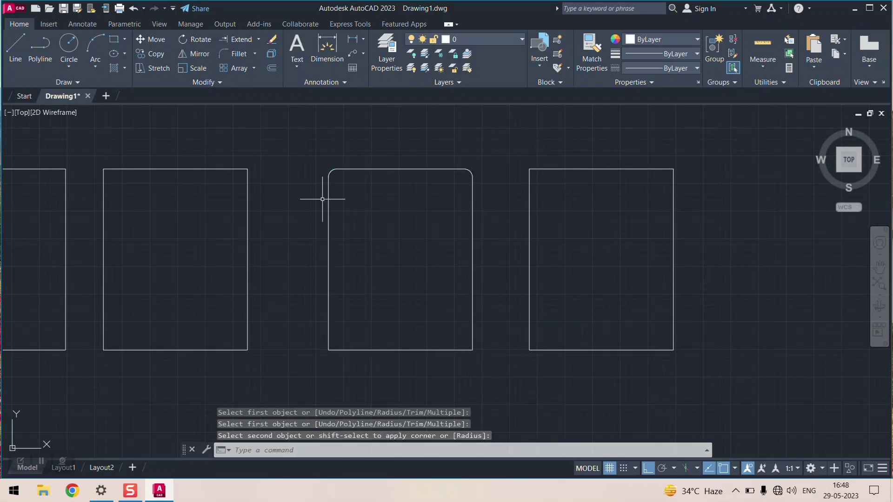
Repeat the radius 15 fillet on the lower-left and lower-right corners of the partly rounded rectangle
right_click(276, 147)
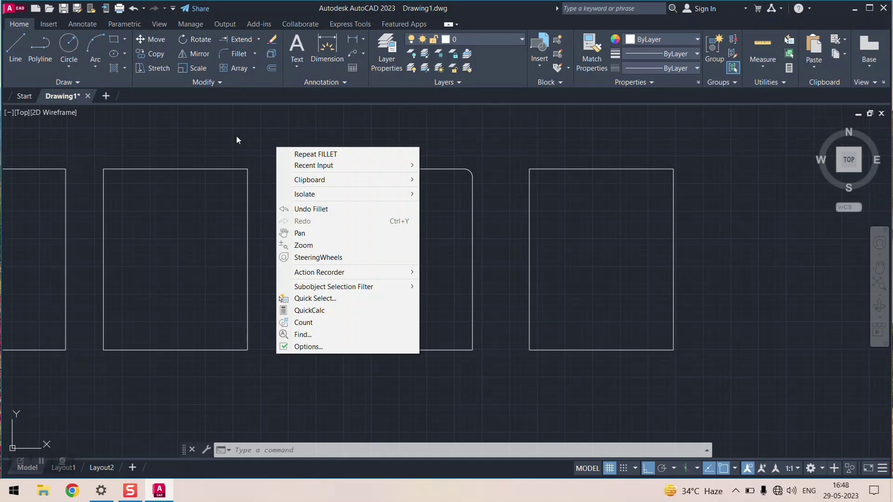
left_click(316, 154)
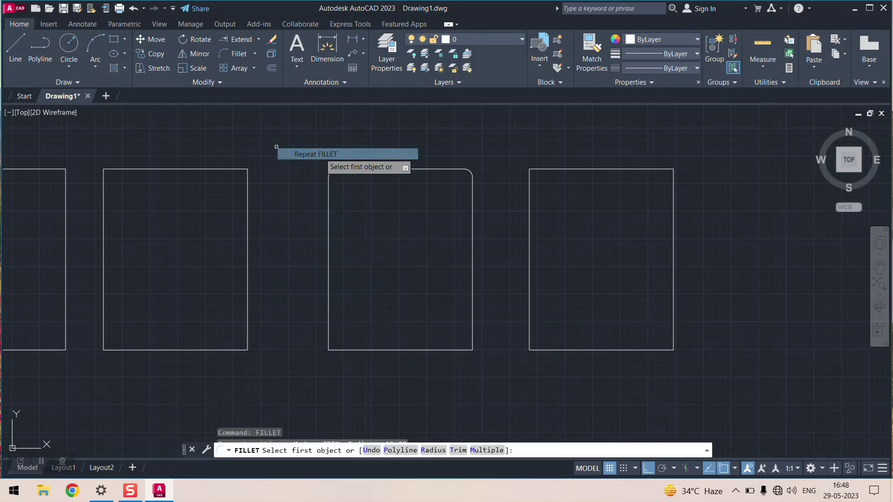
left_click(329, 324)
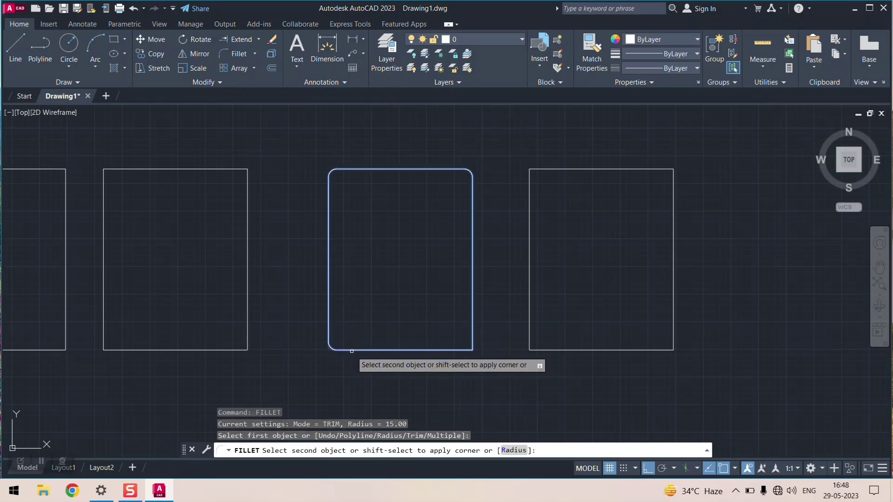
left_click(357, 350)
right_click(385, 257)
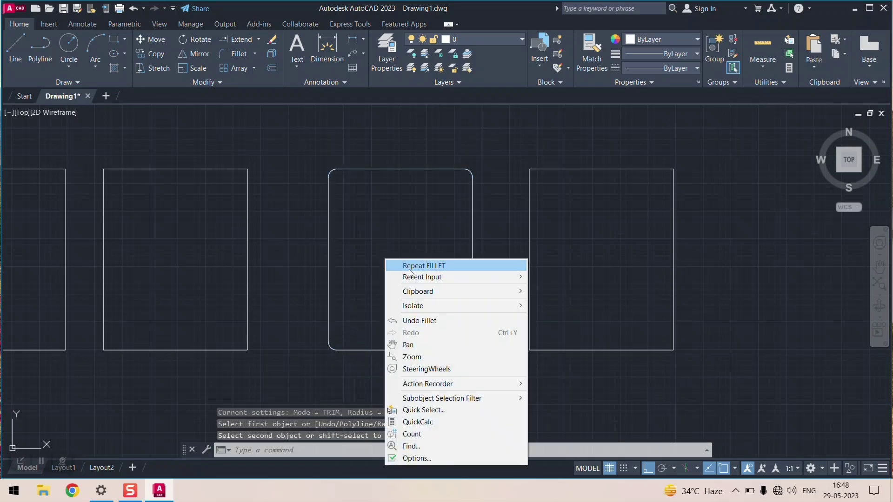
left_click(404, 263)
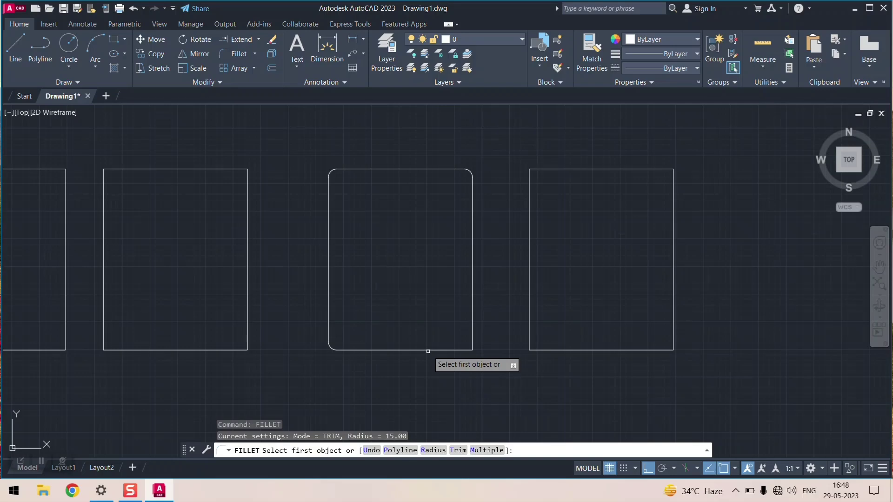
left_click(428, 350)
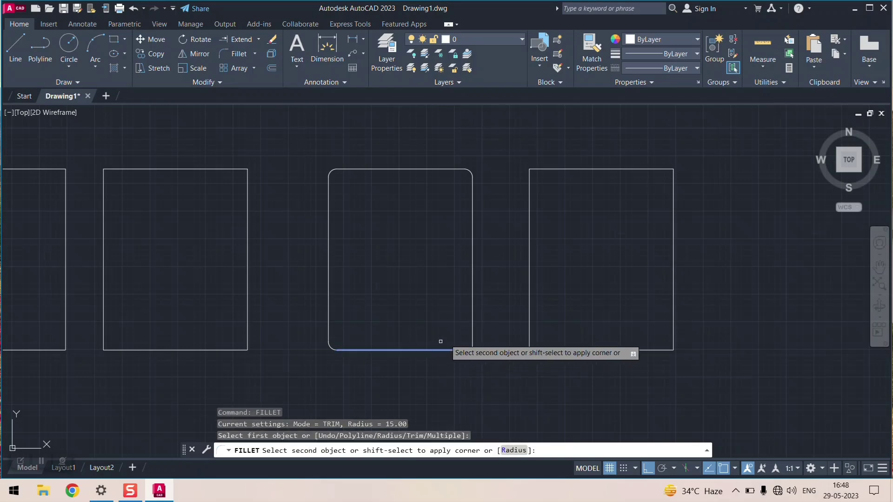
left_click(471, 303)
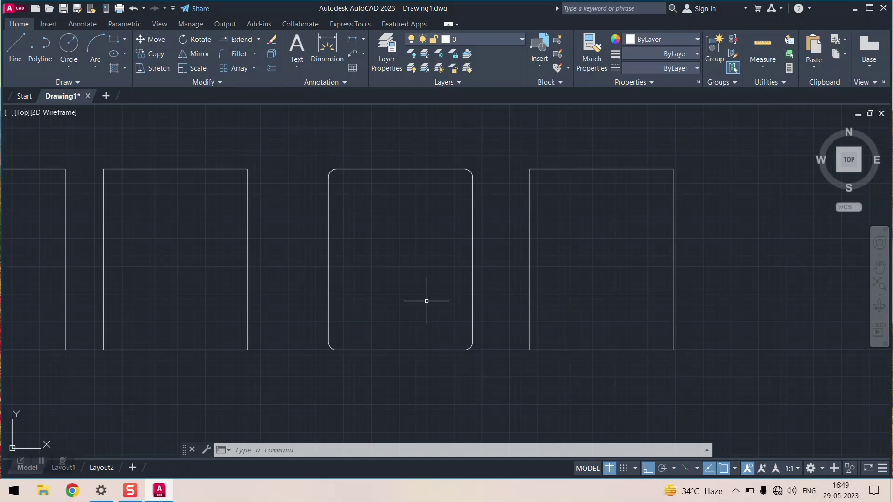
Try to chamfer the upper-right corner of the rightmost rectangle without setting chamfer distances
left_click(255, 54)
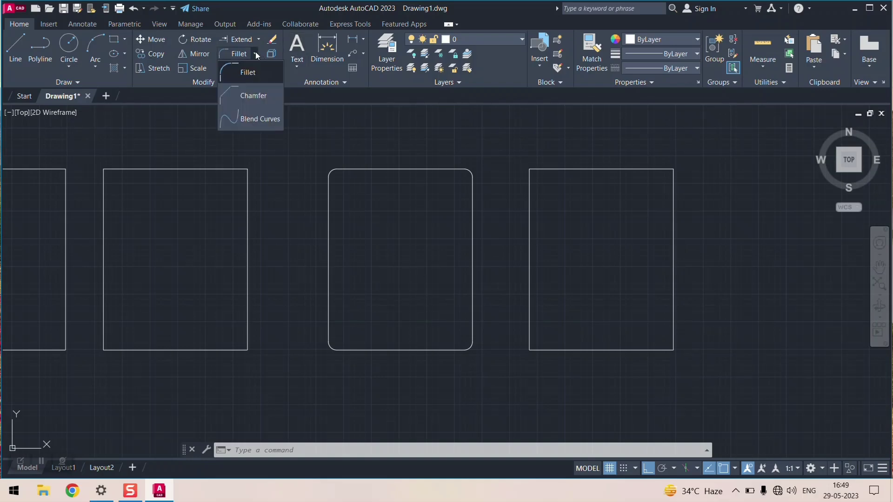
left_click(258, 95)
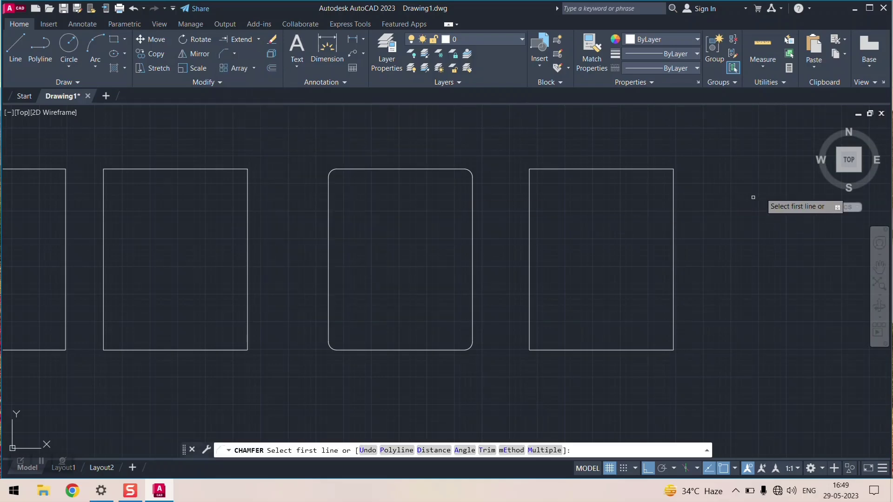
scroll(744, 190, "up", 4)
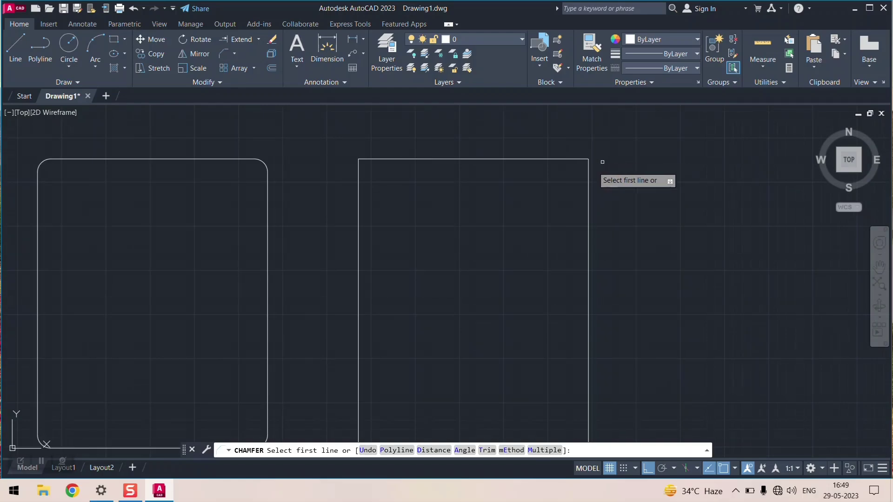
left_click(521, 159)
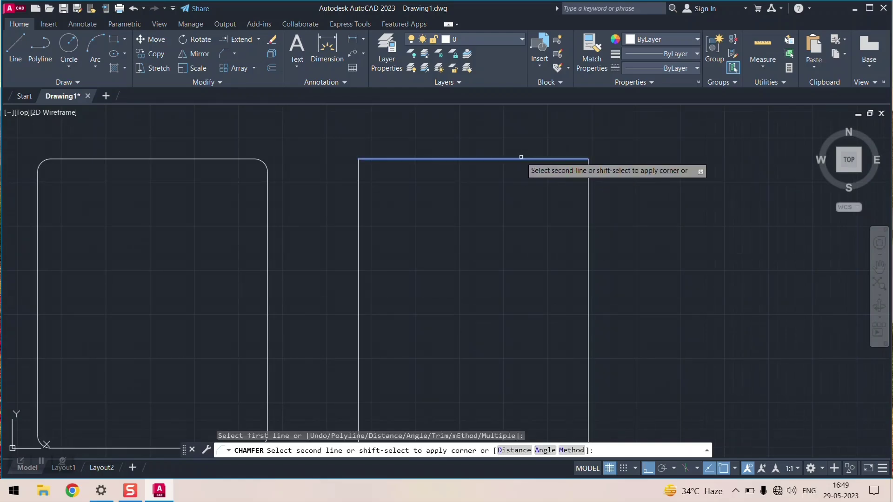
left_click(587, 253)
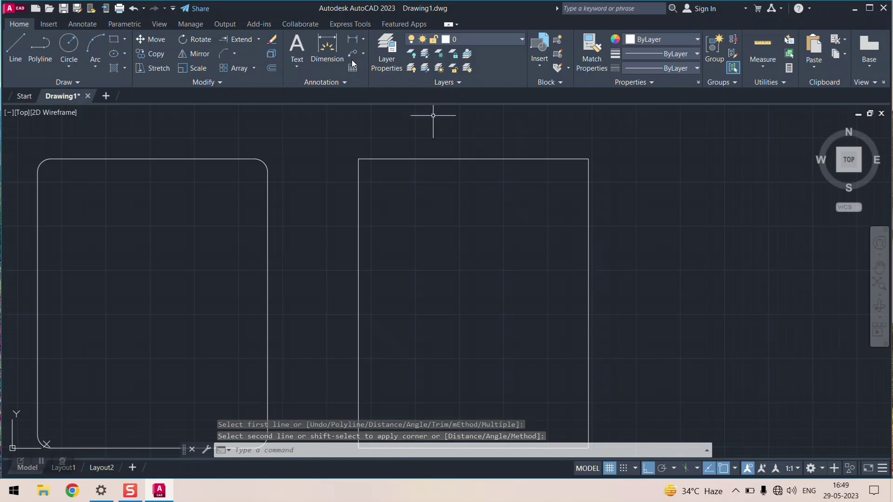
Chamfer the upper-right corner of the rightmost rectangle with first and second distances of 10, and inspect the corner up close
left_click(234, 53)
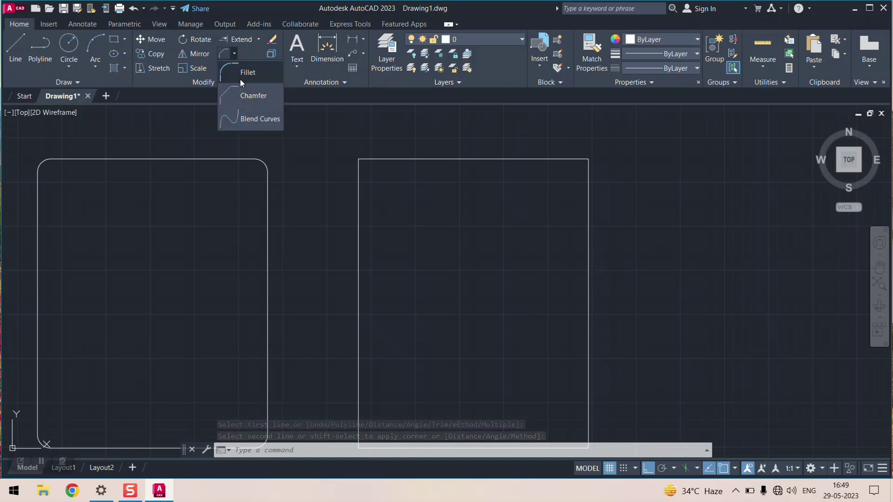
left_click(259, 97)
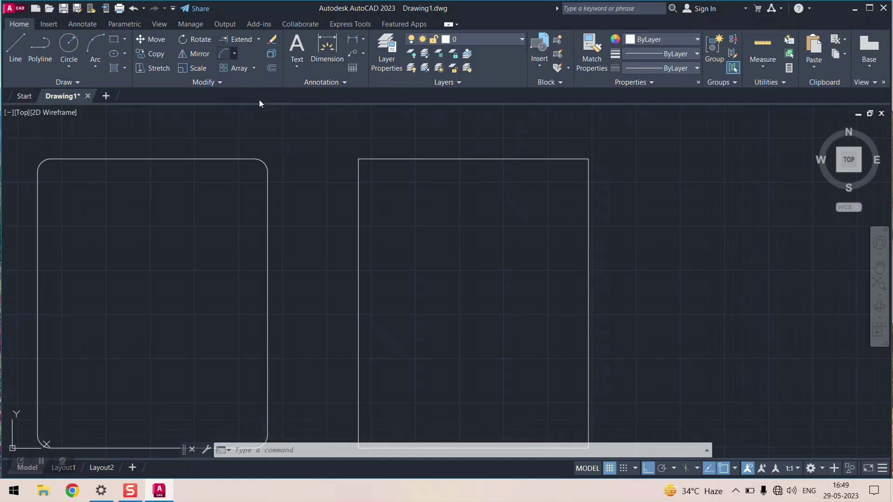
left_click(478, 159)
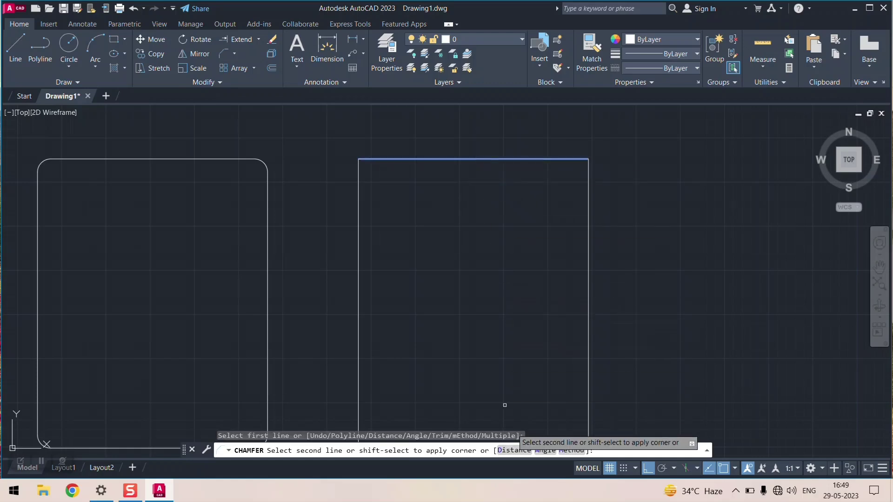
left_click(525, 449)
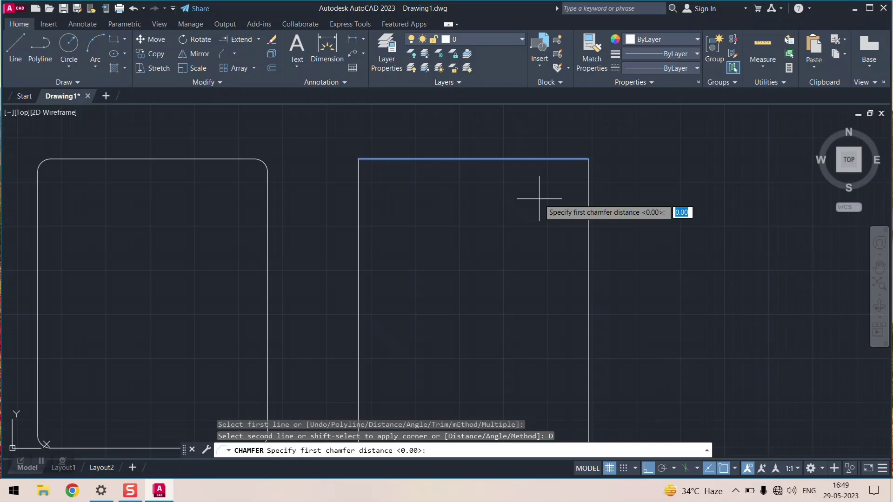
left_click(452, 455)
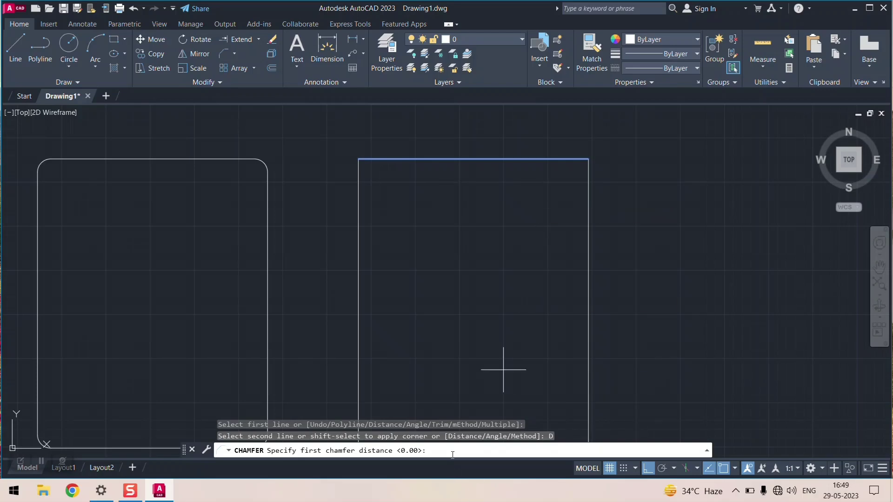
type("10")
key("Return")
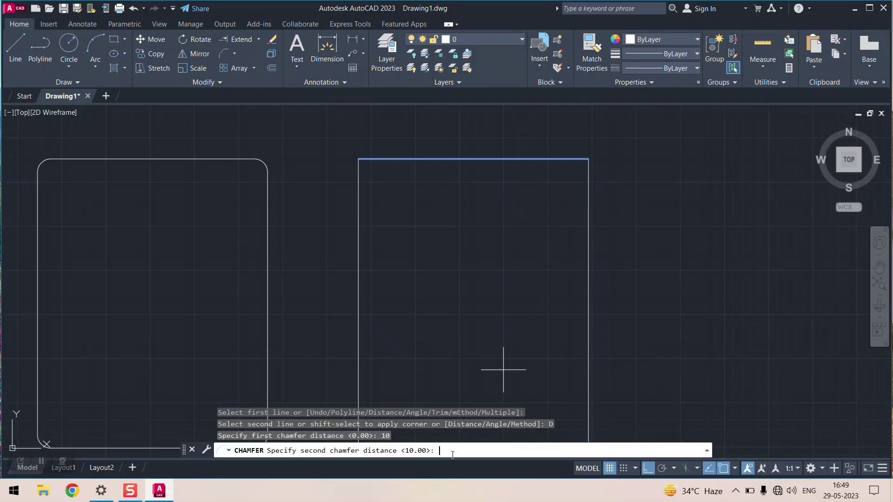
type("10")
key("Return")
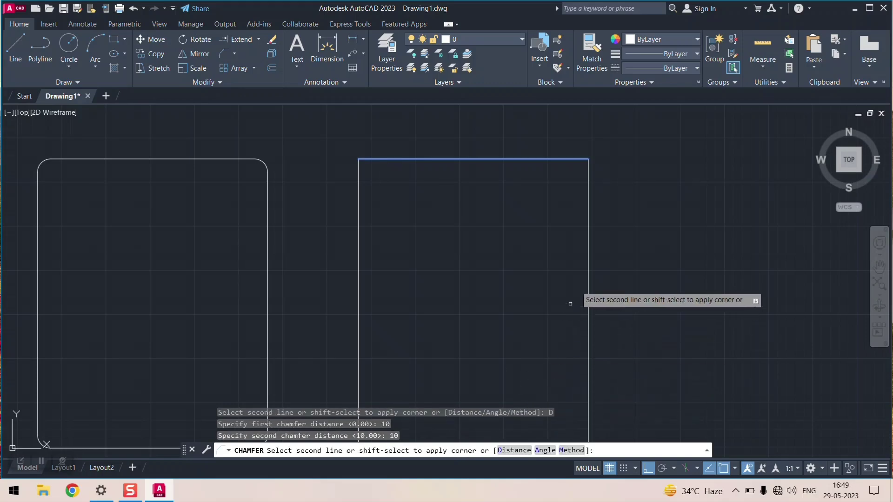
left_click(590, 244)
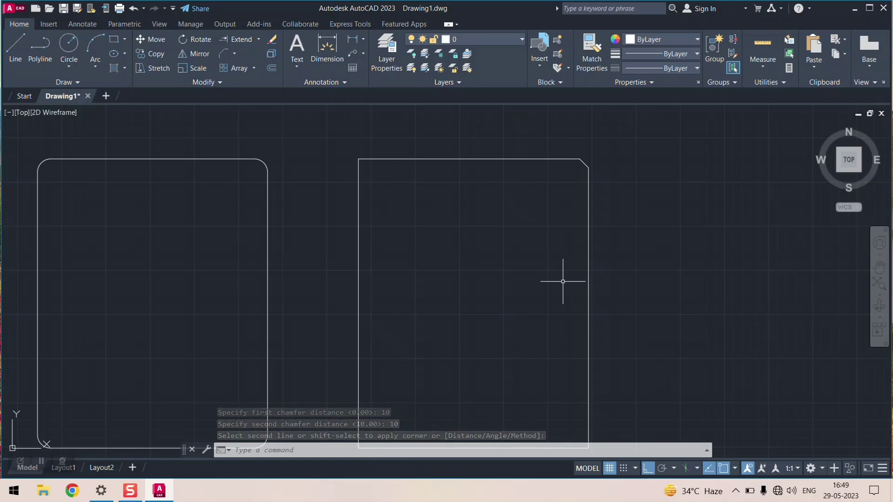
scroll(617, 158, "up", 8)
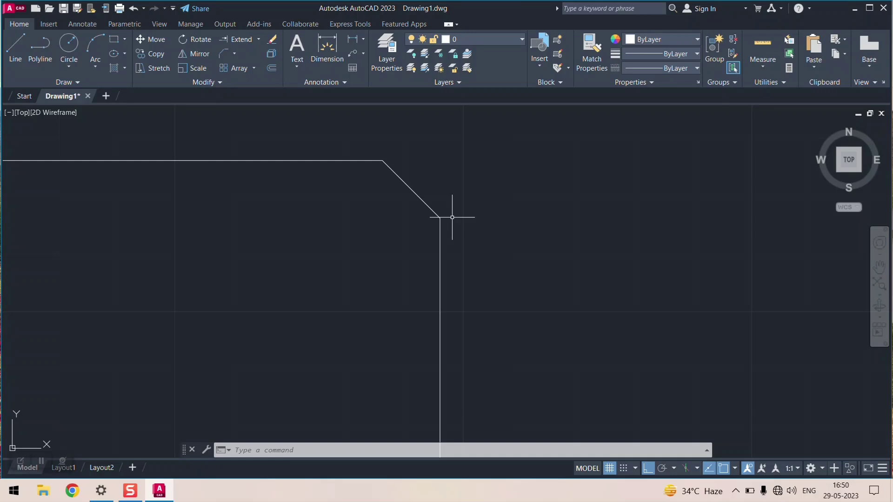
Chamfer the upper-left corner of the rightmost rectangle with the same distances of 10
scroll(548, 124, "down", 8)
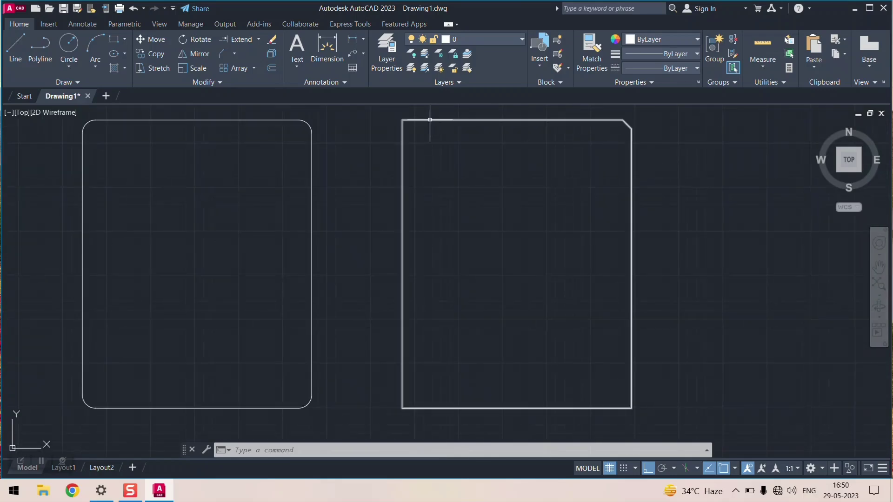
right_click(367, 141)
left_click(409, 147)
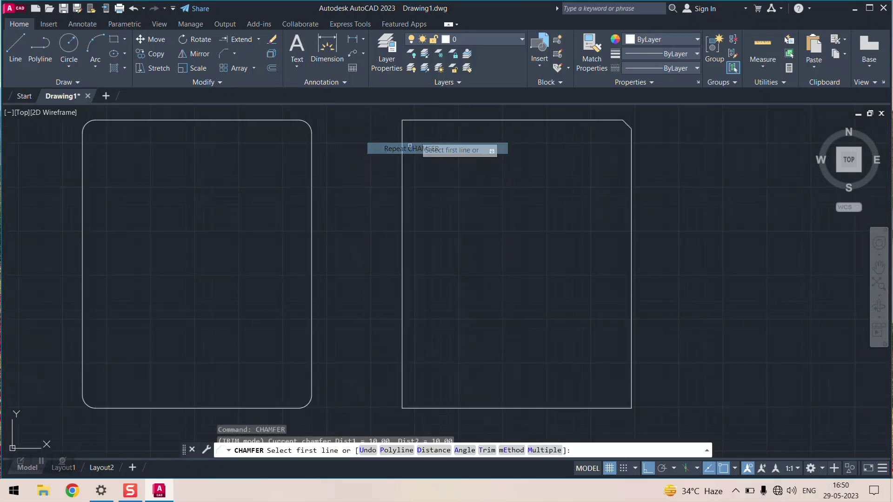
left_click(418, 121)
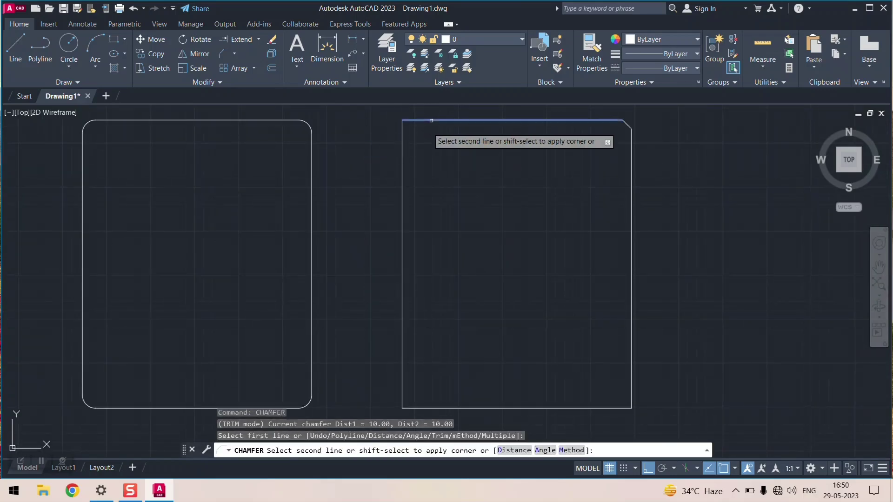
left_click(404, 150)
scroll(372, 235, "down", 4)
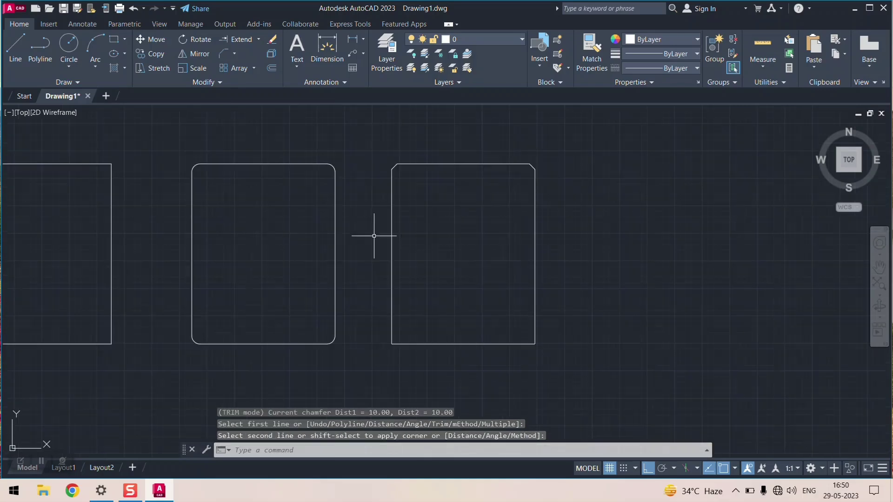
Chamfer the lower-left corner of the rightmost rectangle using the same distances of 10
scroll(418, 237, "up", 4)
right_click(419, 238)
left_click(456, 243)
scroll(390, 251, "down", 2)
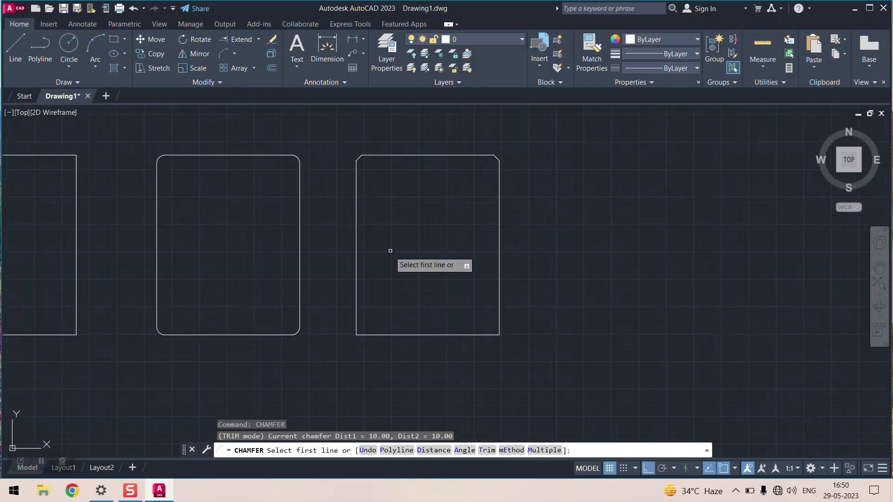
left_click(357, 291)
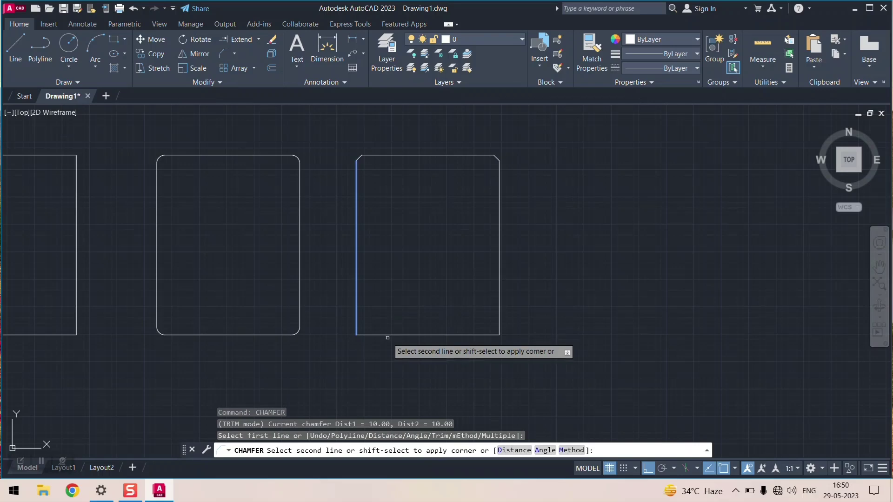
left_click(387, 336)
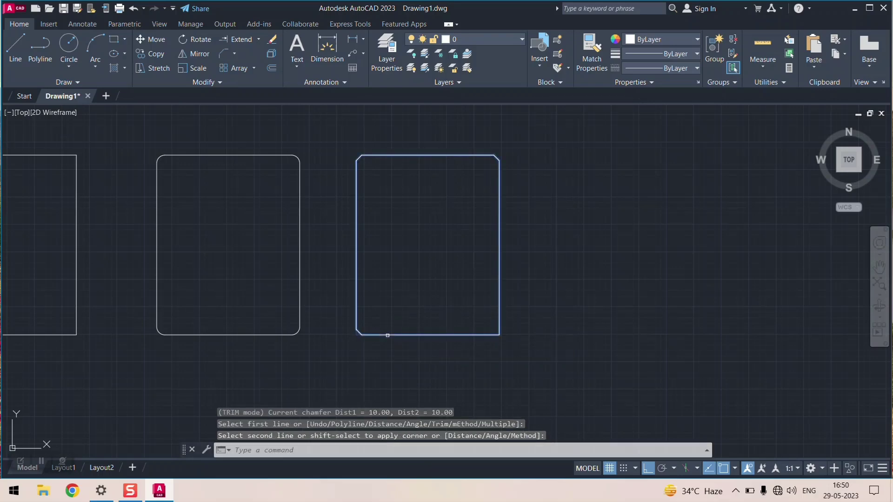
Chamfer the remaining lower-right corner of the rightmost rectangle with distances of 10, and end the command
right_click(484, 239)
left_click(495, 244)
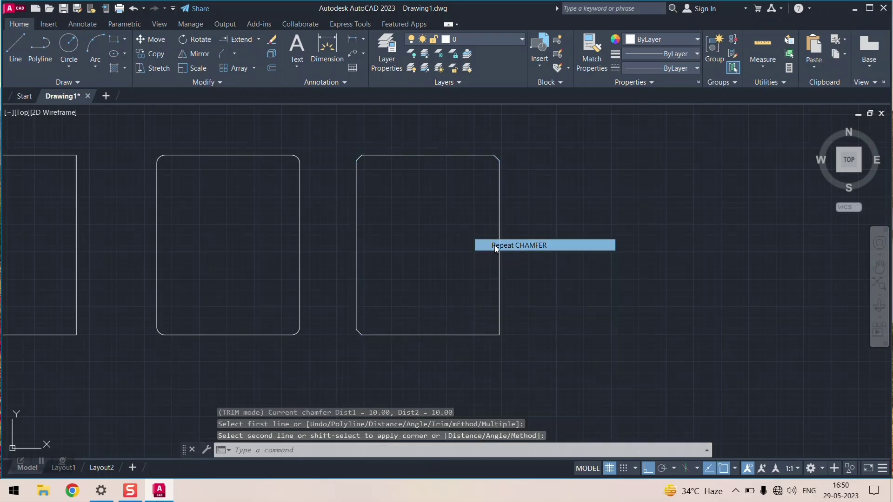
left_click(466, 336)
left_click(499, 296)
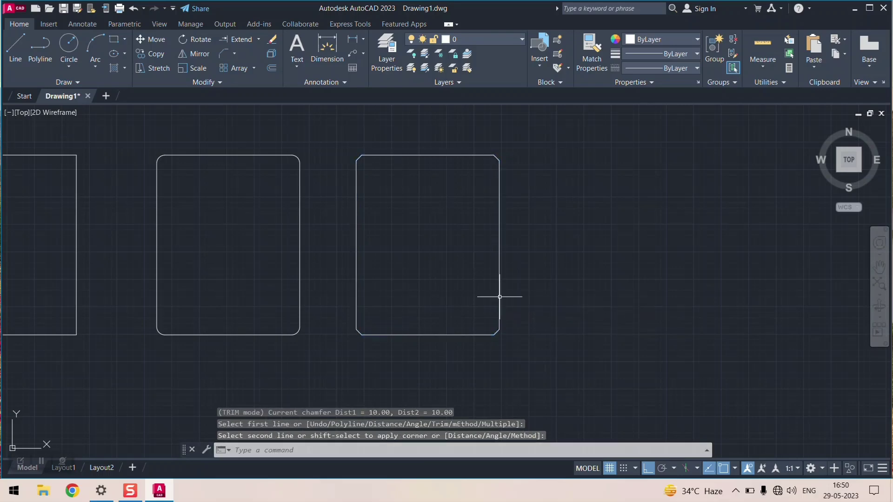
key("Return")
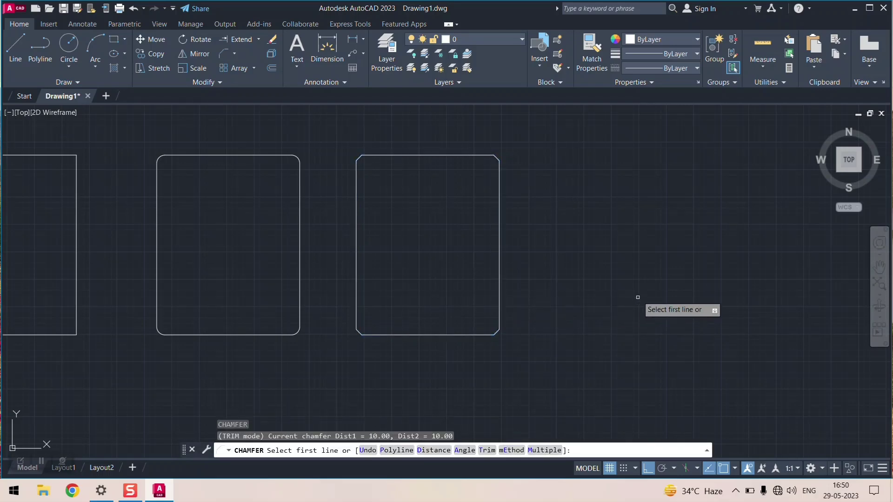
key("Escape")
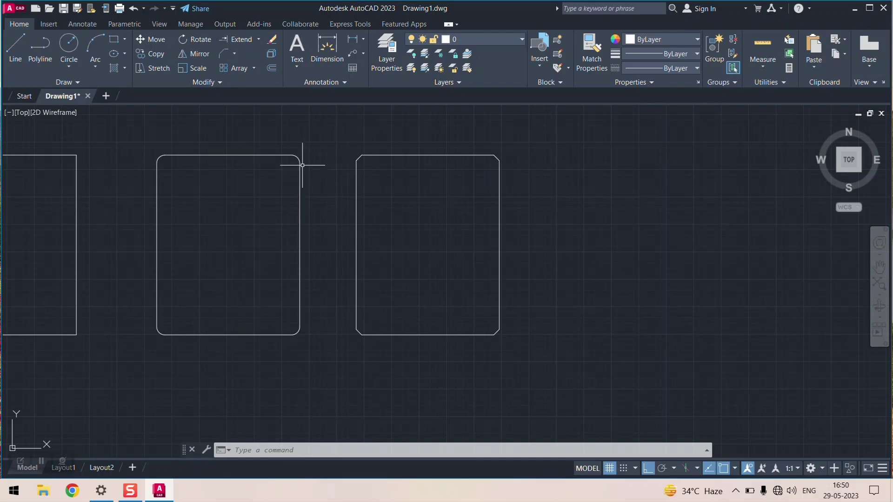
Add a vertical linear dimension to the left edge of the leftmost rectangle, placing the dimension line outside the rectangle
scroll(409, 170, "down", 4)
scroll(160, 183, "up", 4)
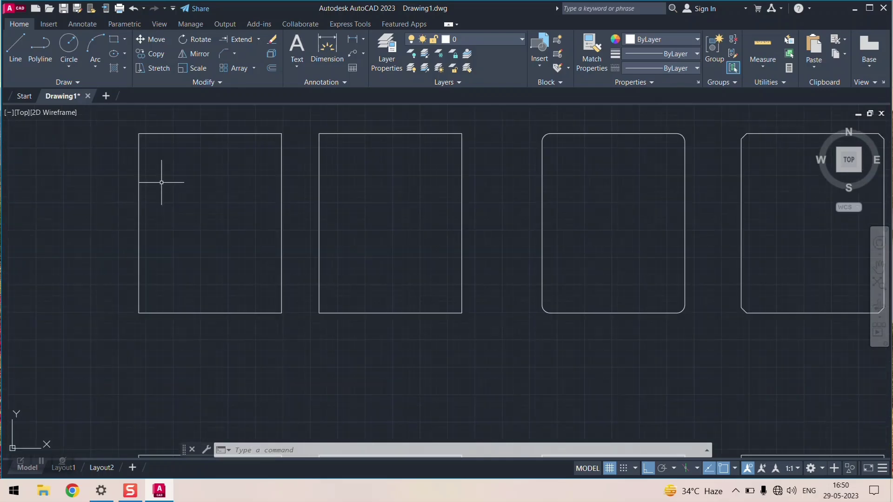
scroll(267, 189, "down", 2)
scroll(202, 208, "up", 4)
scroll(237, 211, "down", 2)
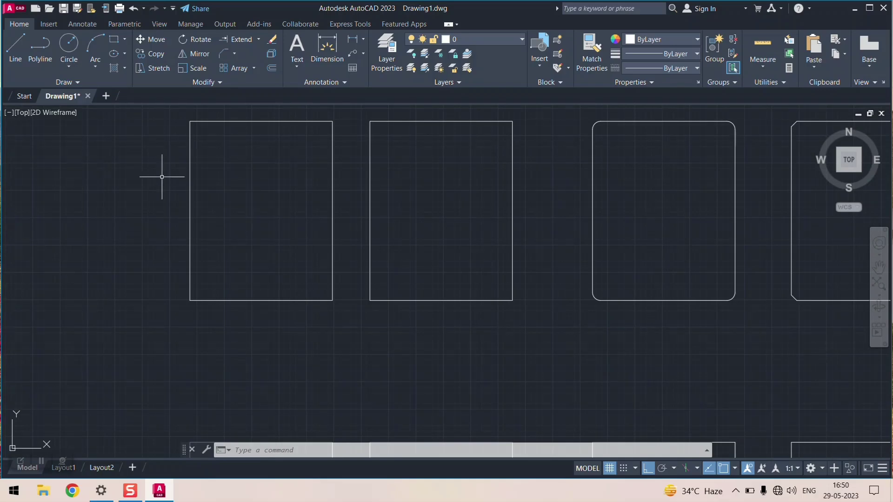
left_click(364, 40)
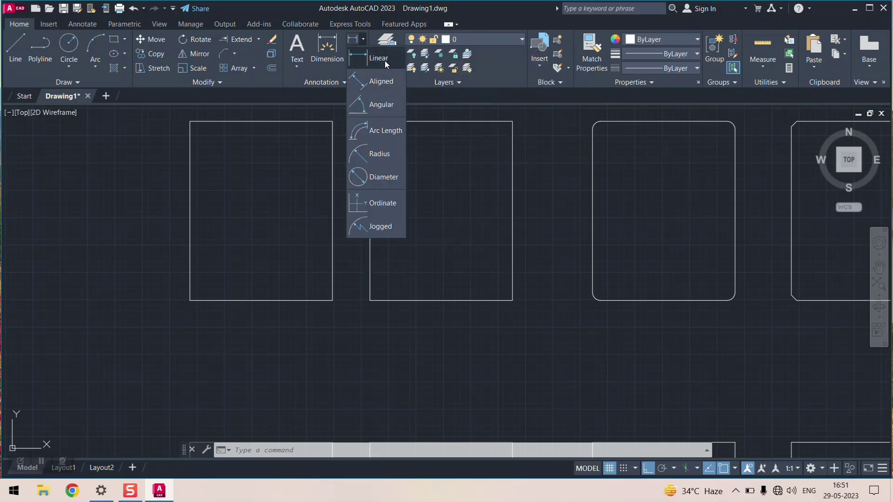
left_click(326, 80)
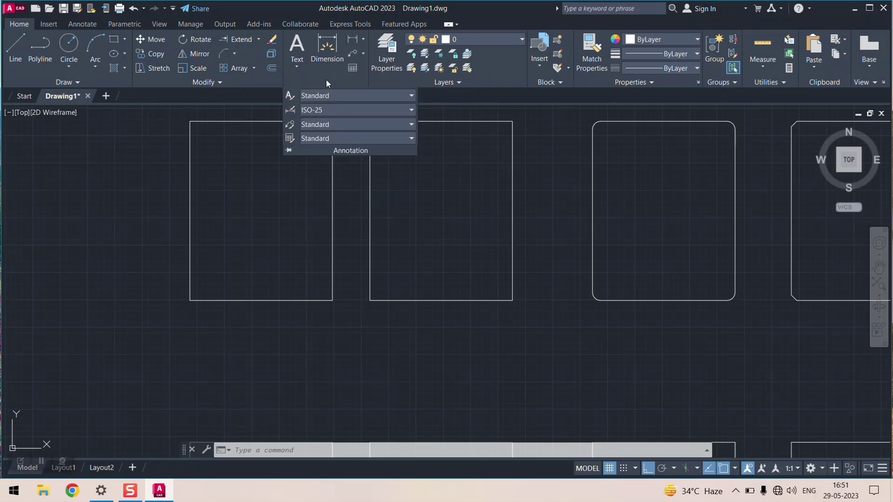
left_click(363, 40)
left_click(375, 57)
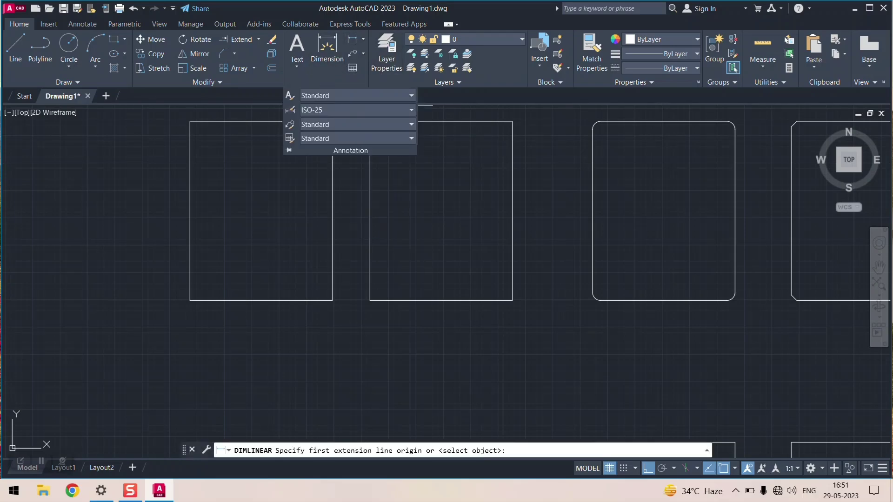
left_click(190, 121)
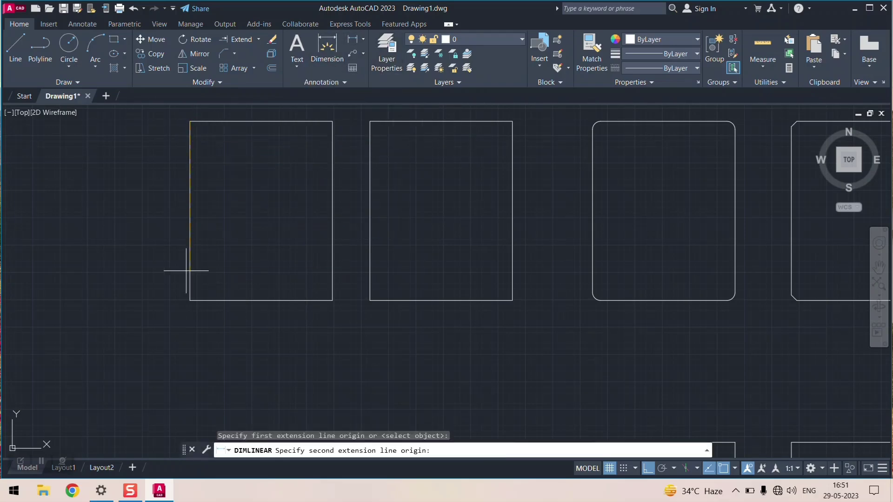
left_click(190, 301)
left_click(124, 289)
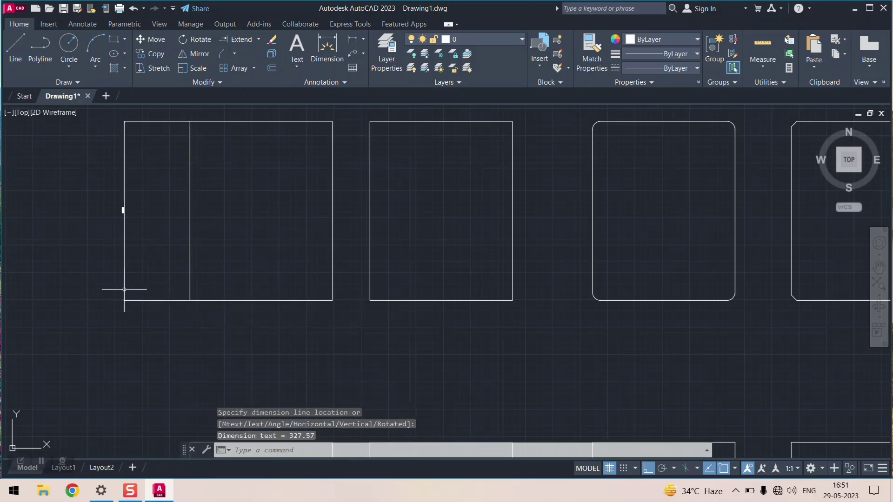
Examine the size and legibility of the new vertical dimension's text relative to the rectangles
scroll(99, 213, "up", 6)
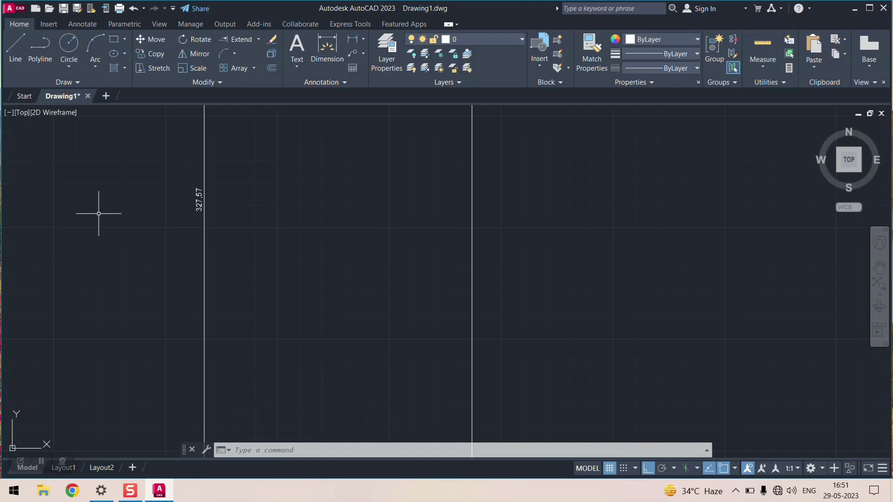
scroll(139, 215, "down", 6)
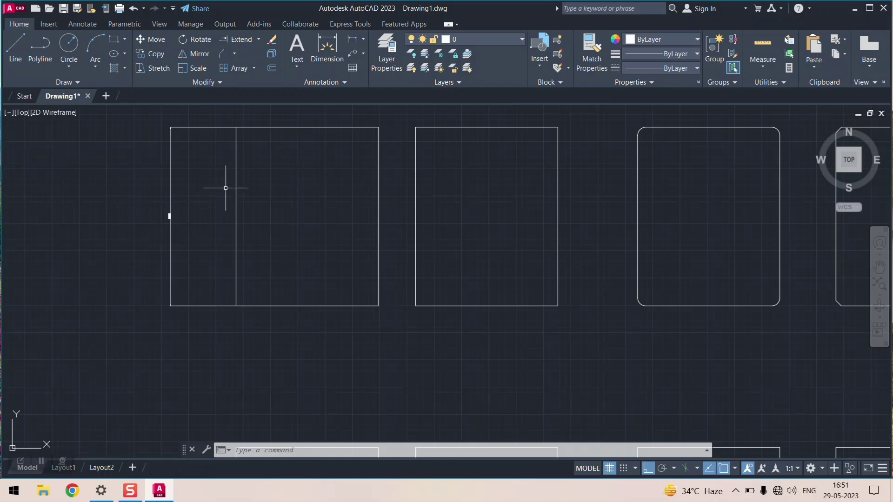
scroll(268, 160, "down", 2)
scroll(263, 140, "up", 2)
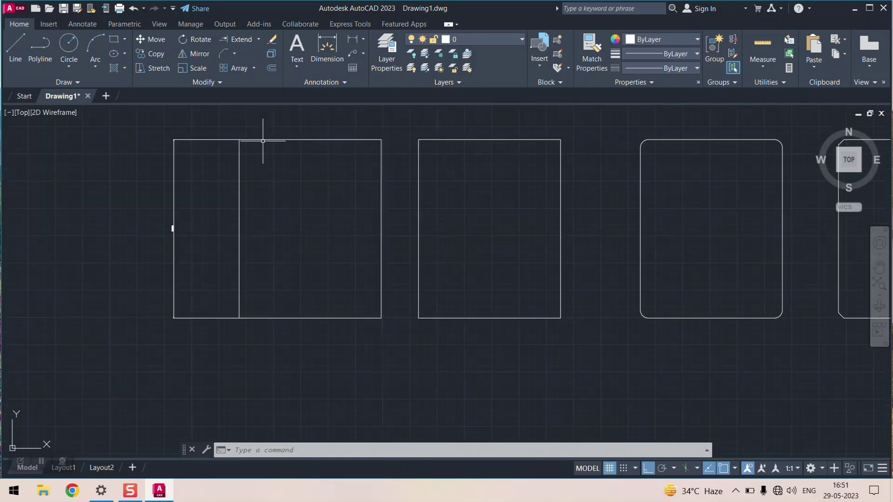
scroll(154, 216, "up", 8)
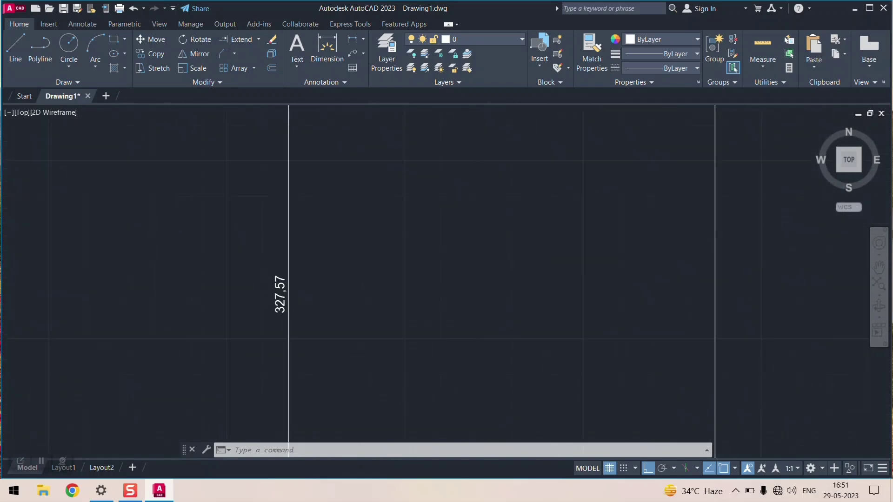
scroll(371, 360, "down", 2)
scroll(314, 334, "down", 5)
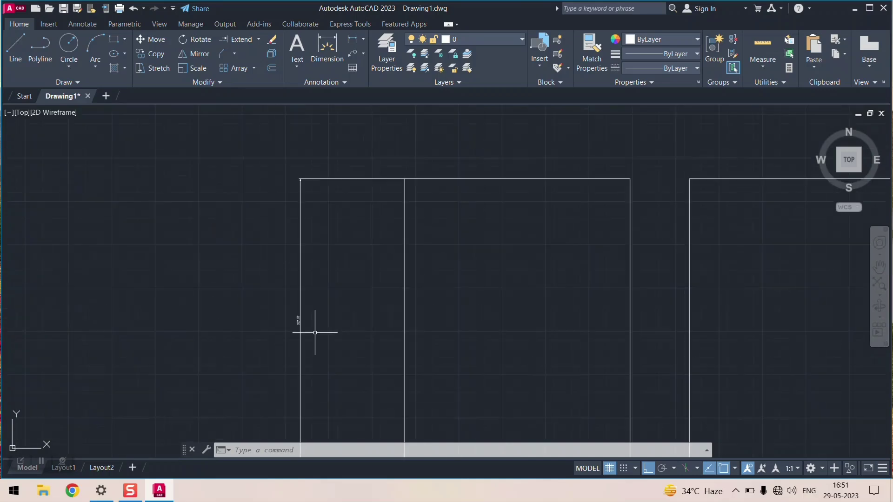
scroll(271, 283, "up", 2)
scroll(273, 278, "down", 1)
scroll(312, 332, "up", 2)
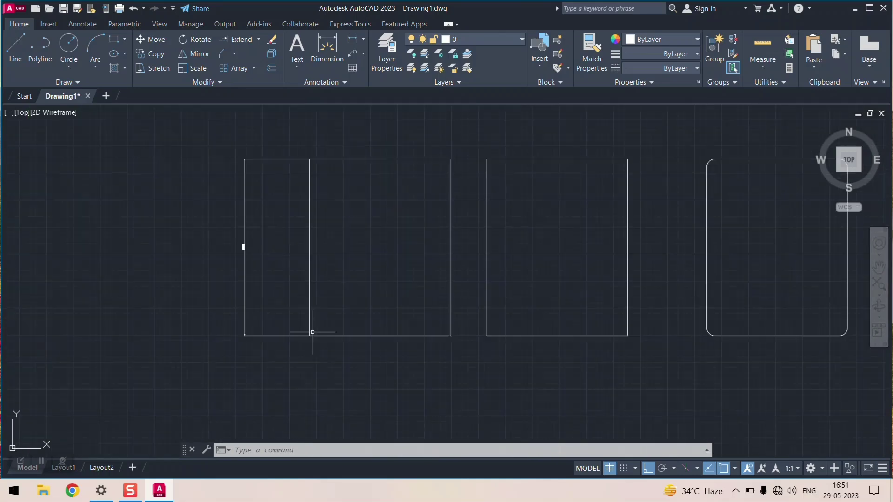
type("DIME")
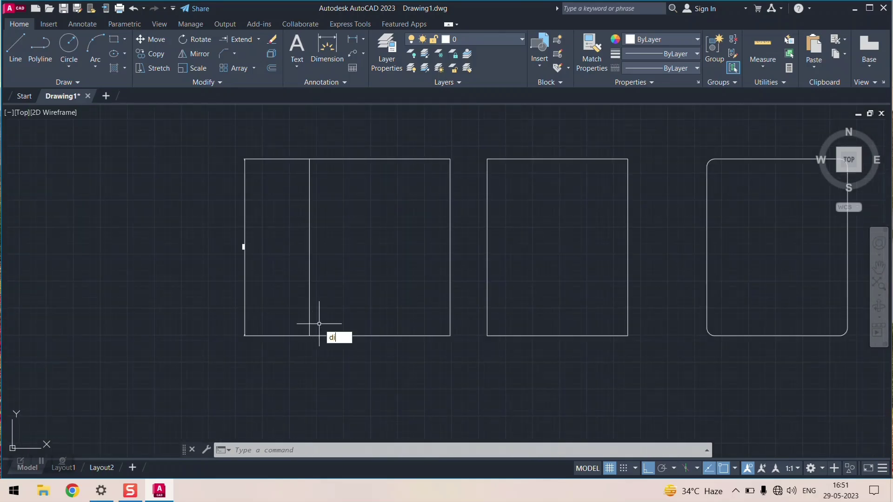
key("Return")
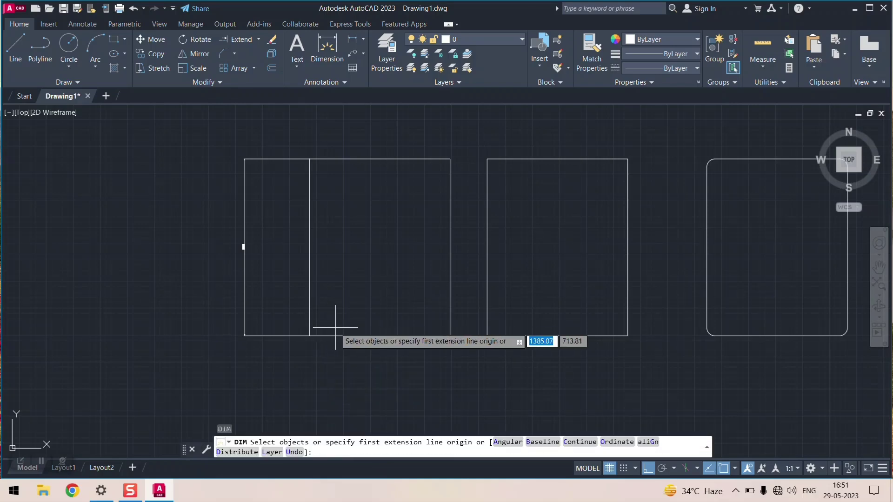
key("Escape")
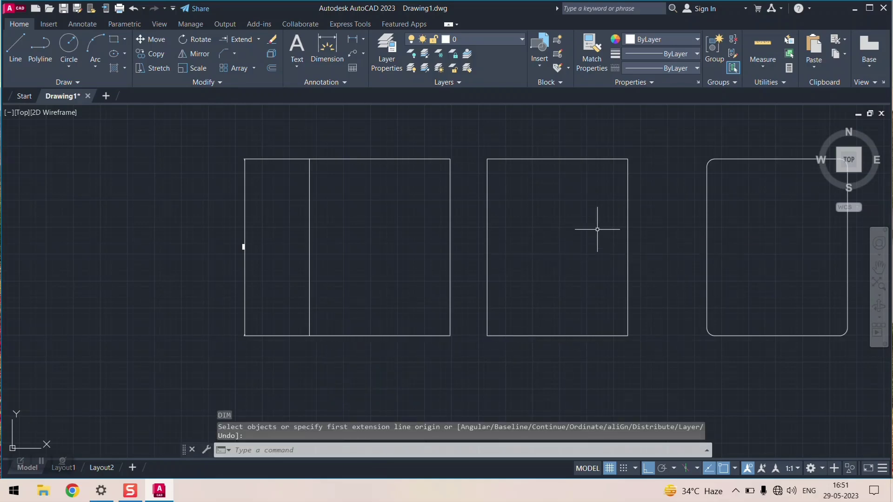
Modify the ISO-25 dimension style with DIMSTYLE, setting the overall scale for dimension features to 50
left_click(305, 451)
type("d")
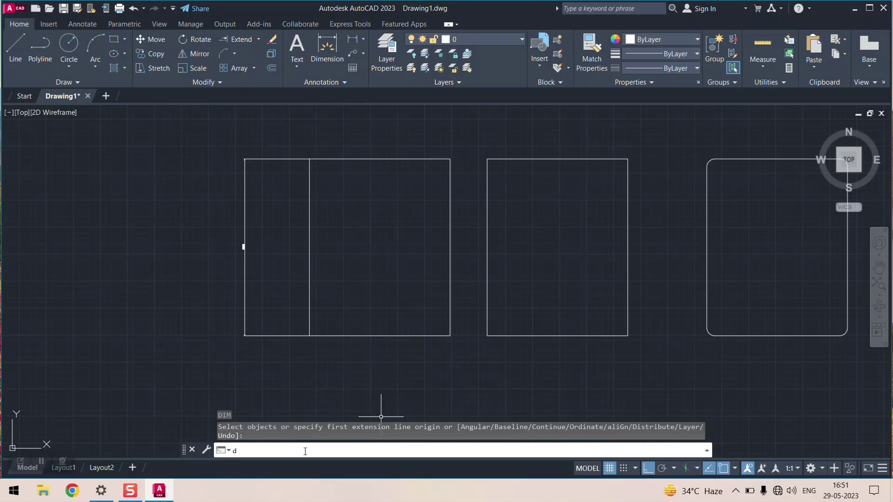
type("im")
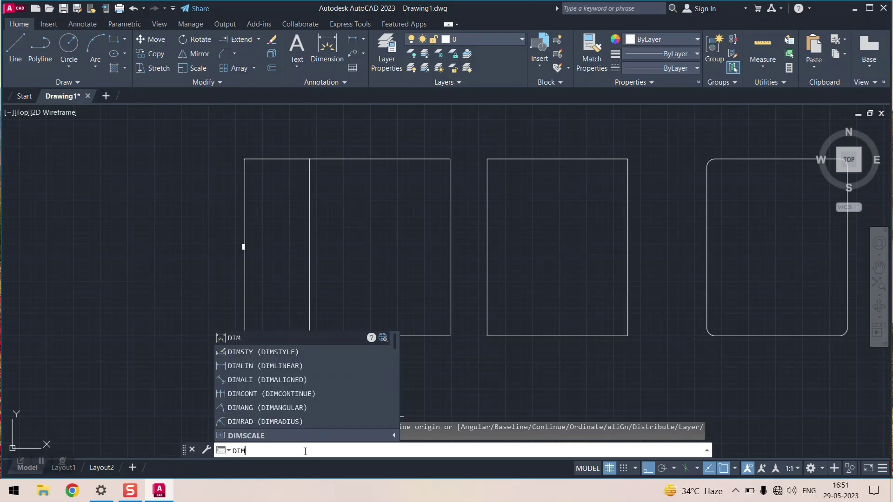
left_click(285, 355)
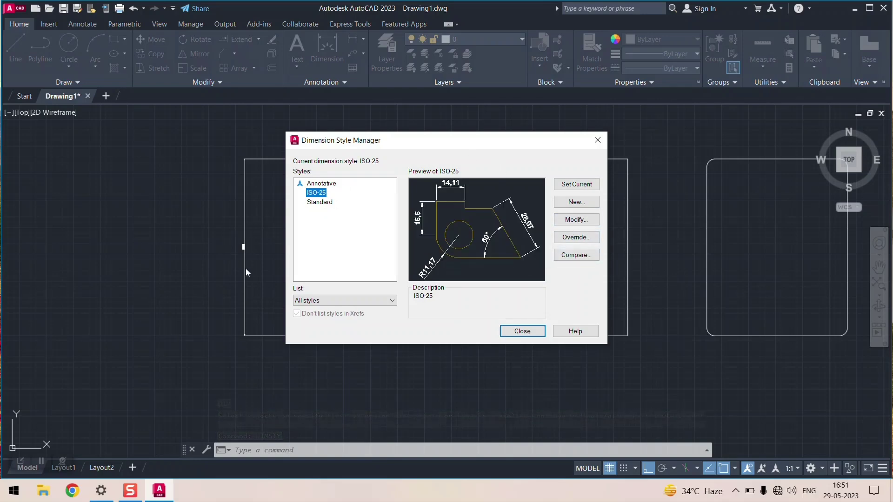
left_click(584, 220)
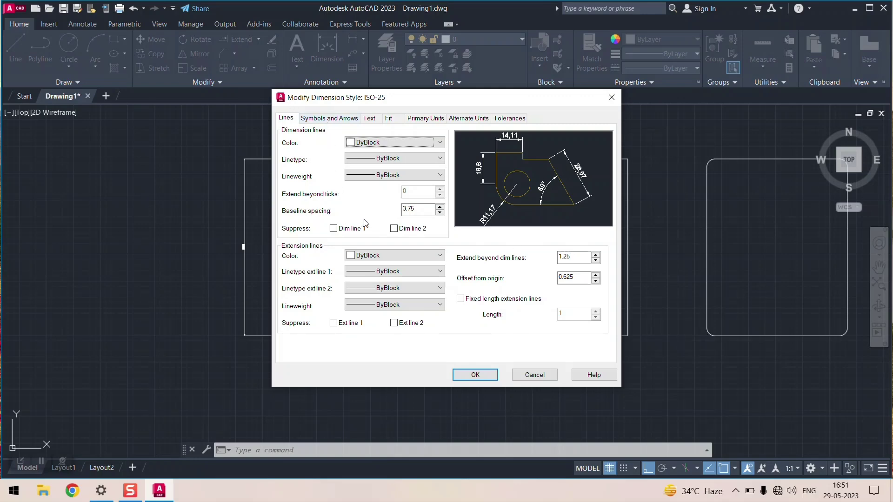
left_click(411, 160)
left_click(406, 162)
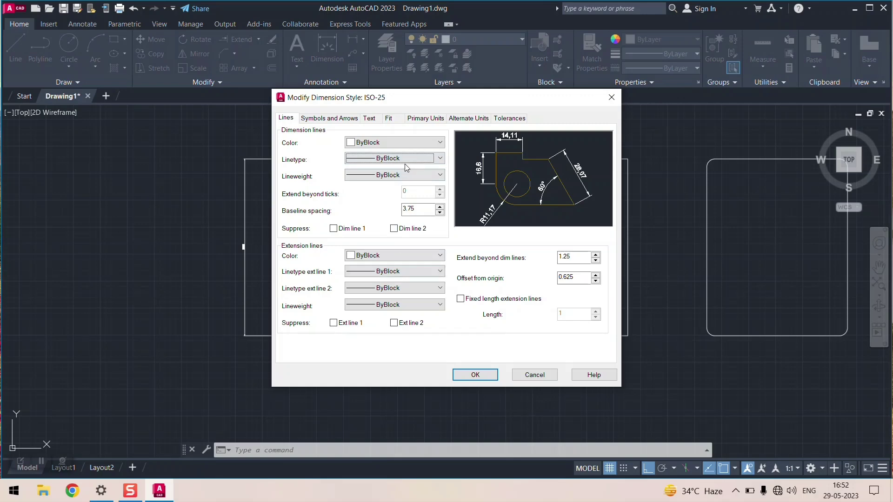
left_click(389, 119)
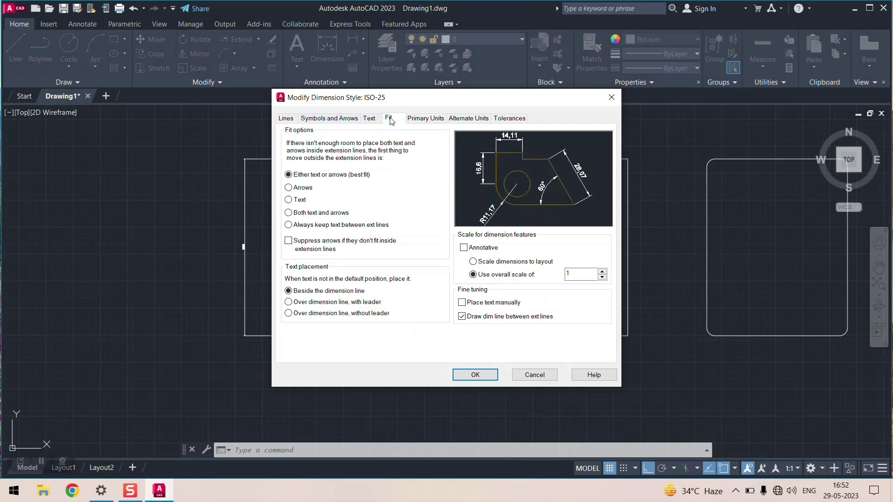
double_click(567, 275)
type("50")
left_click(493, 374)
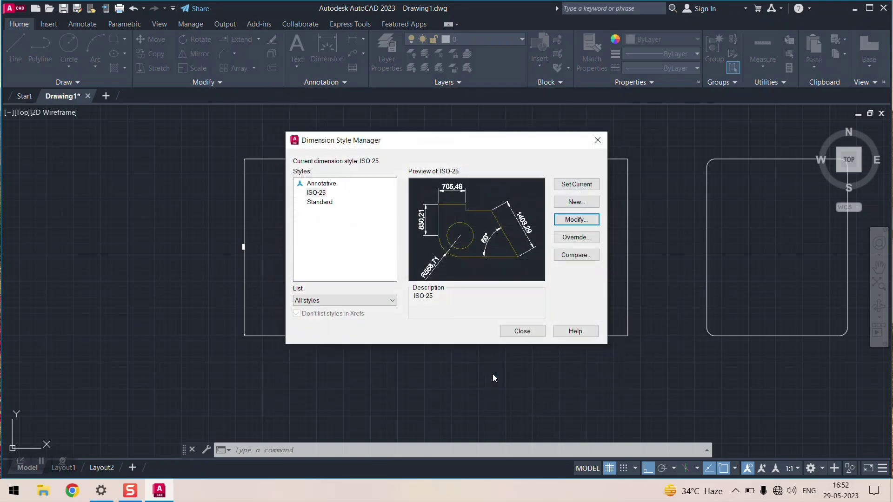
left_click(535, 331)
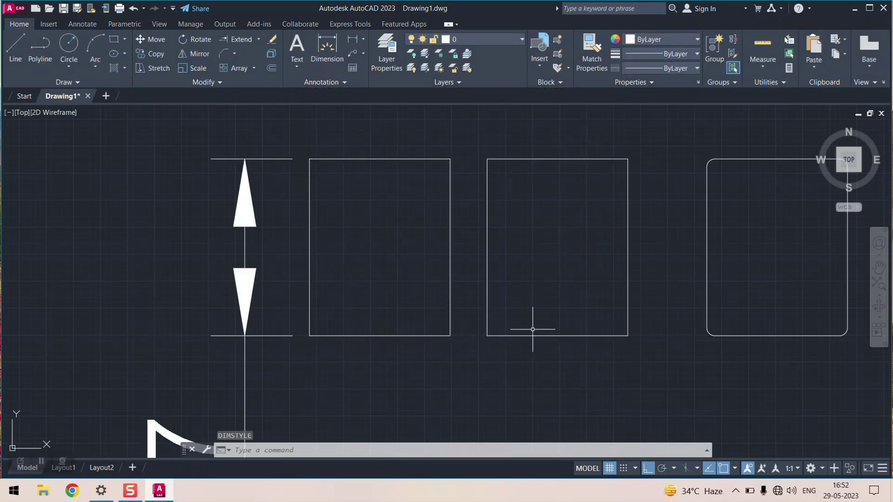
Modify the ISO-25 dimension style with DIMSTYLE, setting the overall scale for dimension features to 10
scroll(230, 228, "down", 4)
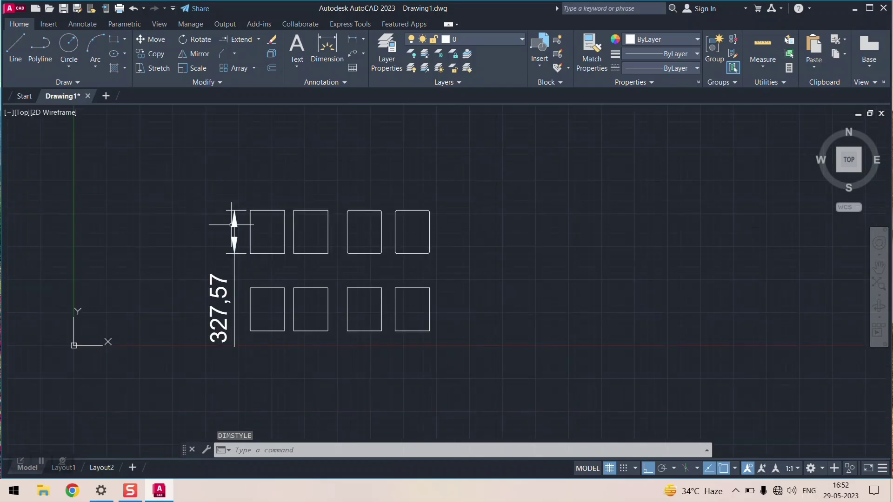
scroll(256, 232, "up", 2)
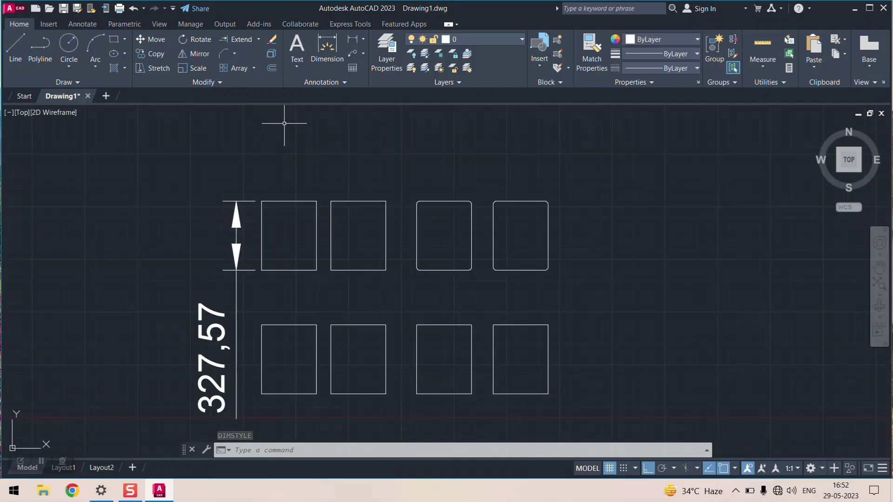
type("DIME")
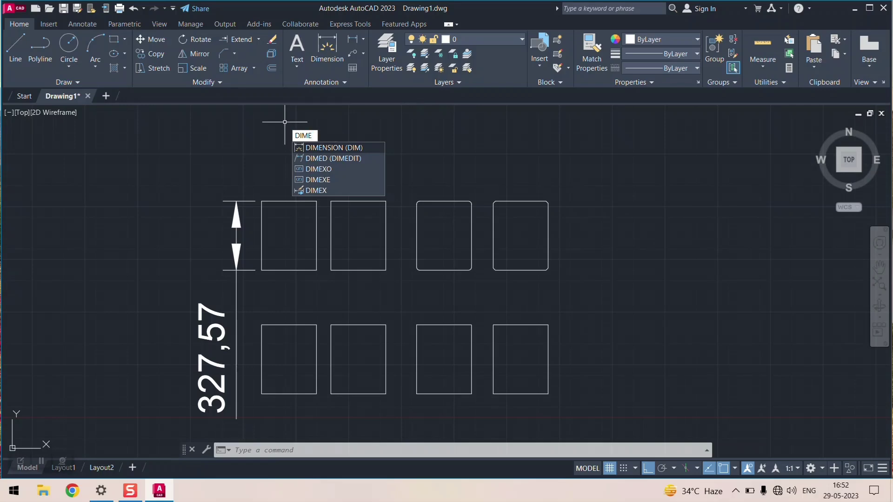
type("s")
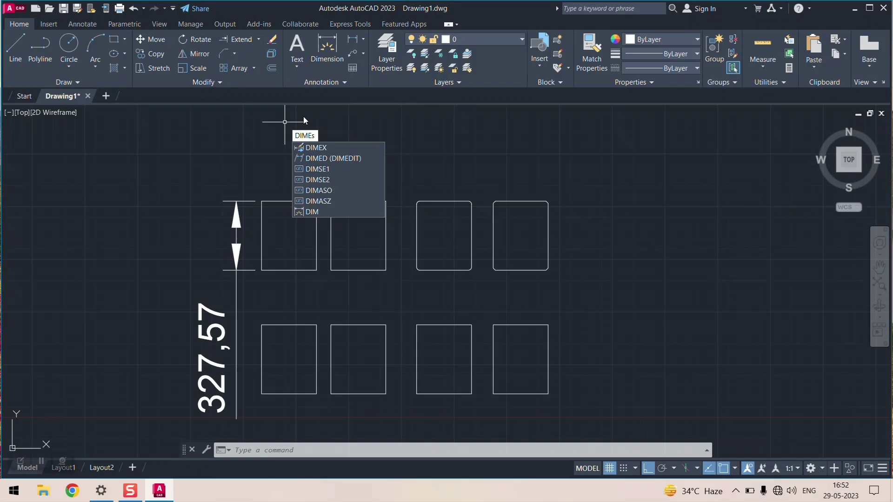
key("BackSpace")
key("BackSpace")
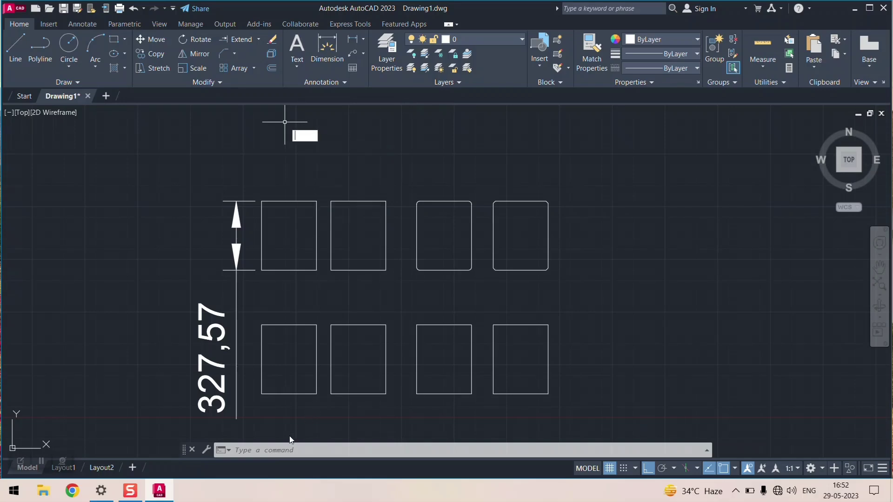
type("DIM")
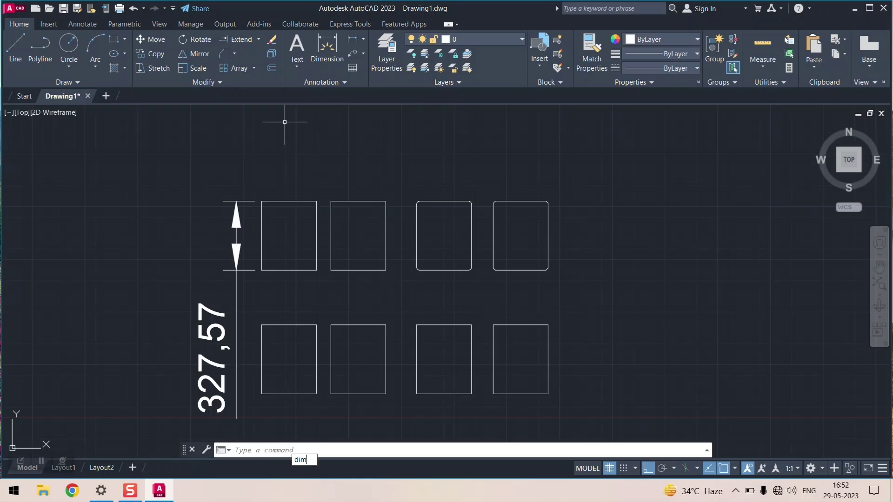
left_click(345, 396)
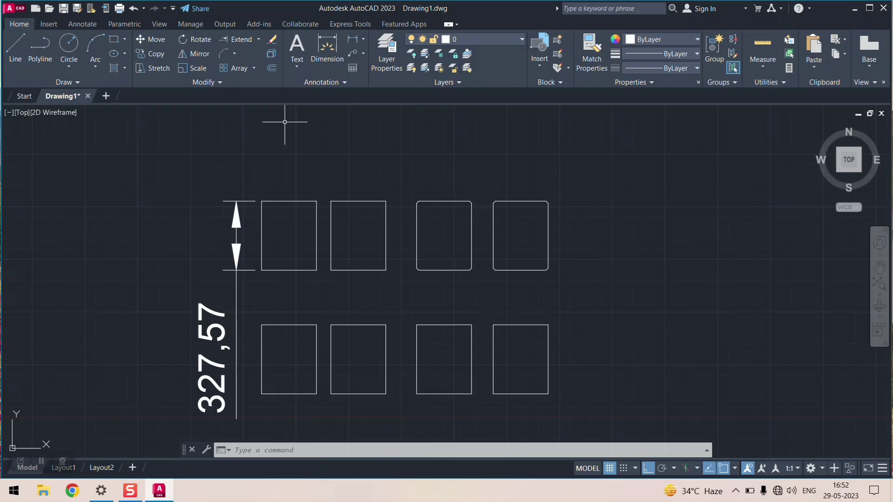
left_click(579, 219)
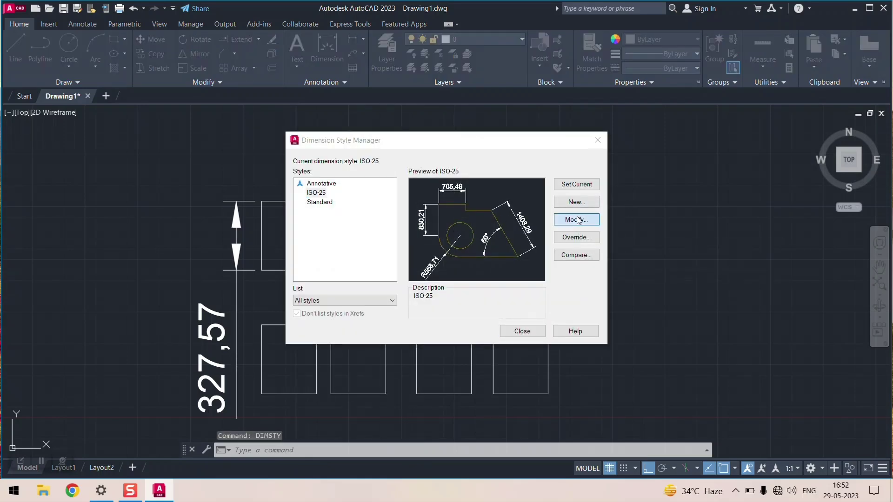
double_click(579, 274)
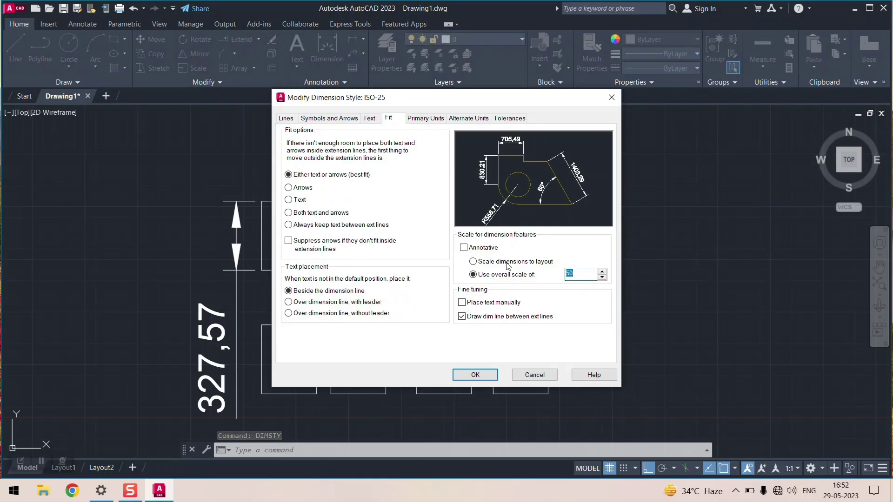
type("10")
left_click(457, 374)
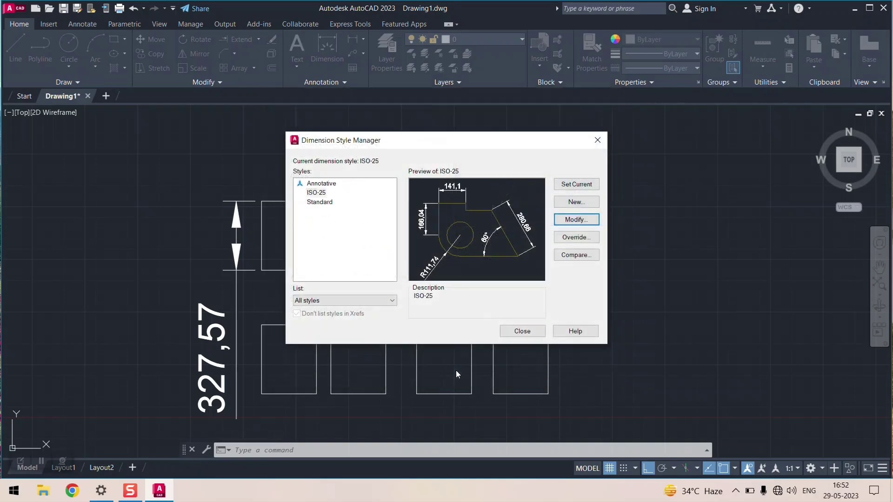
left_click(518, 328)
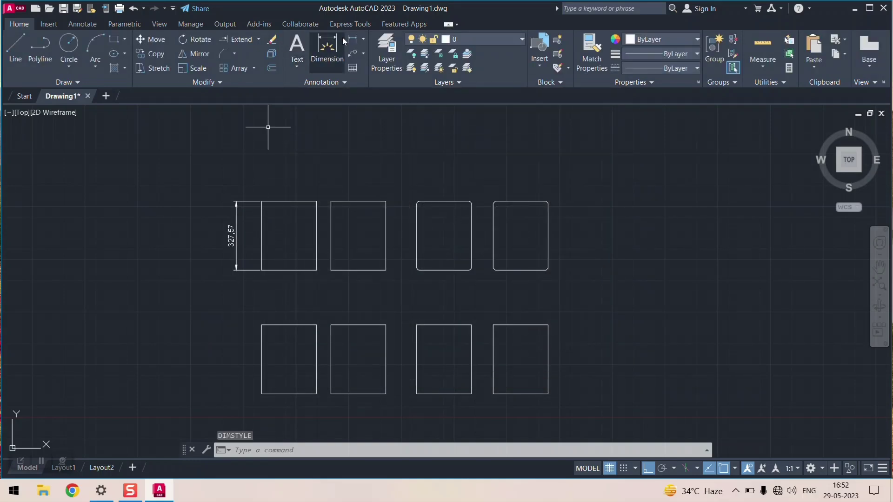
Add a horizontal linear dimension to the top edge of the upper row's leftmost rectangle, placing the dimension line above it
left_click(340, 55)
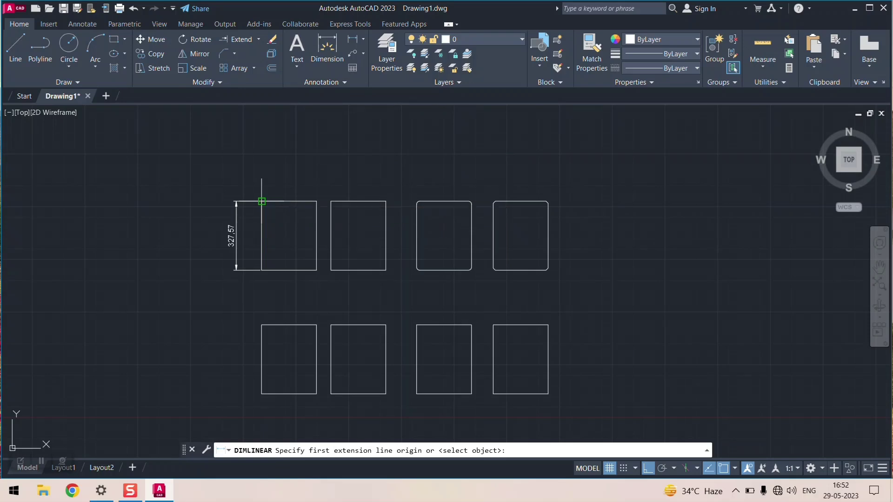
left_click(262, 201)
left_click(316, 201)
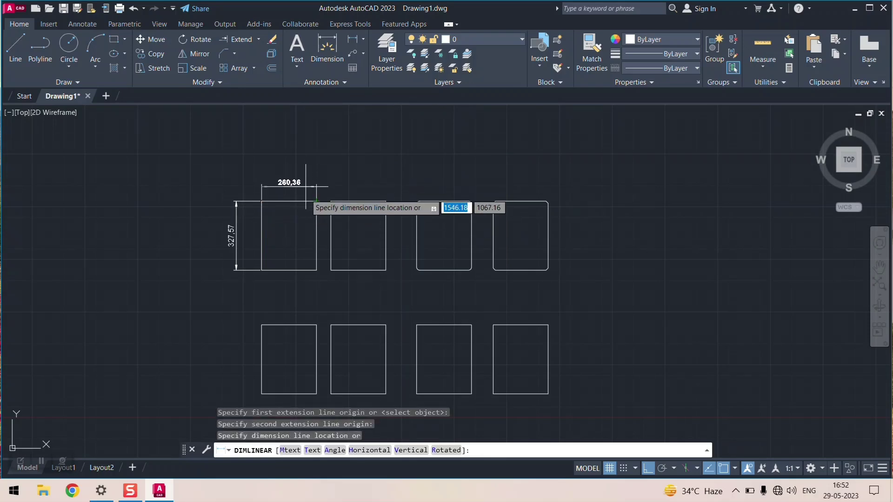
left_click(289, 193)
scroll(288, 193, "up", 4)
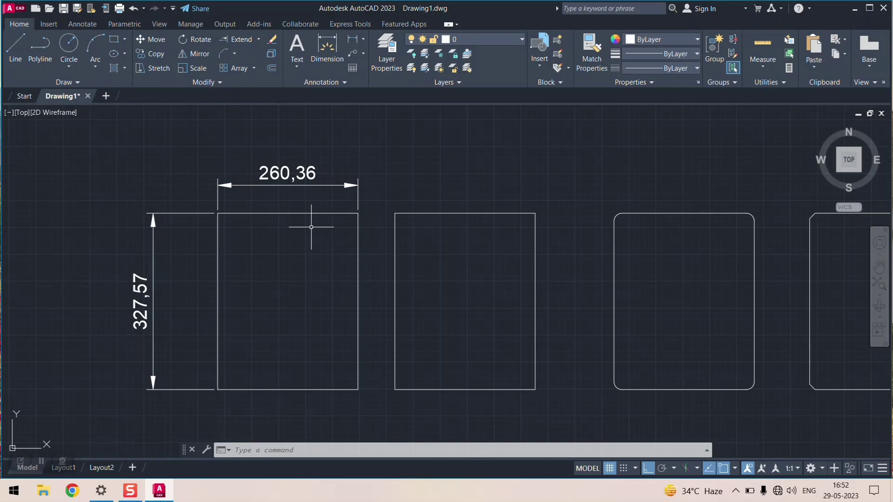
Add a radius dimension to the upper-left fillet of the rounded rectangle, placing it outside the corner
left_click(362, 39)
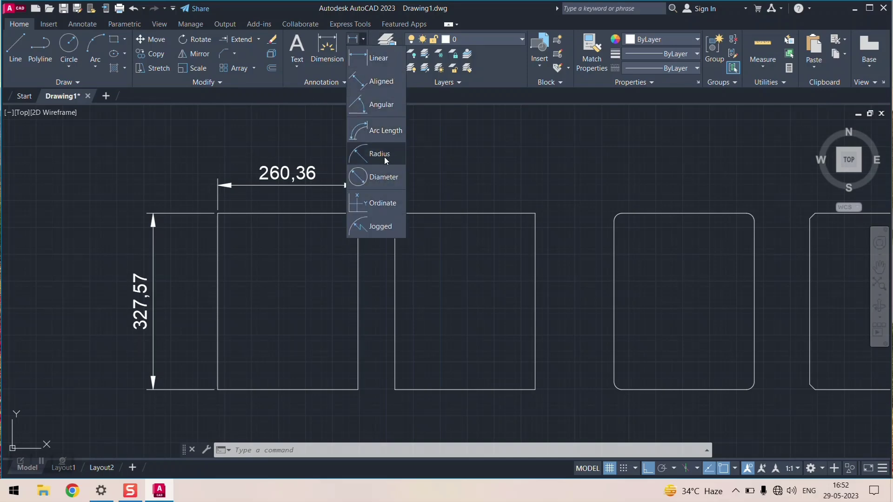
left_click(366, 152)
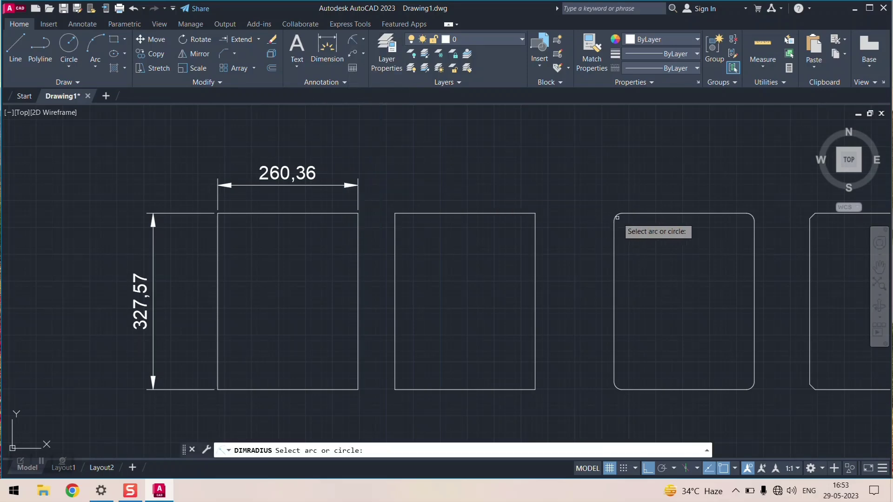
scroll(443, 179, "down", 6)
scroll(507, 184, "up", 12)
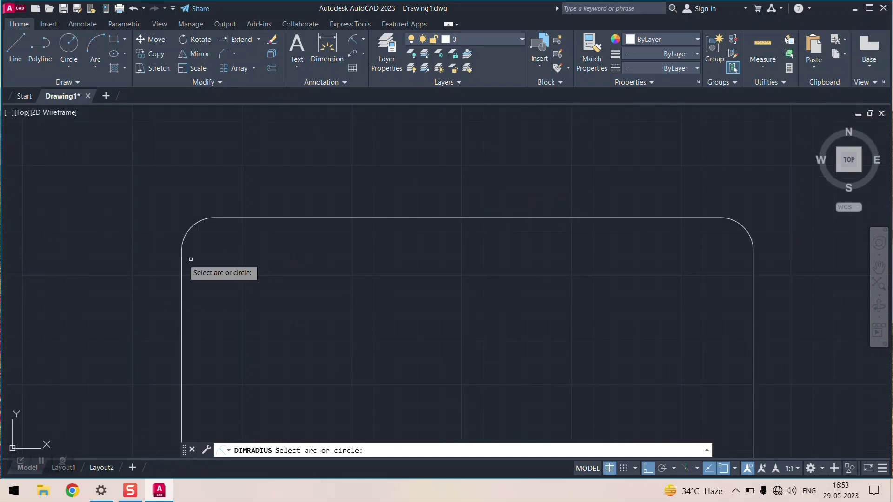
left_click(197, 221)
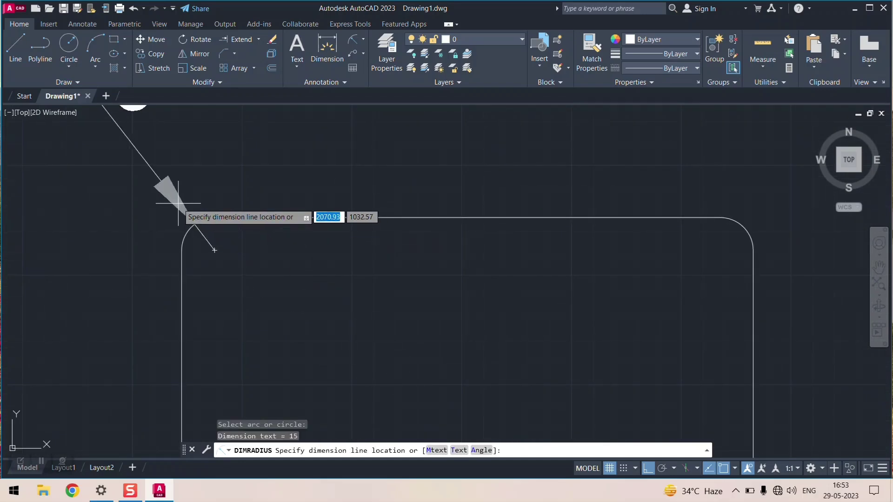
scroll(178, 200, "down", 4)
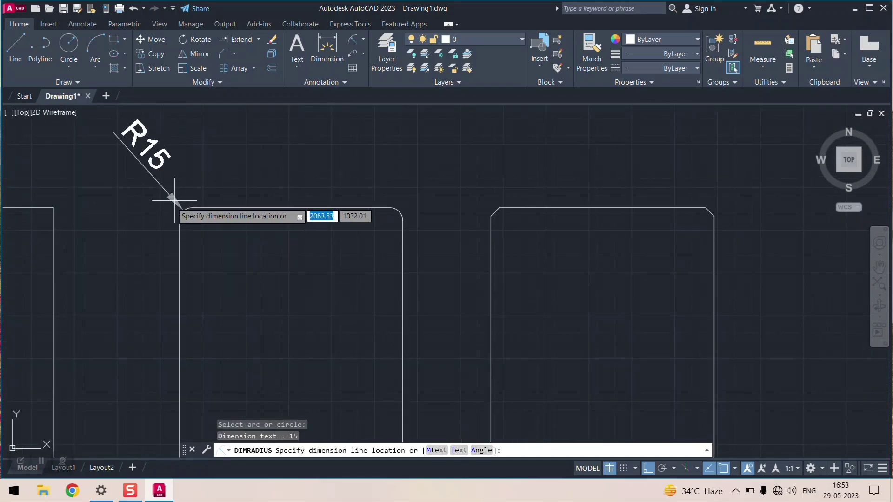
left_click(172, 202)
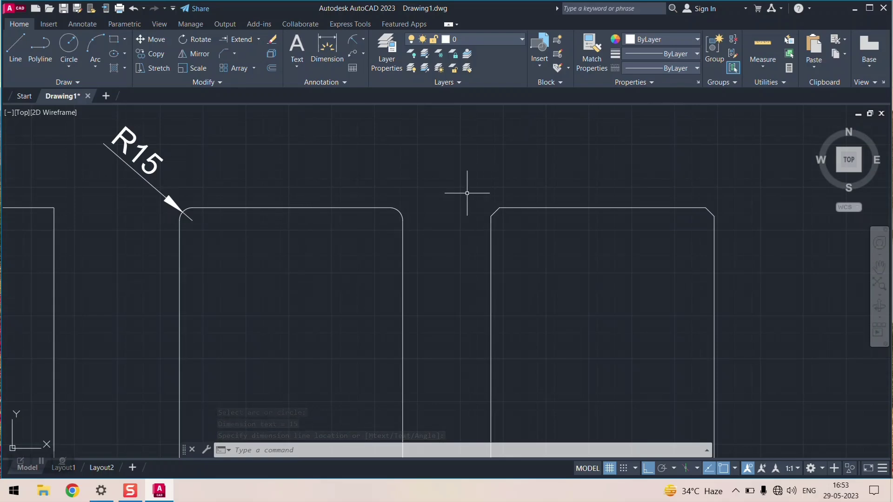
Open the ISO-25 dimension style for modification with DIMSTYLE and set its first arrowhead to Architectural tick
scroll(495, 160, "down", 4)
scroll(495, 159, "down", 2)
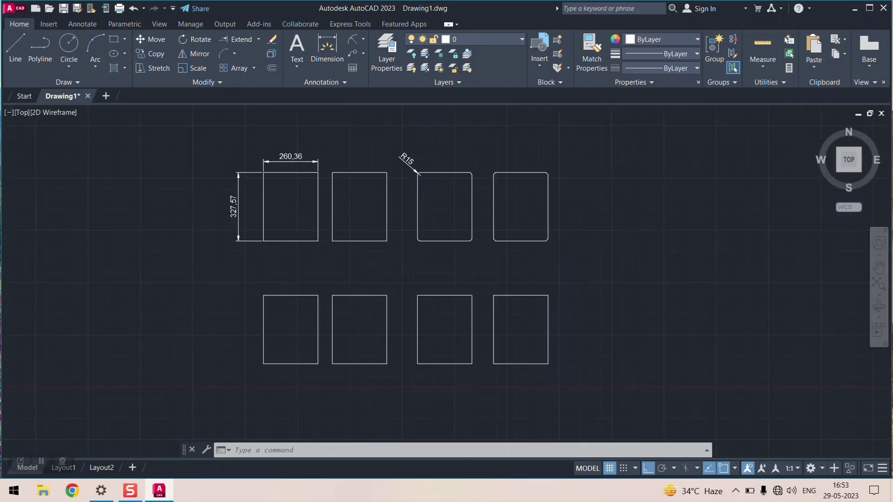
scroll(494, 159, "up", 2)
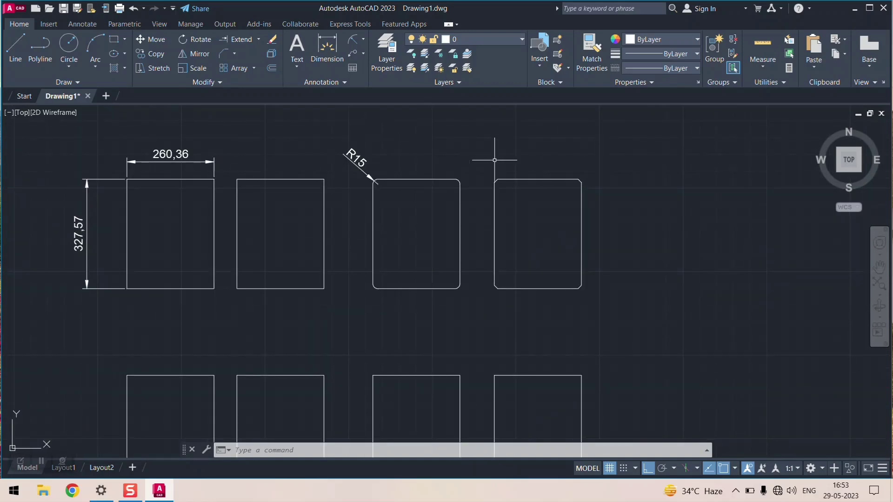
scroll(157, 152, "up", 2)
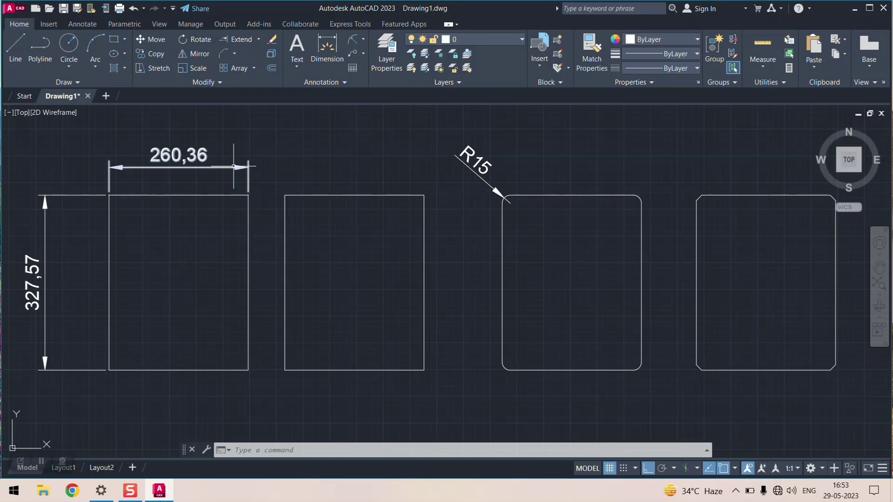
left_click(310, 453)
type("dim")
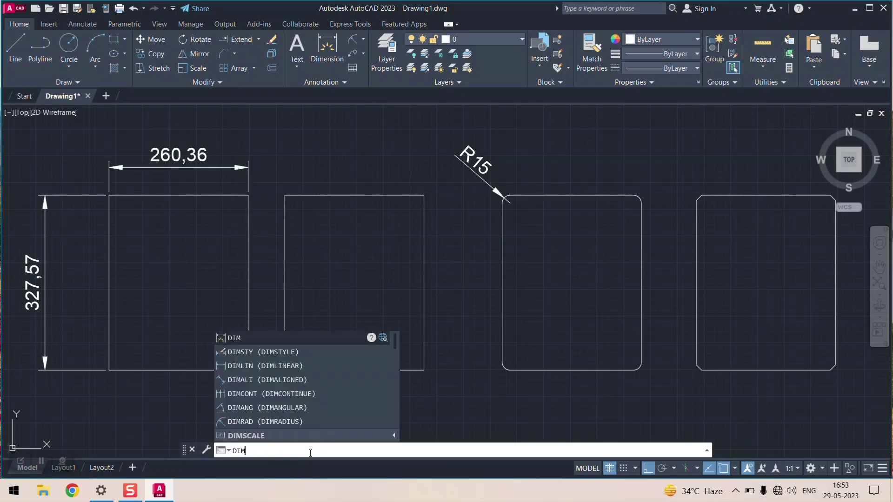
left_click(331, 352)
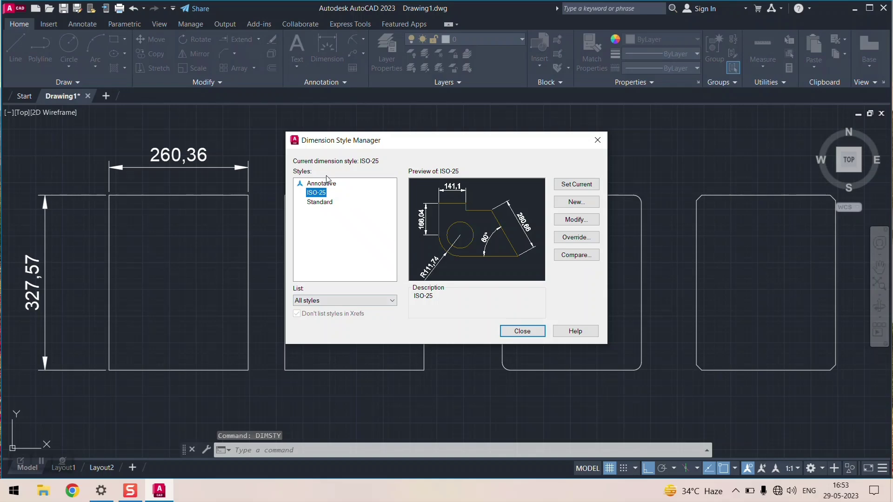
left_click(576, 219)
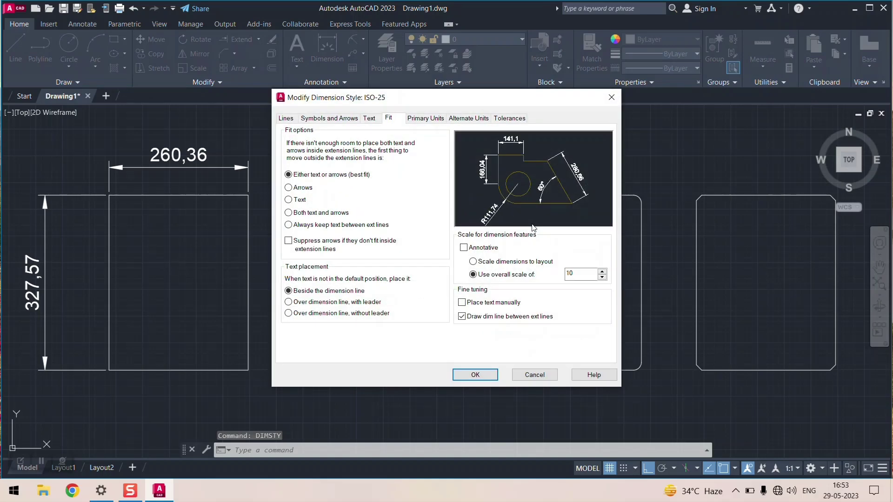
left_click(344, 120)
left_click(350, 150)
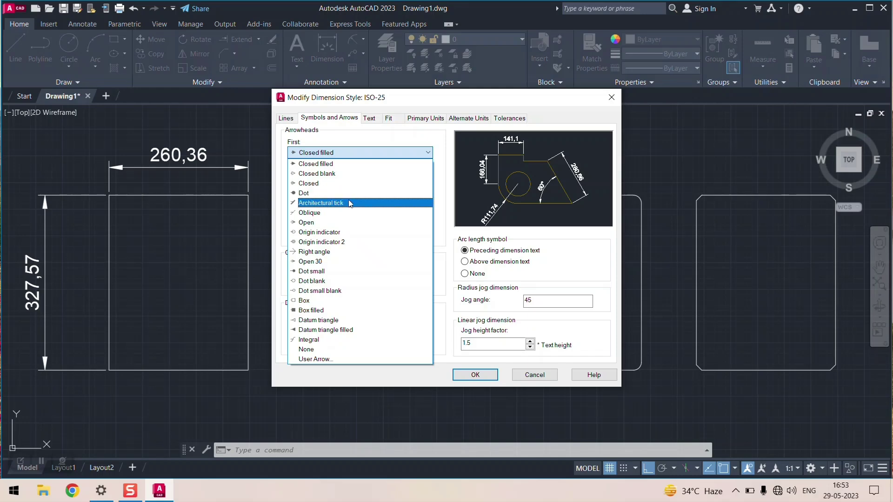
left_click(347, 202)
Set the ISO-25 style's first and second arrowheads to Right angle, and apply the change to the drawing's dimensions
left_click(358, 152)
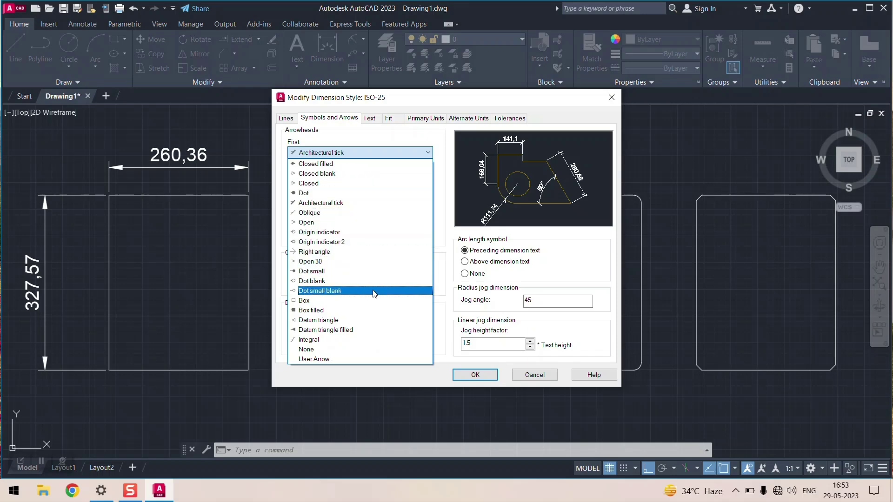
left_click(372, 252)
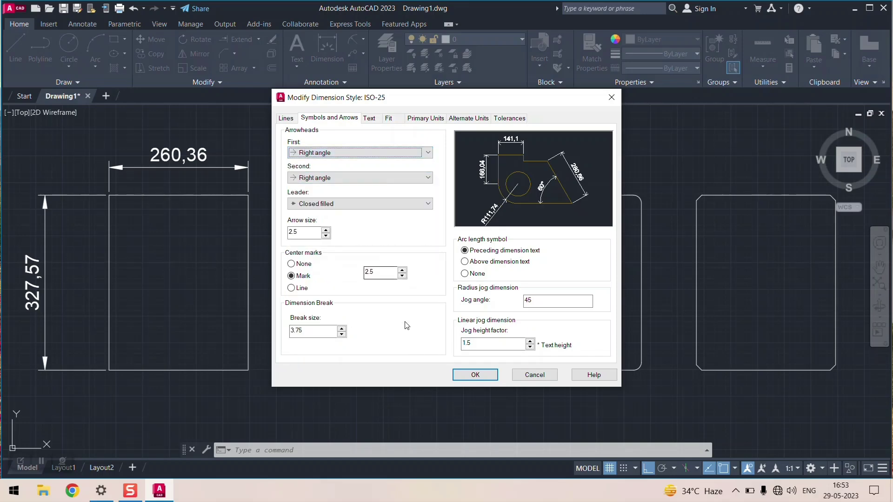
left_click(475, 375)
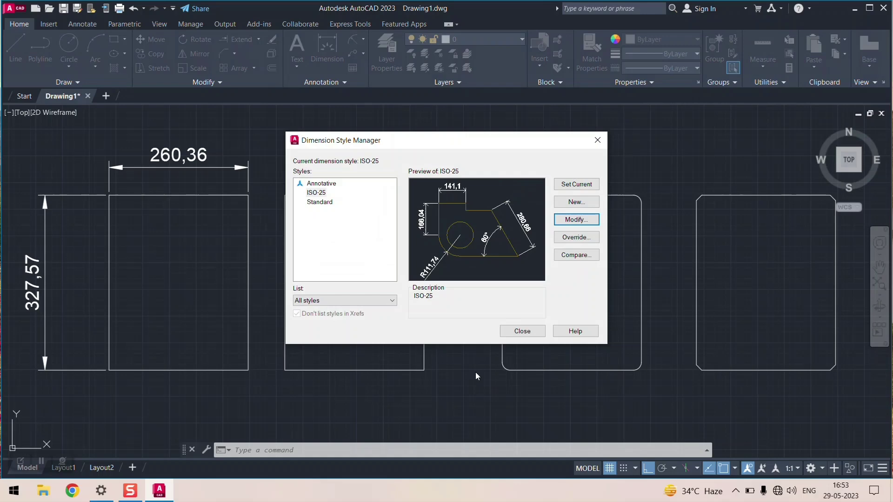
left_click(535, 333)
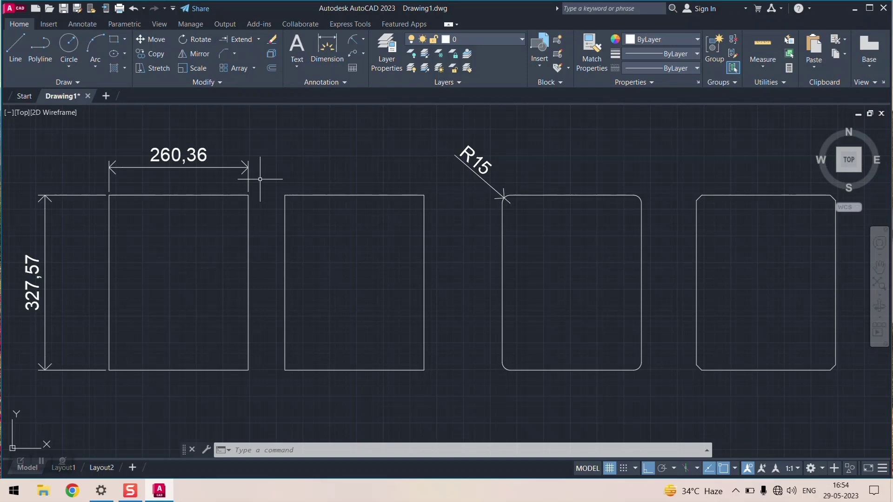
Modify the ISO-25 dimension style with DIMSTYLE, setting the linear dimension precision to 0.0, and apply it to the drawing
type("DIMs")
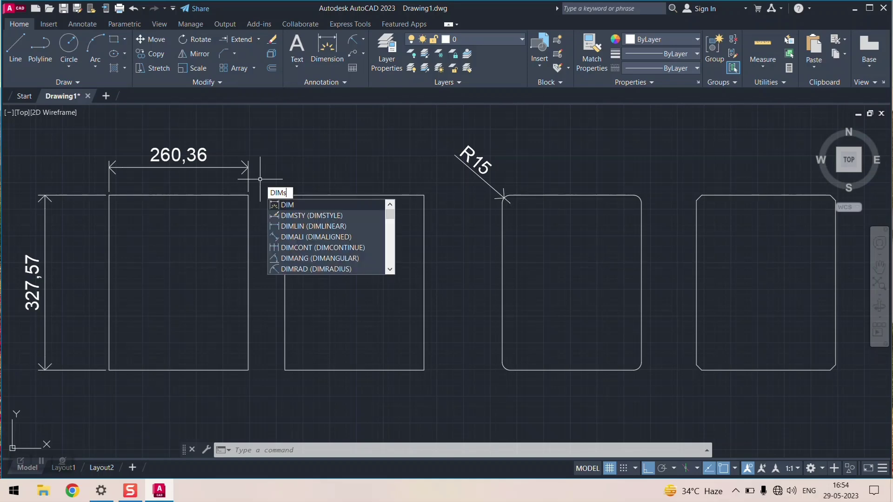
type("t")
key("Return")
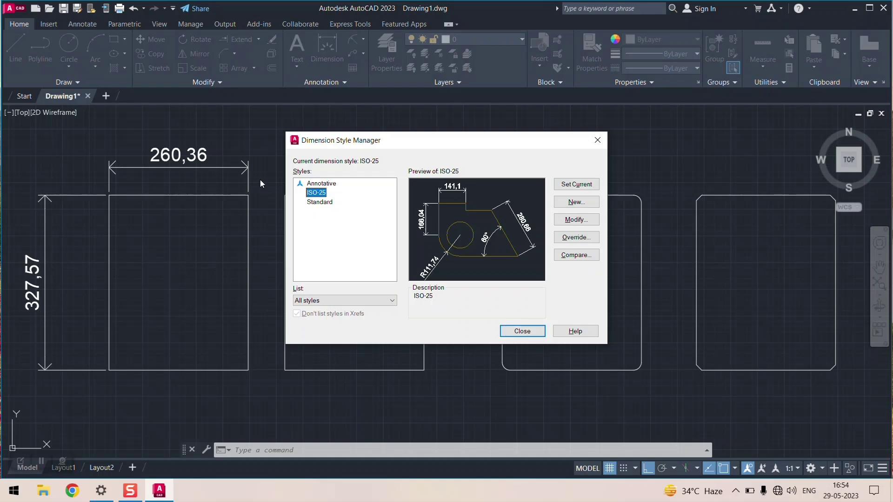
left_click(583, 222)
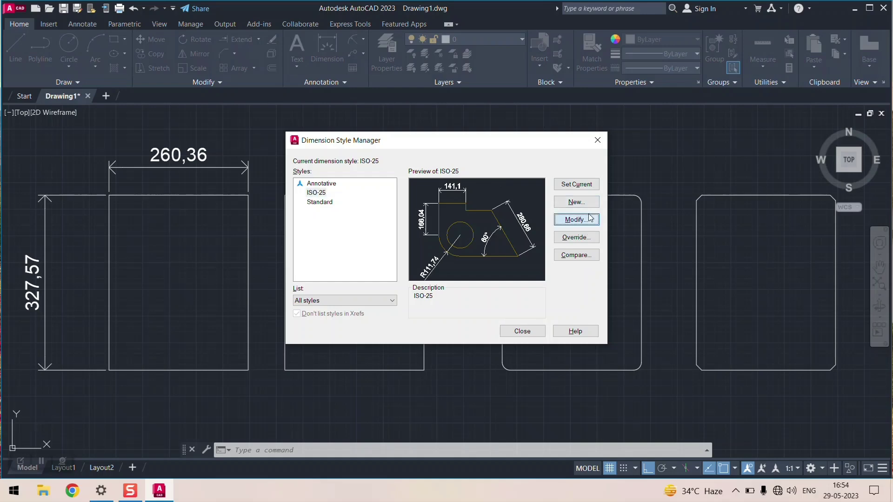
left_click(397, 120)
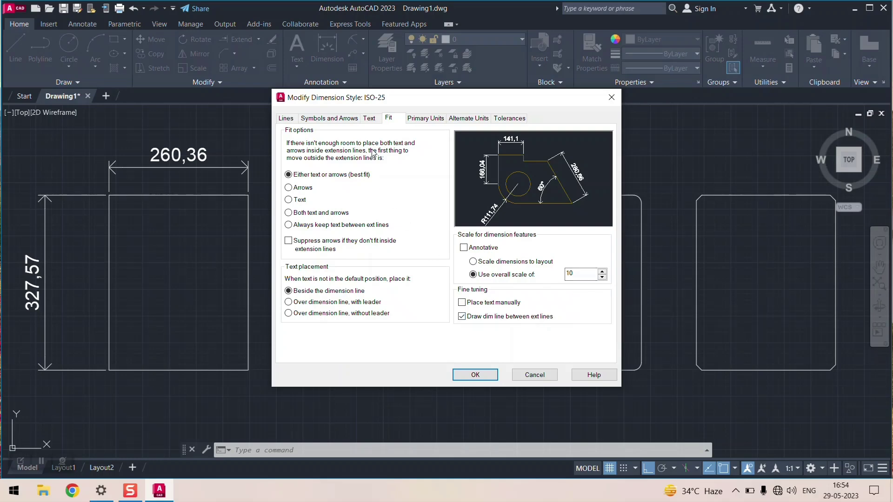
left_click(441, 119)
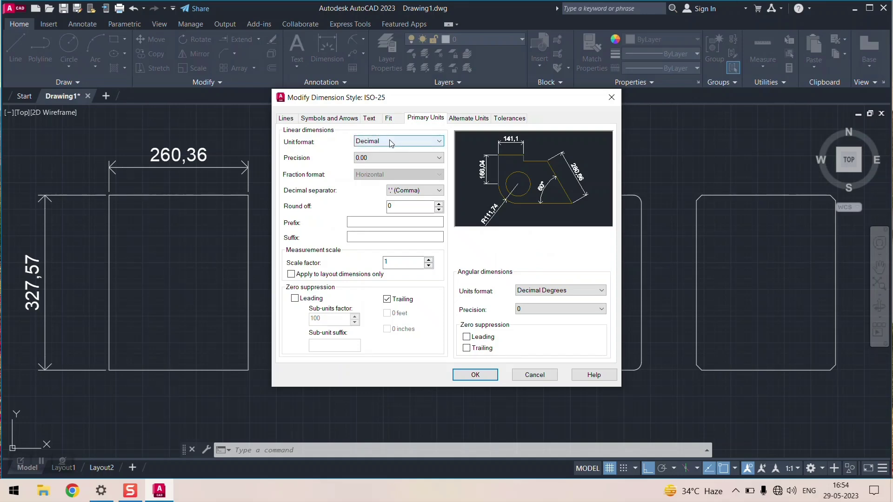
left_click(388, 158)
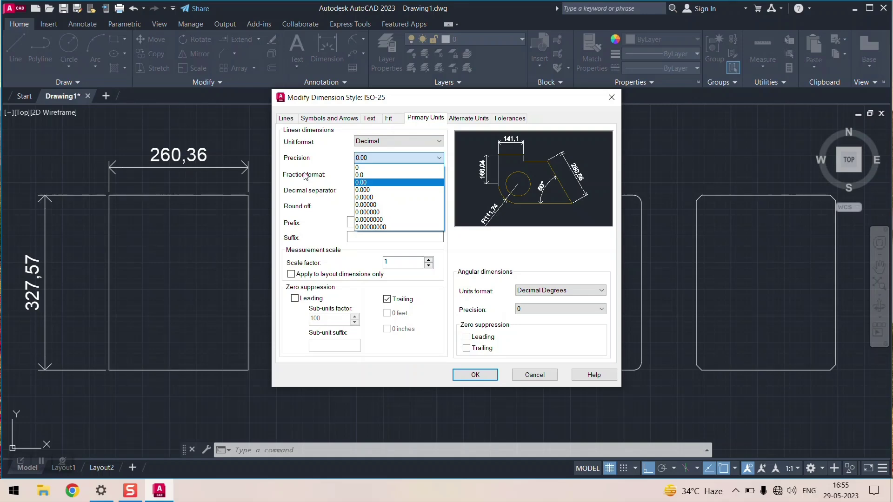
left_click(399, 175)
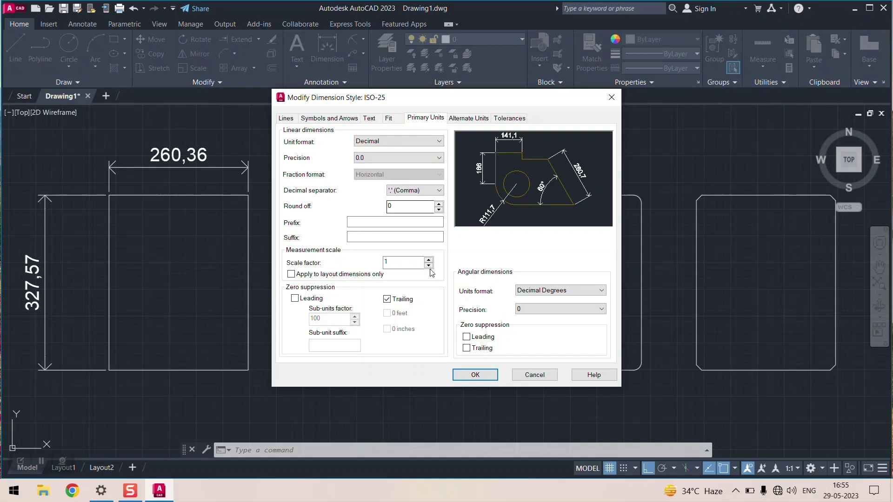
left_click(475, 376)
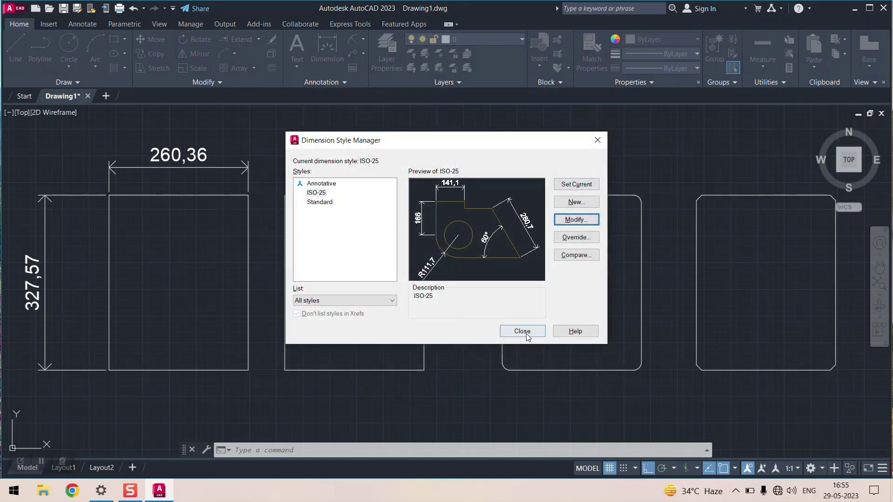
left_click(523, 332)
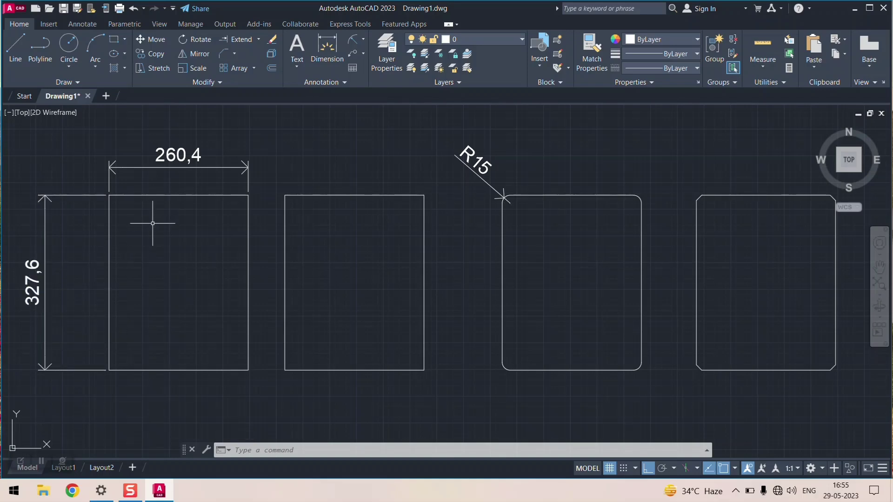
Erase both rows of rectangles along with their linear and radius dimensions to empty the drawing
scroll(215, 156, "down", 2)
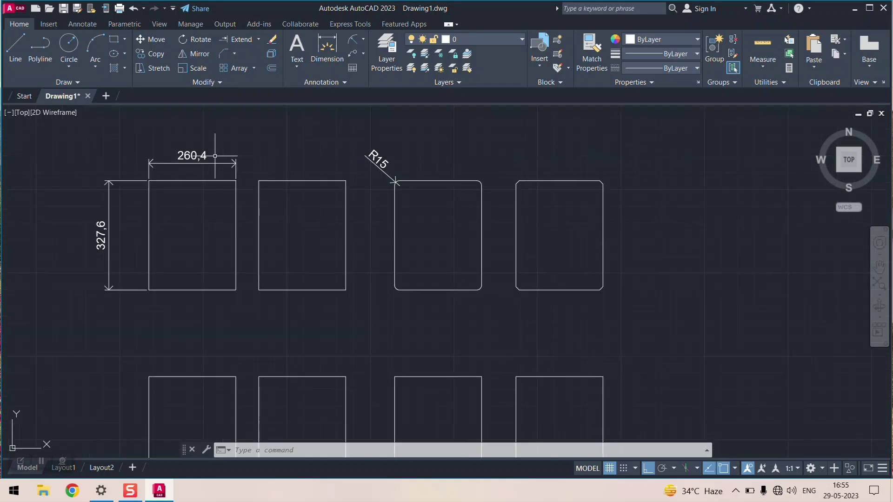
scroll(215, 156, "down", 4)
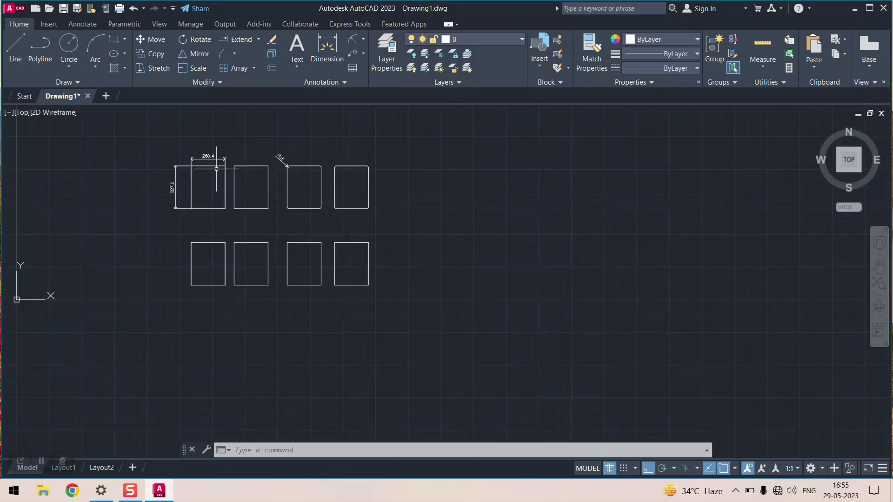
left_click(172, 226)
mouse_move(171, 227)
left_mouse_down()
mouse_move(234, 304)
mouse_move(325, 313)
mouse_move(435, 274)
mouse_move(325, 133)
mouse_move(150, 140)
mouse_move(139, 253)
mouse_move(294, 358)
mouse_move(311, 358)
mouse_move(353, 279)
mouse_move(435, 236)
mouse_move(437, 226)
left_mouse_up()
key("Delete")
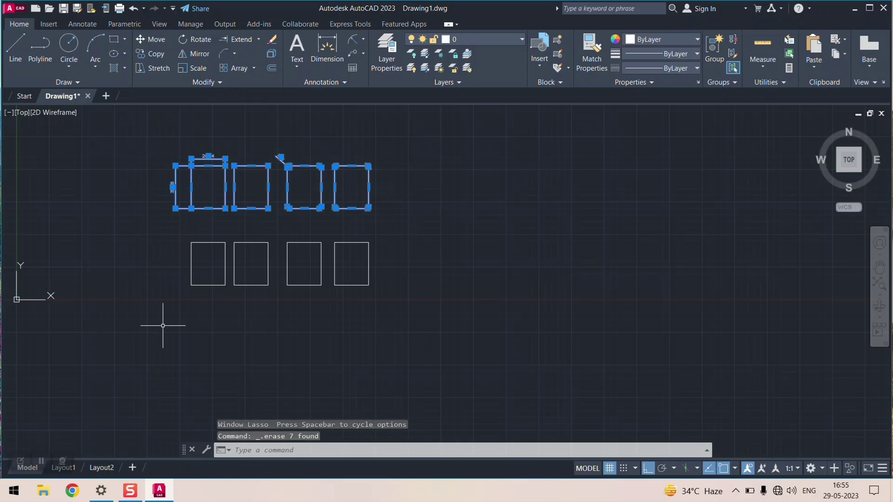
left_click(161, 186)
mouse_move(161, 187)
left_mouse_down()
mouse_move(515, 342)
mouse_move(535, 188)
left_mouse_up()
mouse_move(153, 205)
left_mouse_down()
mouse_move(552, 264)
mouse_move(484, 144)
left_mouse_up()
key("Delete")
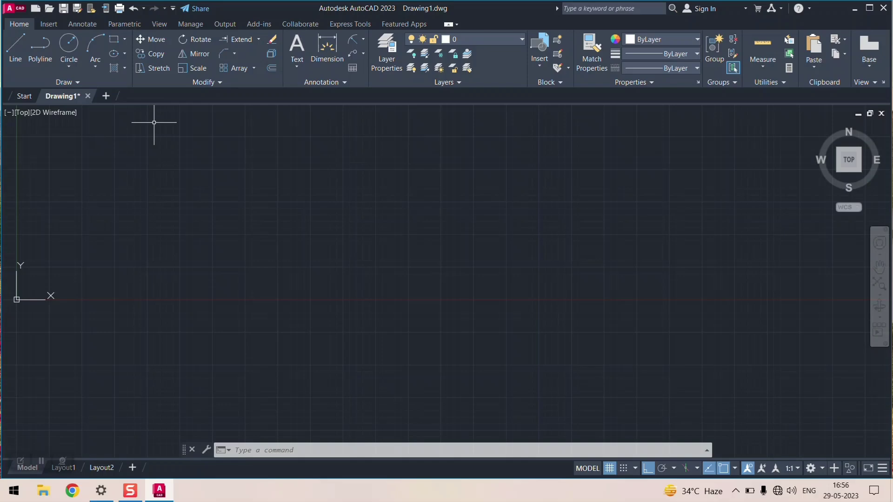
Cycle the ribbon through panel buttons, panel titles and tabs only, look over its minimize options, and restore the full ribbon
left_click(448, 25)
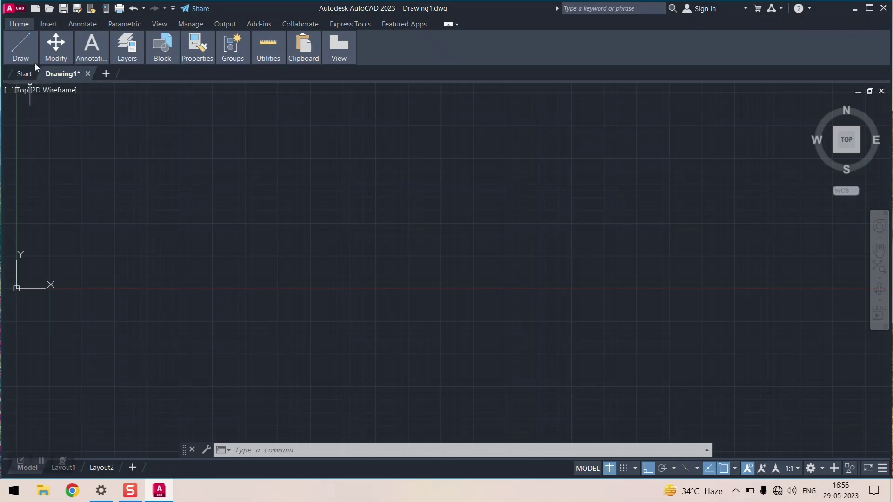
mouse_move(31, 52)
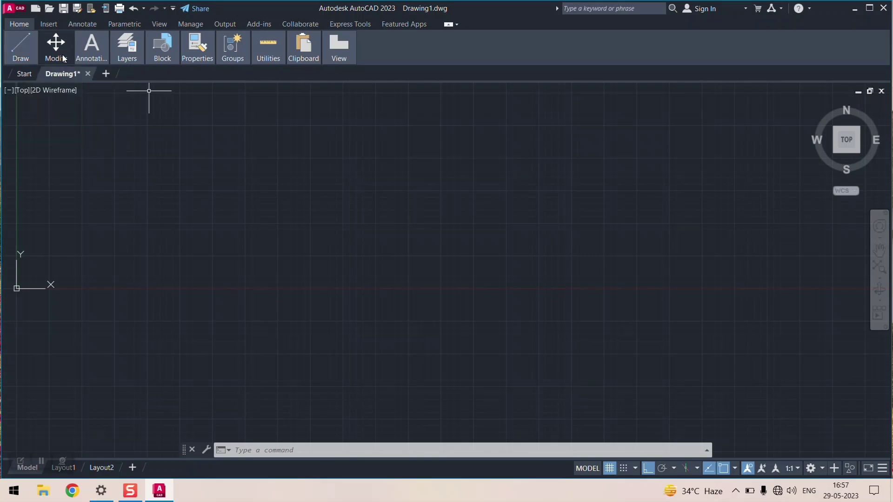
mouse_move(64, 59)
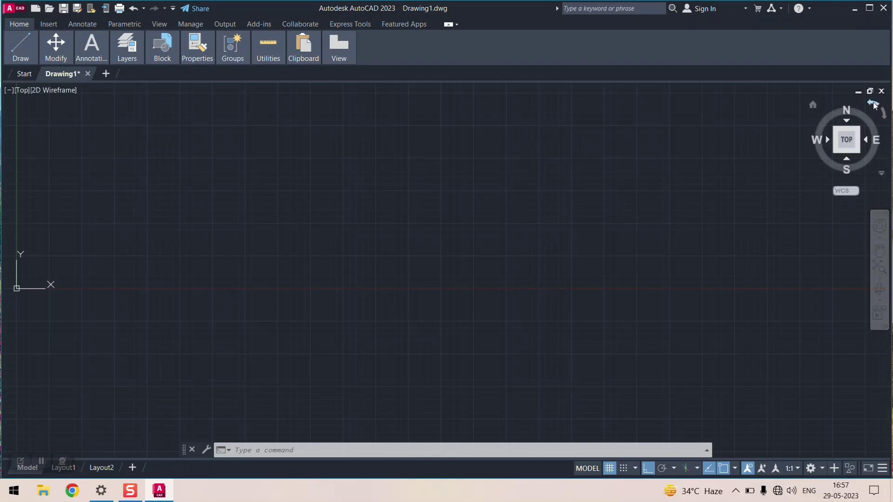
left_click(449, 25)
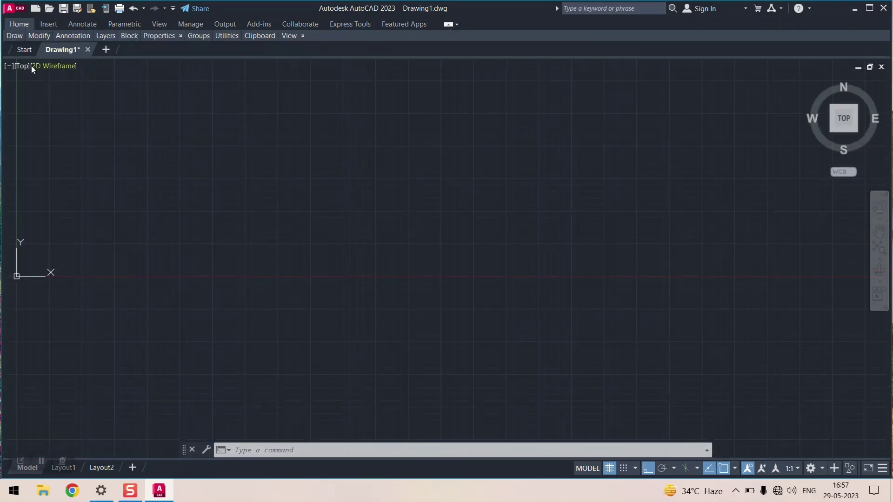
mouse_move(19, 38)
left_click(448, 25)
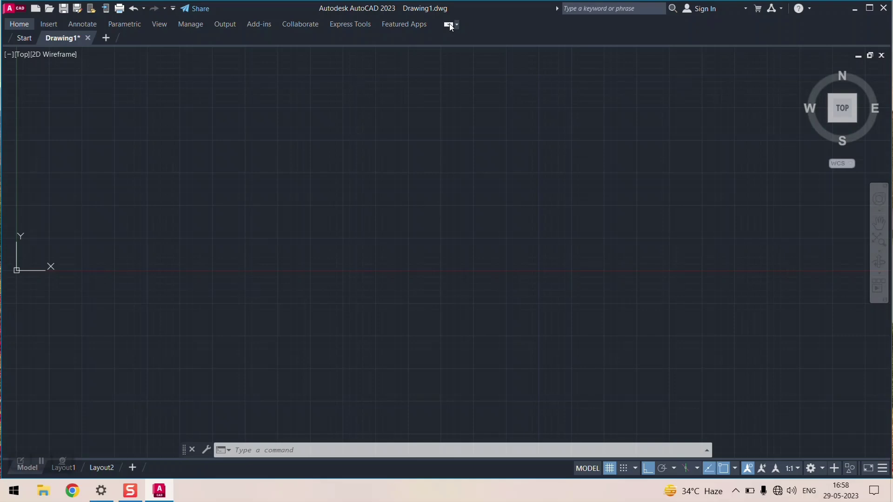
left_click(458, 27)
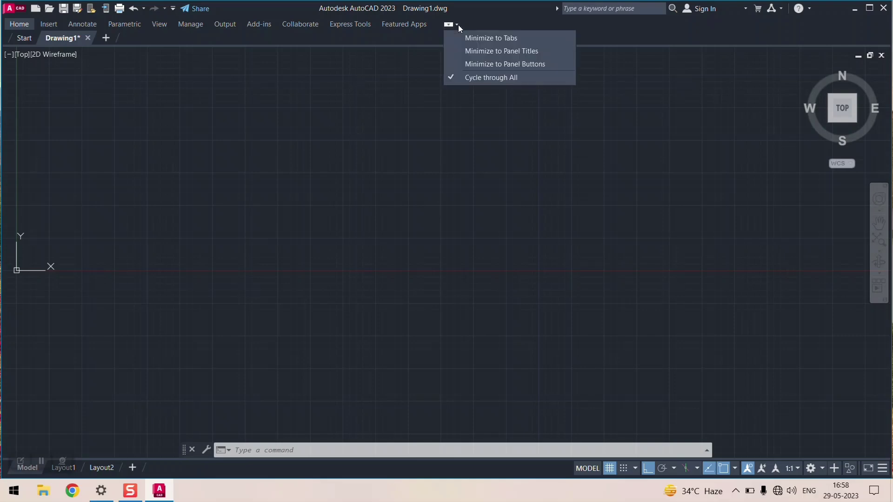
left_click(459, 26)
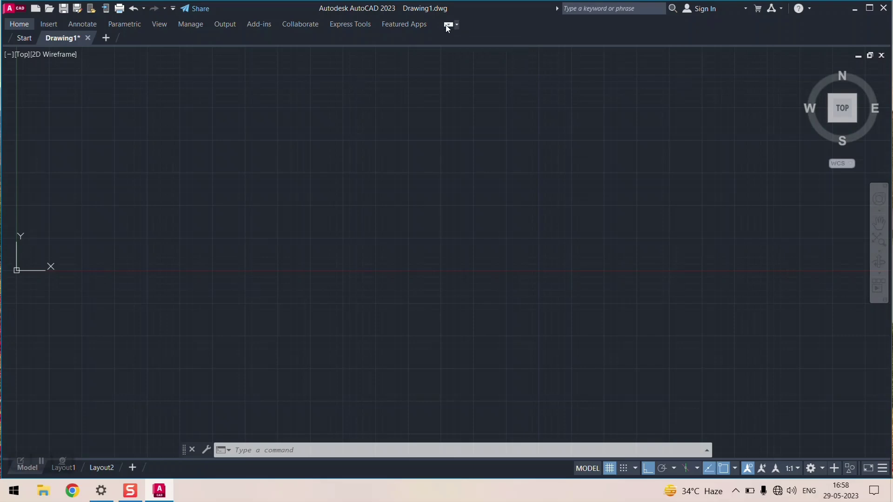
left_click(447, 26)
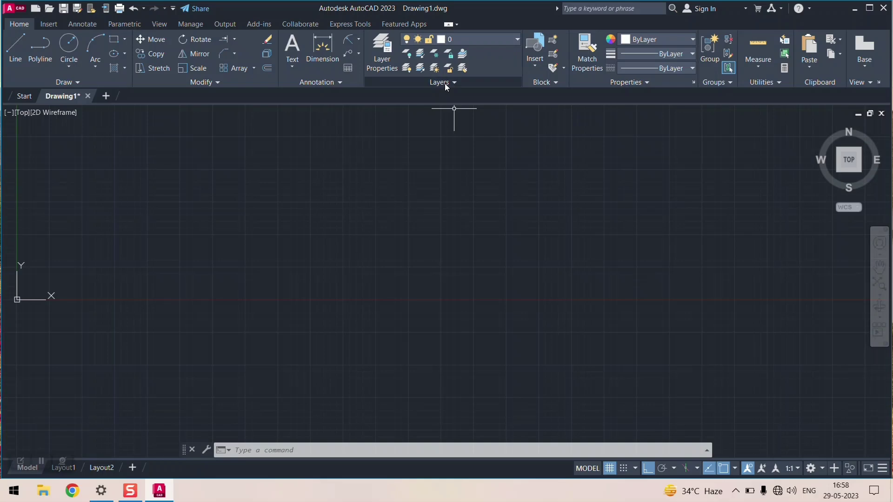
Run the ribbon through its three minimized states once more and bring back the full display
left_click(448, 25)
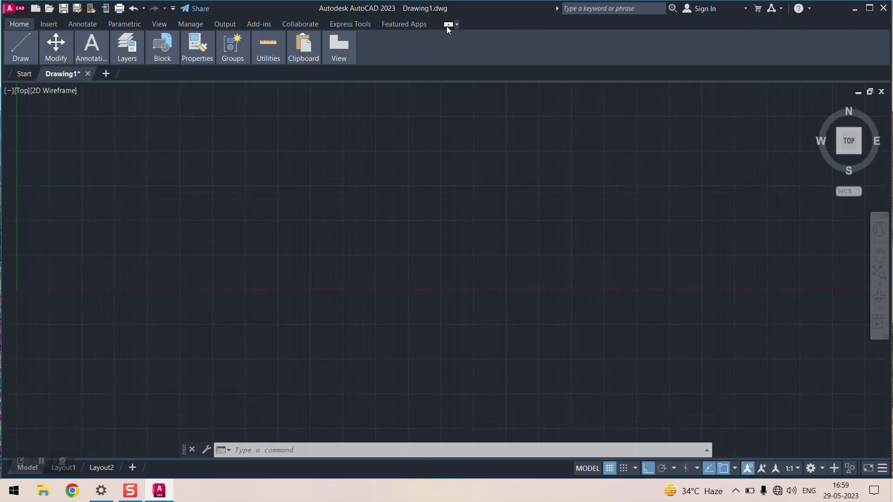
left_click(447, 25)
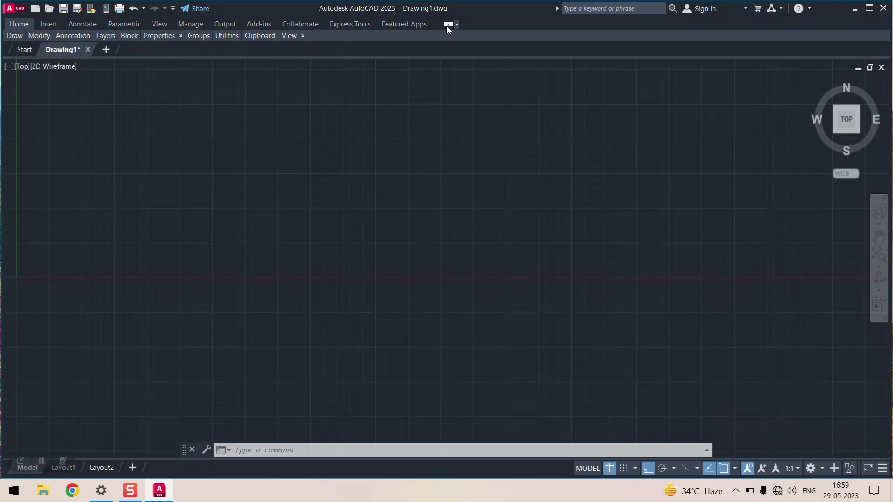
left_click(447, 25)
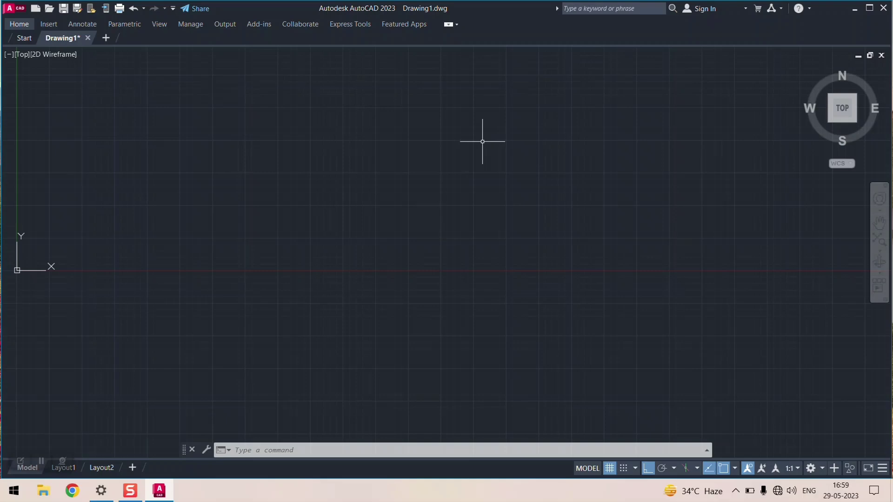
left_click(447, 25)
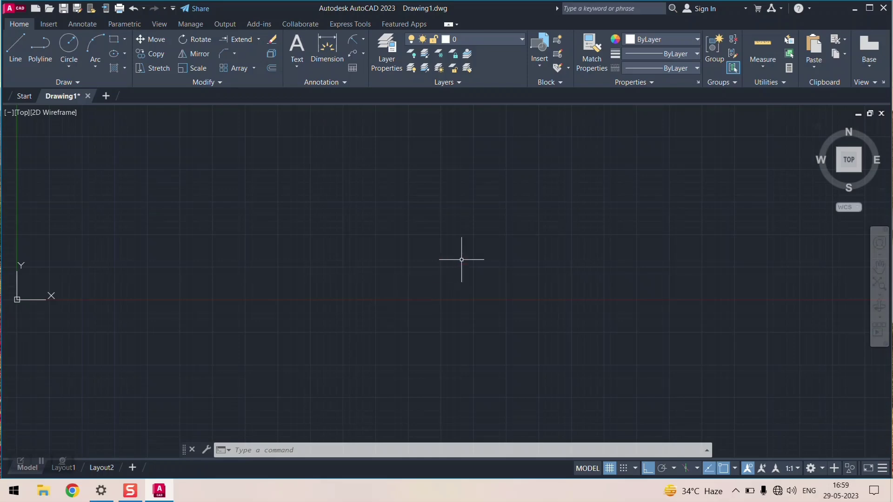
Switch from the top view to SW Isometric and turn the view through the upper isometric corners back to SW
scroll(461, 259, "down", 5)
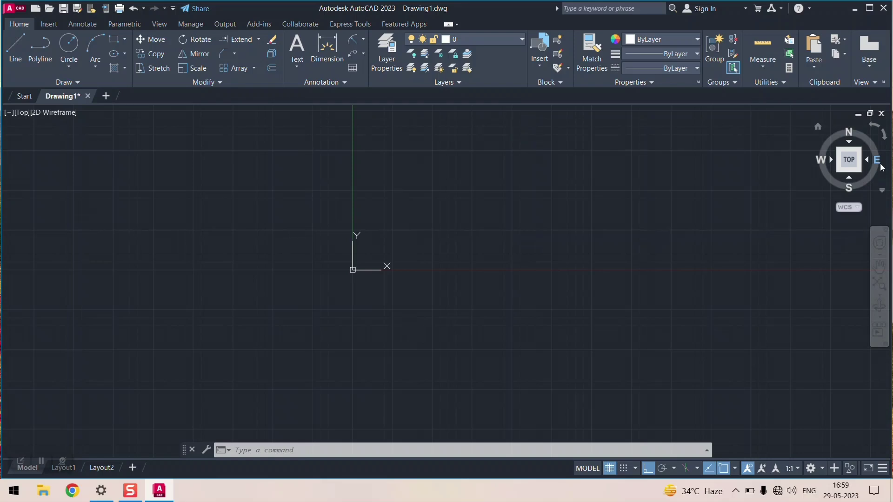
left_click(839, 169)
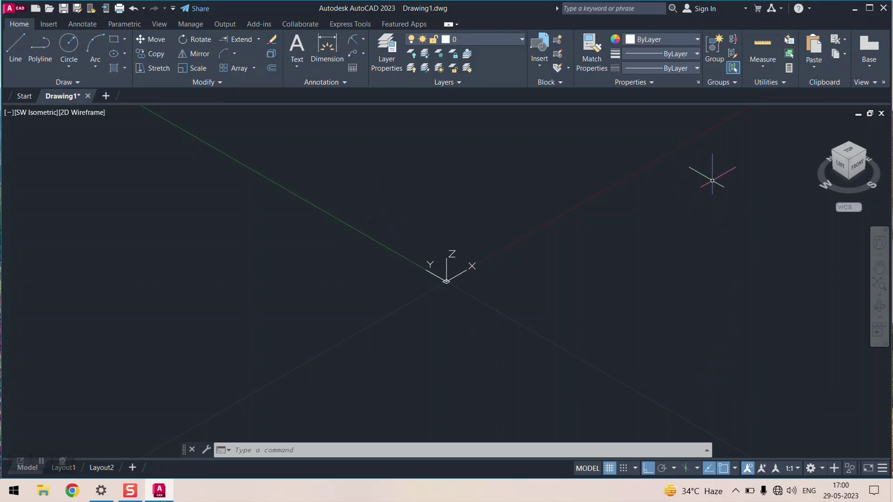
left_click(833, 151)
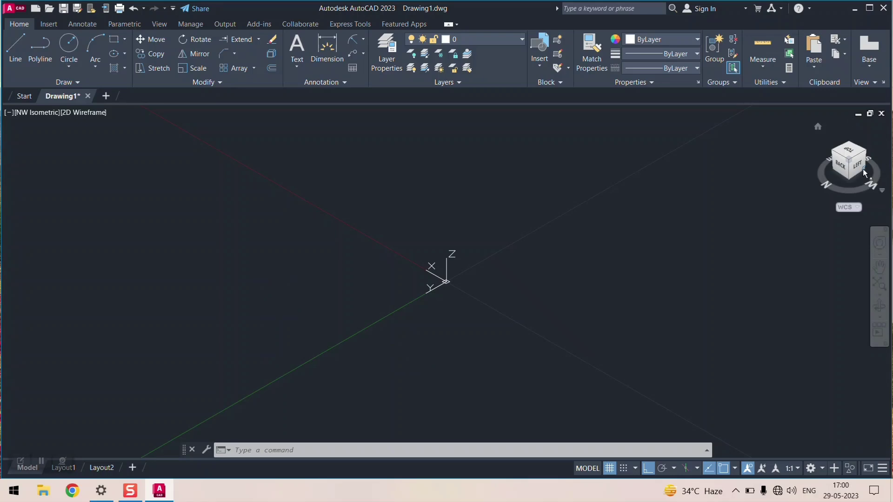
left_click(832, 154)
left_click(833, 154)
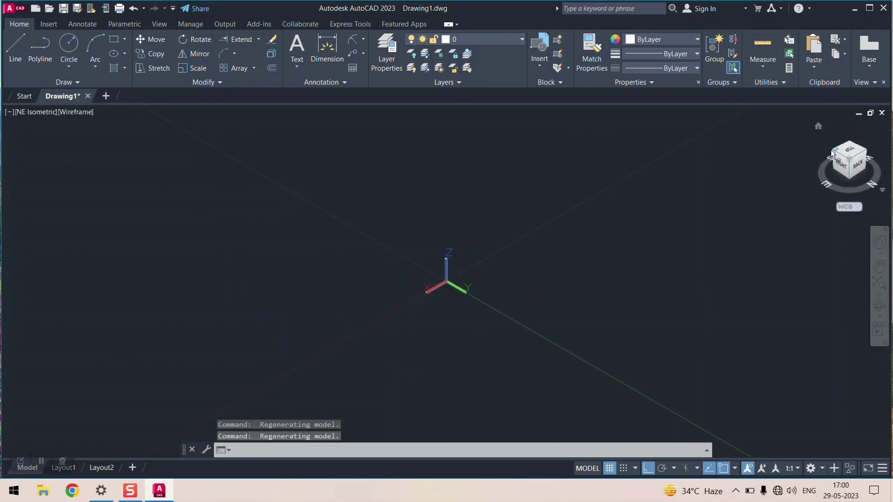
left_click(832, 154)
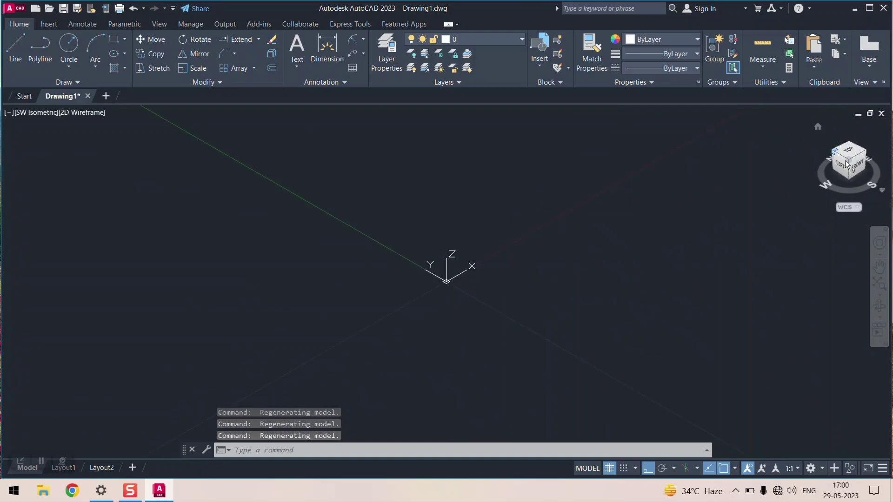
View the drawing space from below at the left-front-bottom corner and turn through all four bottom corner views
left_click(848, 180)
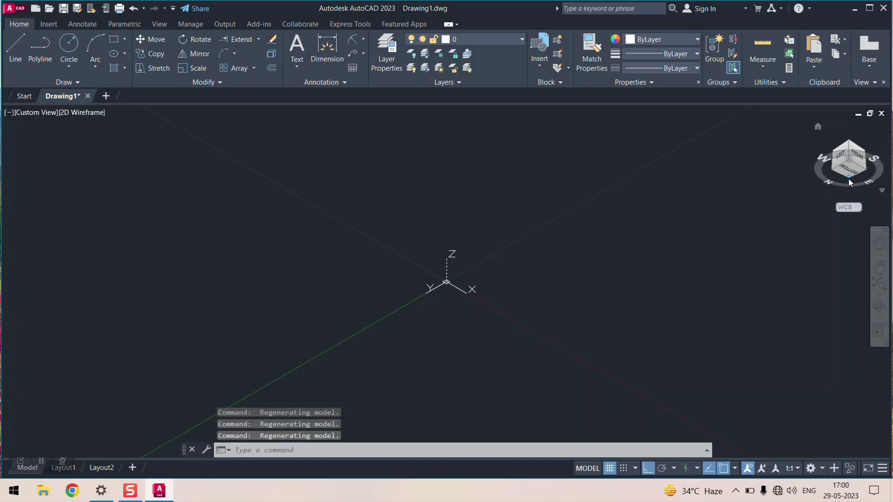
left_click(835, 169)
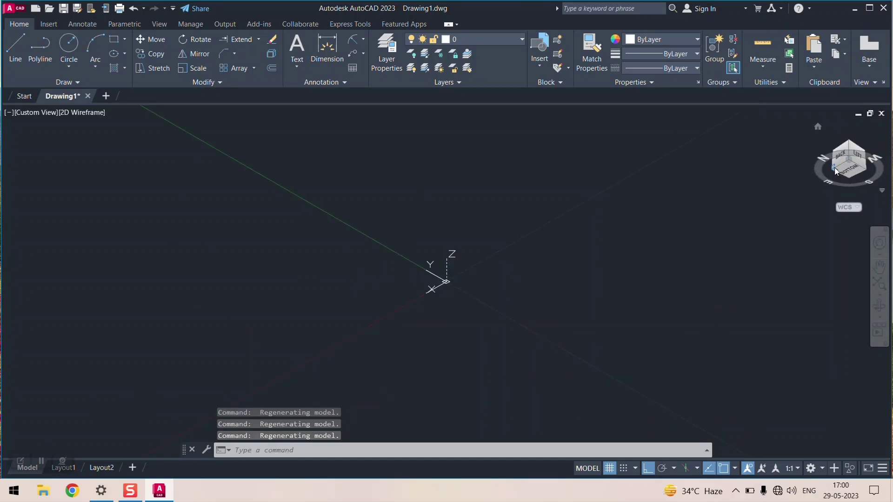
left_click(834, 168)
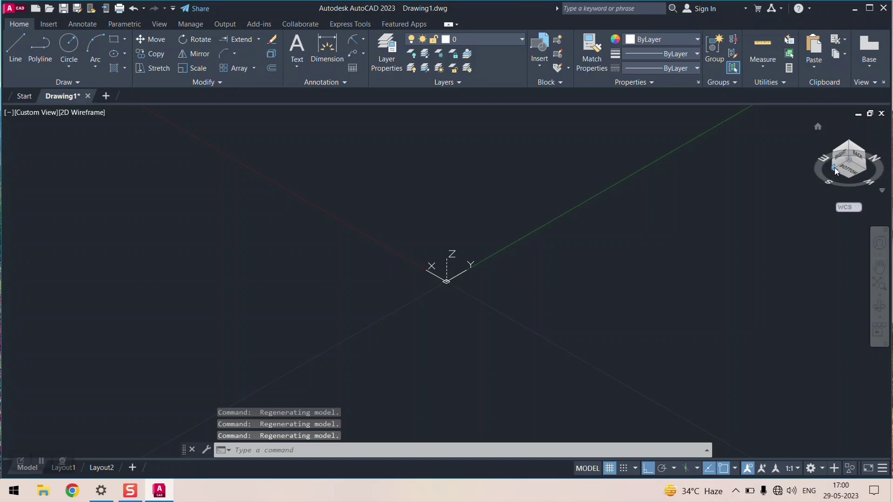
left_click(835, 169)
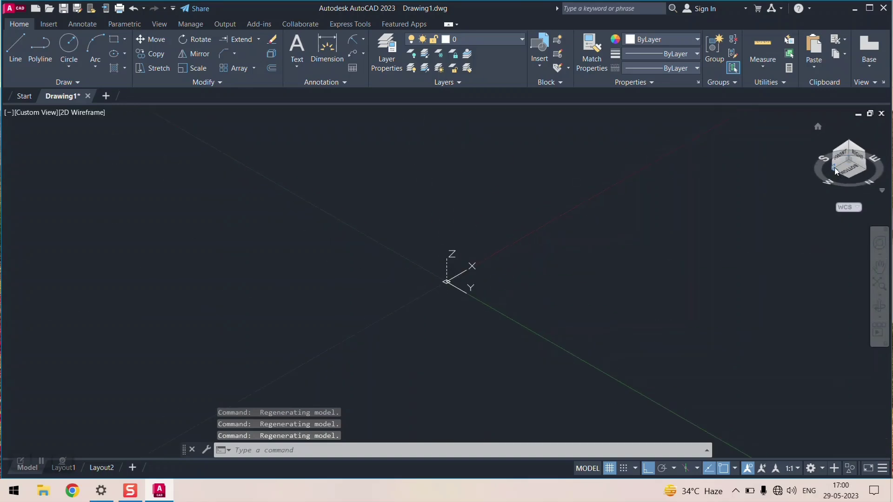
left_click(834, 169)
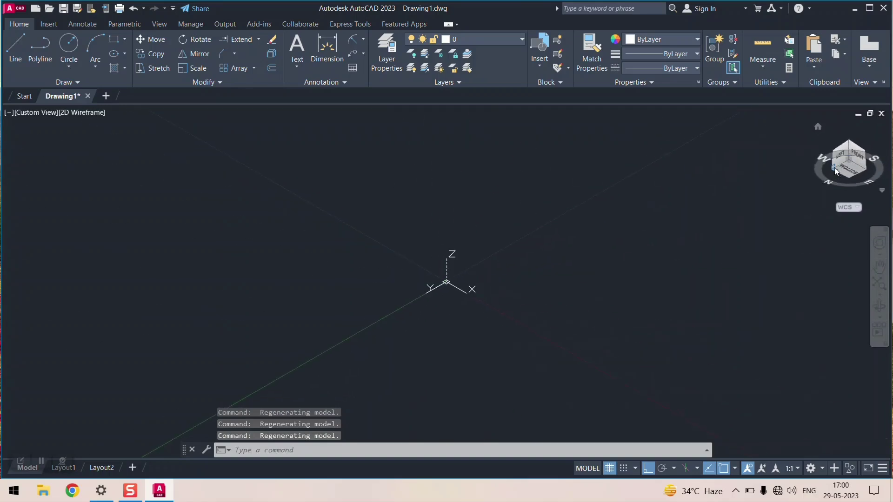
Turn the view through the back-left and right-back bottom corners, then around the cube's vertical edges to the back-left edge view
left_click(835, 170)
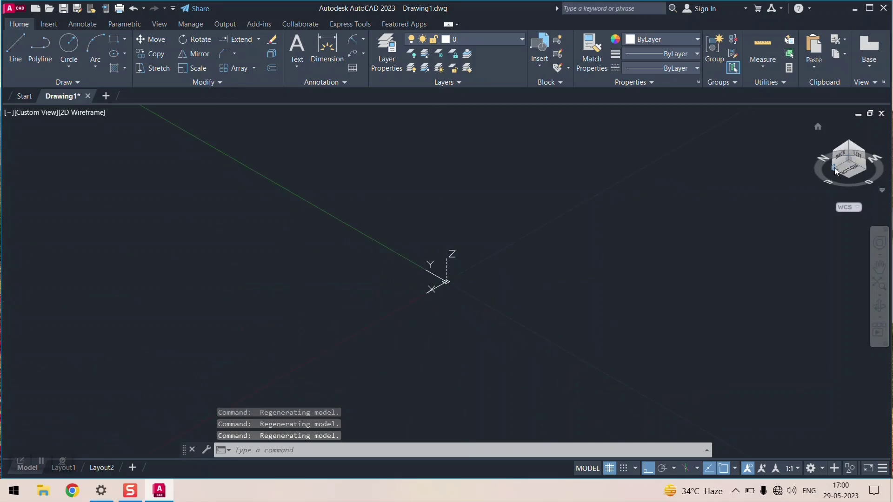
left_click(835, 170)
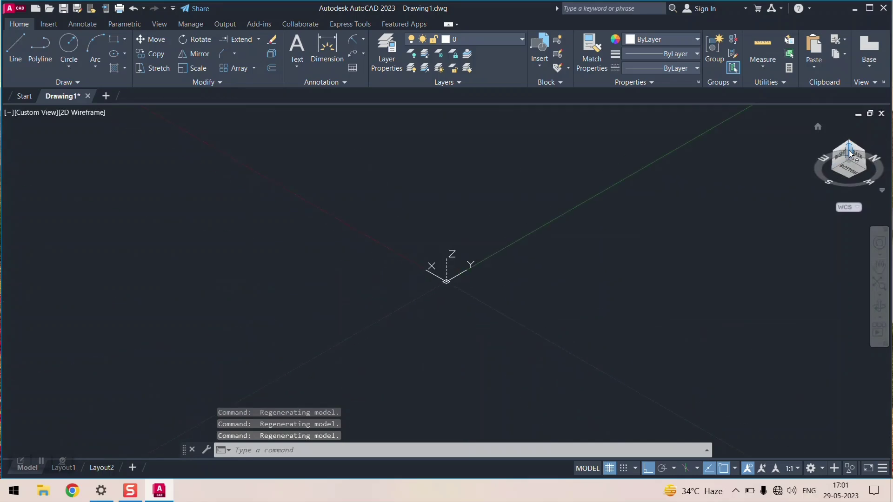
left_click(851, 157)
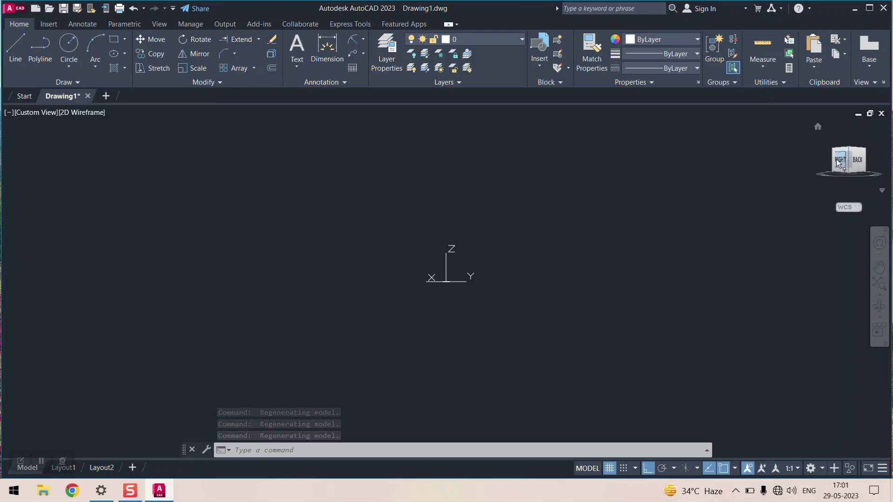
left_click(837, 162)
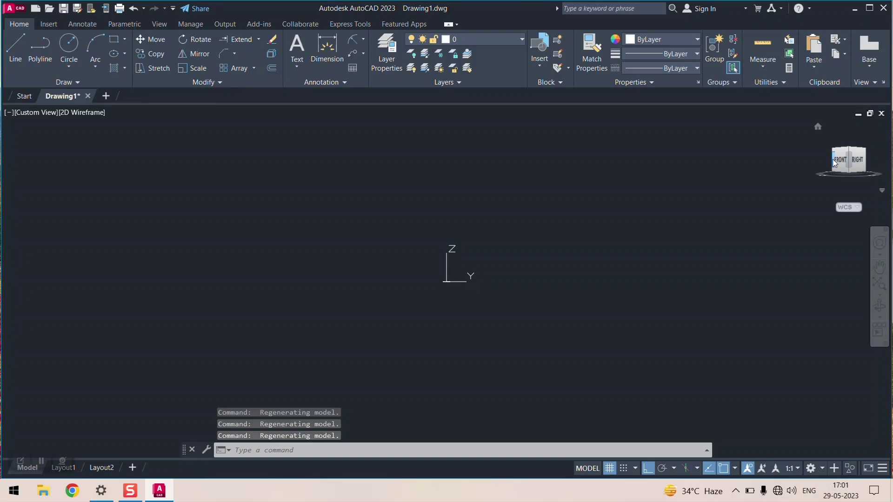
left_click(835, 162)
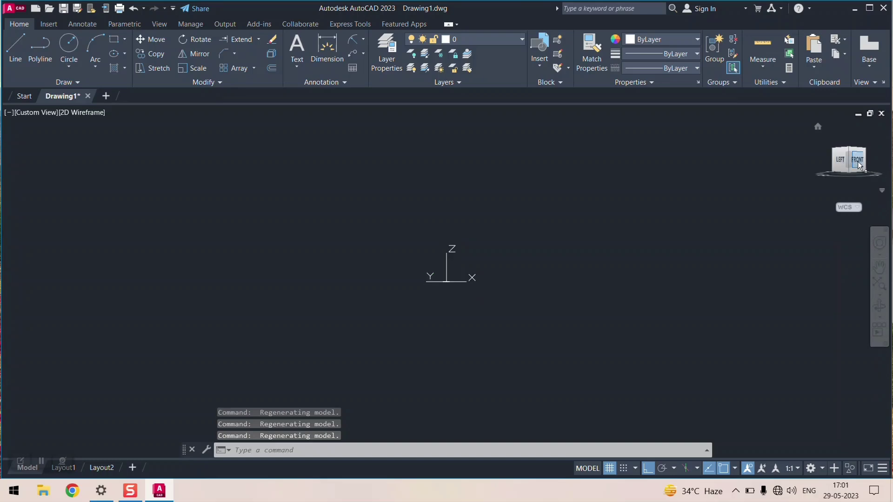
left_click(833, 163)
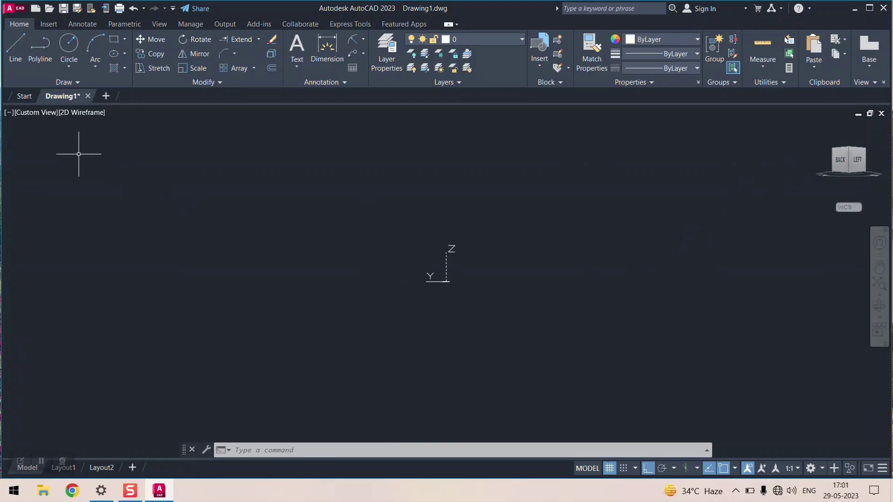
Return the drawing to the preset Top view
left_click(37, 115)
left_click(60, 138)
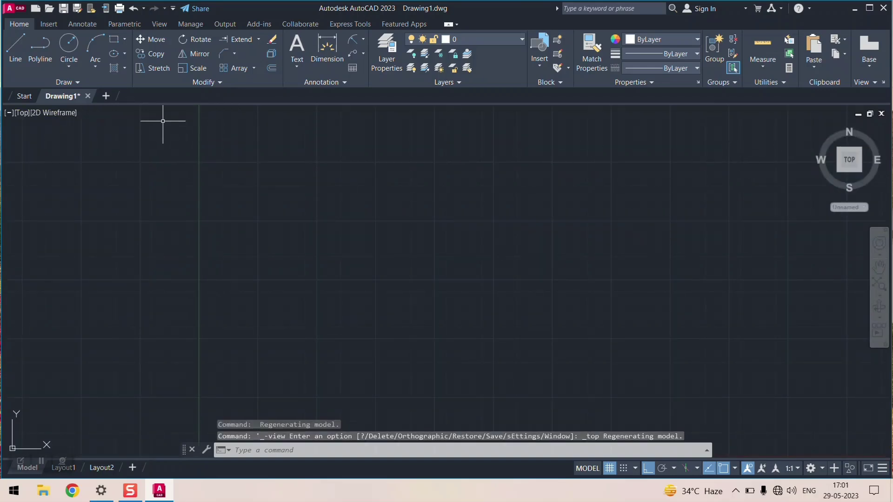
mouse_move(852, 156)
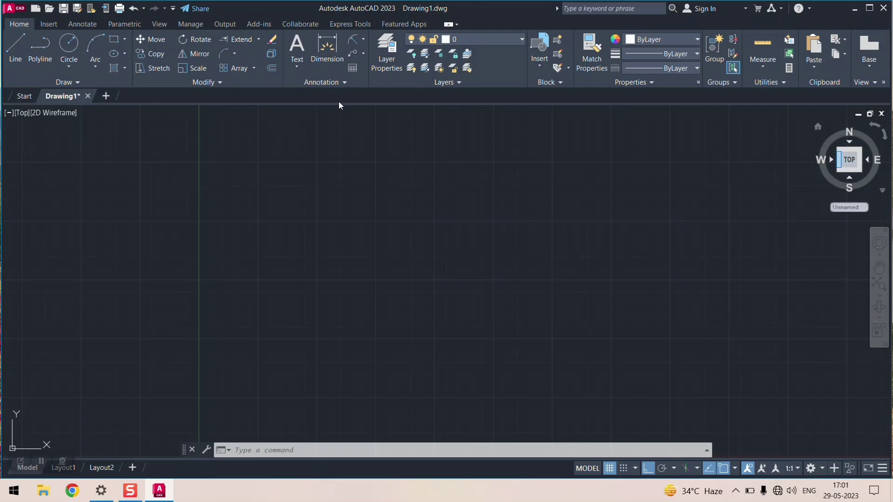
Open the ISO-25 dimension style for modification through the Dimension Style Manager
left_click(349, 86)
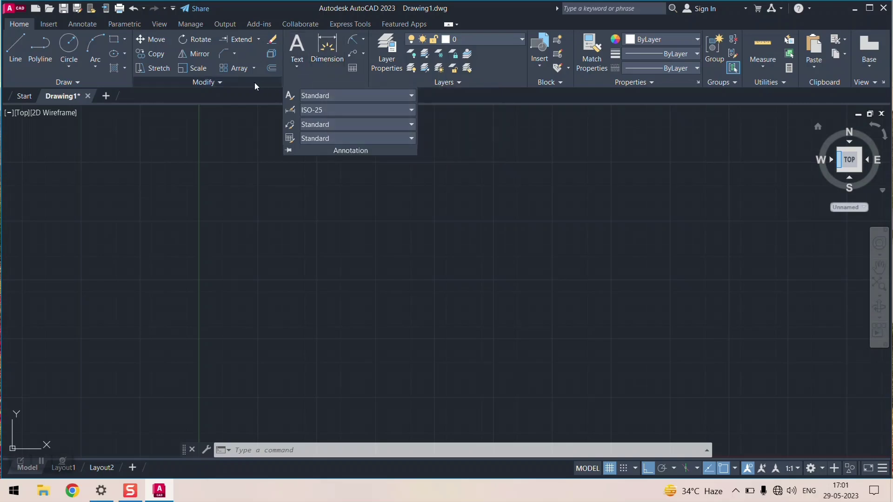
left_click(298, 80)
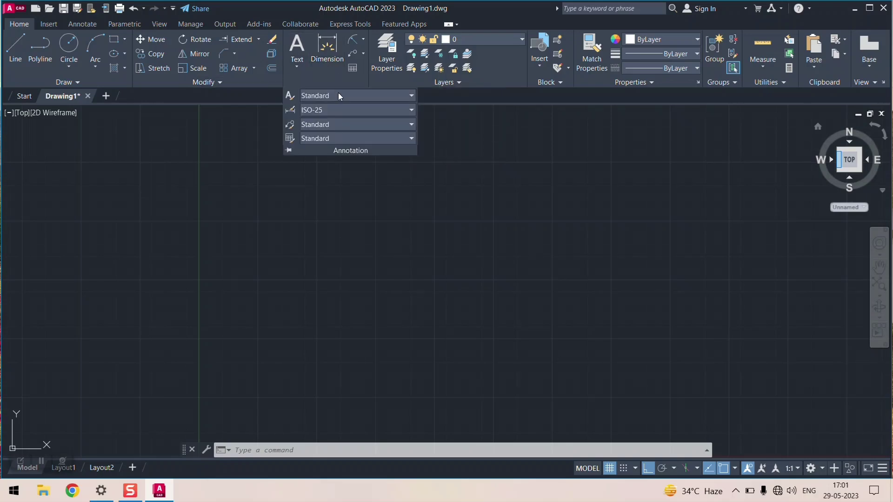
left_click(320, 111)
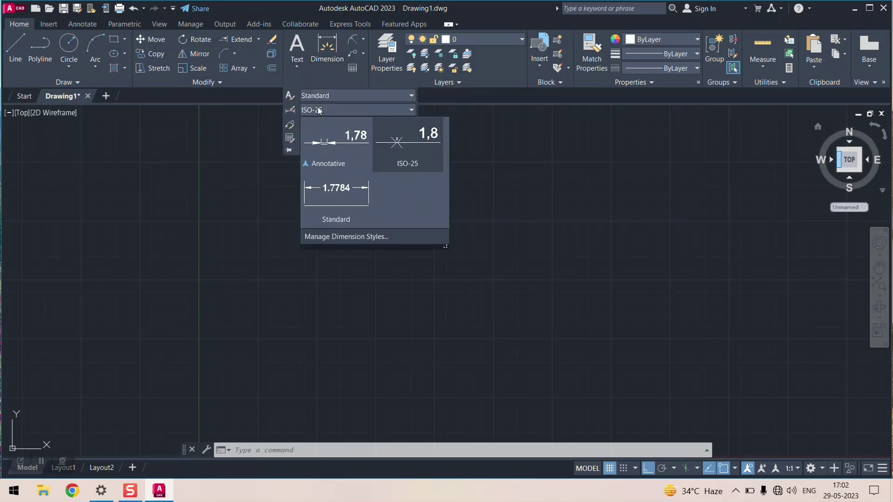
left_click(342, 237)
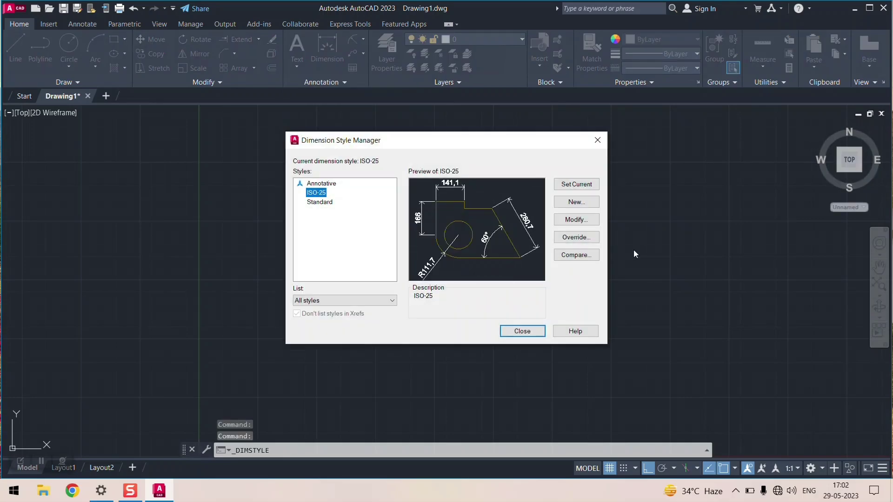
left_click(570, 221)
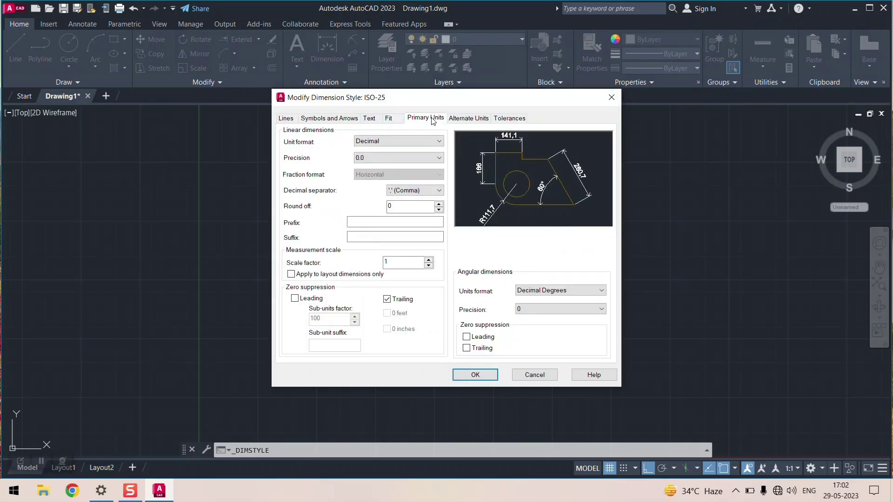
Look over the ISO-25 style's decimal separator and angular unit options, plus its arrow and line settings
left_click(417, 190)
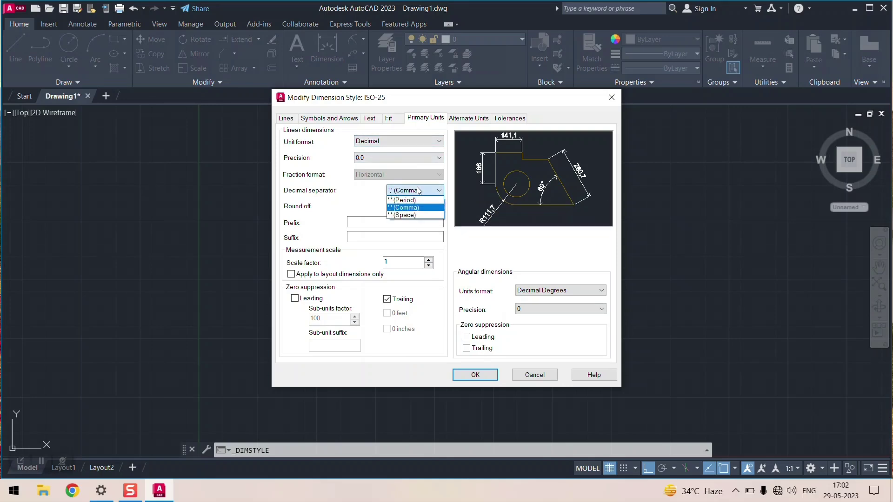
left_click(417, 191)
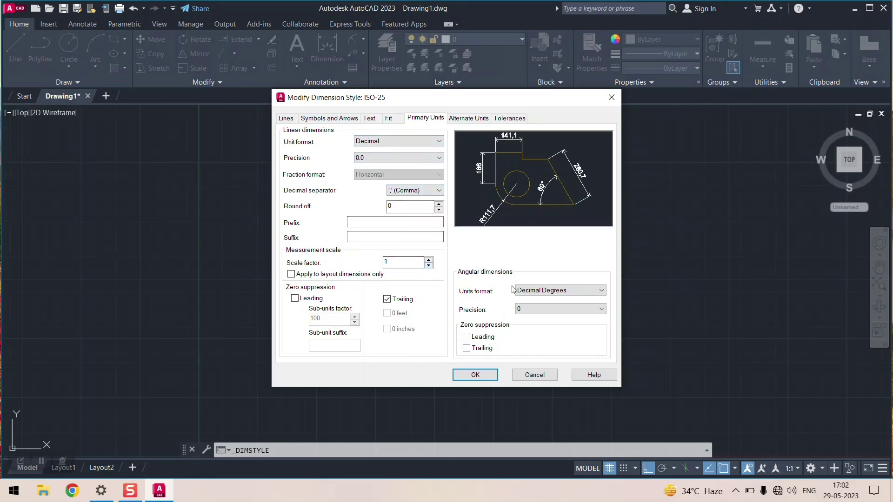
left_click(543, 291)
left_click(544, 292)
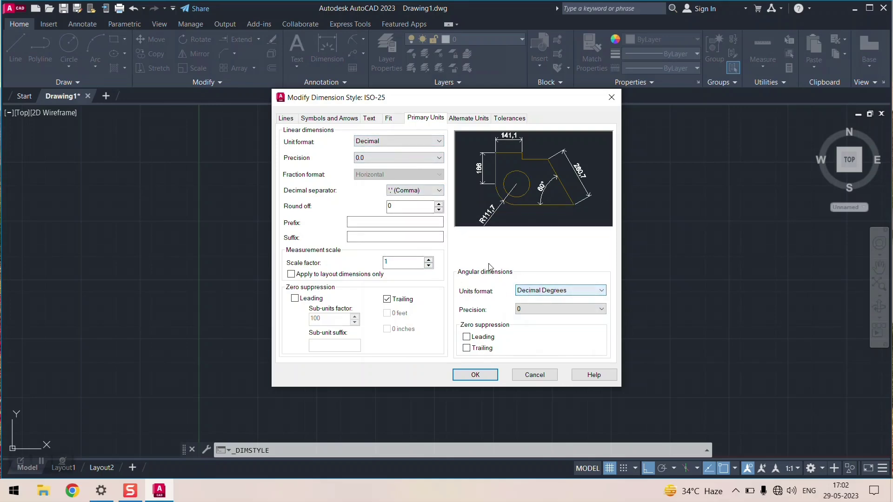
left_click(326, 119)
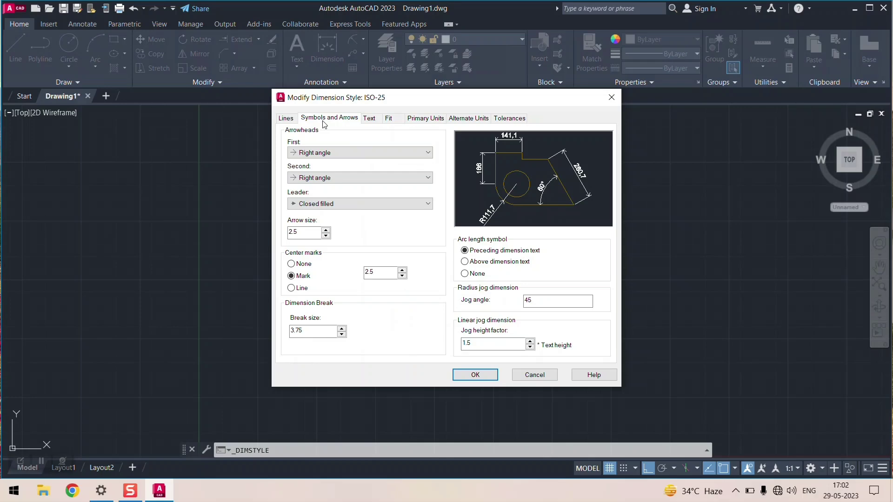
left_click(291, 122)
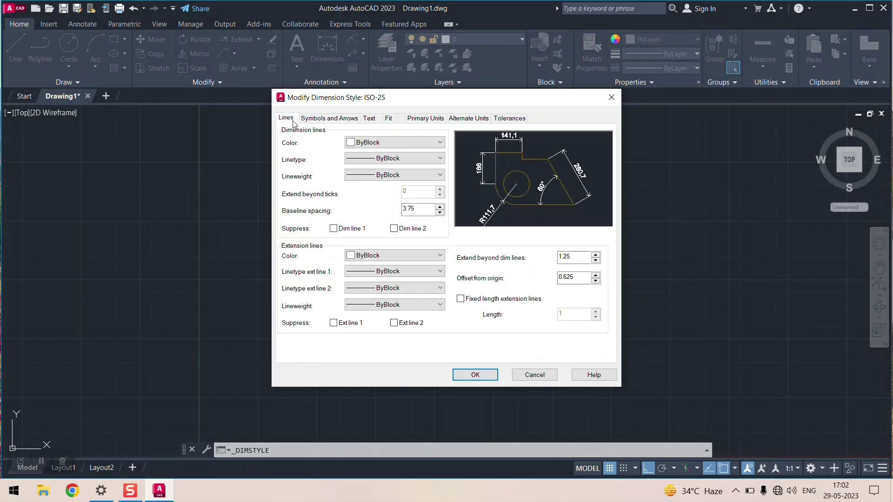
Review the ISO-25 style's tolerance methods, alternate units and primary units, and leave the style without saving changes
left_click(509, 119)
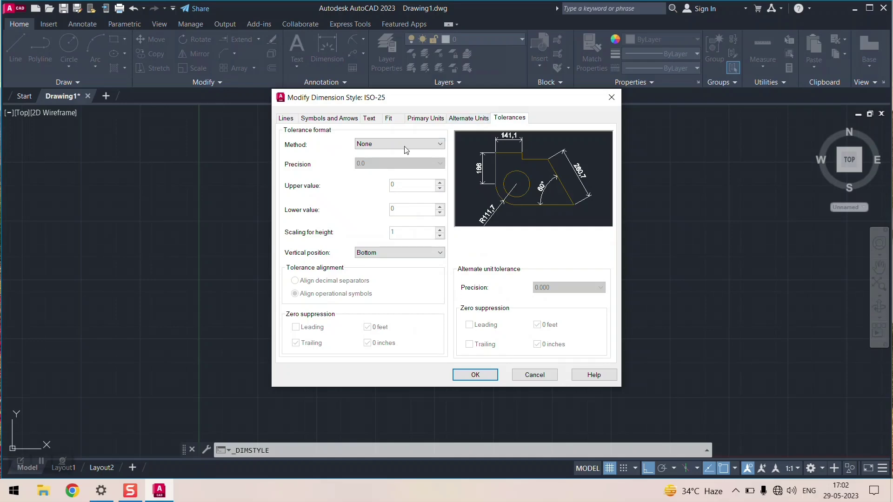
left_click(391, 145)
left_click(391, 142)
left_click(470, 119)
left_click(426, 119)
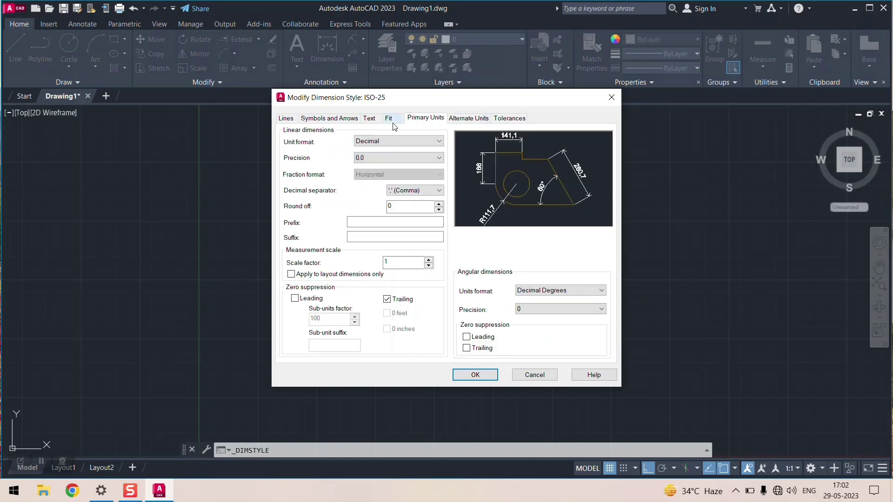
left_click(534, 375)
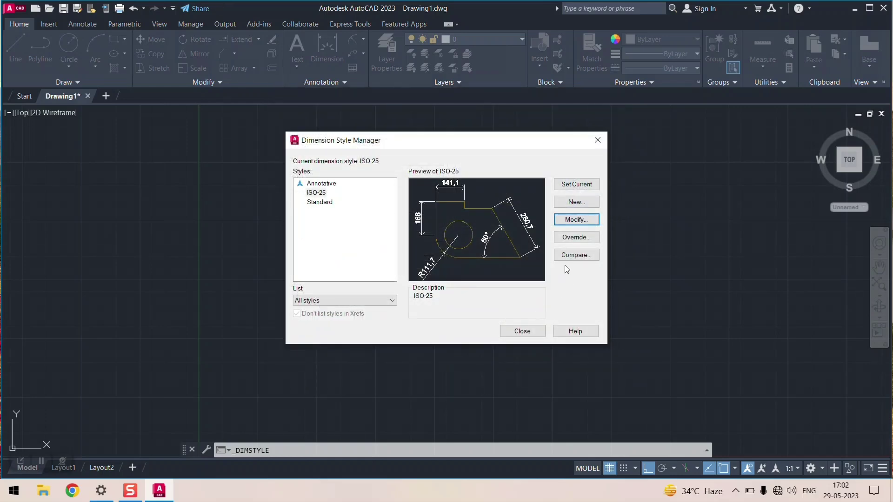
Open the Standard dimension style for modification and examine its tolerances and linear unit format options
left_click(327, 204)
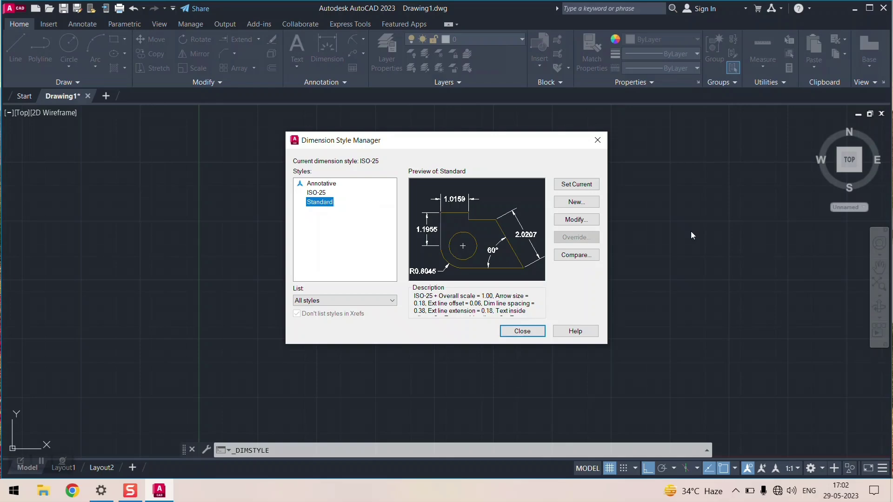
left_click(582, 220)
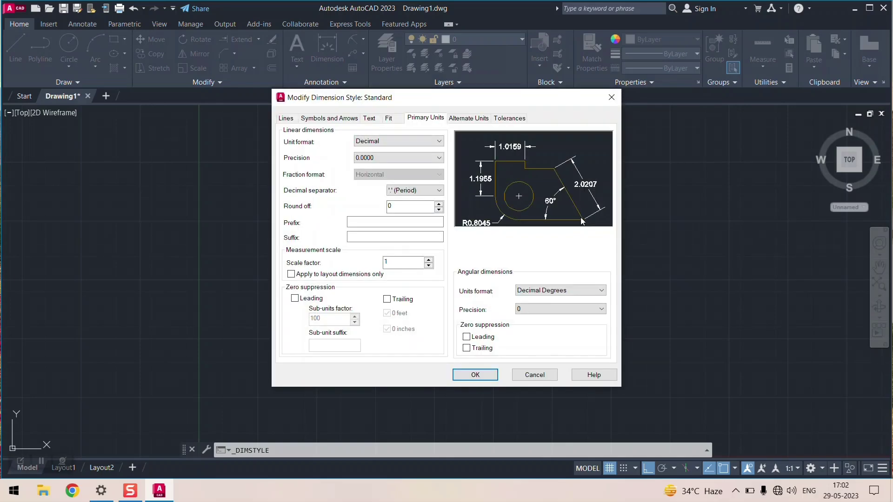
left_click(510, 119)
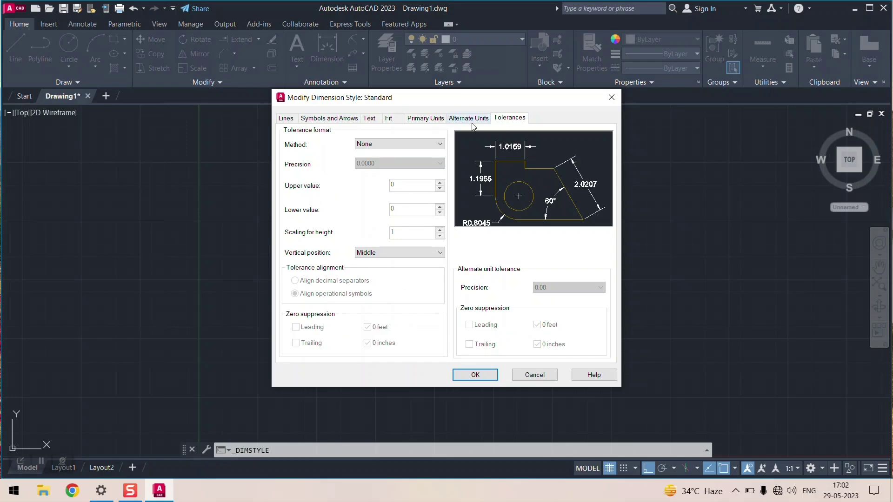
left_click(423, 119)
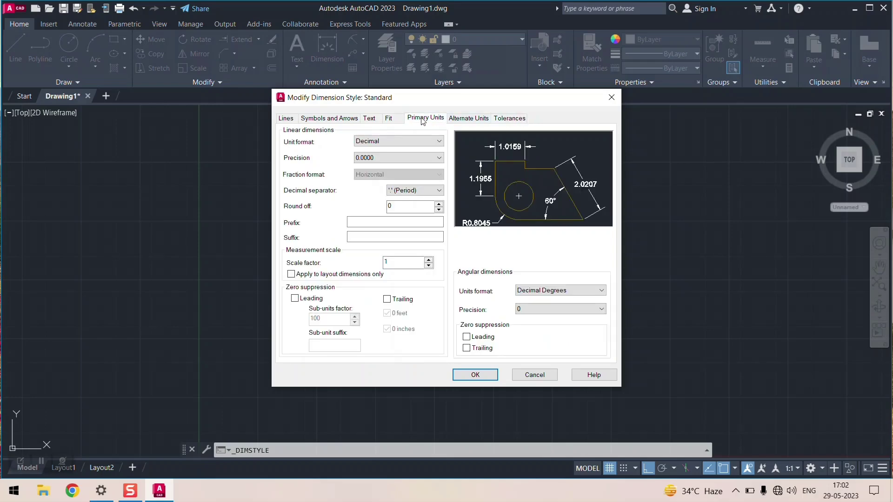
left_click(400, 142)
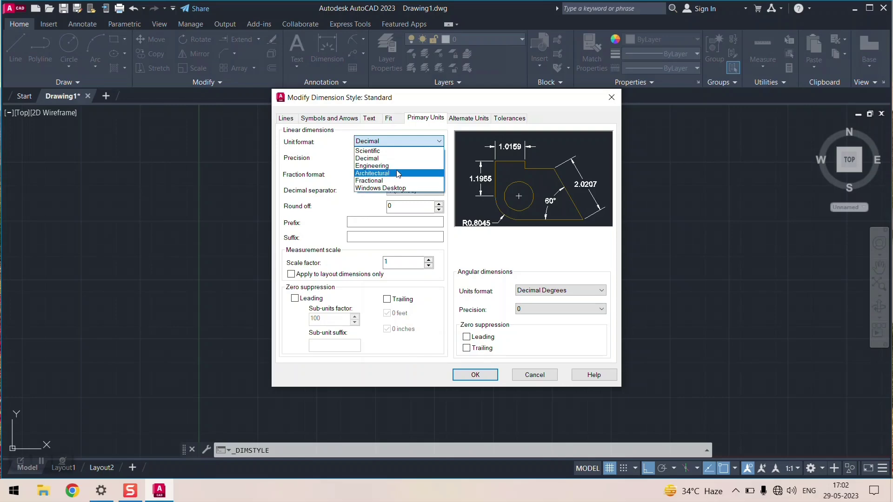
left_click(333, 184)
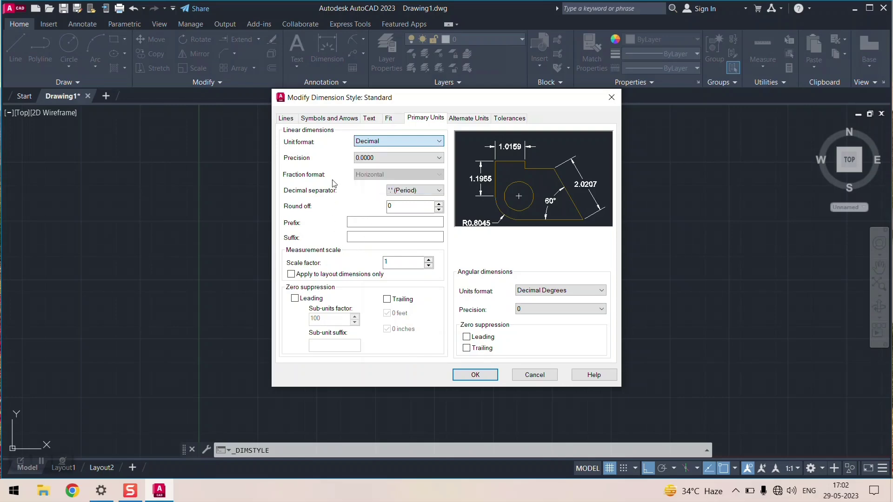
Examine the arrowhead types available for the Standard style's first arrowhead
left_click(330, 119)
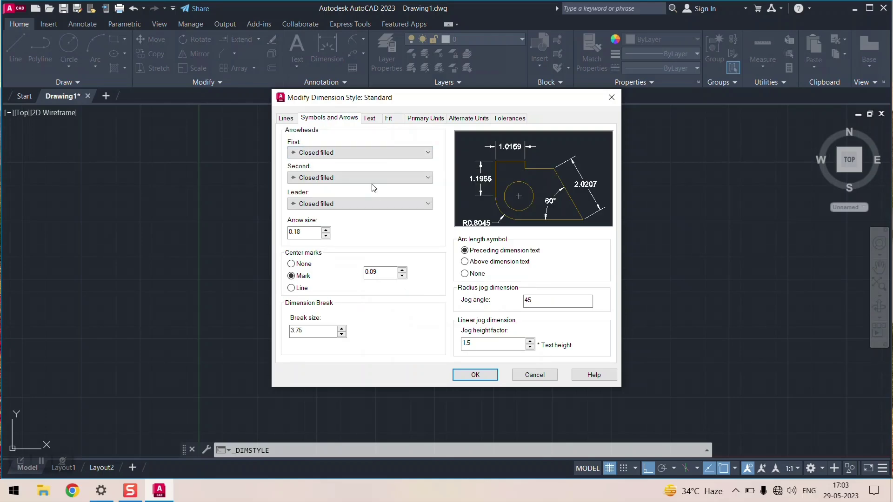
left_click(384, 153)
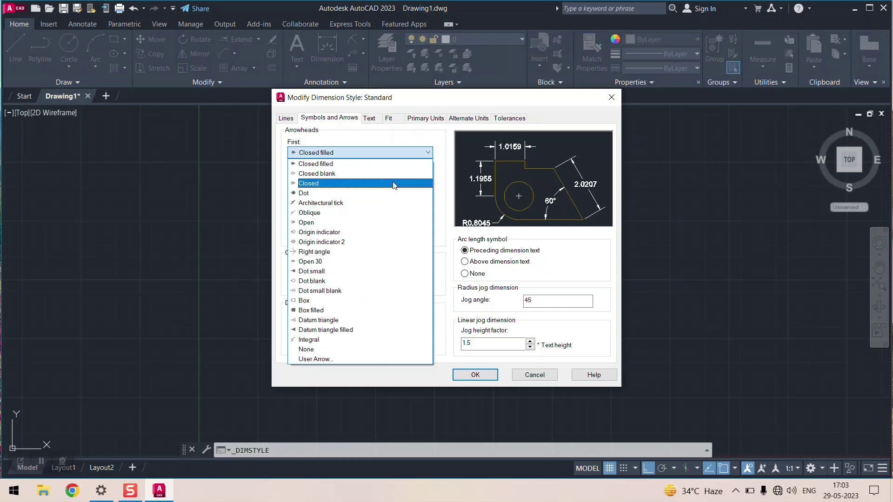
left_click(367, 119)
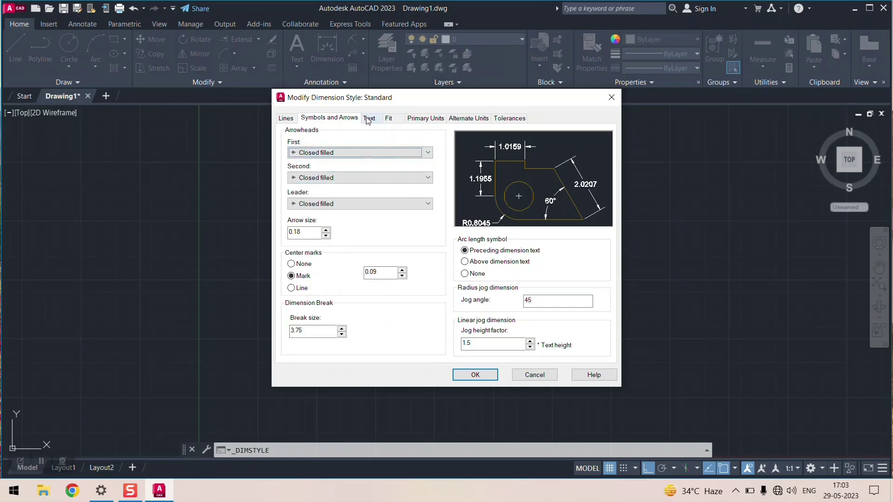
Review the Standard dimension style's options for text style, fill color and text color
left_click(368, 120)
left_click(404, 147)
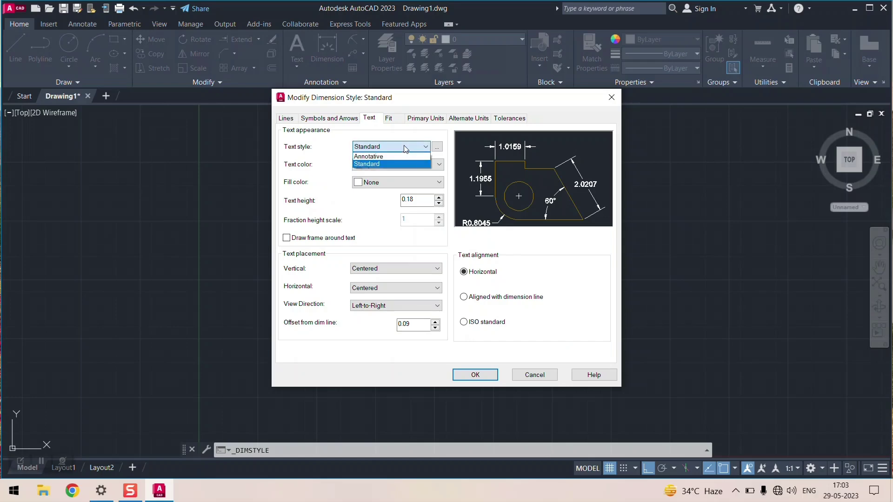
left_click(405, 147)
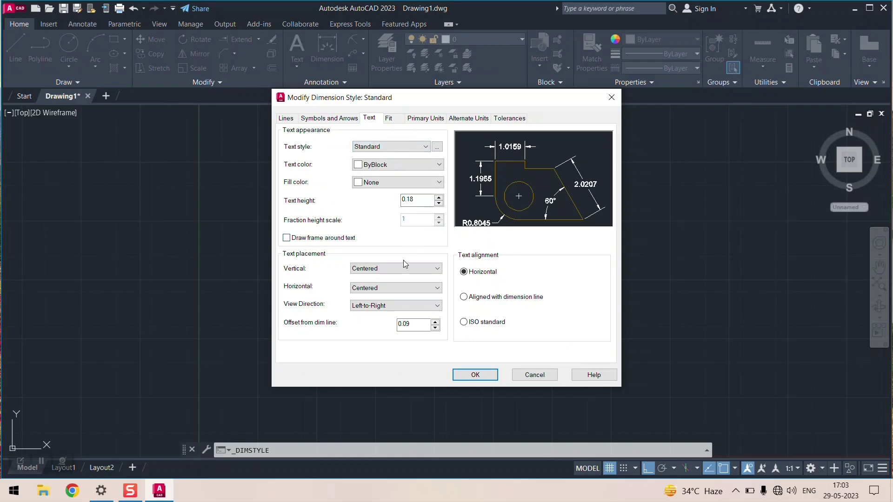
left_click(407, 182)
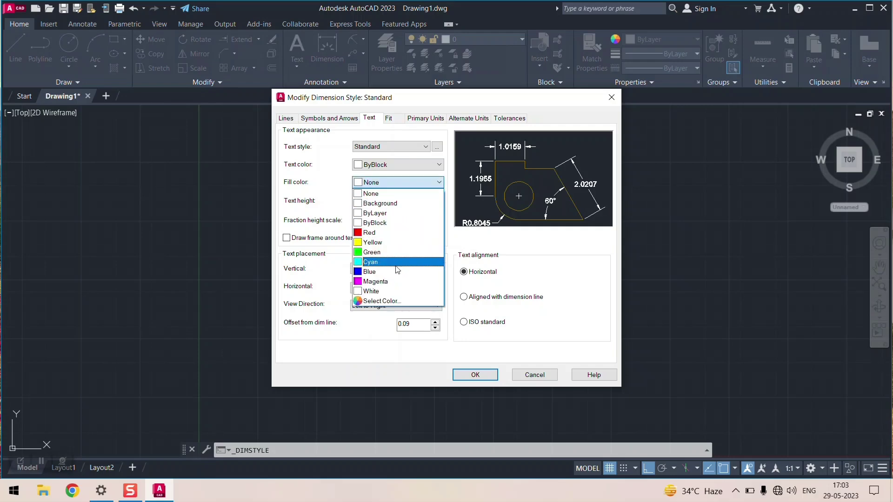
left_click(401, 164)
left_click(402, 166)
left_click(403, 165)
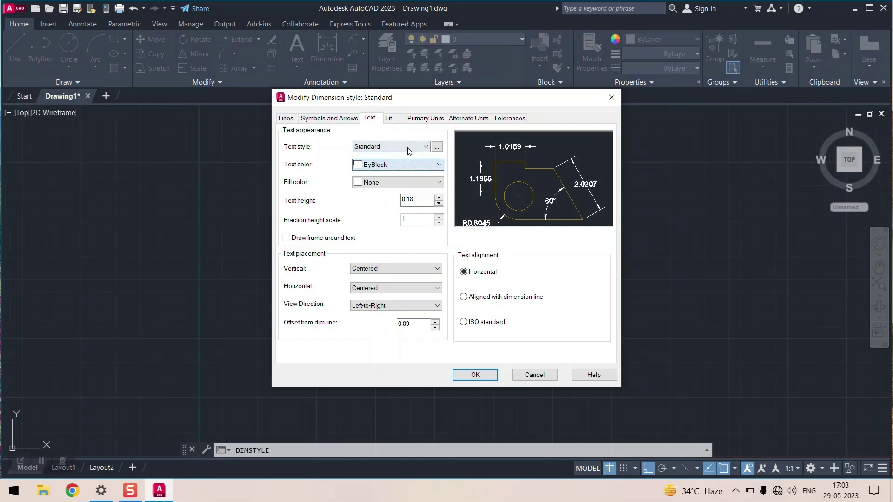
Check the dimension text style choices again and open the Text Style settings for the Standard text style
left_click(408, 147)
left_click(409, 150)
left_click(438, 146)
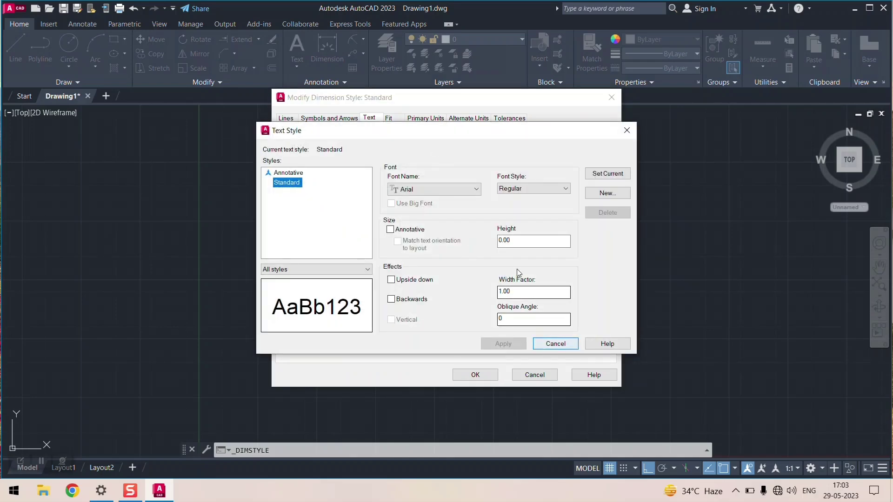
Try the Times New Roman TUR font for the Standard text style
left_click(441, 190)
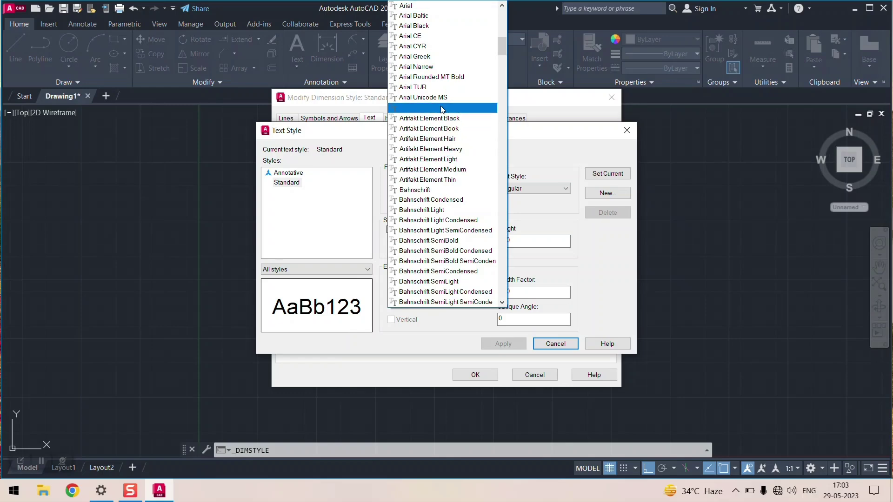
scroll(445, 95, "down", 8)
scroll(445, 96, "down", 10)
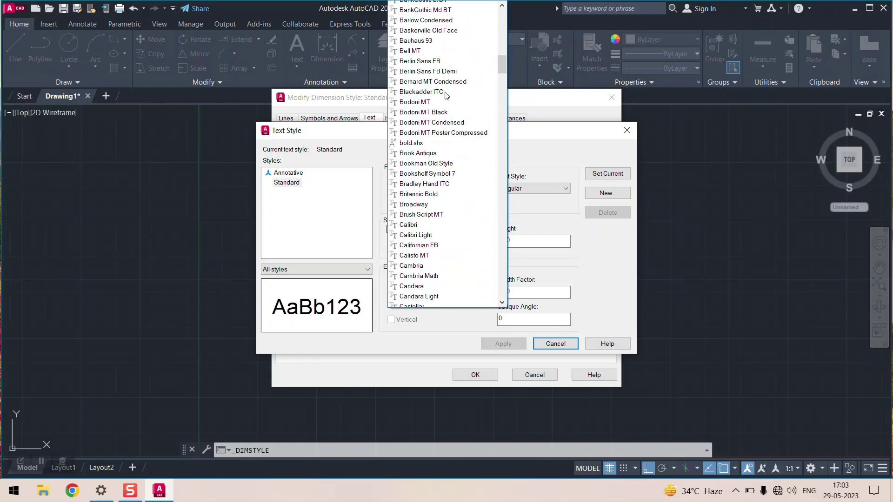
scroll(446, 95, "down", 10)
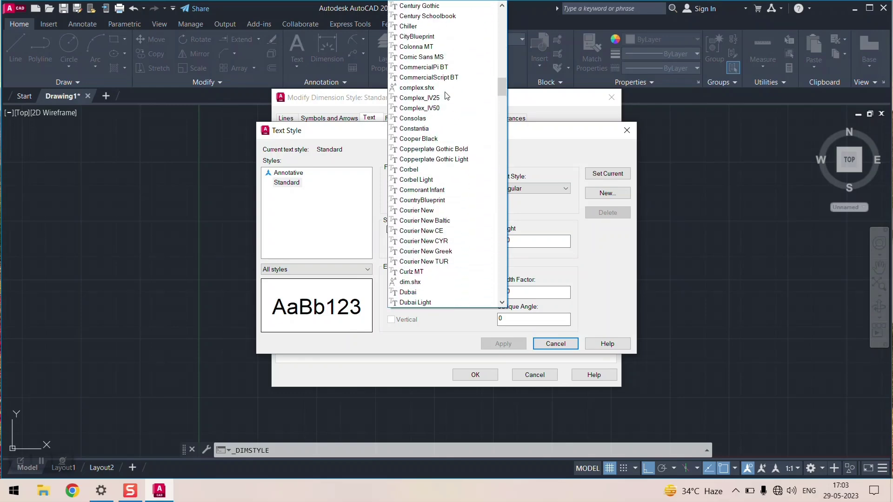
left_click_drag(502, 97, 522, 278)
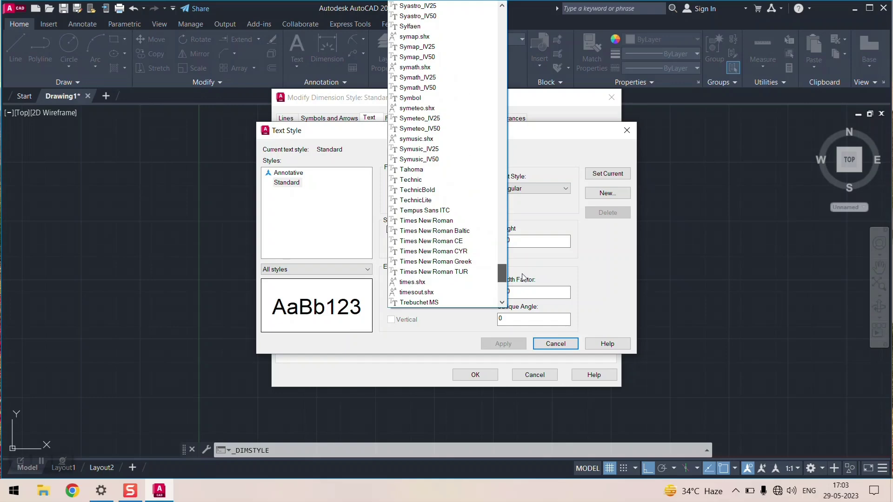
left_click(495, 271)
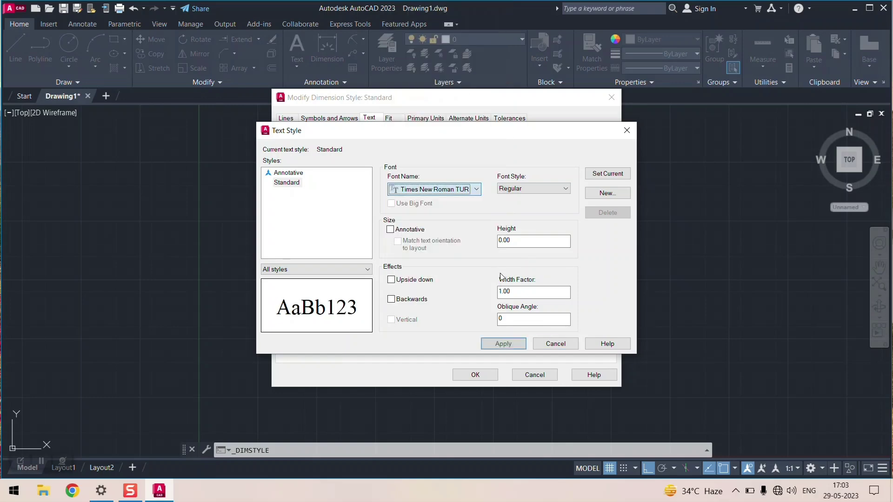
Review the remaining font and font style choices for the Standard text style and discard the text style changes
left_click(460, 189)
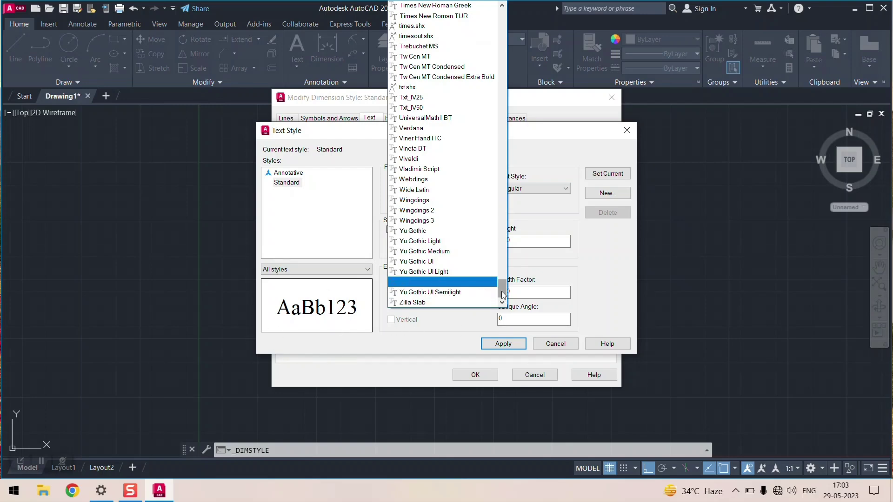
left_click_drag(502, 292, 496, 16)
left_click(347, 164)
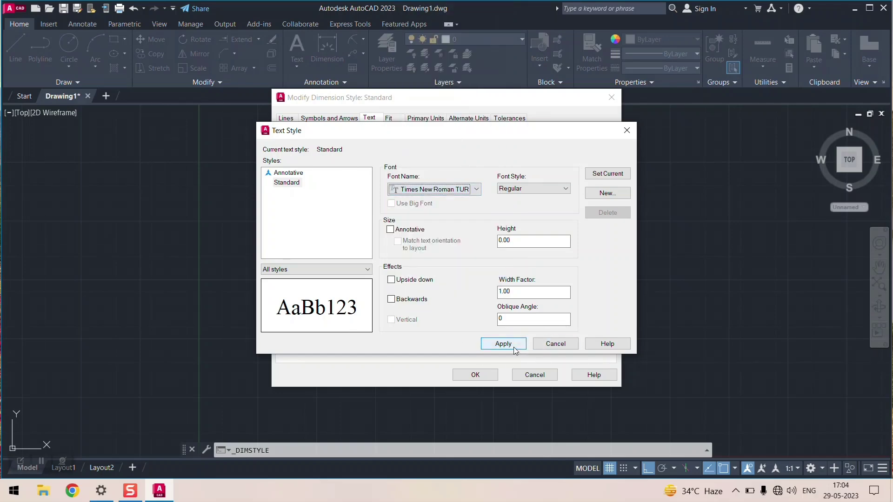
left_click(520, 244)
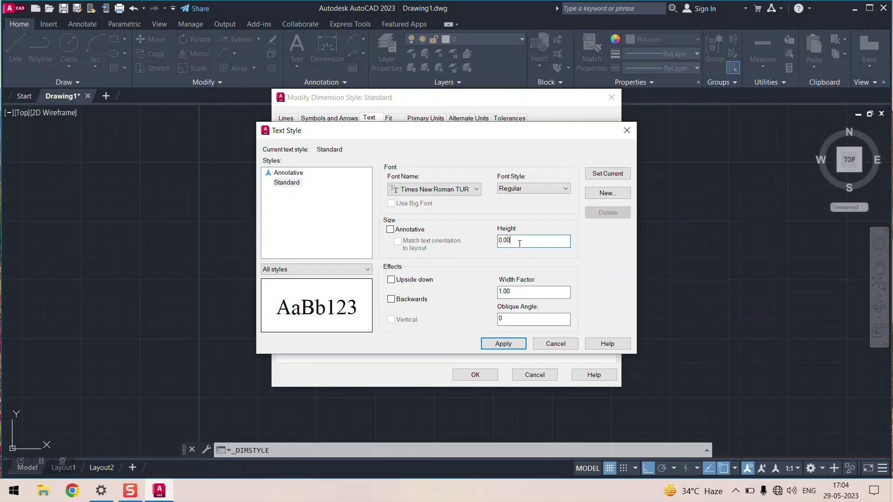
left_click(523, 189)
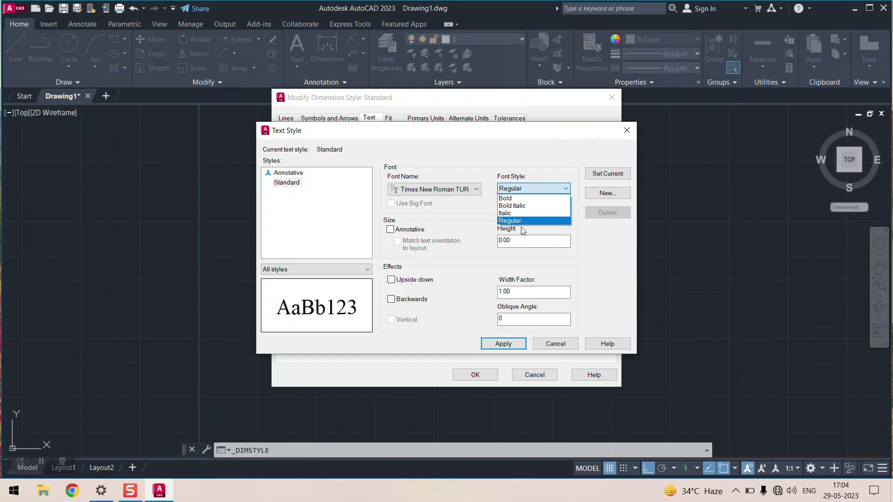
left_click(554, 345)
left_click(555, 344)
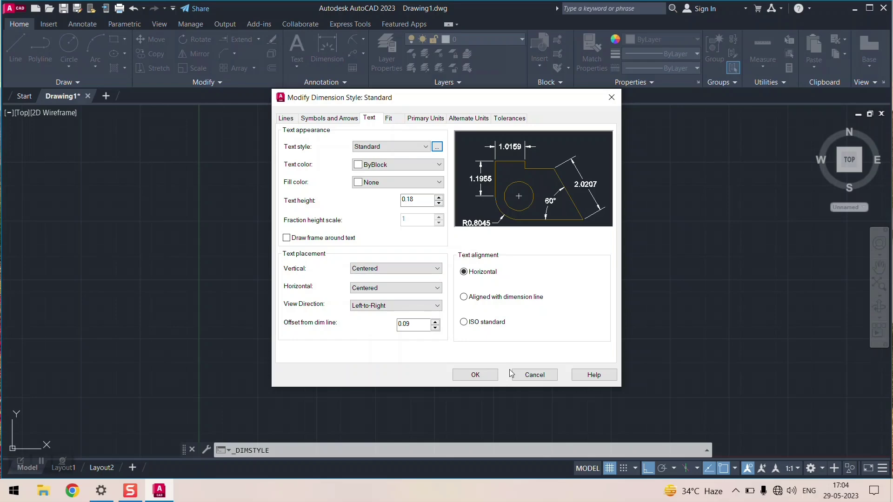
Try the Above and Outside vertical text placements in the Standard dimension style and compare their previews
left_click(388, 269)
left_click(380, 286)
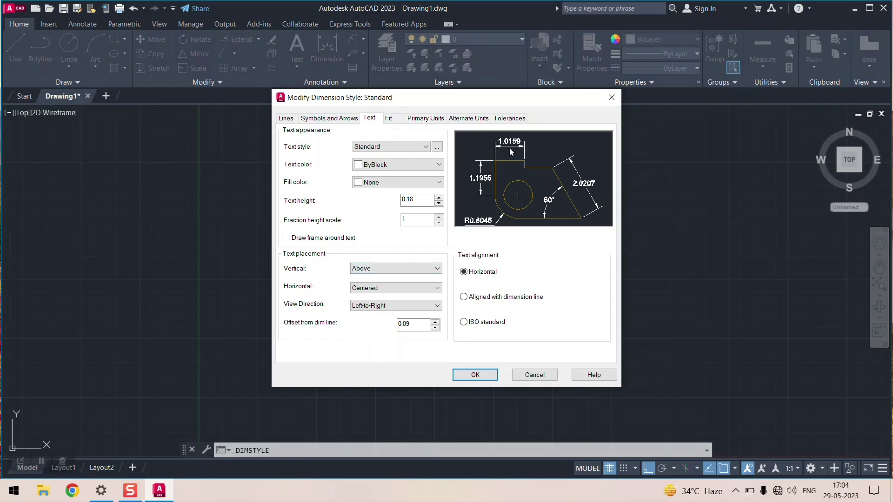
left_click(409, 272)
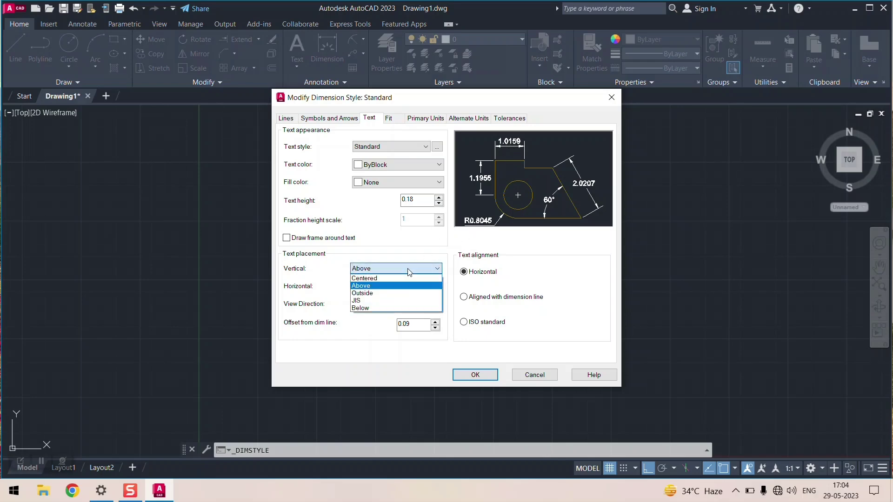
left_click(401, 293)
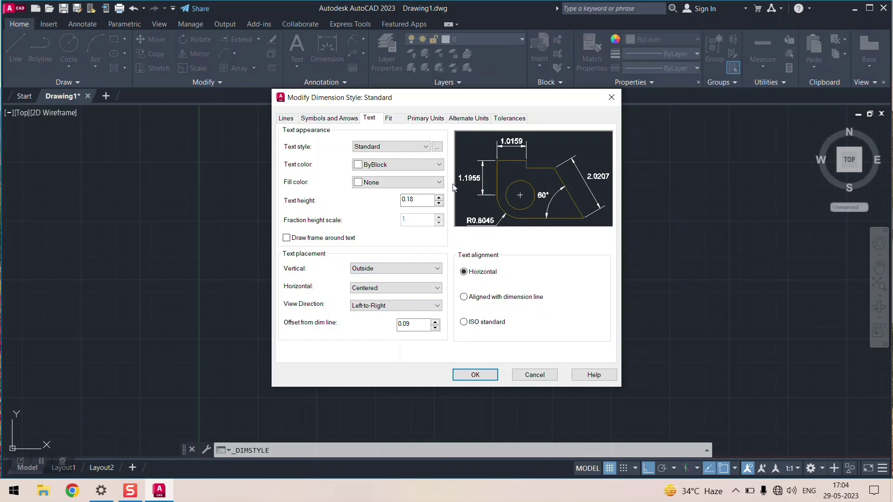
left_click(412, 268)
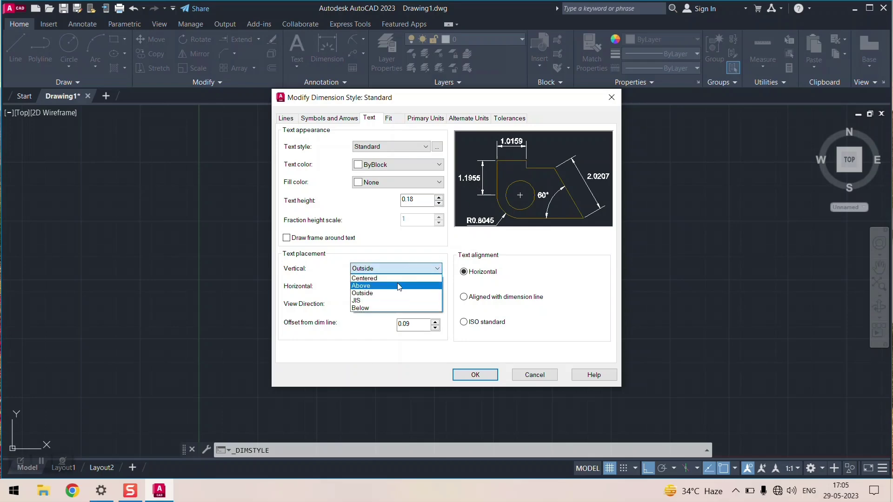
left_click(398, 287)
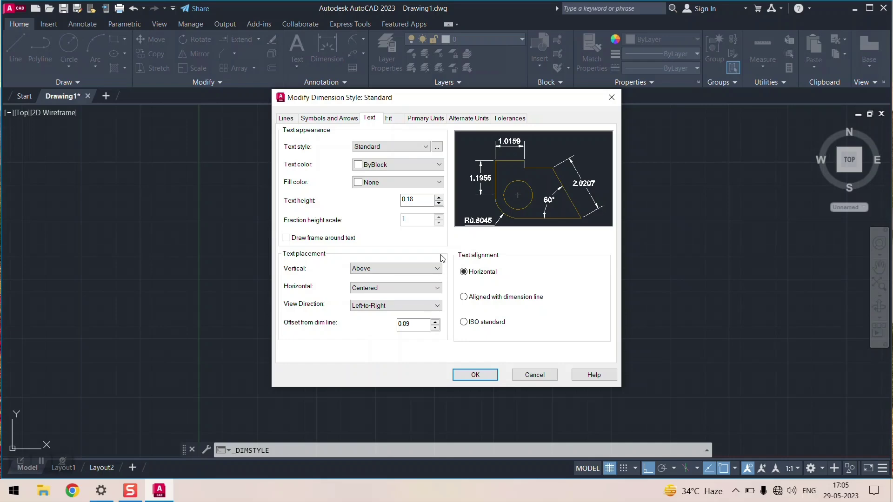
left_click(423, 268)
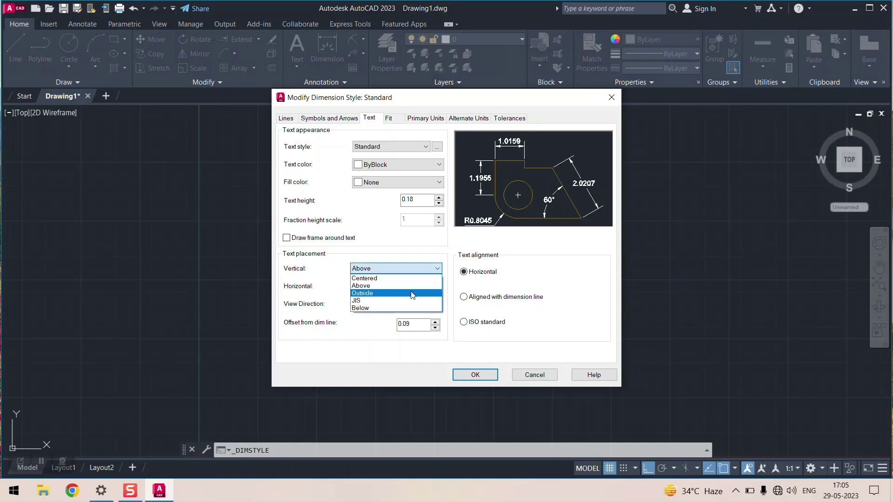
left_click(412, 294)
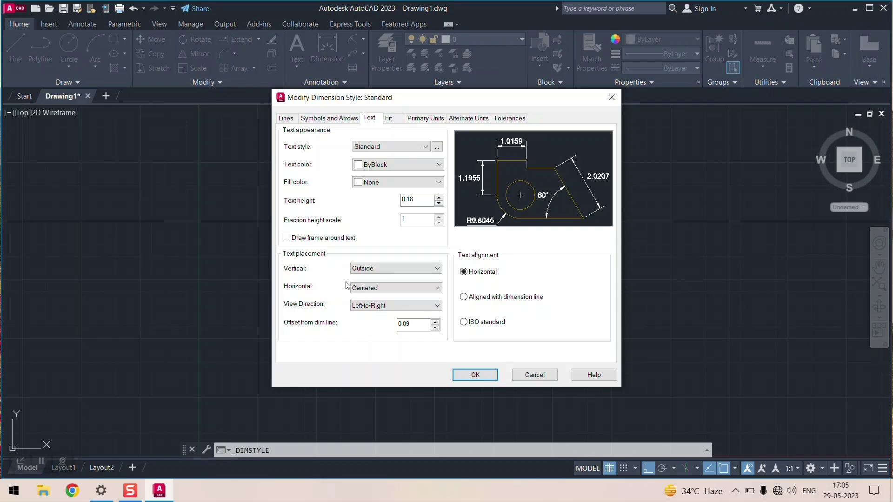
Try the JIS vertical text placement, then set the Standard dimension style's vertical placement to Below
left_click(393, 270)
left_click(380, 300)
left_click(386, 268)
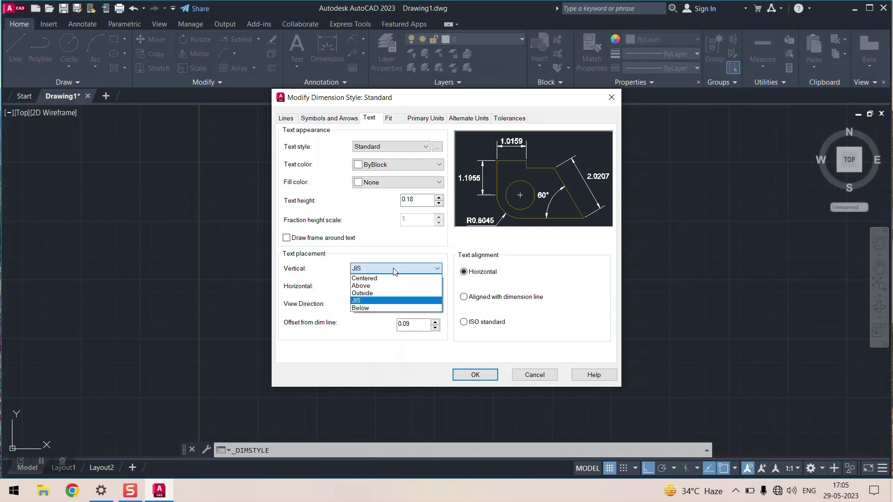
left_click(375, 305)
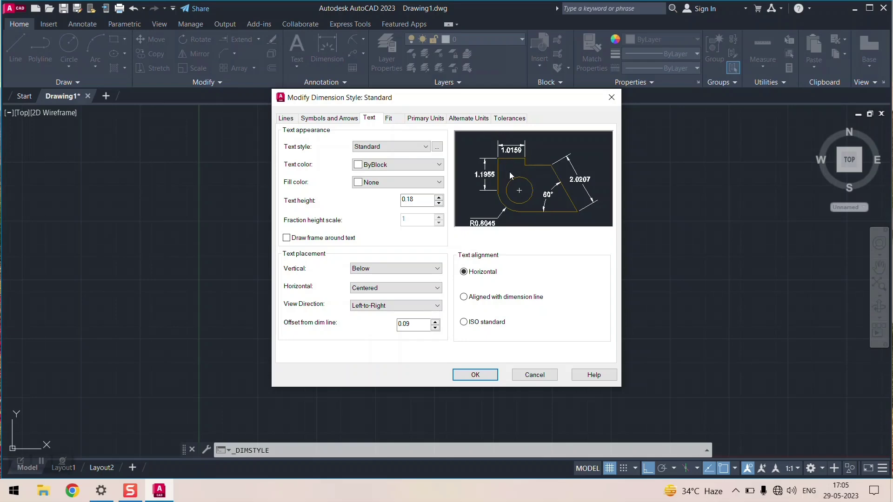
Go through the horizontal text placements At Ext Line 1, At Ext Line 2 and Over Ext Line 1, ending on Over Ext Line 2
left_click(384, 288)
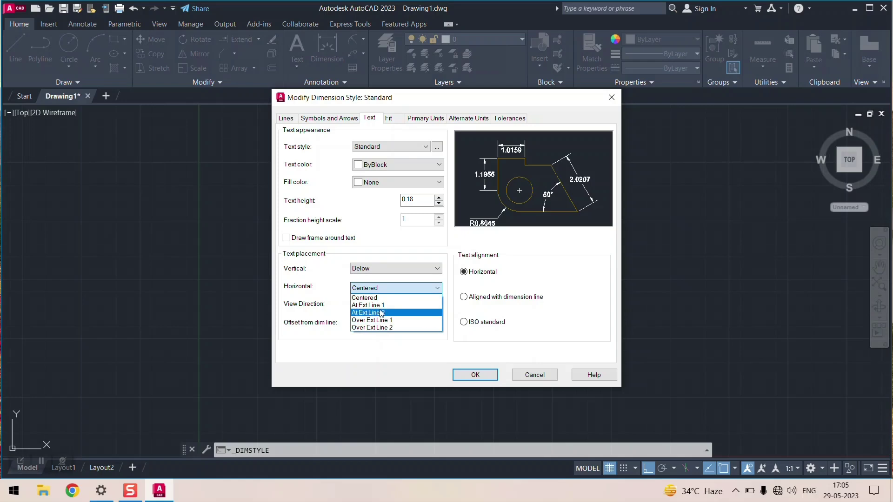
left_click(382, 305)
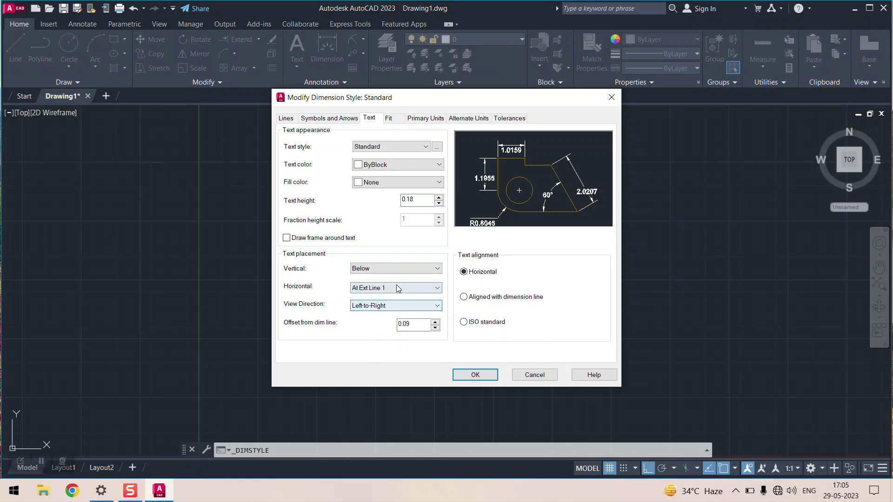
left_click(386, 289)
left_click(372, 313)
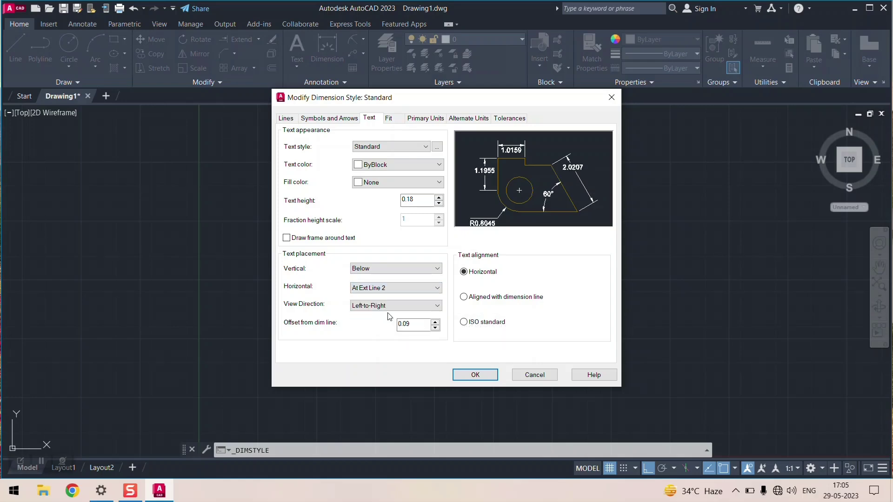
left_click(403, 287)
left_click(393, 320)
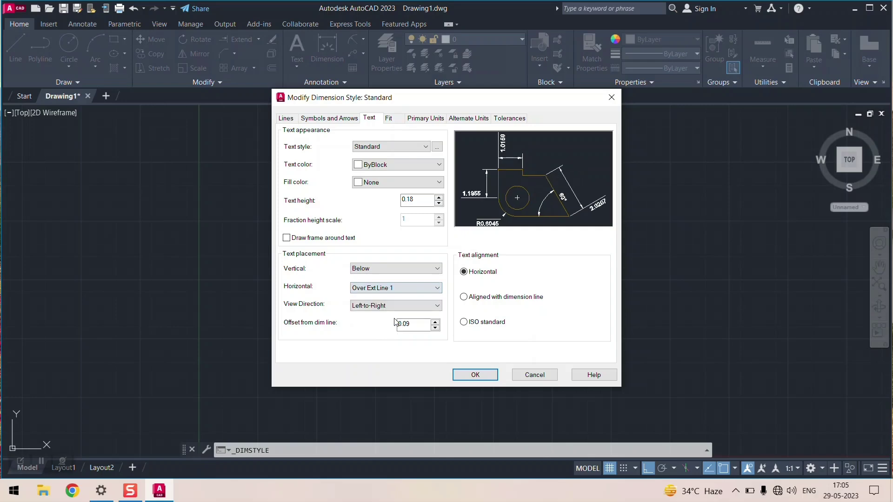
left_click(396, 287)
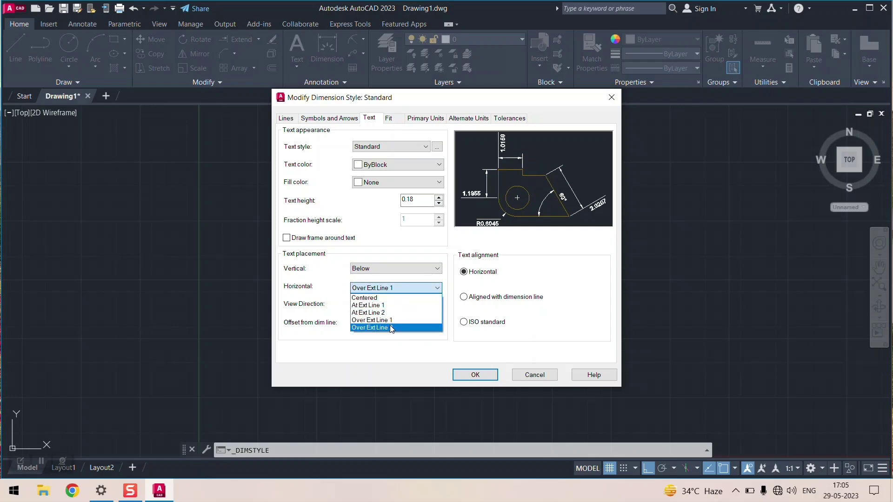
left_click(389, 325)
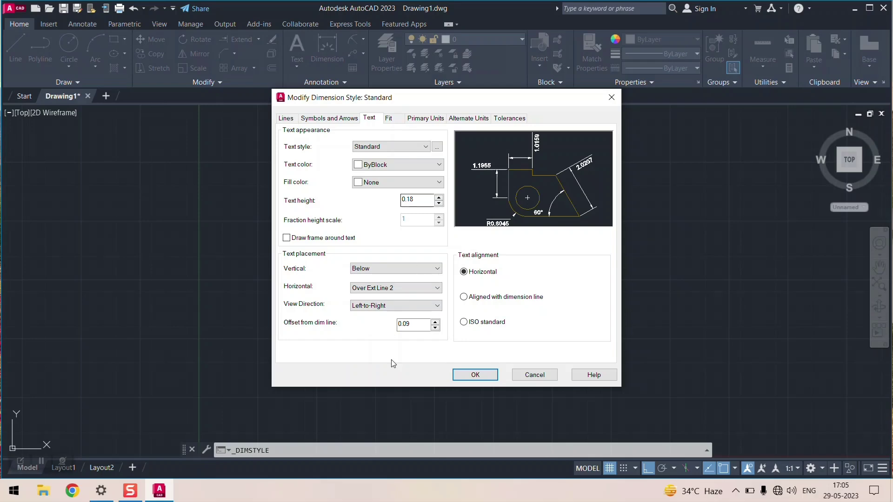
Try the Right-to-Left view direction for the dimension text and return it to Left-to-Right
left_click(412, 306)
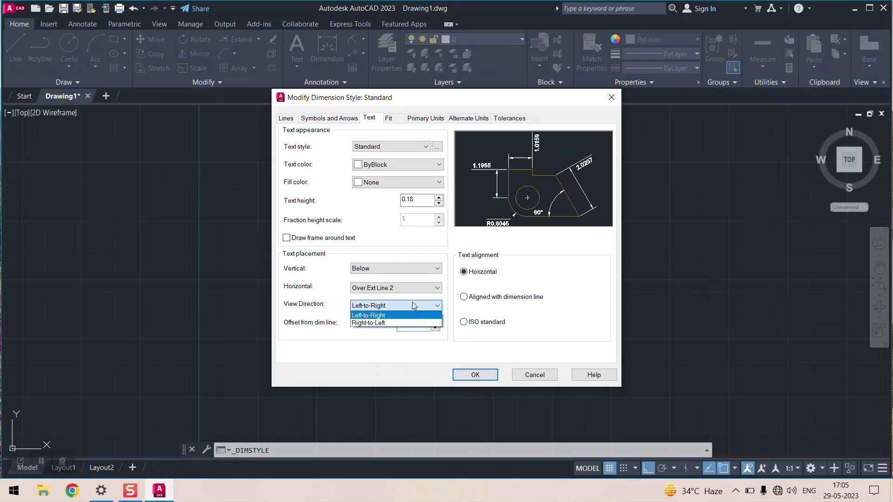
left_click(385, 323)
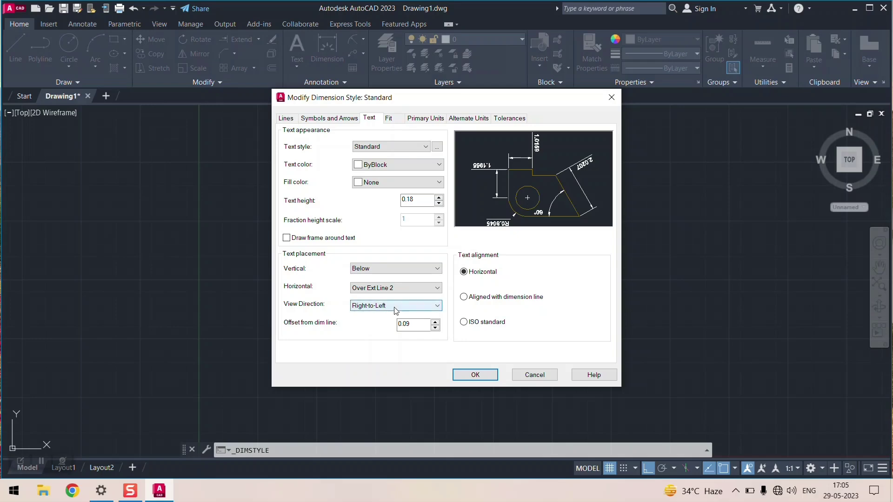
left_click(395, 307)
left_click(392, 316)
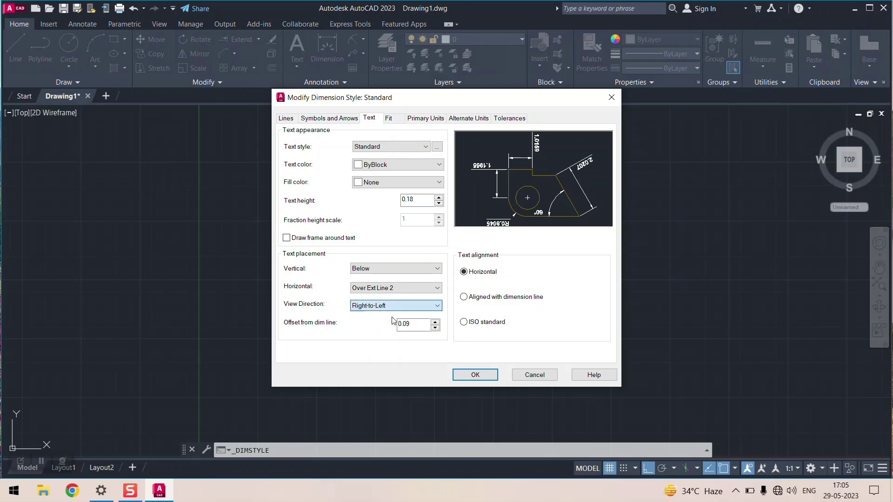
left_click(395, 304)
left_click(392, 323)
left_click(397, 306)
left_click(394, 311)
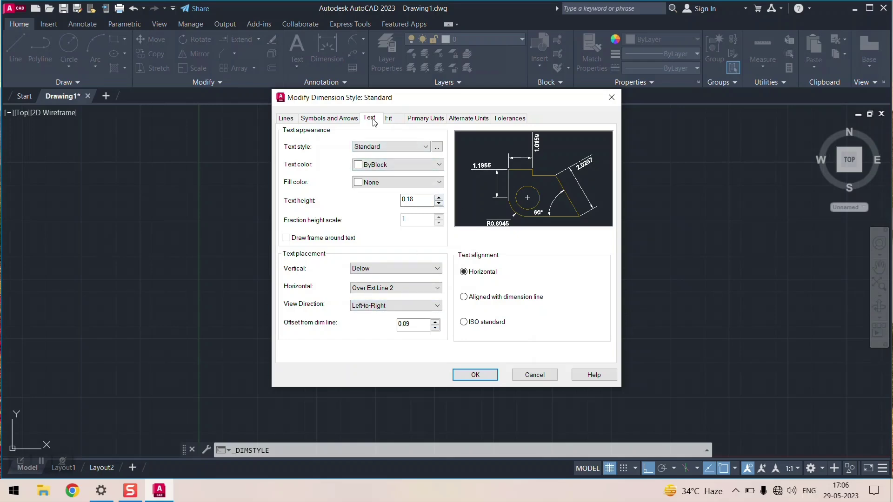
Review the Standard dimension style's arrow and symbol settings, line settings and alternate units
left_click(351, 122)
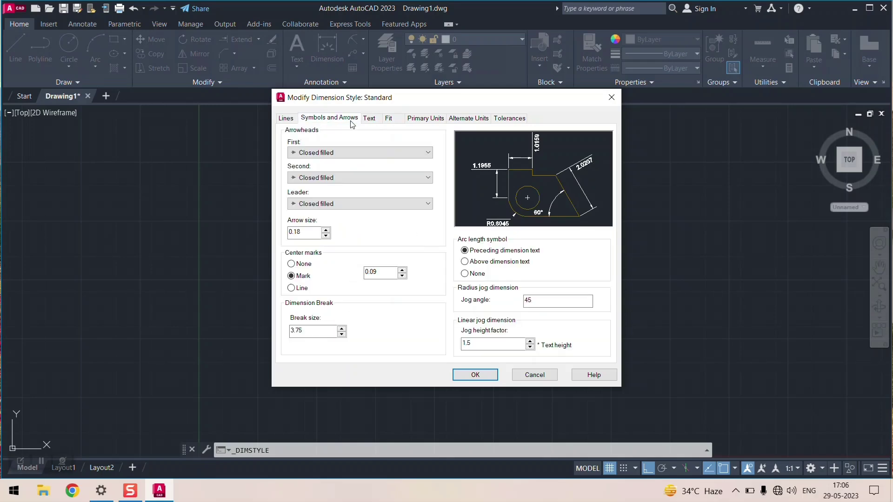
left_click(287, 119)
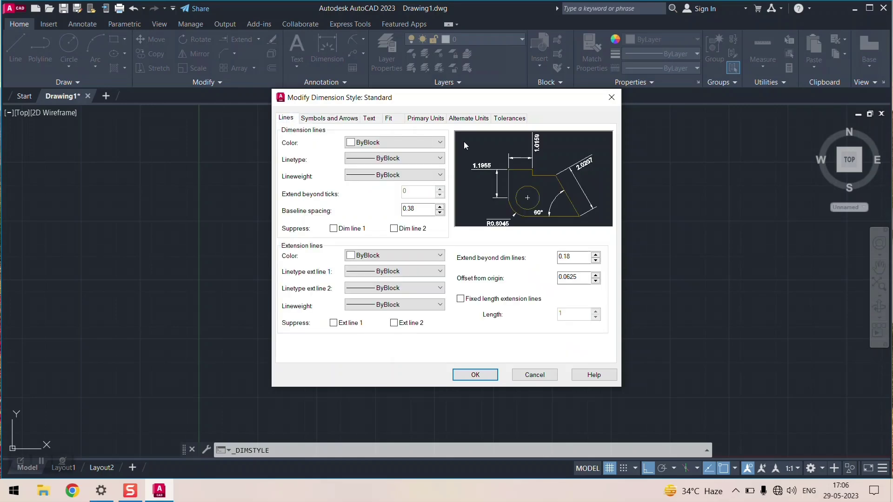
left_click(486, 122)
Examine the precision and unit format options for the Standard style's primary linear dimensions
left_click(432, 122)
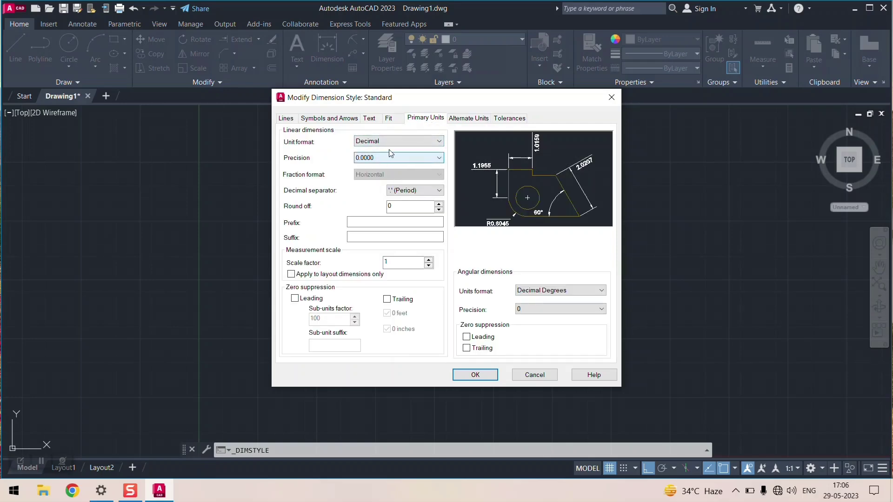
left_click(403, 158)
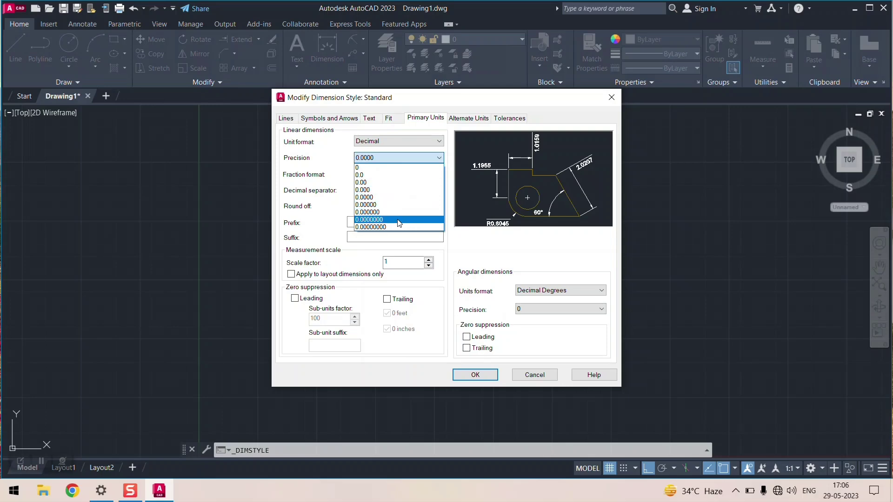
left_click(423, 137)
left_click(415, 145)
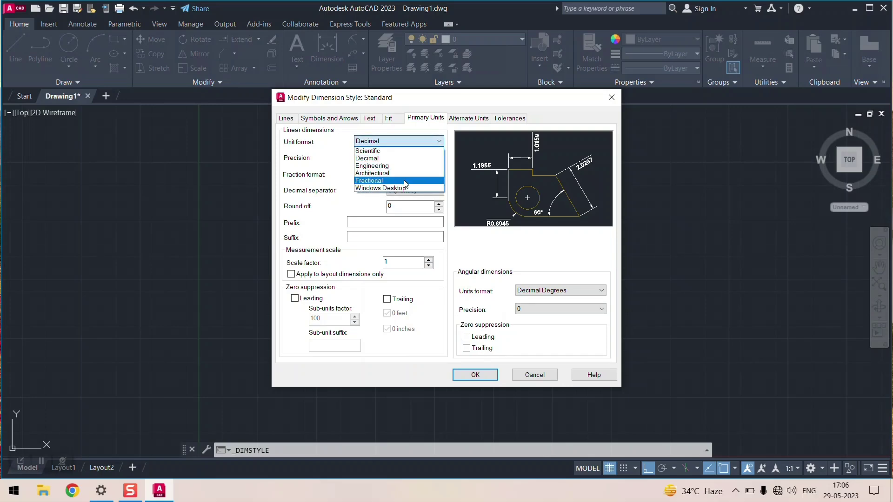
left_click(547, 266)
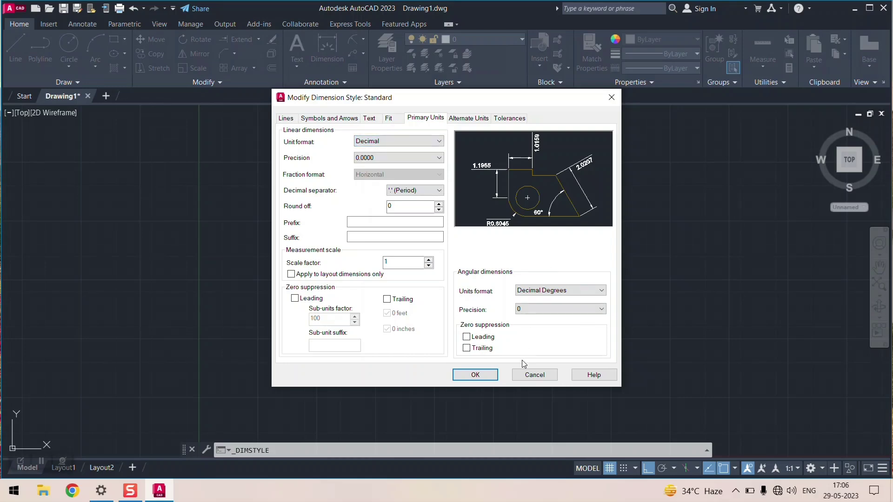
Accept the Standard dimension style's settings and close the Dimension Style Manager
left_click(496, 377)
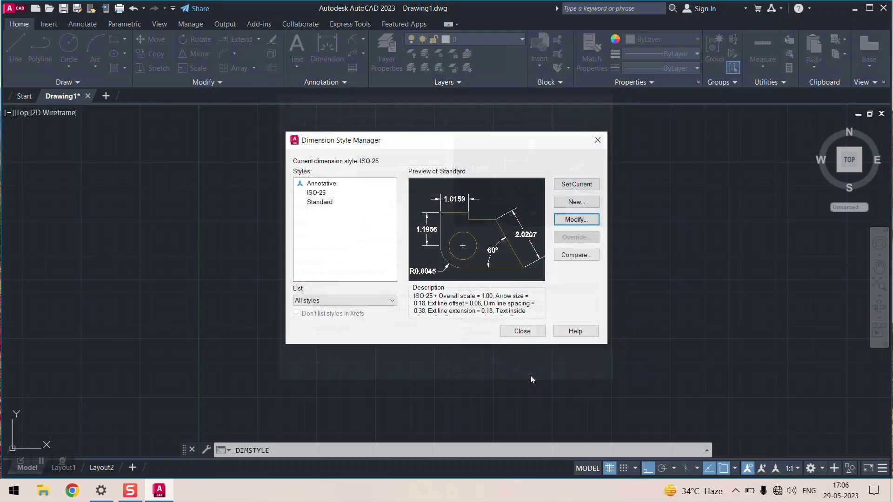
left_click(528, 332)
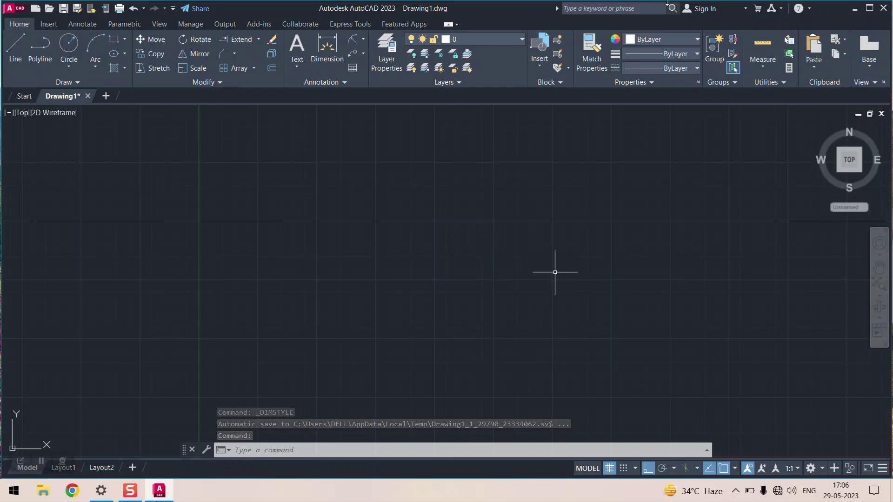
left_click(236, 54)
left_click(242, 68)
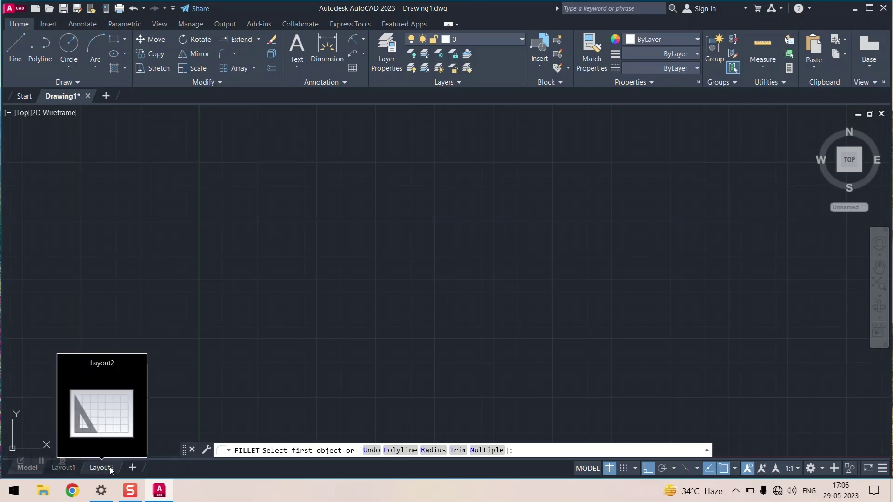
scroll(188, 226, "down", 3)
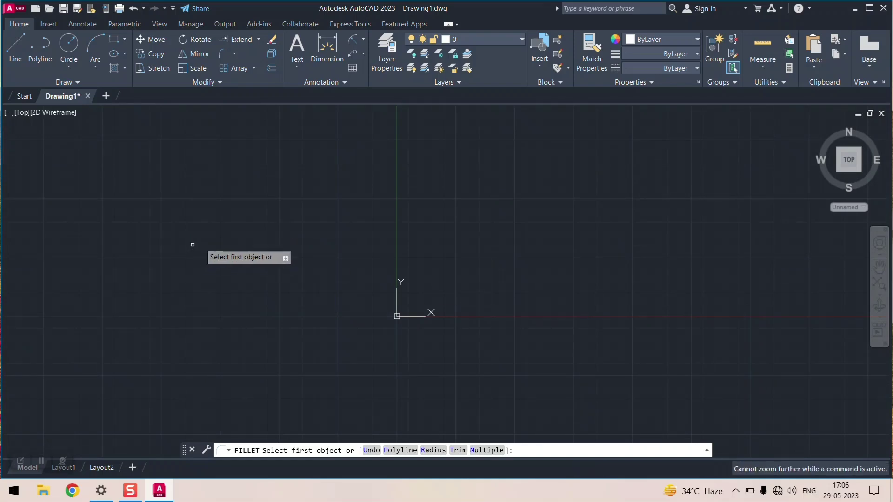
scroll(294, 270, "up", 2)
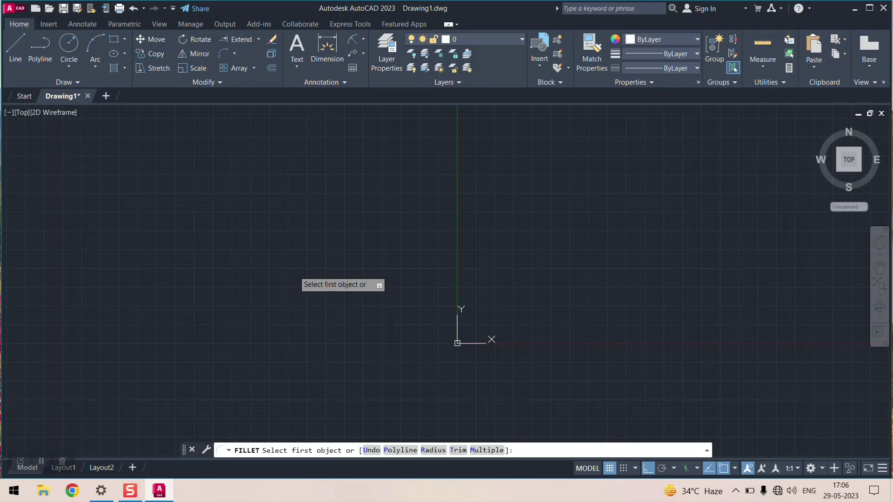
key("Escape")
Switch the drawing's coordinate system to the world coordinate system (WCS)
scroll(289, 269, "down", 5)
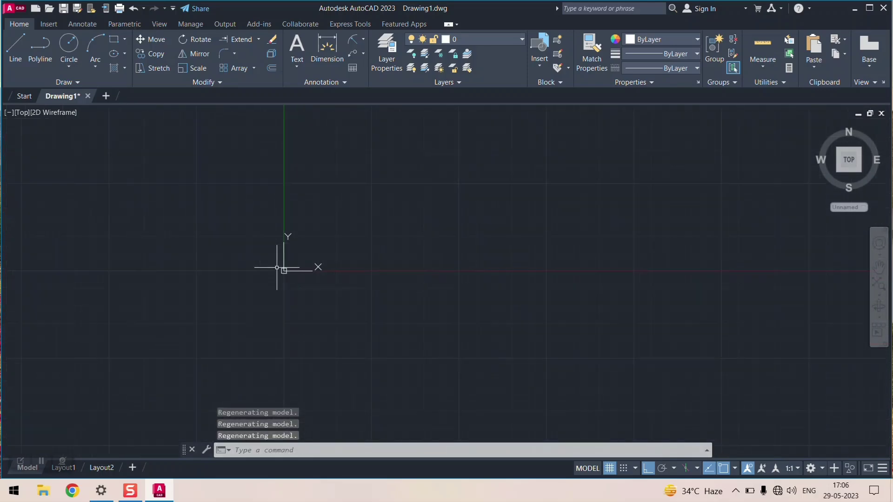
scroll(277, 267, "up", 1)
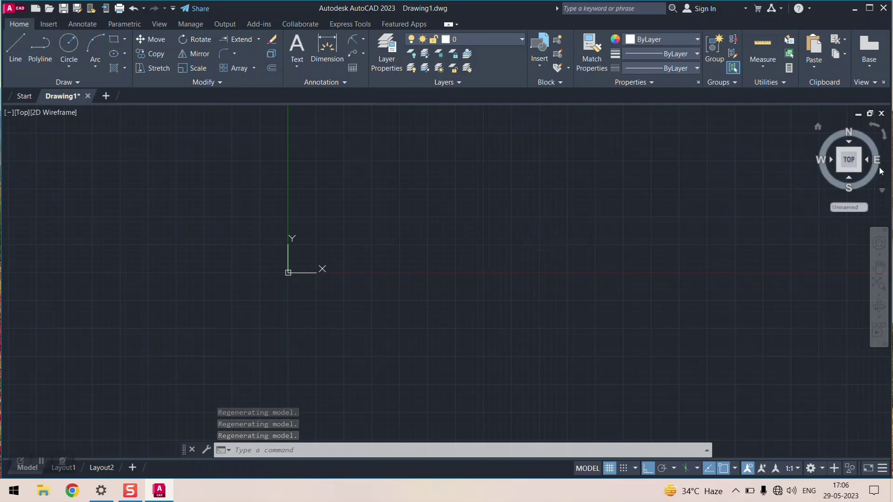
left_click(867, 210)
left_click(850, 216)
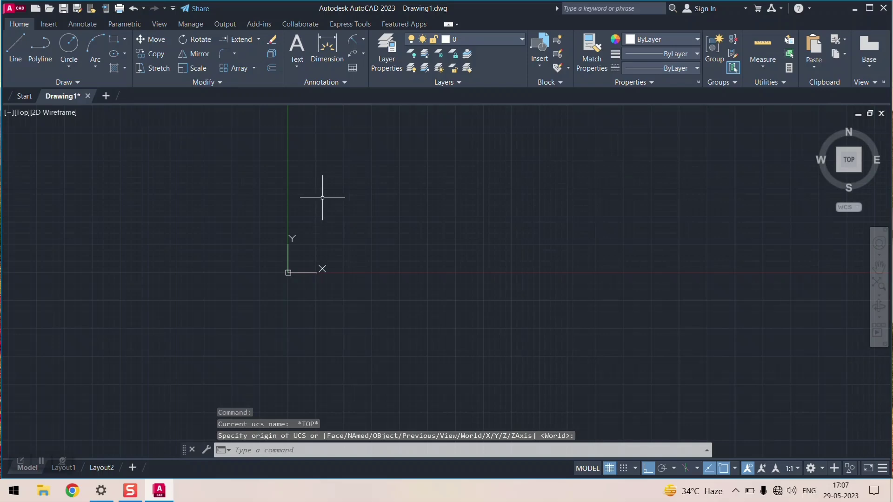
Examine the creation variants offered for text, circles, arcs, rectangles and polygons, ellipses and hatches
left_click(298, 68)
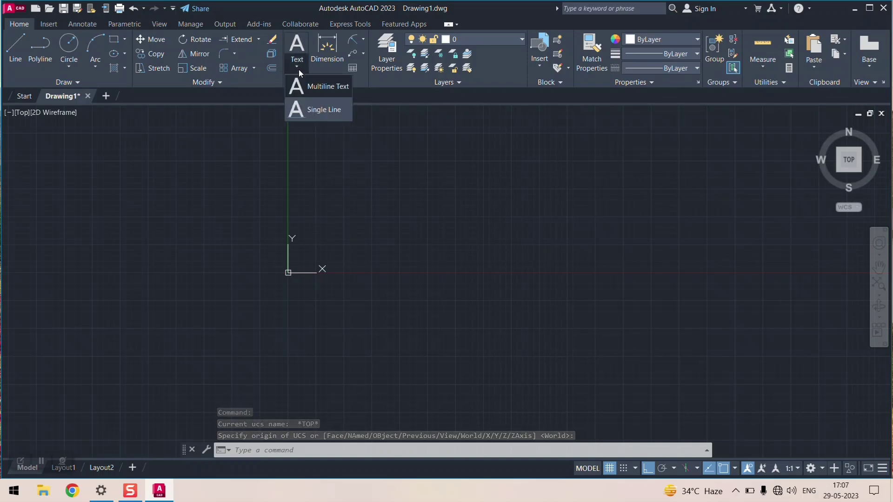
left_click(298, 69)
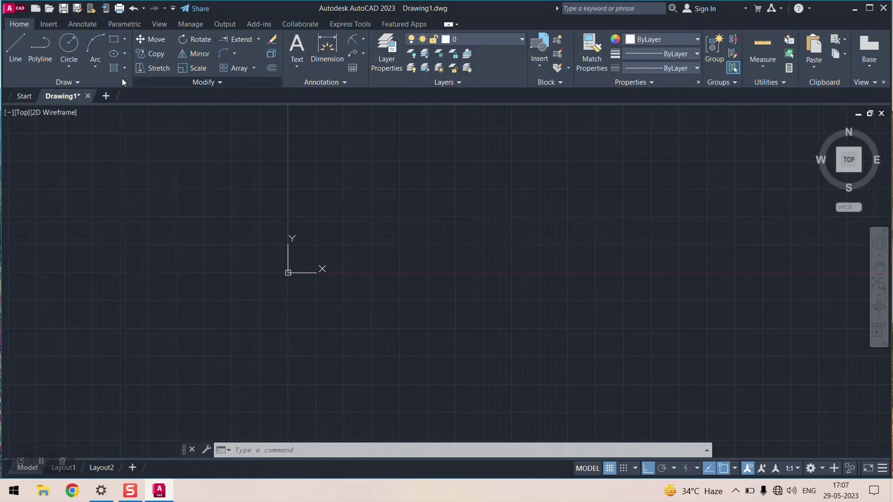
left_click(69, 67)
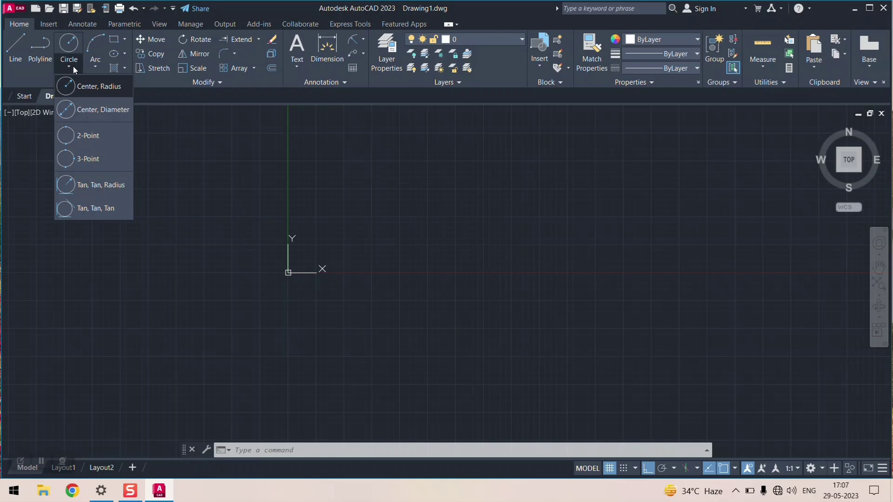
left_click(94, 63)
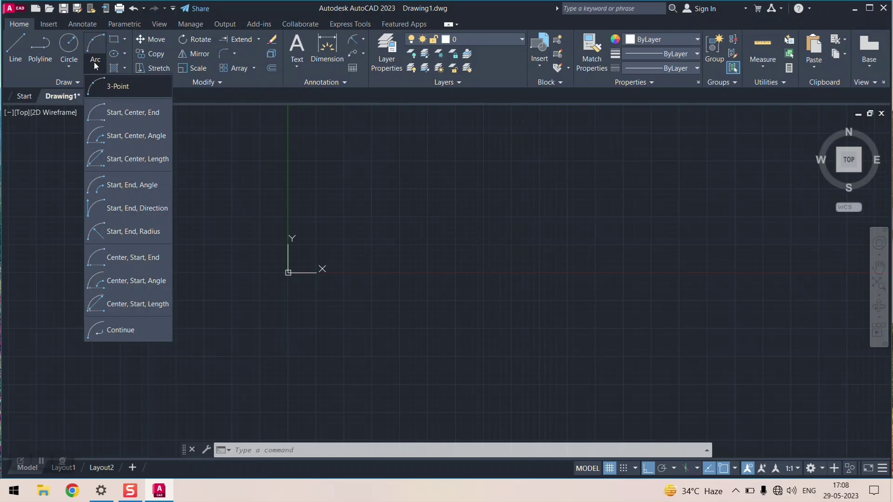
left_click(124, 40)
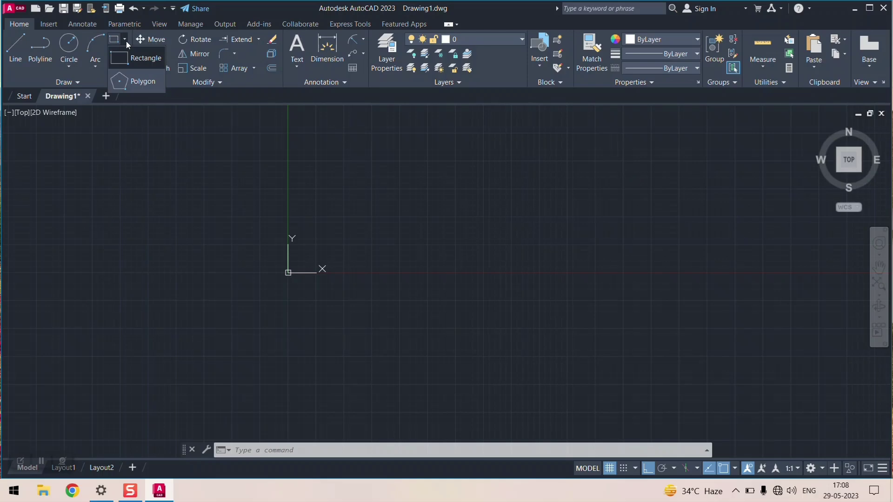
left_click(127, 41)
left_click(125, 52)
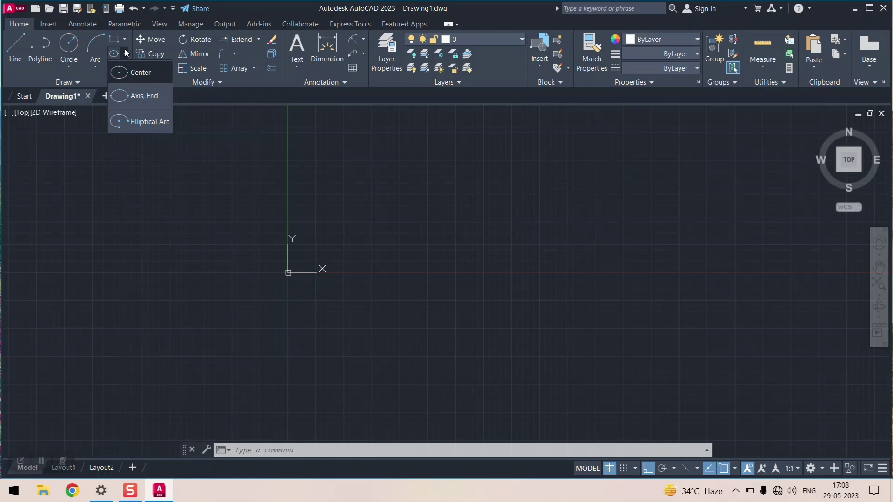
left_click(126, 52)
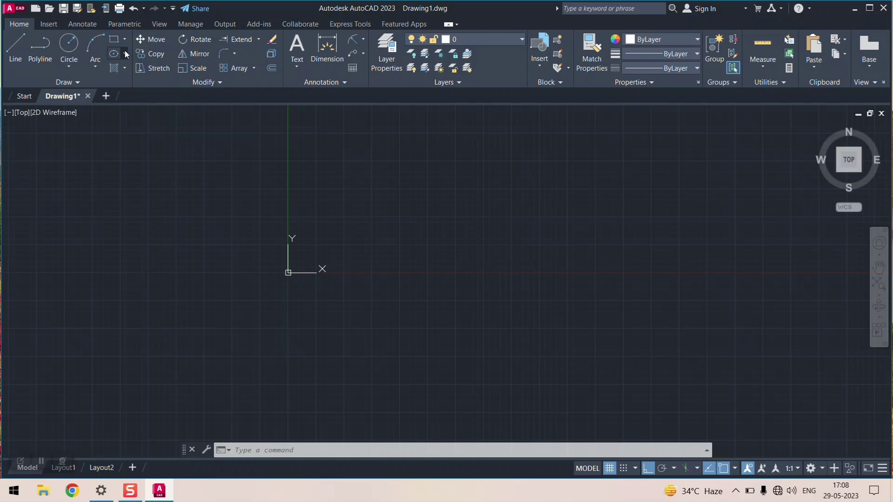
left_click(125, 67)
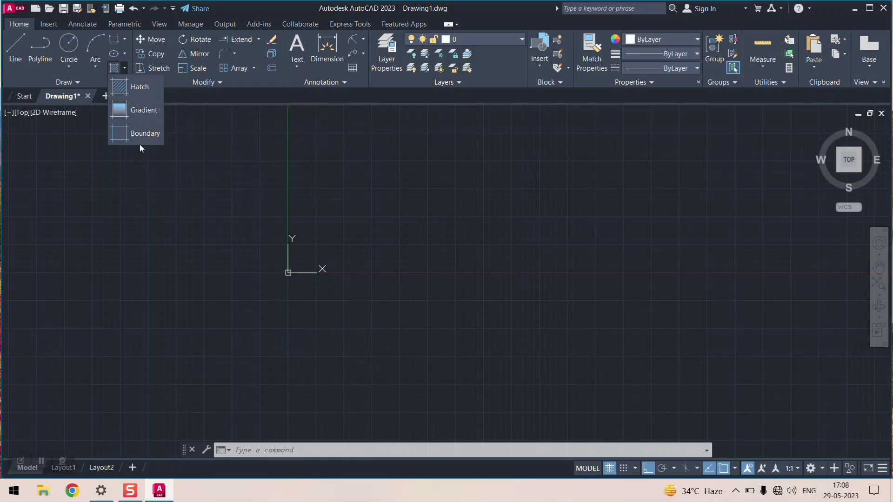
Review the additional modify tools, the annotation style choices and the available array types
left_click(236, 82)
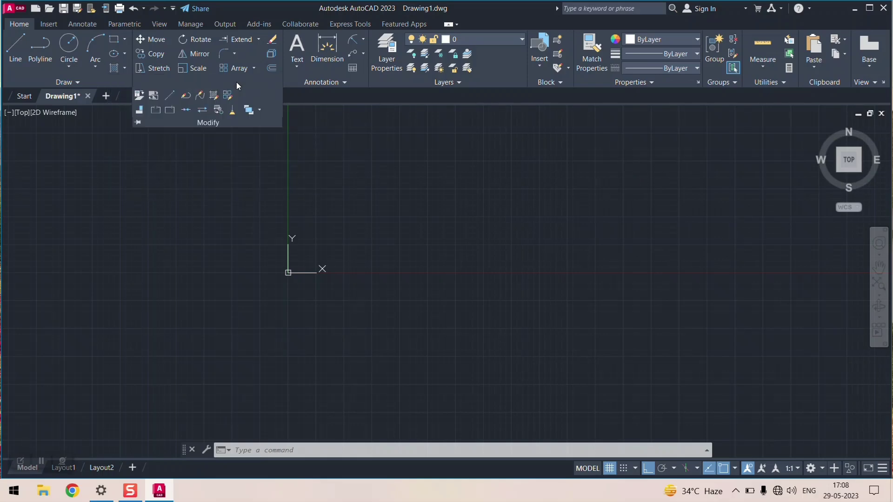
left_click(283, 79)
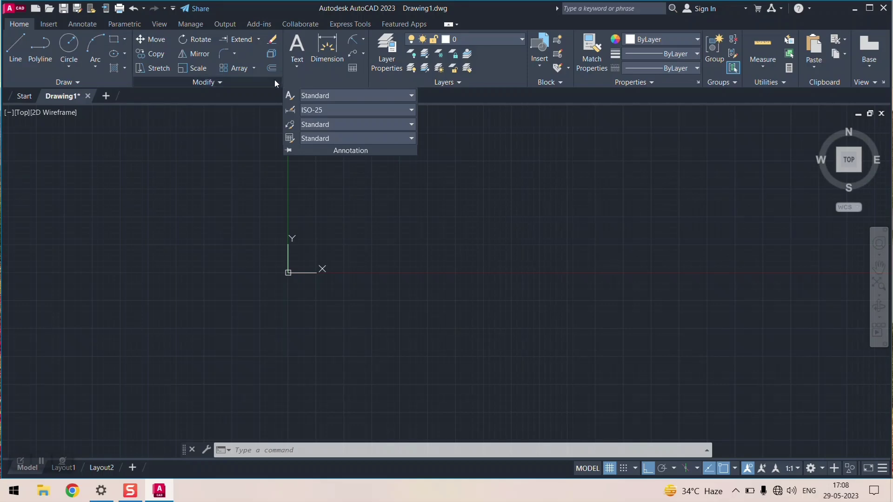
left_click(274, 80)
left_click(251, 67)
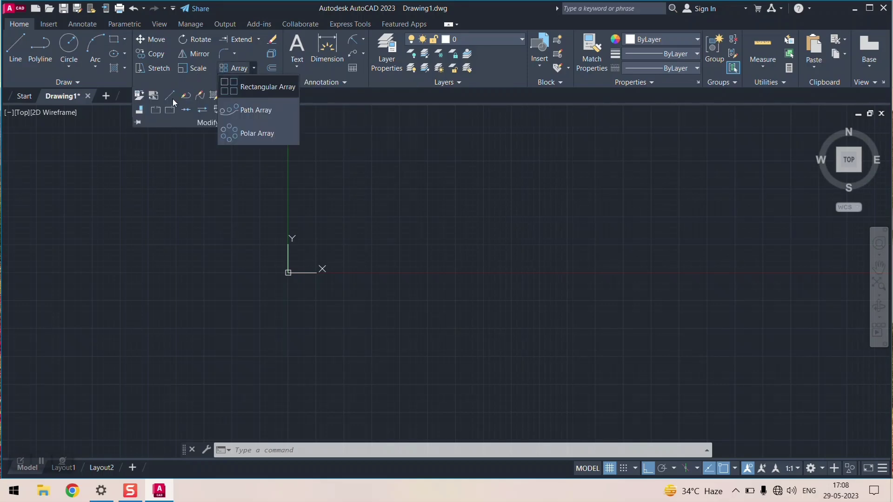
left_click(130, 80)
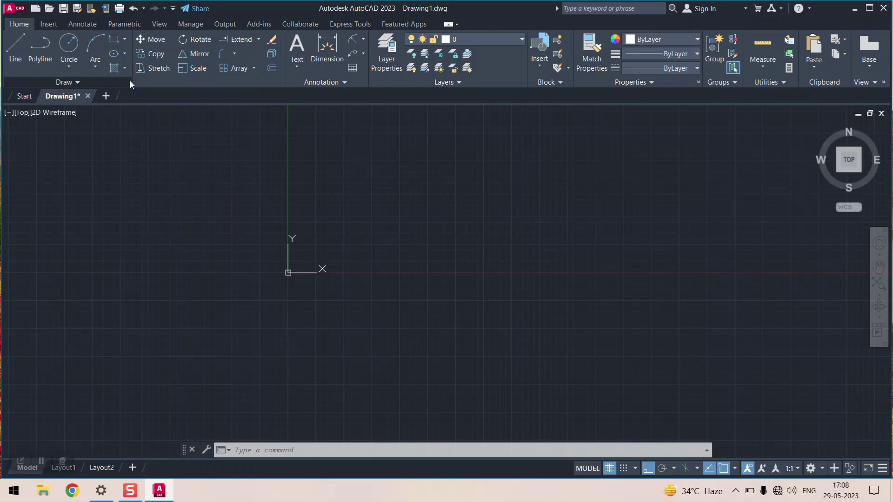
left_click(158, 82)
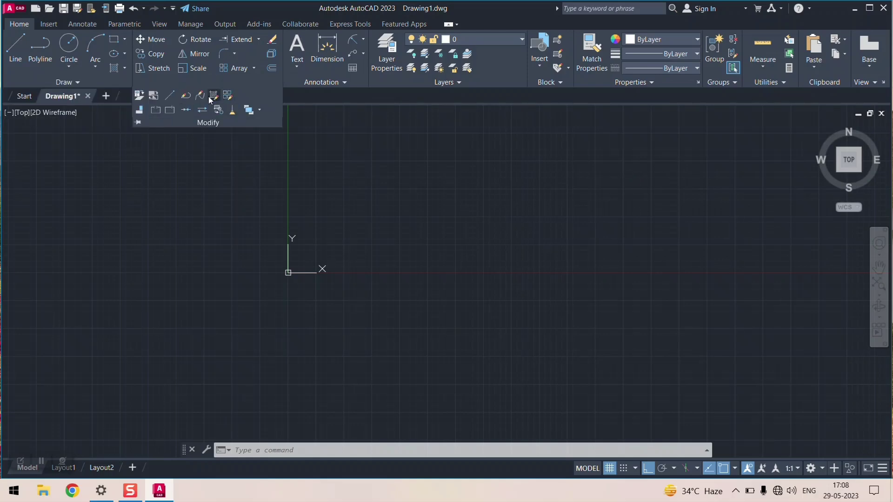